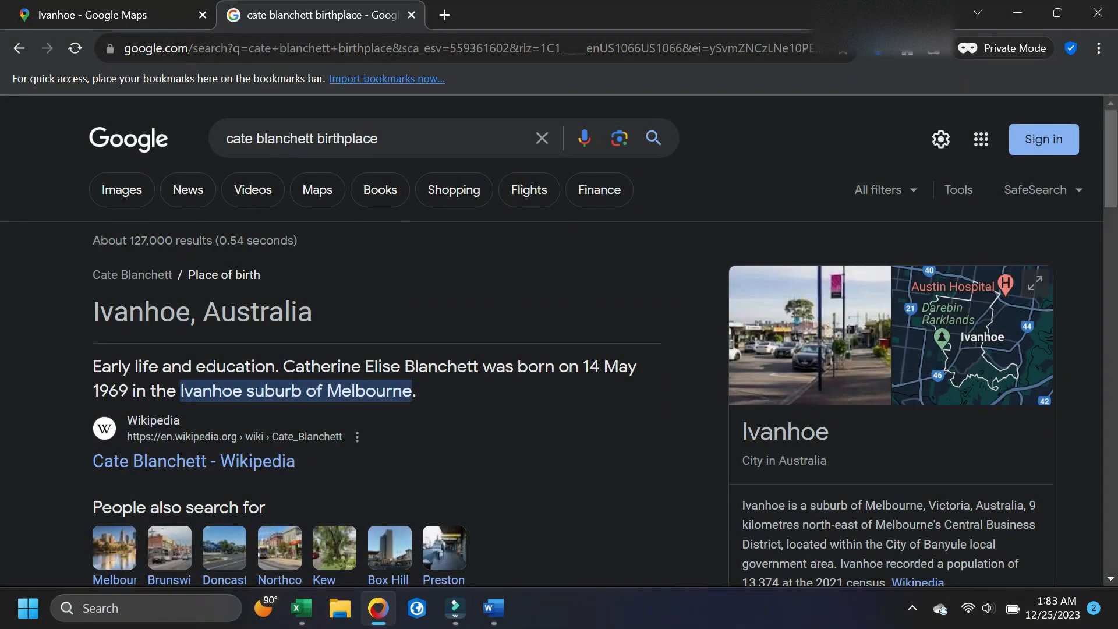
# - Examine the location of Ivanhoe, Australia, on Google Maps
pyautogui.click(51, 6)
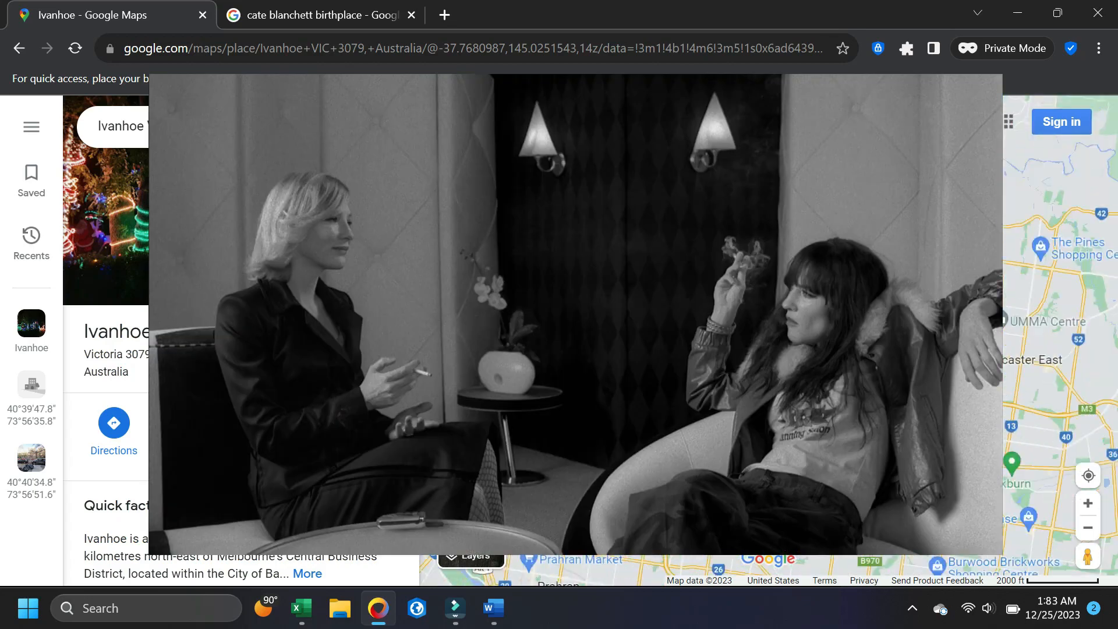
pyautogui.scroll(-5, 657, 256)
pyautogui.scroll(-6, 633, 273)
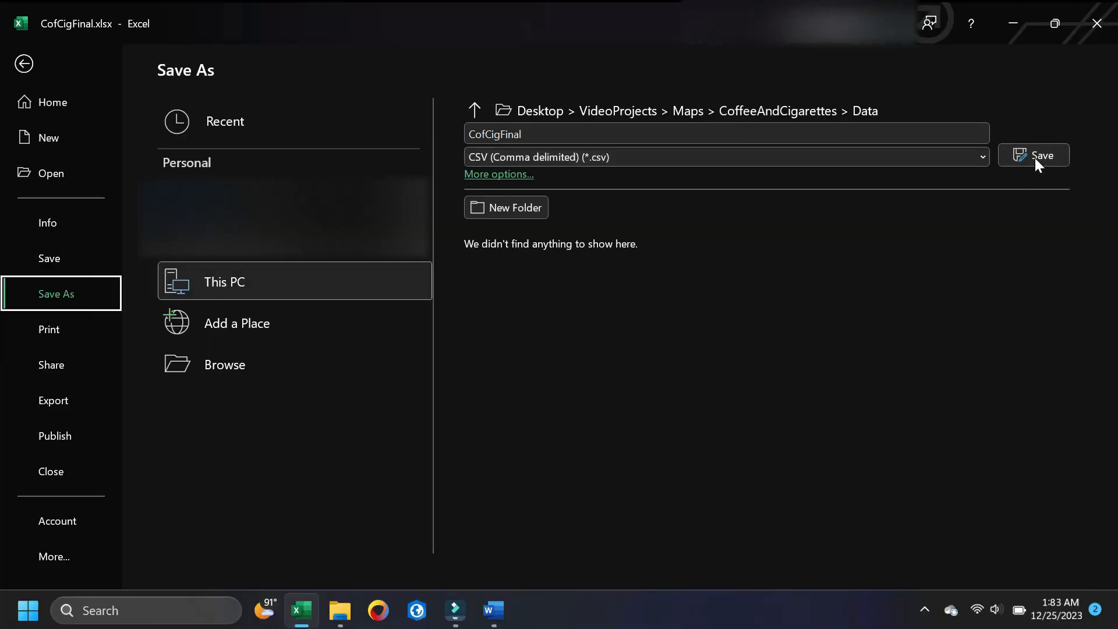
# - Save the CofCigFinal workbook in Excel as a comma-delimited CSV file in the CoffeeAndCigarettes Data folder
pyautogui.click(1035, 156)
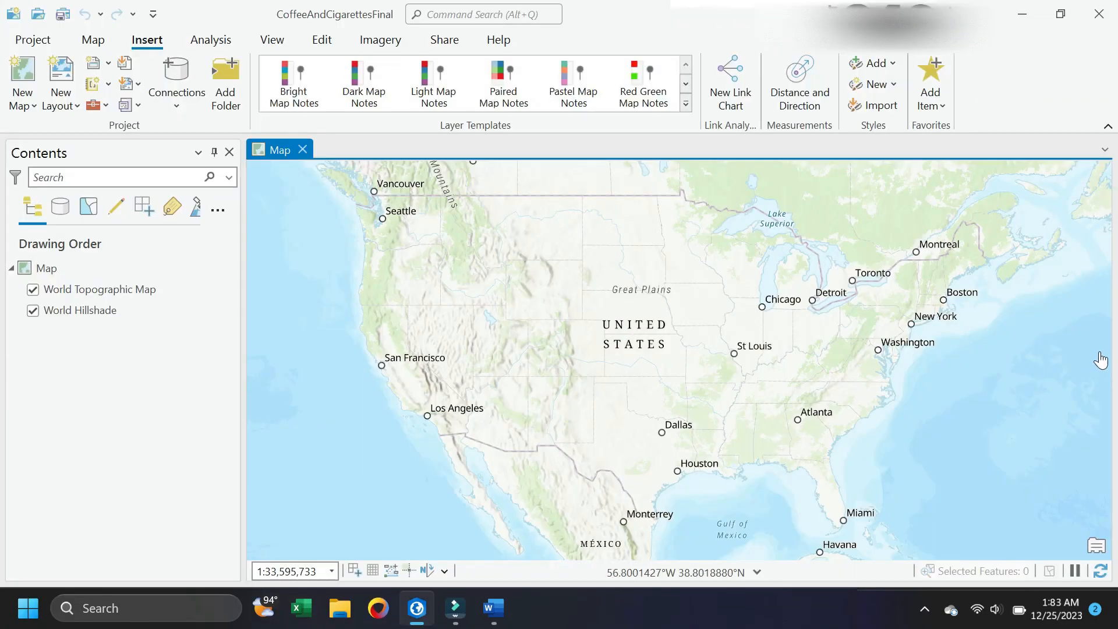
pyautogui.click(92, 40)
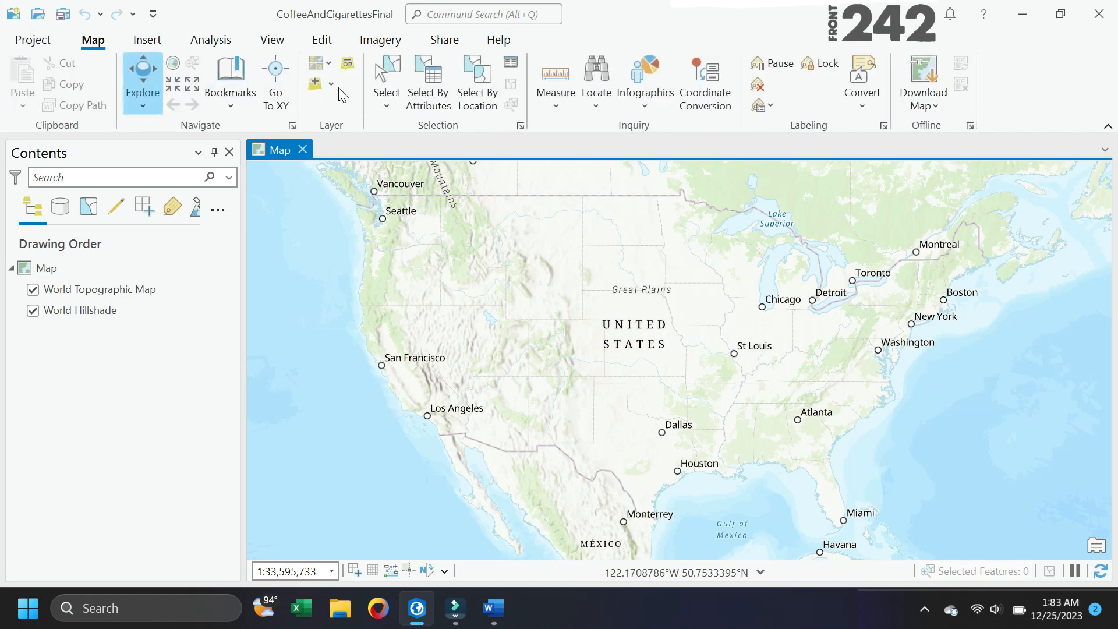
pyautogui.click(315, 62)
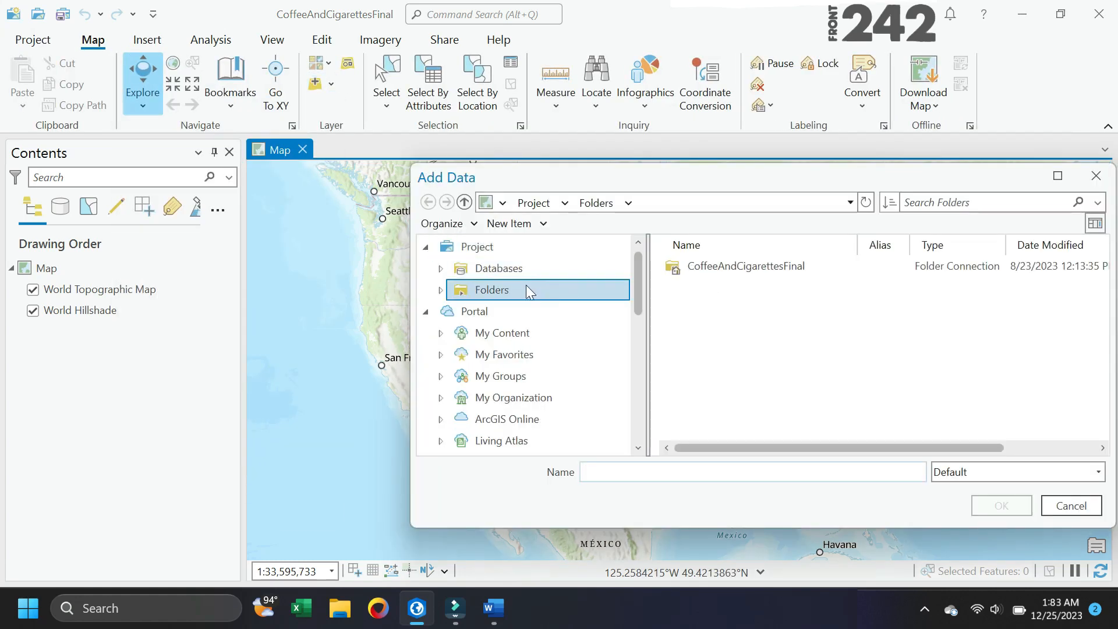
pyautogui.doubleClick(746, 266)
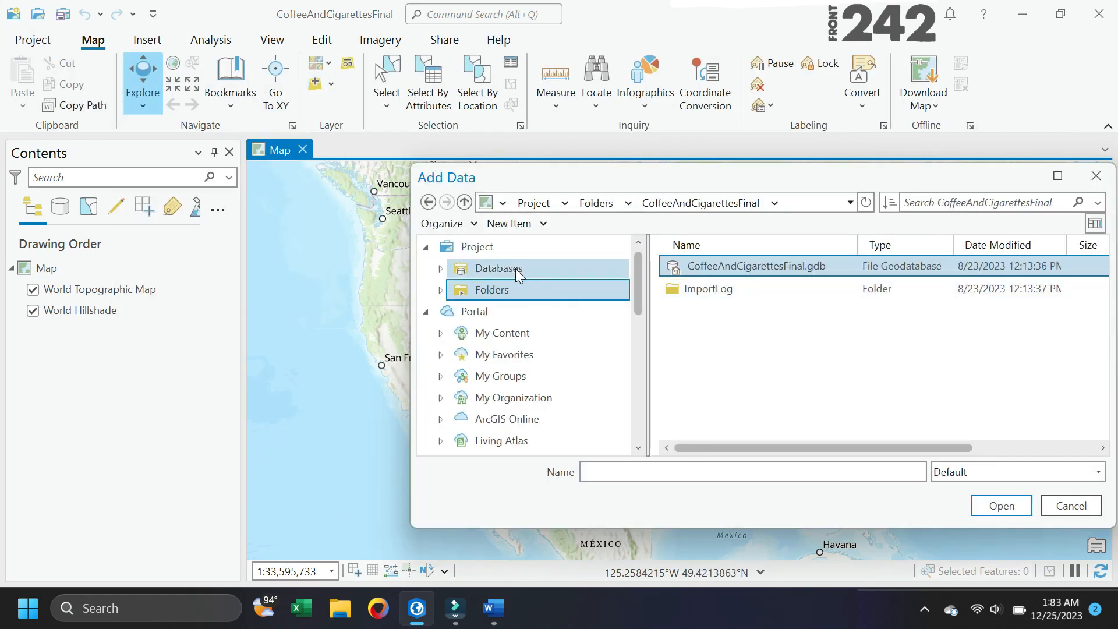
pyautogui.click(440, 289)
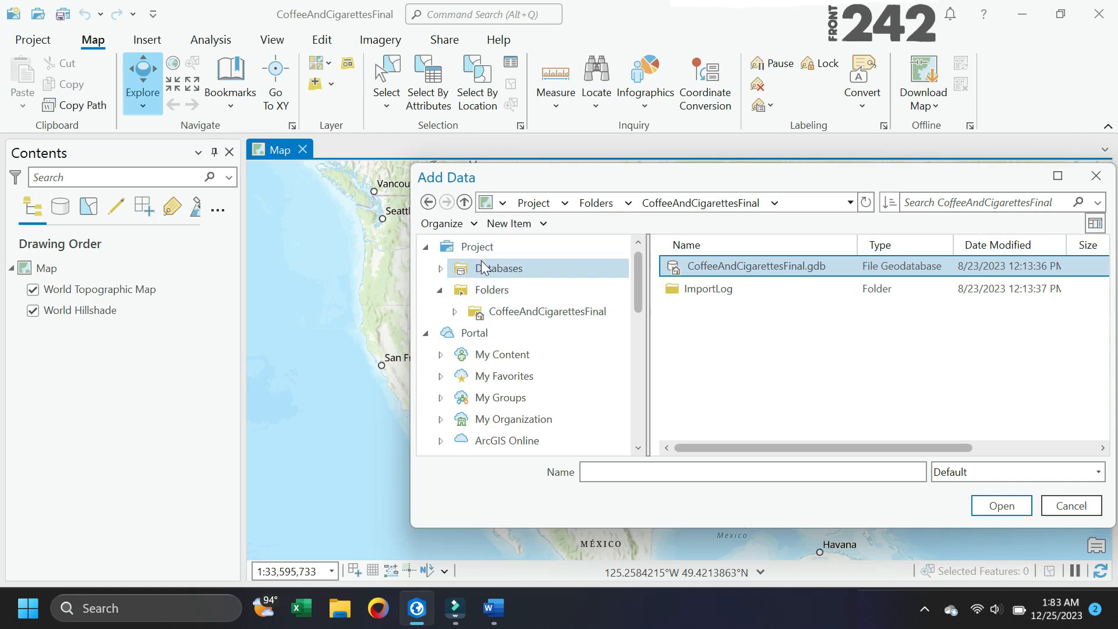
pyautogui.click(492, 245)
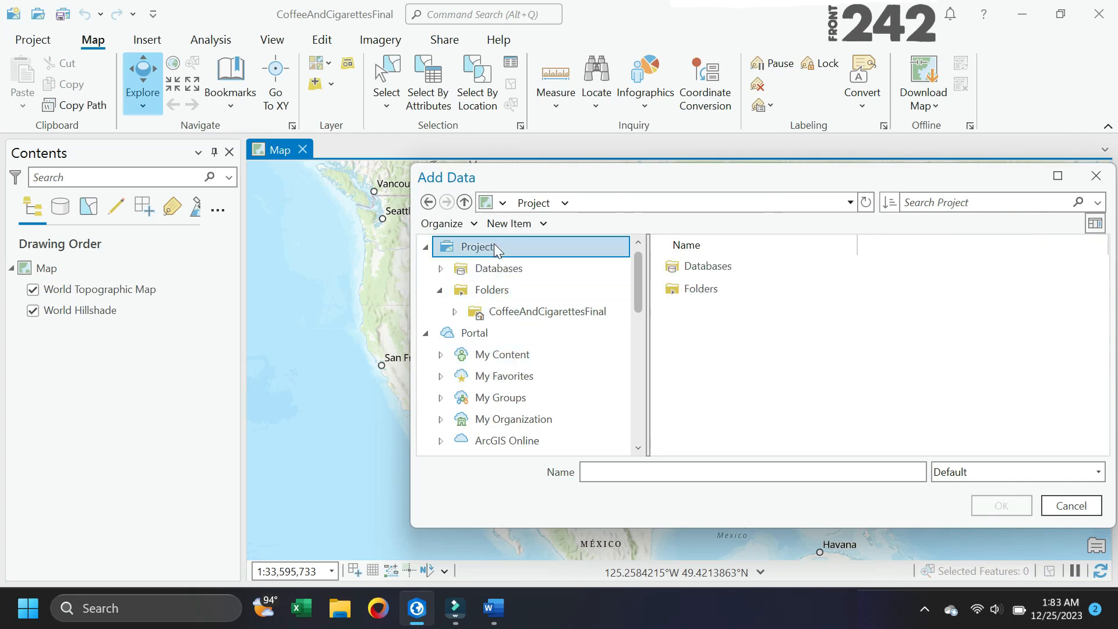
pyautogui.click(469, 204)
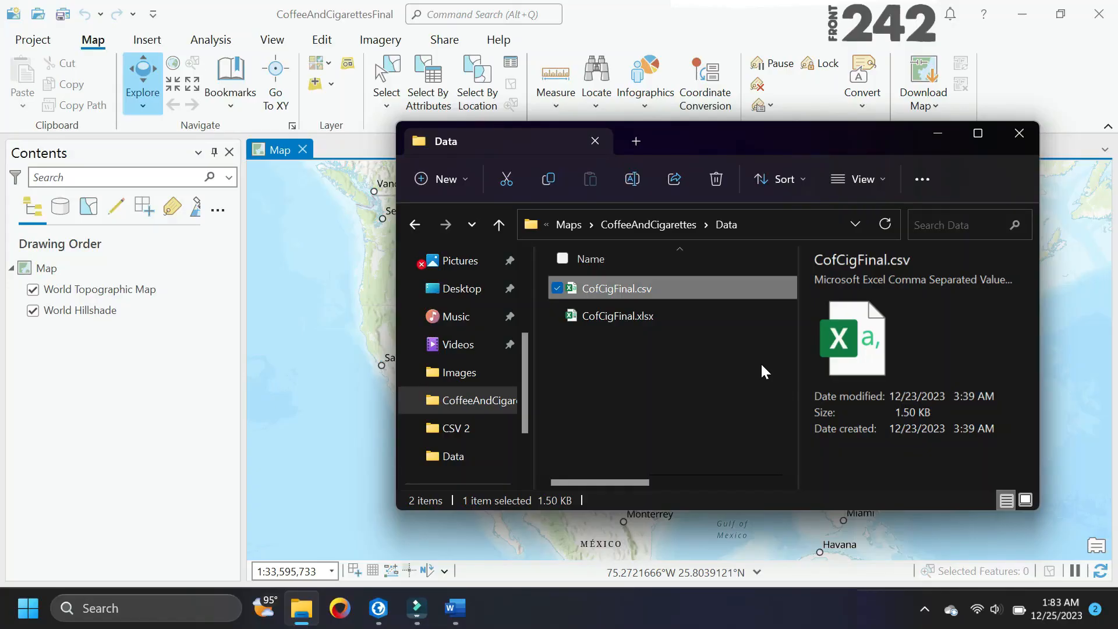
# - Add CofCigFinal.csv from the Data folder to the ArcGIS Pro map as a standalone table and refresh the map view
pyautogui.moveTo(686, 292); pyautogui.dragTo(106, 358)
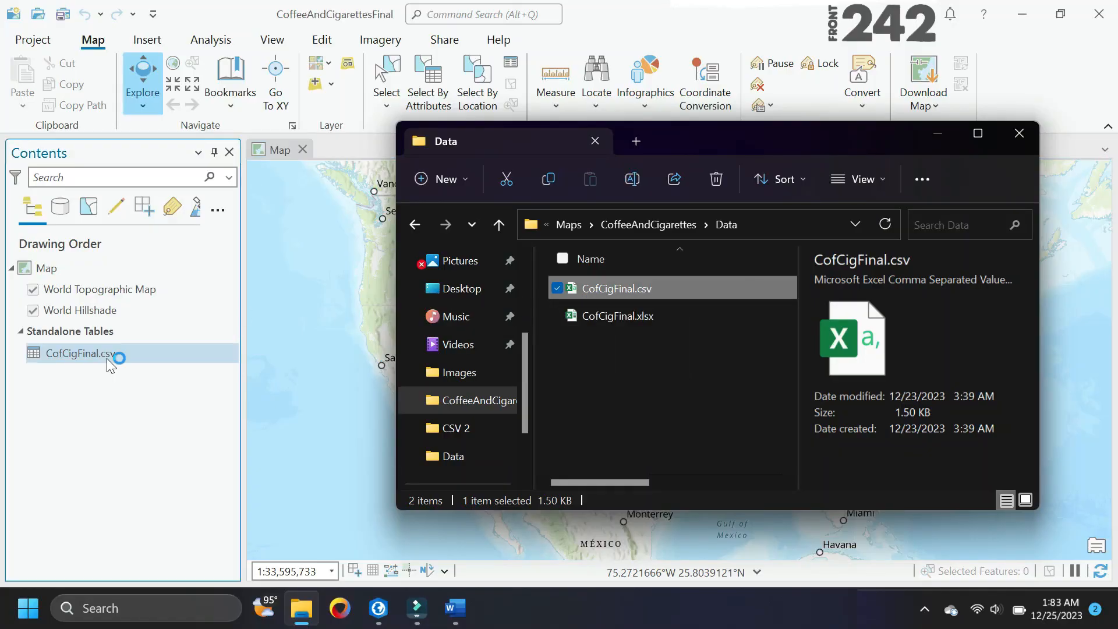
pyautogui.click(1099, 571)
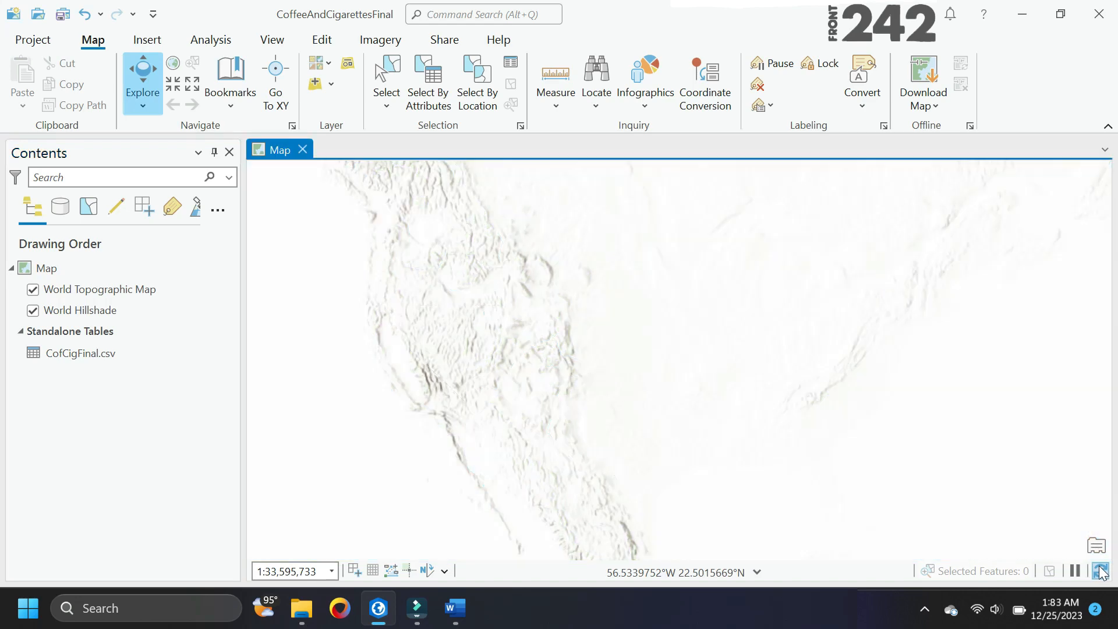
pyautogui.click(1100, 572)
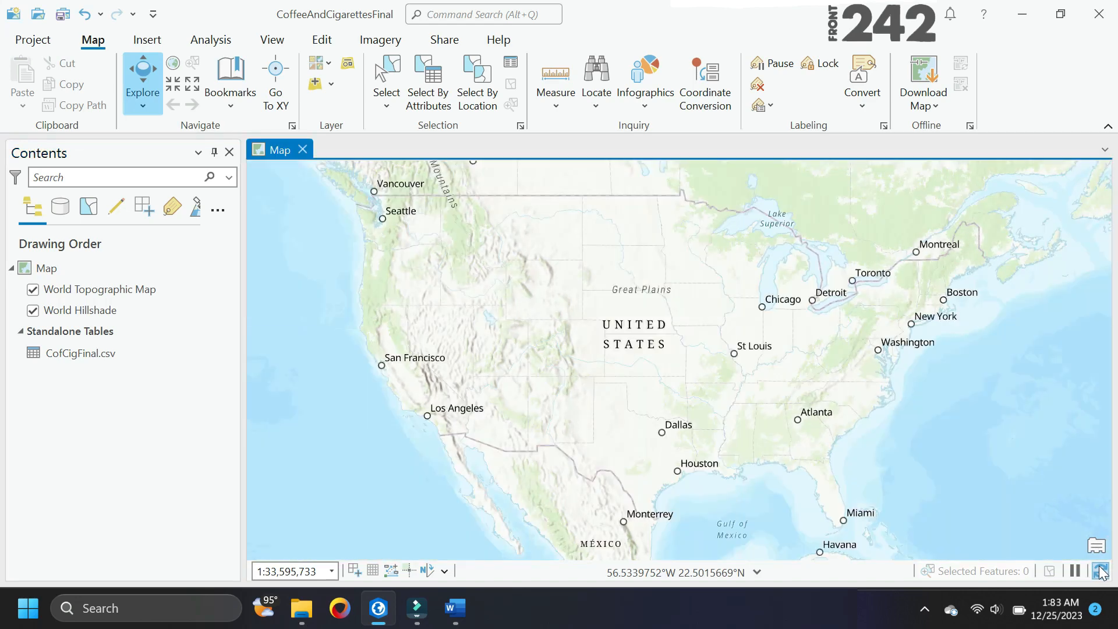
pyautogui.click(1100, 572)
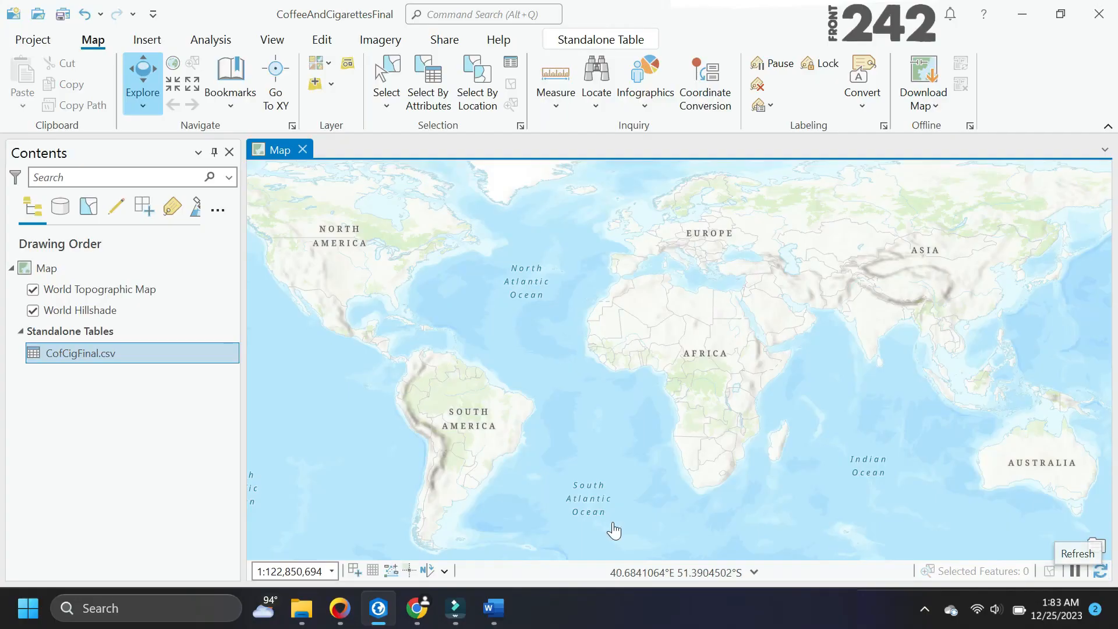
# - Plot the XY data of the CofCigFinal.csv table as a point layer on the map
pyautogui.rightClick(116, 359)
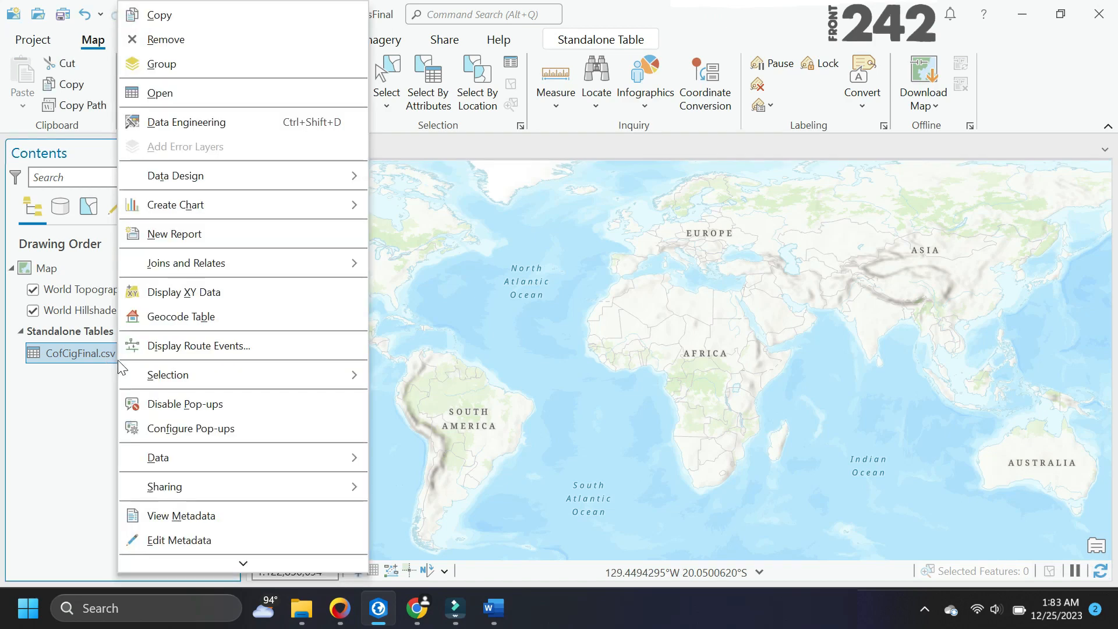
pyautogui.click(212, 290)
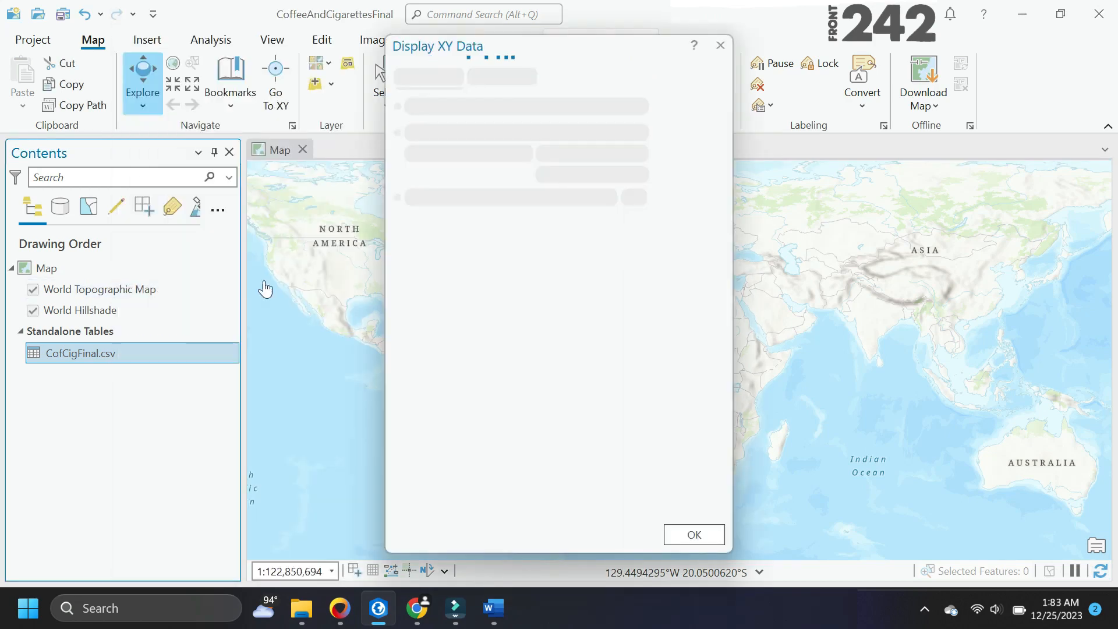
pyautogui.click(682, 532)
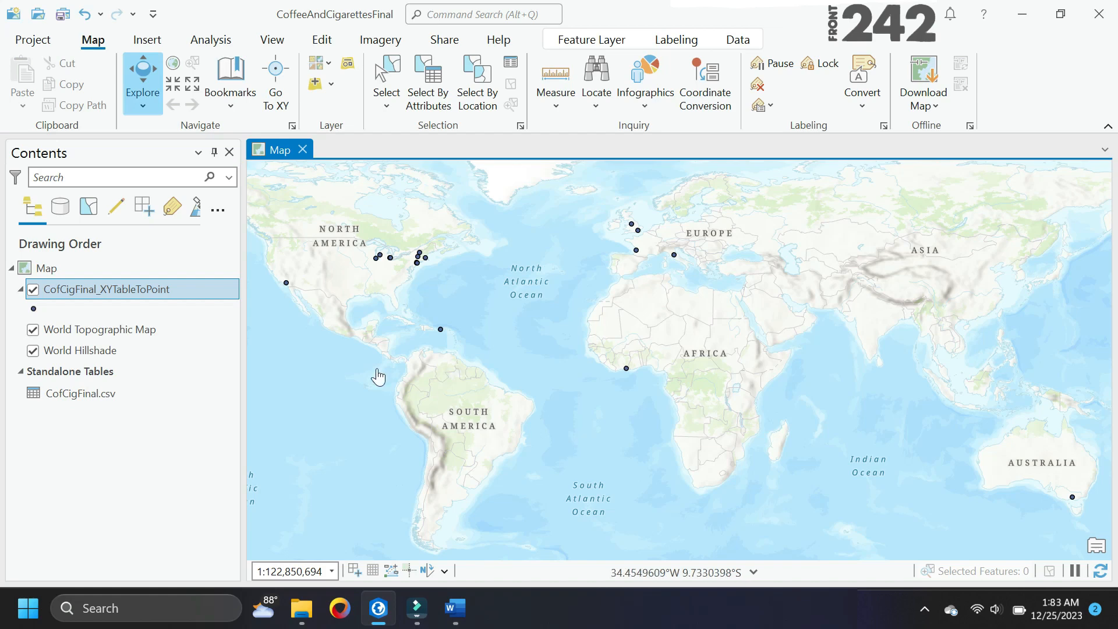
# - Search the map's available coordinate systems for robinson and choose the projected world system Robinson (world)
pyautogui.rightClick(92, 265)
pyautogui.click(210, 563)
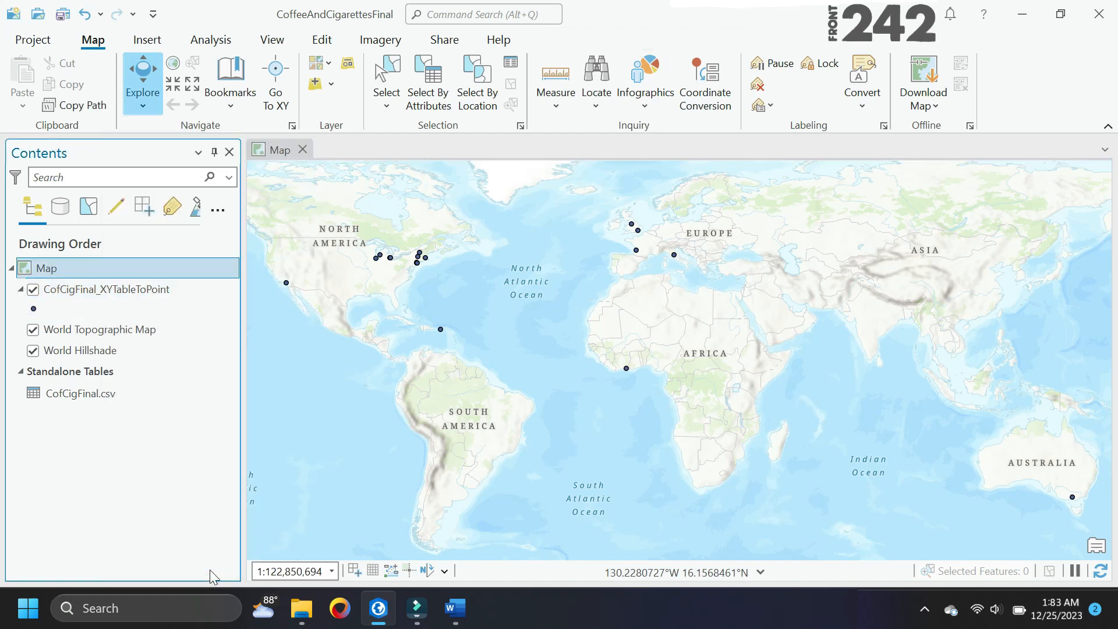
pyautogui.click(319, 192)
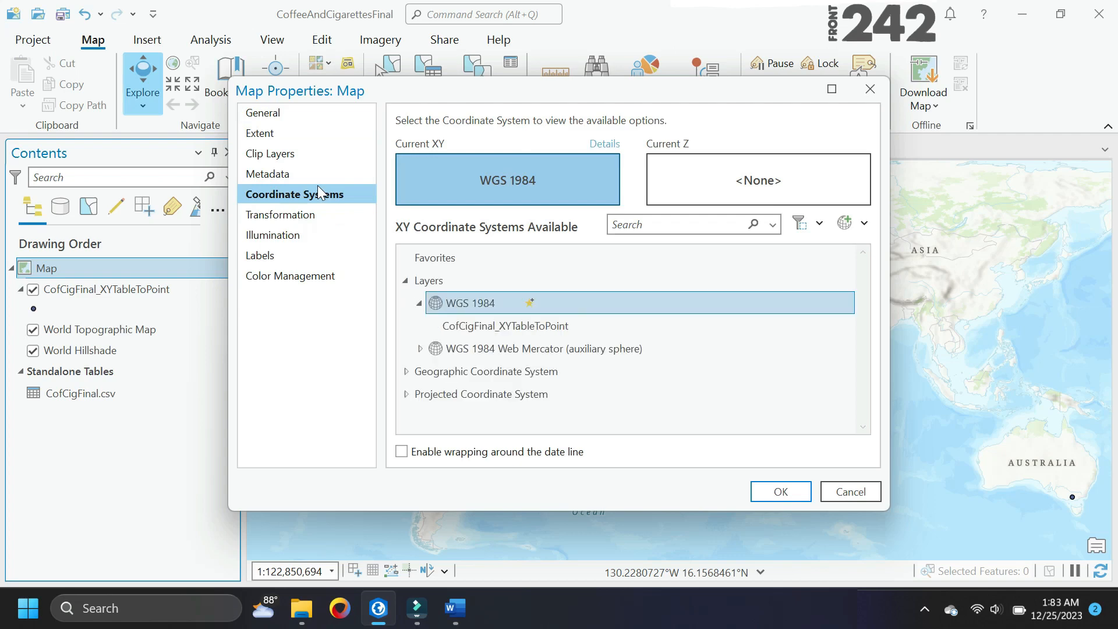
pyautogui.click(612, 226)
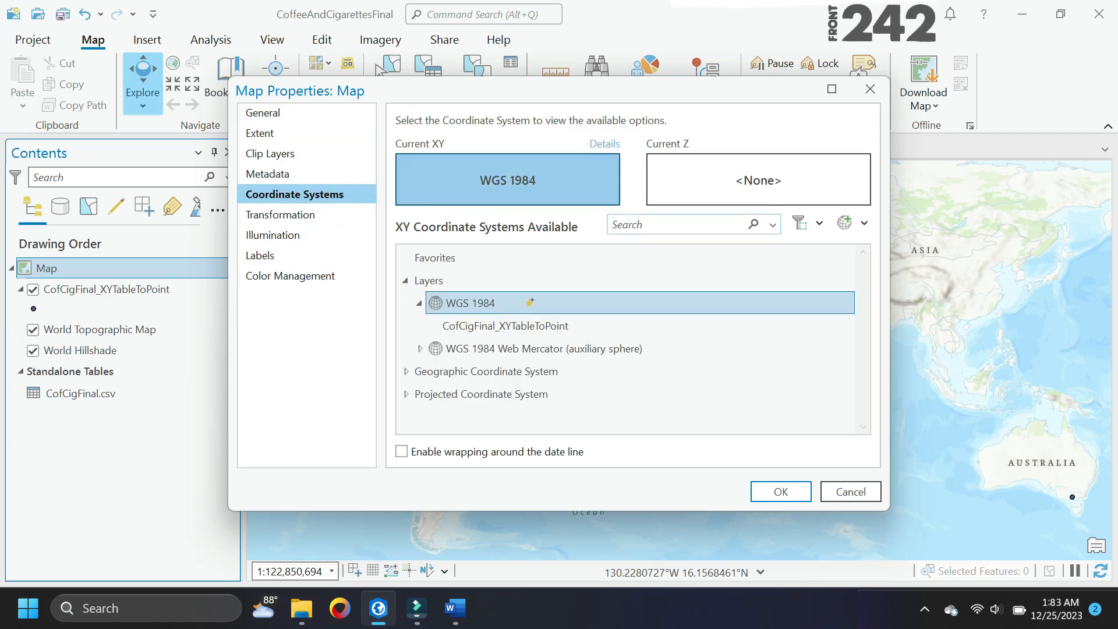
pyautogui.write('robinson')
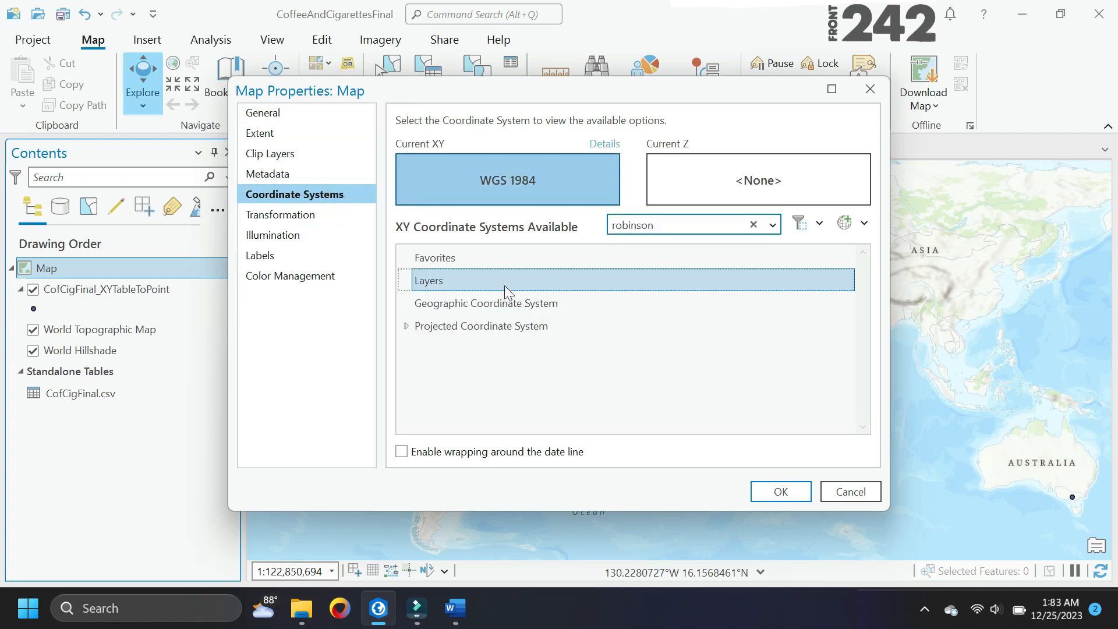
pyautogui.click(406, 326)
pyautogui.click(420, 365)
pyautogui.click(499, 386)
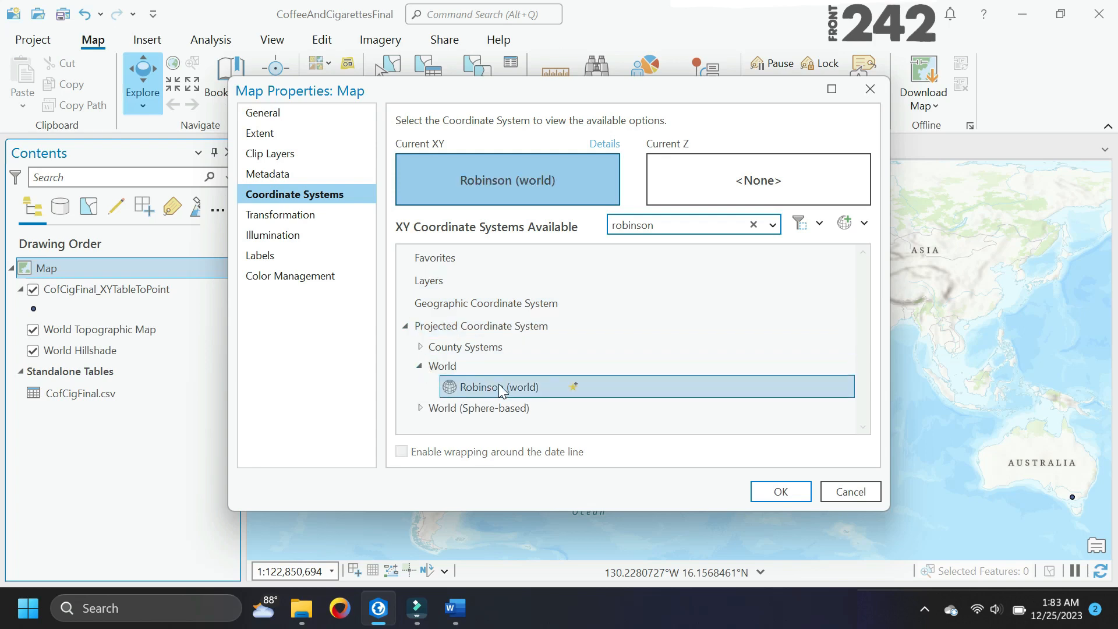
# - Add Robinson (world) to the favorite coordinate systems and apply it to the map
pyautogui.click(574, 387)
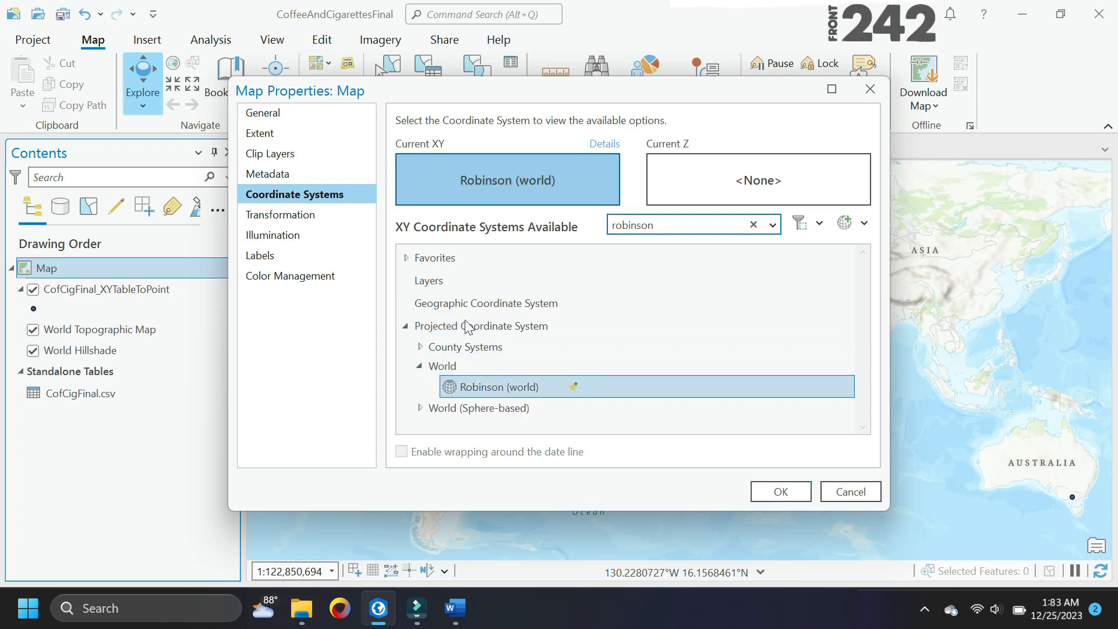
pyautogui.click(406, 257)
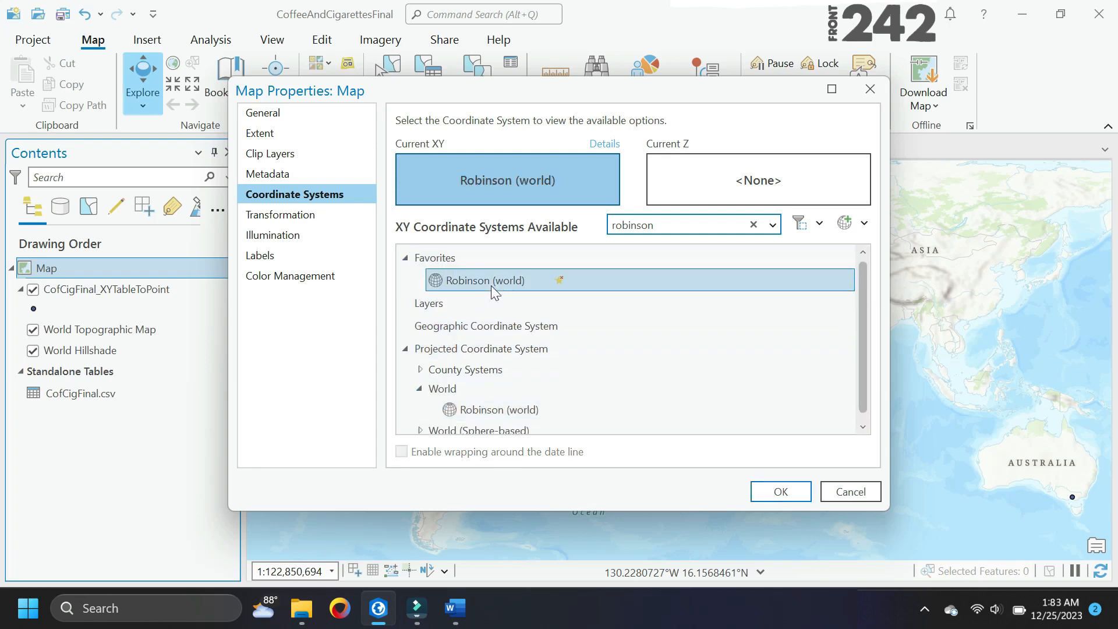
pyautogui.click(774, 490)
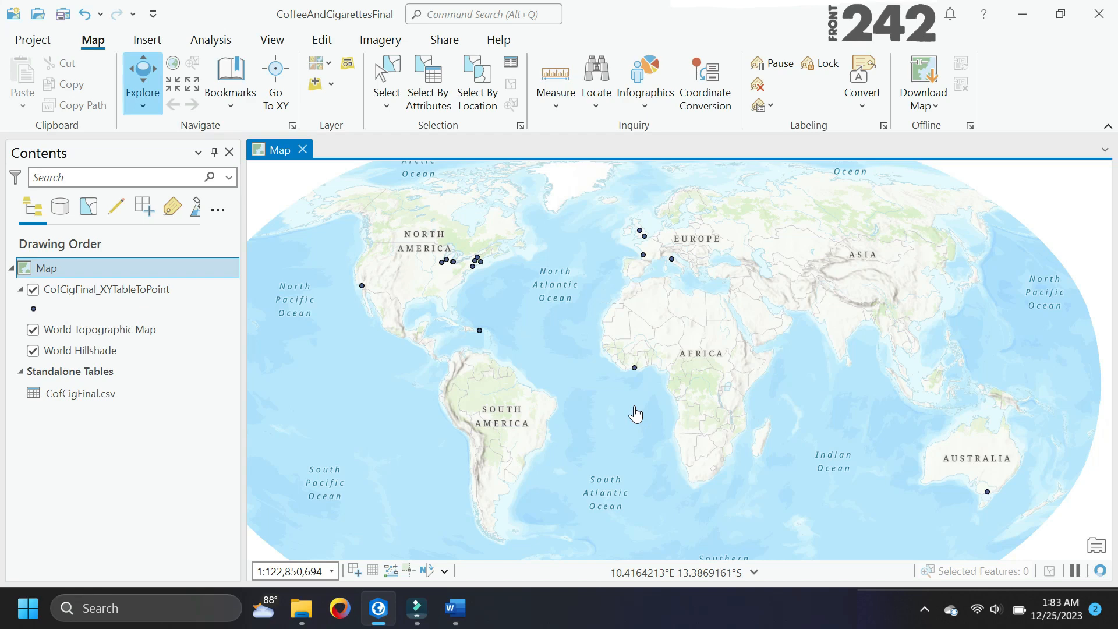
# - Examine the plotted points around New York and Brooklyn up close and return to the world view
pyautogui.scroll(5, 436, 257)
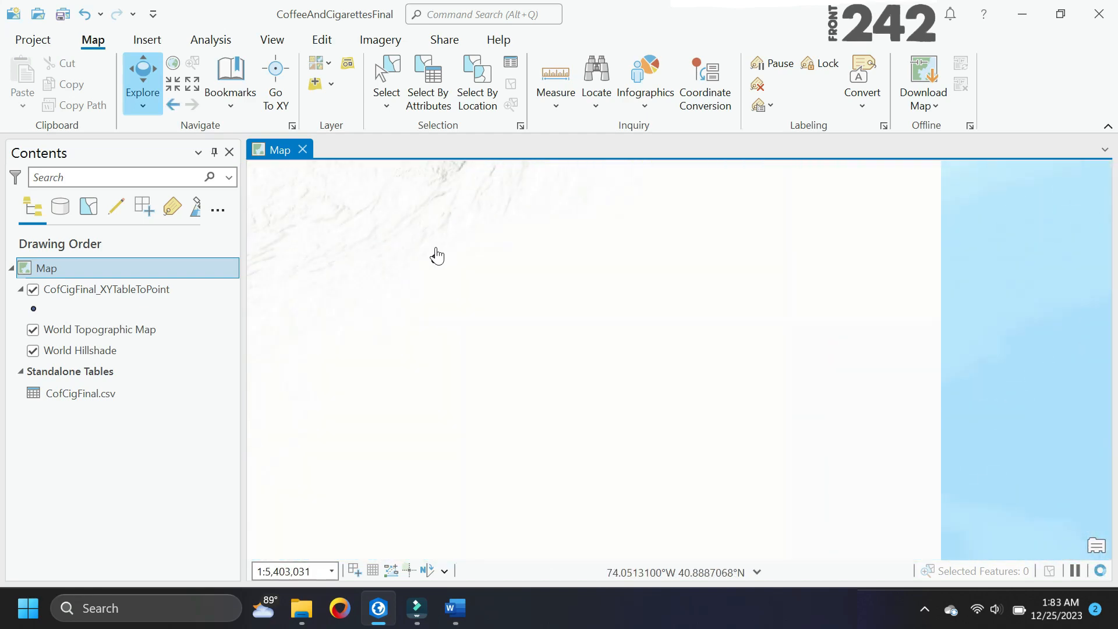
pyautogui.scroll(4, 460, 245)
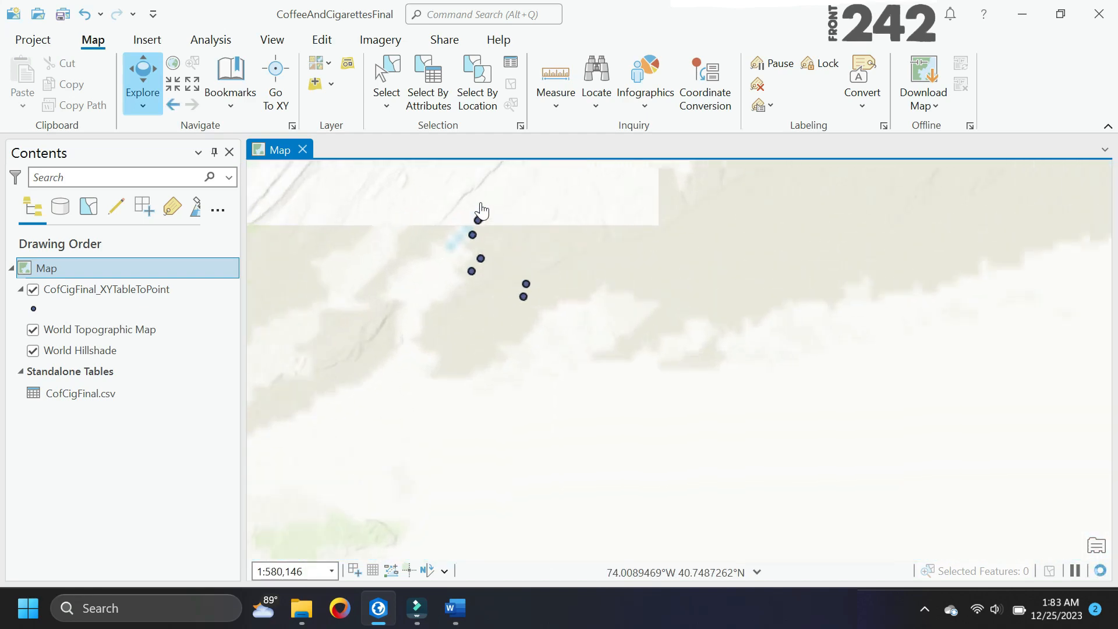
pyautogui.scroll(2, 484, 221)
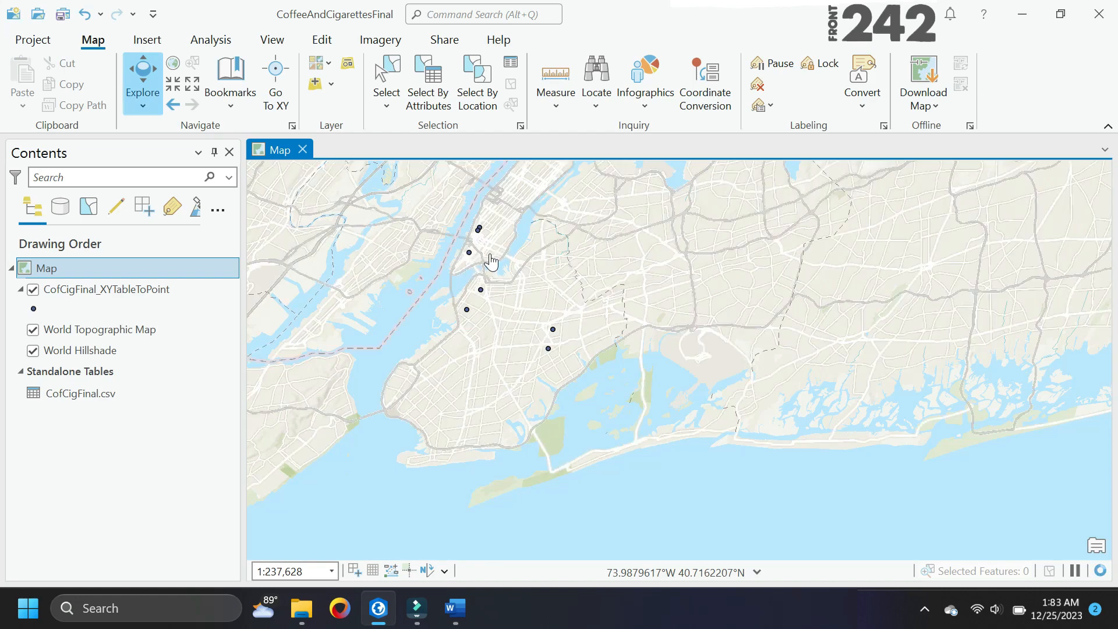
pyautogui.moveTo(545, 292); pyautogui.dragTo(605, 333)
pyautogui.scroll(1, 561, 326)
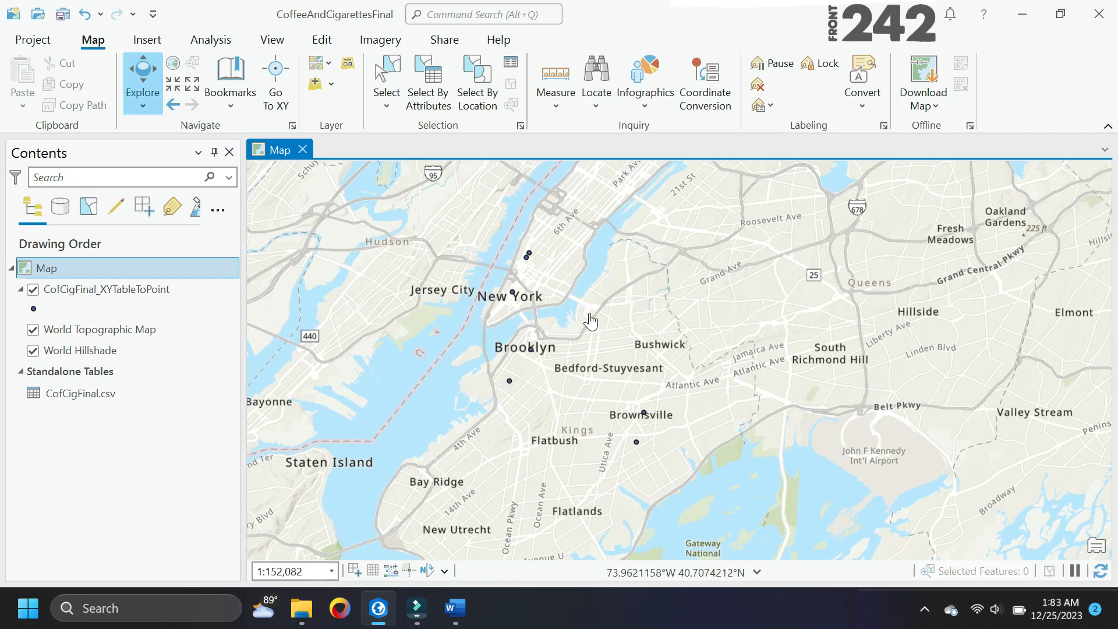
pyautogui.scroll(1, 593, 321)
pyautogui.moveTo(582, 367); pyautogui.dragTo(606, 312)
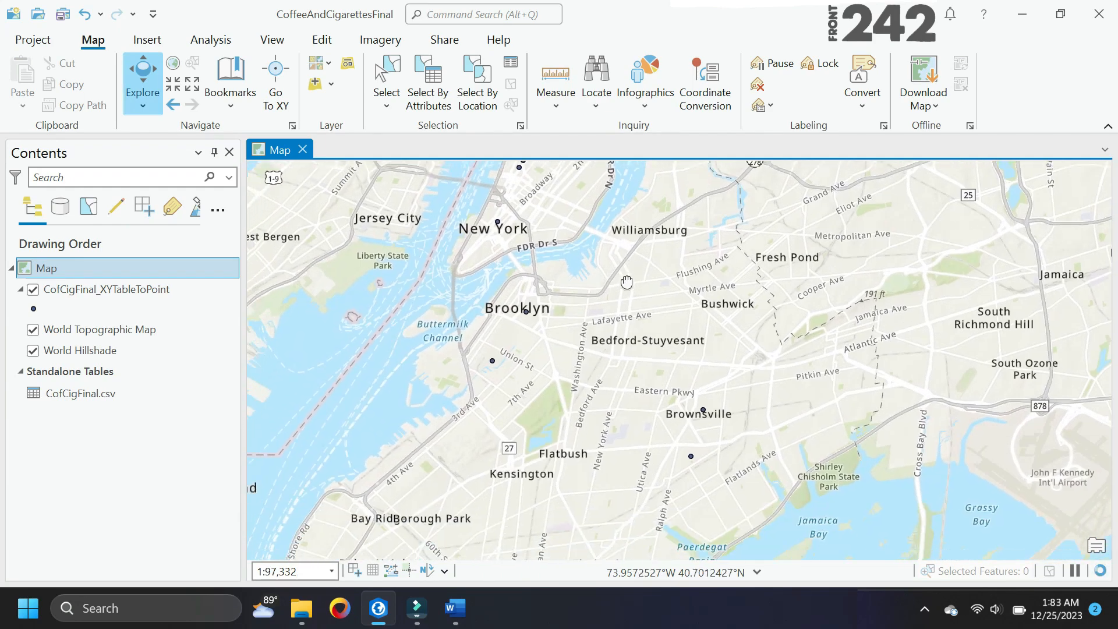
pyautogui.moveTo(562, 224); pyautogui.dragTo(562, 291)
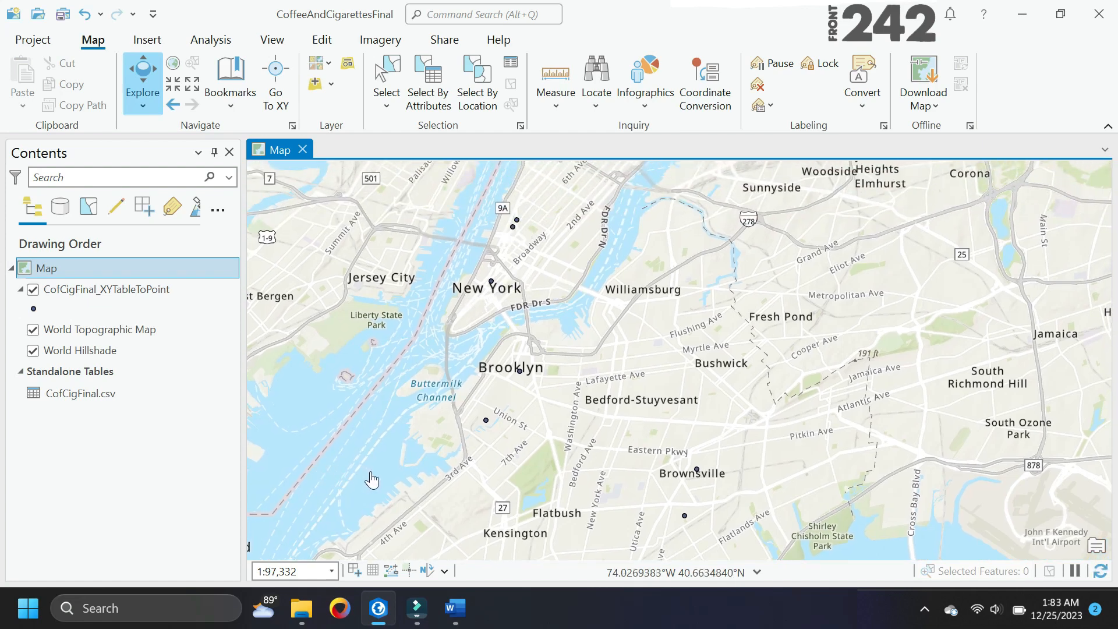
pyautogui.scroll(-3, 371, 477)
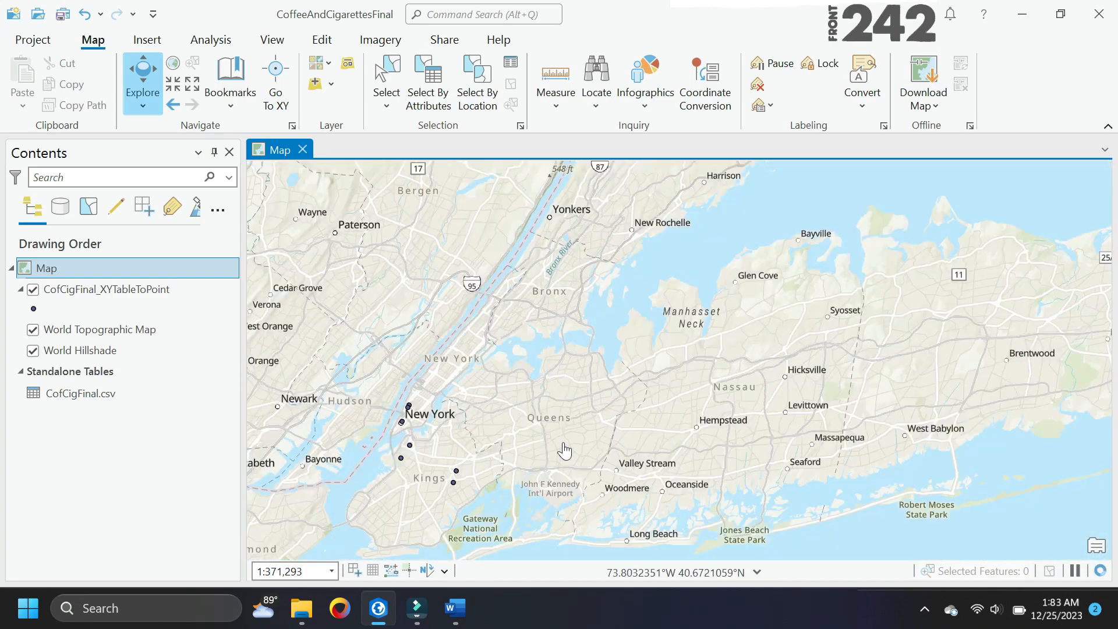
pyautogui.moveTo(595, 408); pyautogui.dragTo(675, 277)
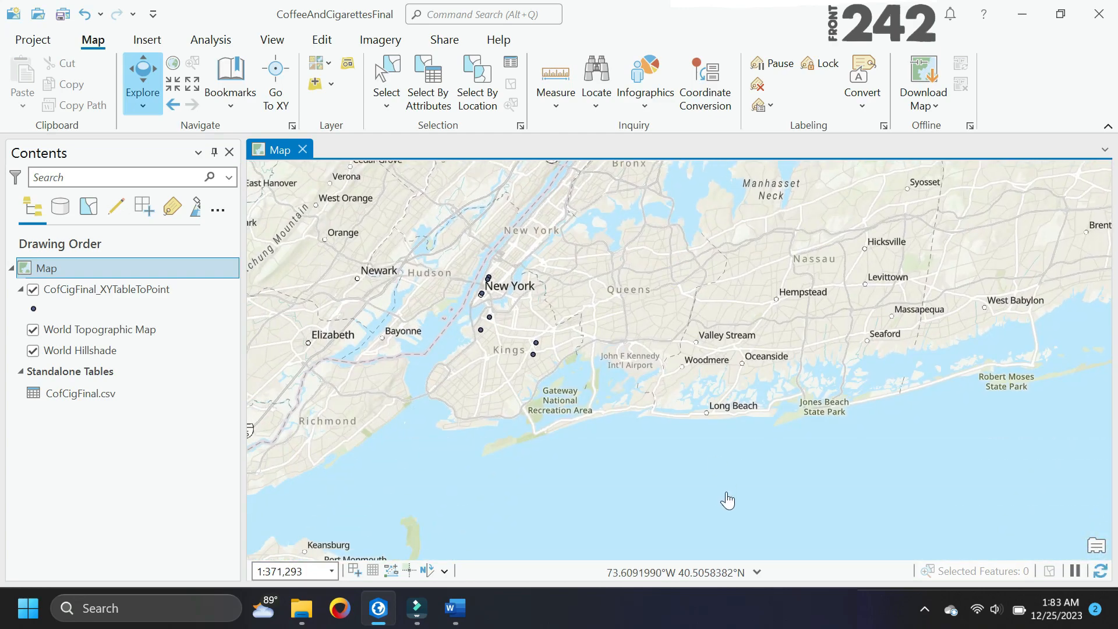
pyautogui.scroll(-10, 723, 294)
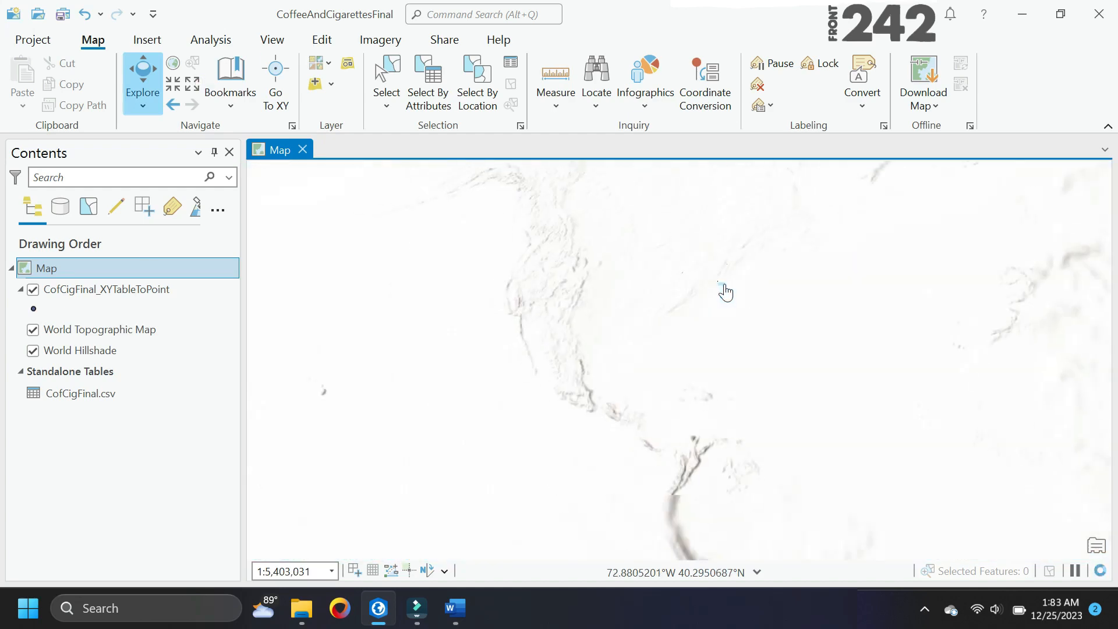
pyautogui.scroll(-3, 496, 252)
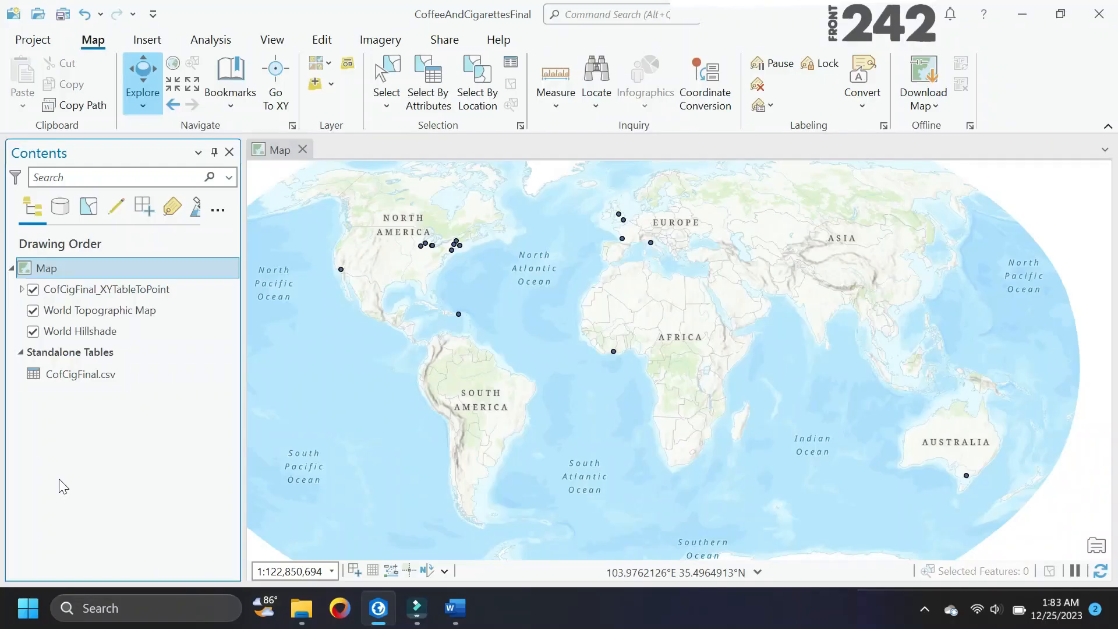
# - Open the Distance and Direction tool and set the line's distance unit to miles
pyautogui.click(147, 40)
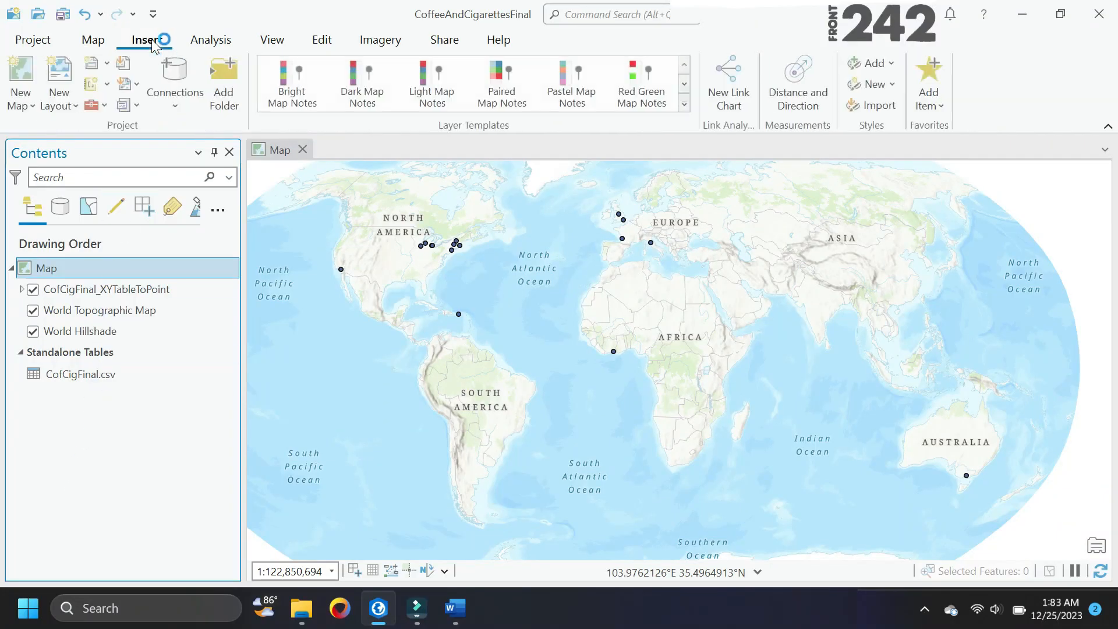
pyautogui.click(814, 96)
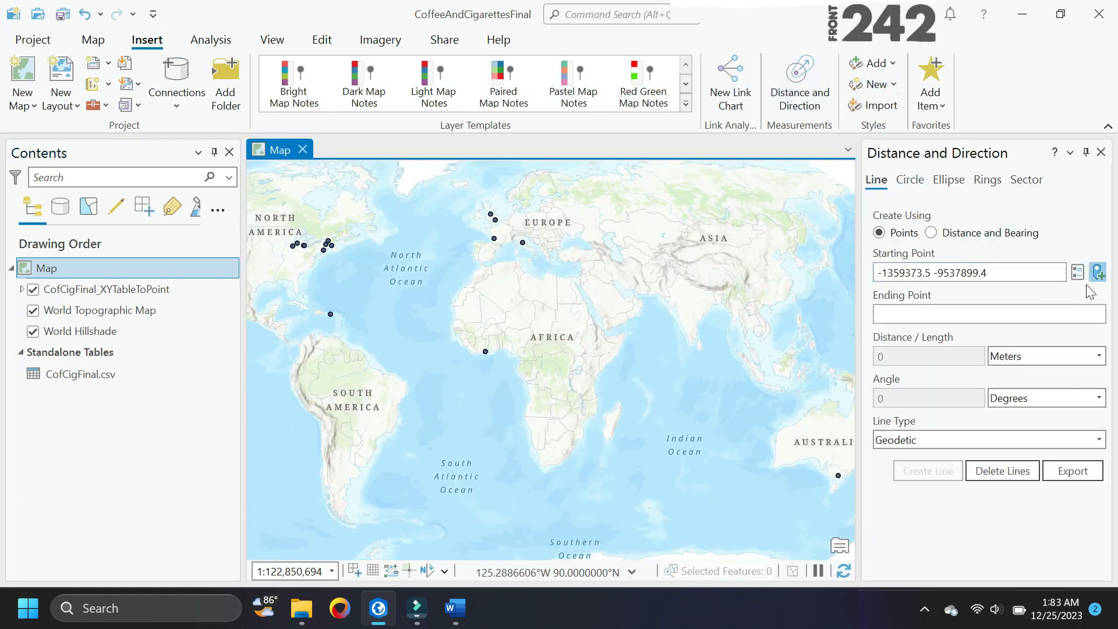
pyautogui.click(1048, 357)
pyautogui.click(1018, 429)
# - Try to draw a geodetic line from the point in Italy to the point on the West African coast
pyautogui.click(523, 242)
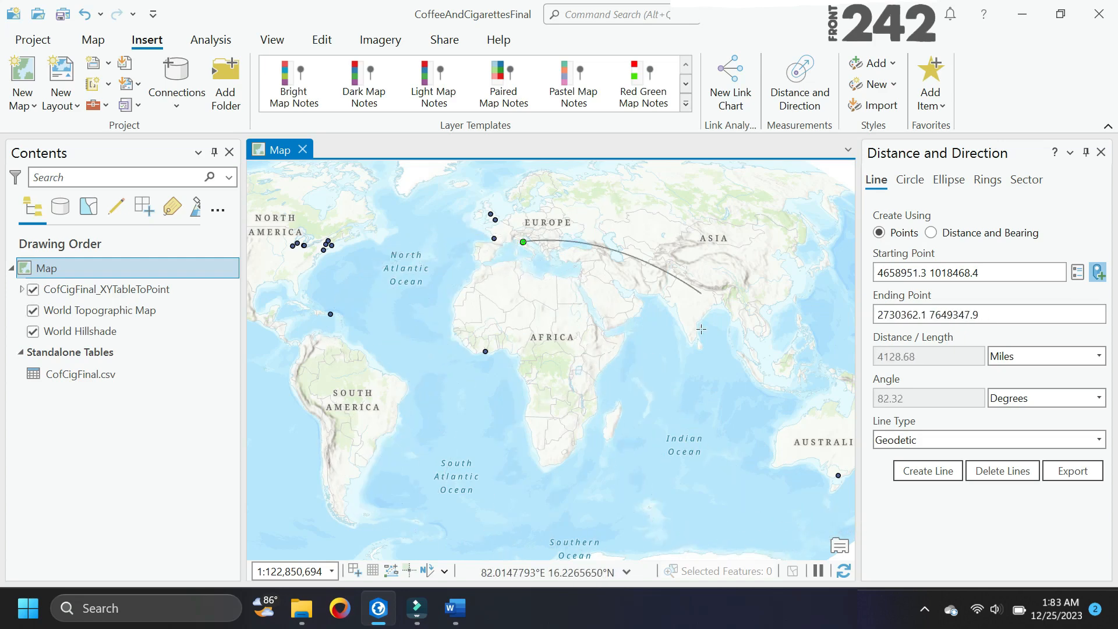
pyautogui.click(484, 351)
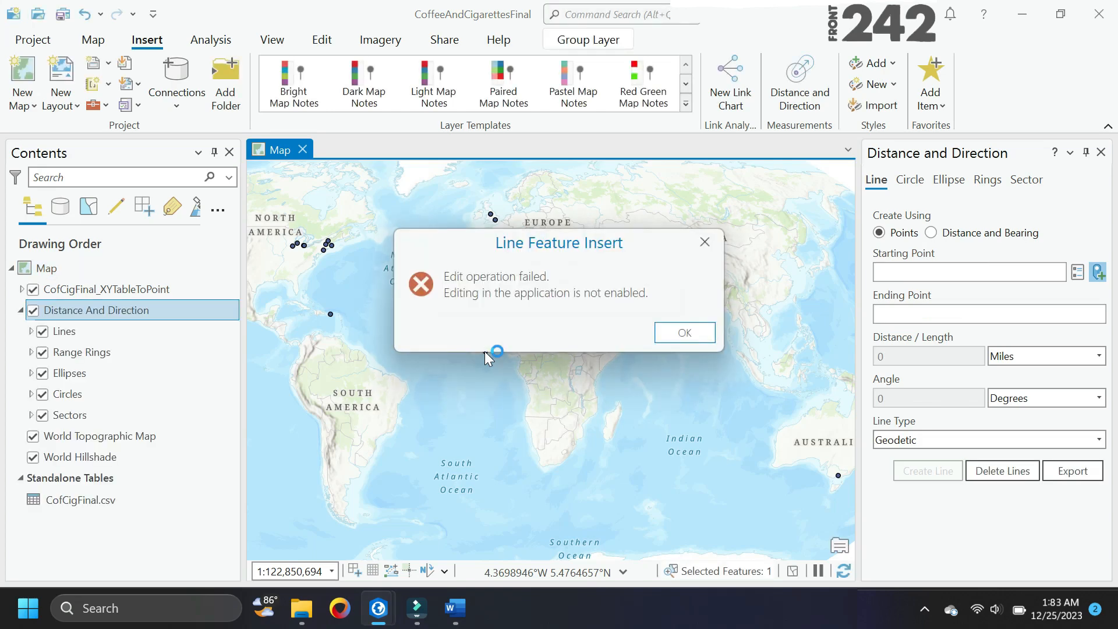
pyautogui.click(684, 332)
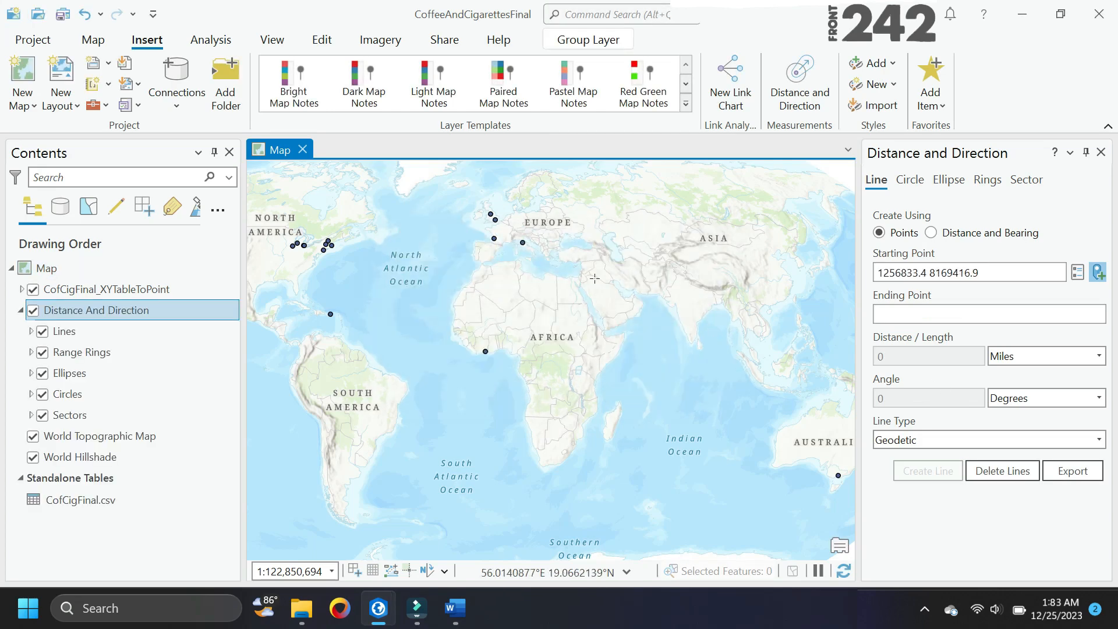
# - Enable editing and draw a geodetic distance line between the West African point and the point in France
pyautogui.click(322, 40)
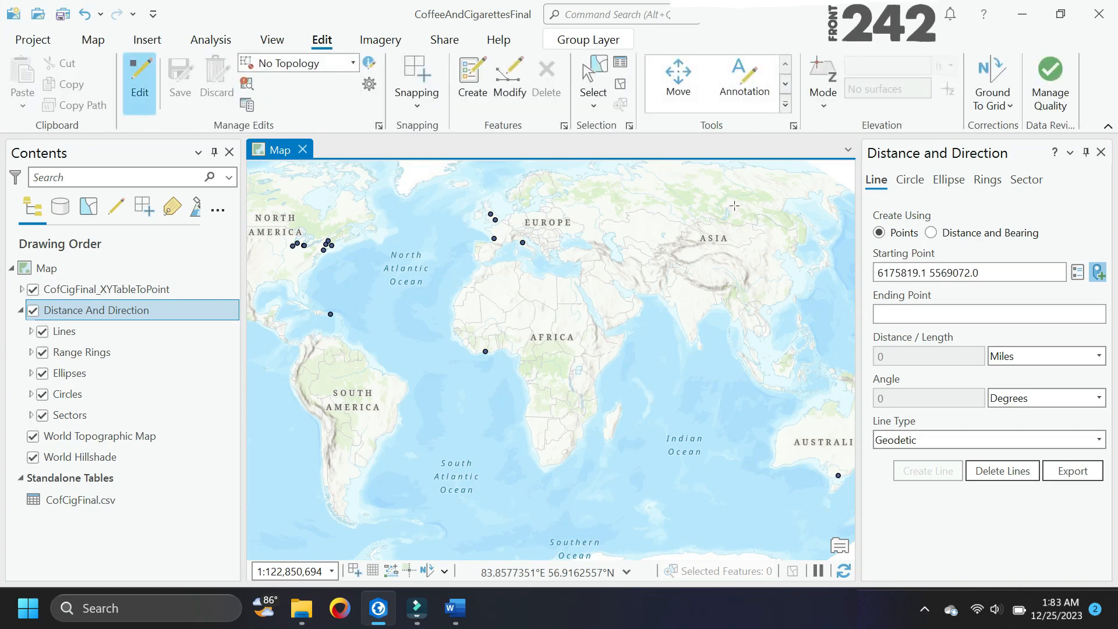
pyautogui.click(484, 351)
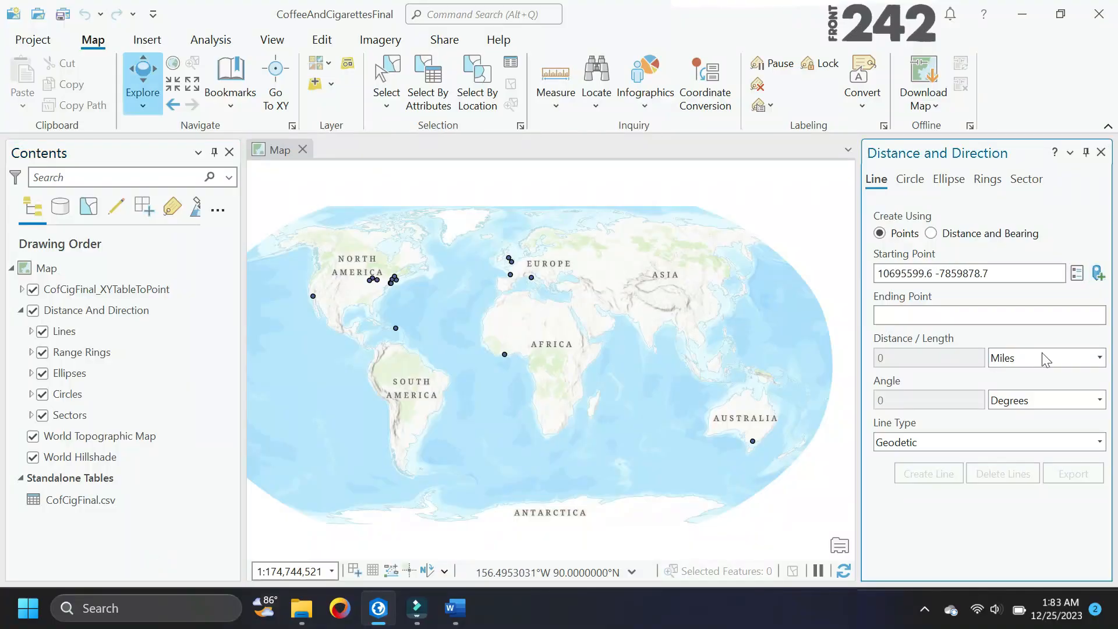
pyautogui.click(1075, 273)
pyautogui.scroll(-10, 578, 389)
pyautogui.click(143, 81)
pyautogui.scroll(8, 466, 339)
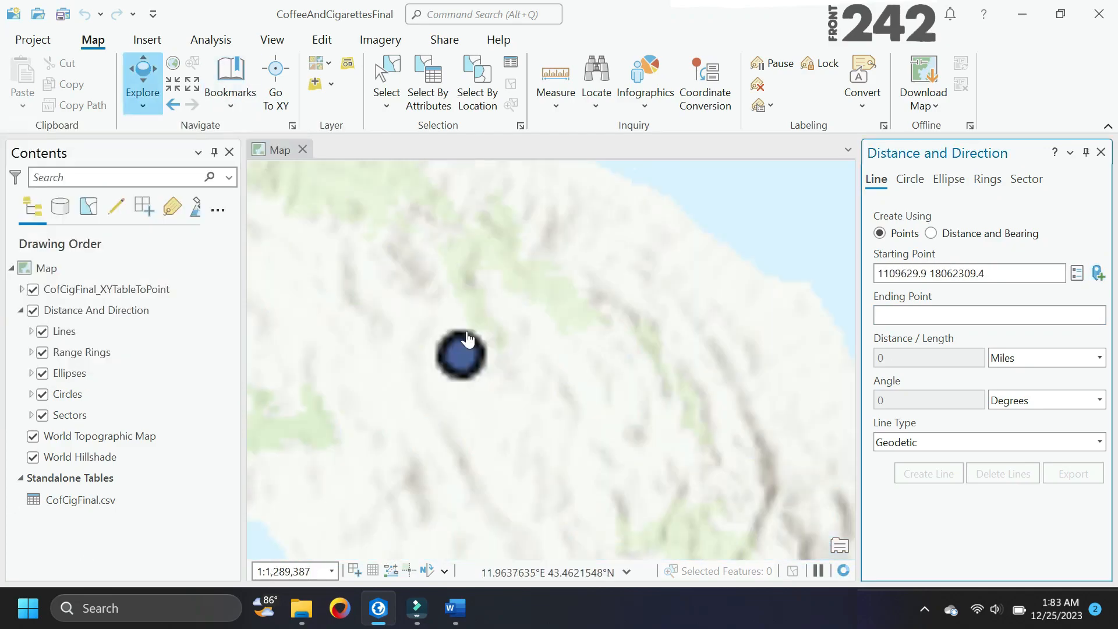
# - Draw geodetic lines from the point in Italy to the northeastern United States and between the two points in England
pyautogui.click(1075, 273)
pyautogui.click(449, 344)
pyautogui.scroll(-10, 449, 344)
pyautogui.scroll(8, 524, 349)
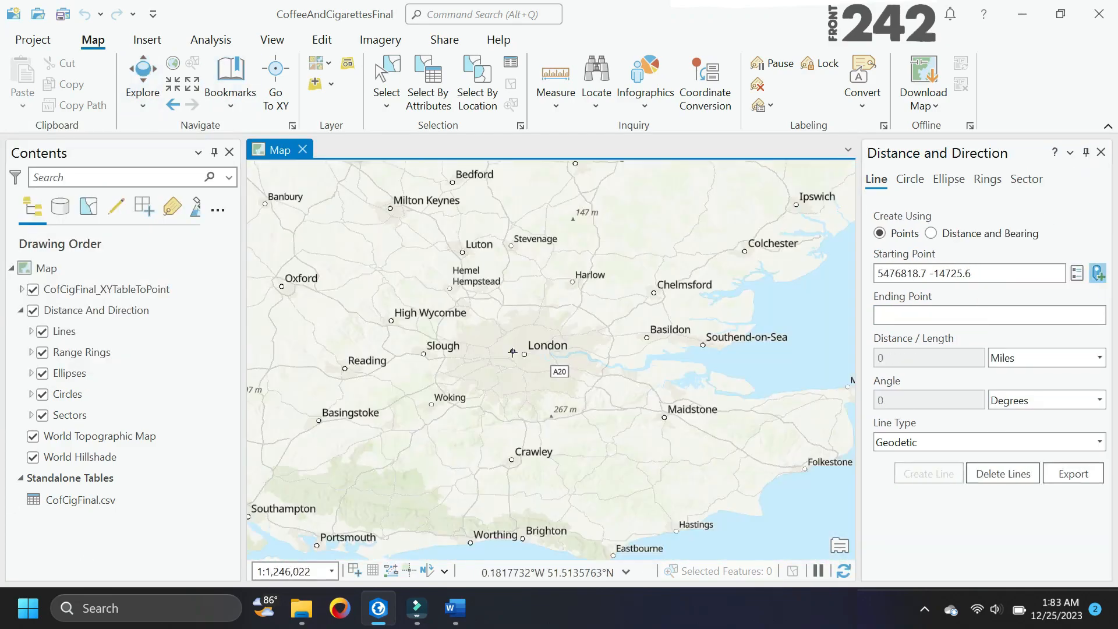
pyautogui.click(564, 227)
pyautogui.scroll(-10, 563, 226)
pyautogui.scroll(8, 469, 391)
pyautogui.click(469, 391)
# - Draw a geodetic line from the Caribbean point east of Hispaniola to the northeastern United States
pyautogui.scroll(-8, 574, 379)
pyautogui.click(574, 379)
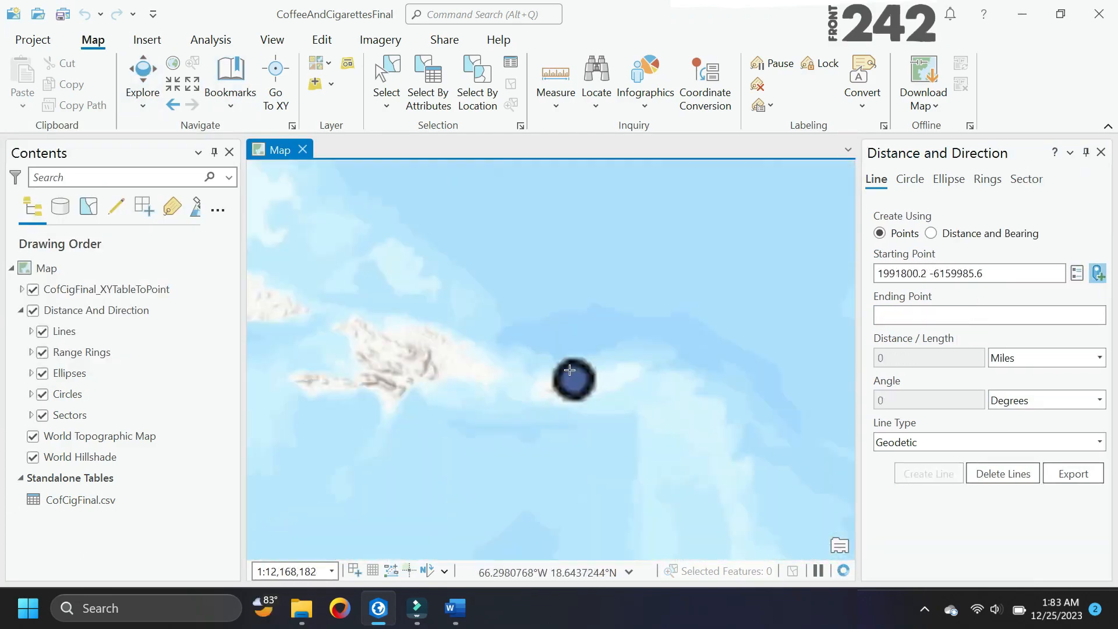
pyautogui.scroll(6, 658, 252)
pyautogui.click(658, 251)
pyautogui.scroll(5, 658, 251)
# - Select the New York area points in CofCigFinal_XYTableToPoint and draw a geodetic line about 1.04 miles long to Lower Manhattan
pyautogui.click(386, 82)
pyautogui.scroll(6, 524, 407)
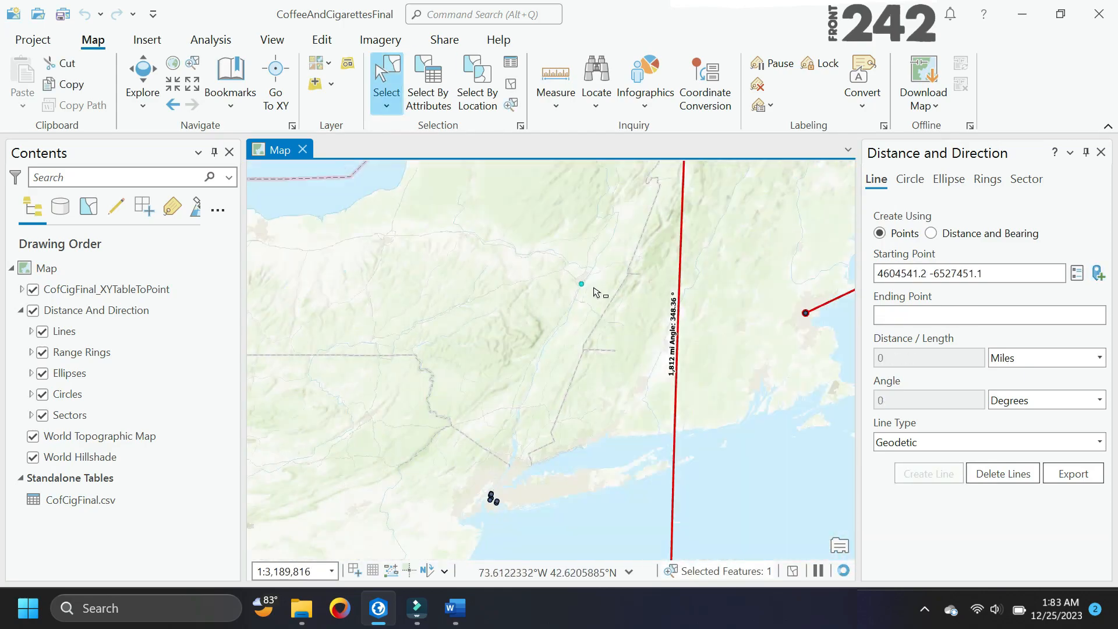
pyautogui.click(138, 291)
pyautogui.hotkey('ctrl', 't')
pyautogui.click(1098, 273)
pyautogui.scroll(6, 524, 349)
pyautogui.scroll(4, 451, 291)
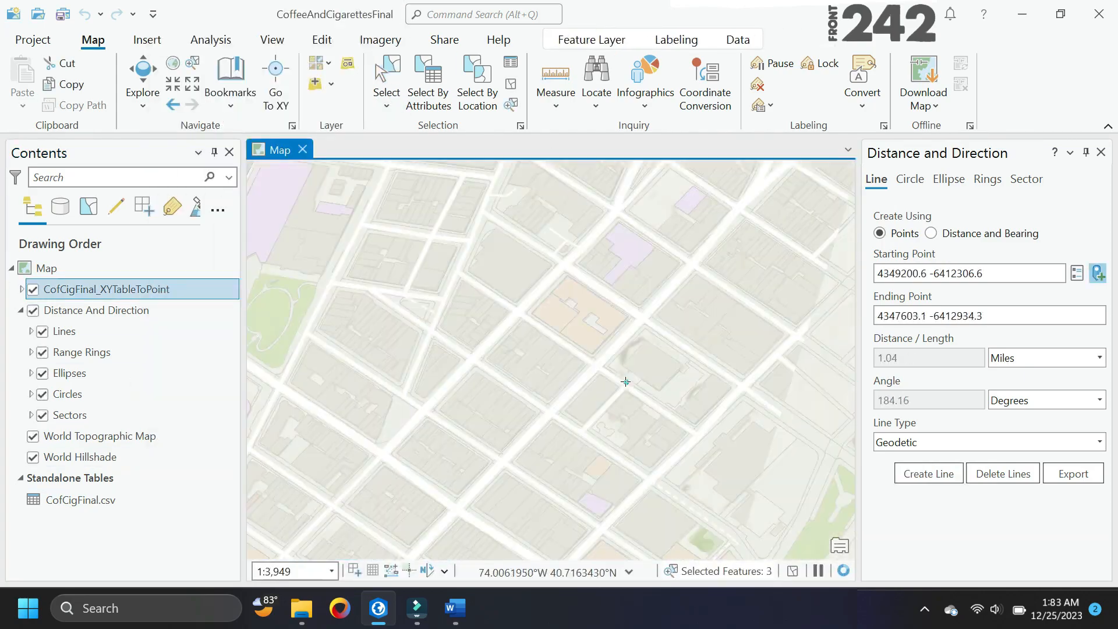
pyautogui.click(451, 291)
pyautogui.scroll(-5, 451, 291)
# - Draw a geodetic line between the two selected points in Brooklyn, from downtown to South Brooklyn
pyautogui.rightClick(138, 288)
pyautogui.click(386, 82)
pyautogui.scroll(3, 524, 349)
pyautogui.click(1098, 273)
pyautogui.click(374, 424)
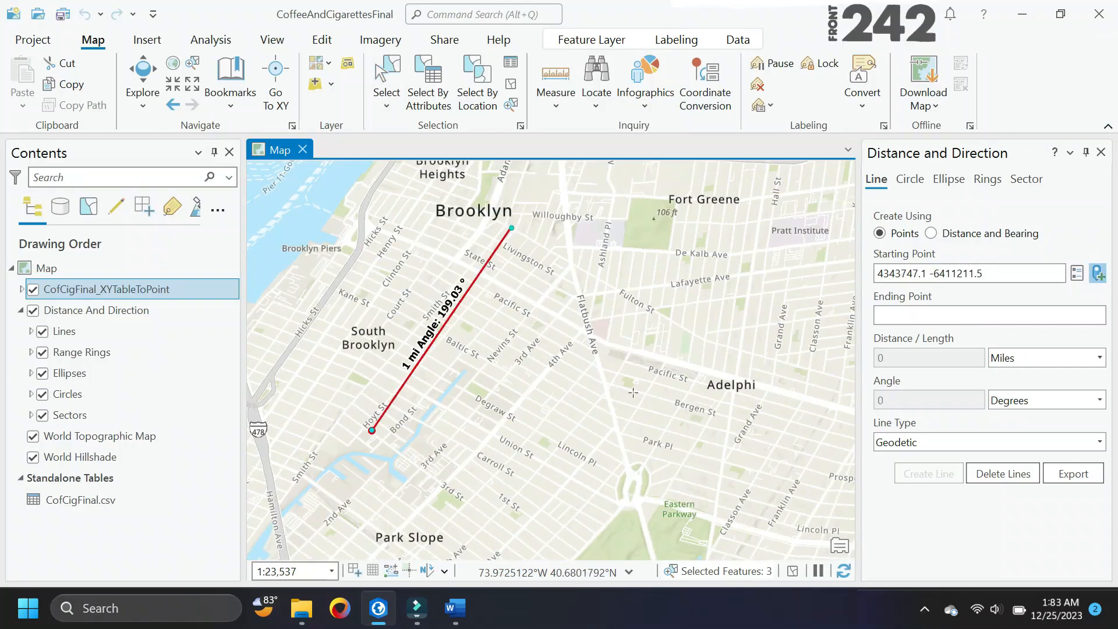
# - Select the Evanston point near Chicago and draw a geodetic line from it to the New York City points
pyautogui.scroll(-2, 524, 349)
pyautogui.hotkey('ctrl', 't')
pyautogui.click(291, 567)
pyautogui.click(349, 194)
pyautogui.click(407, 373)
pyautogui.click(1097, 273)
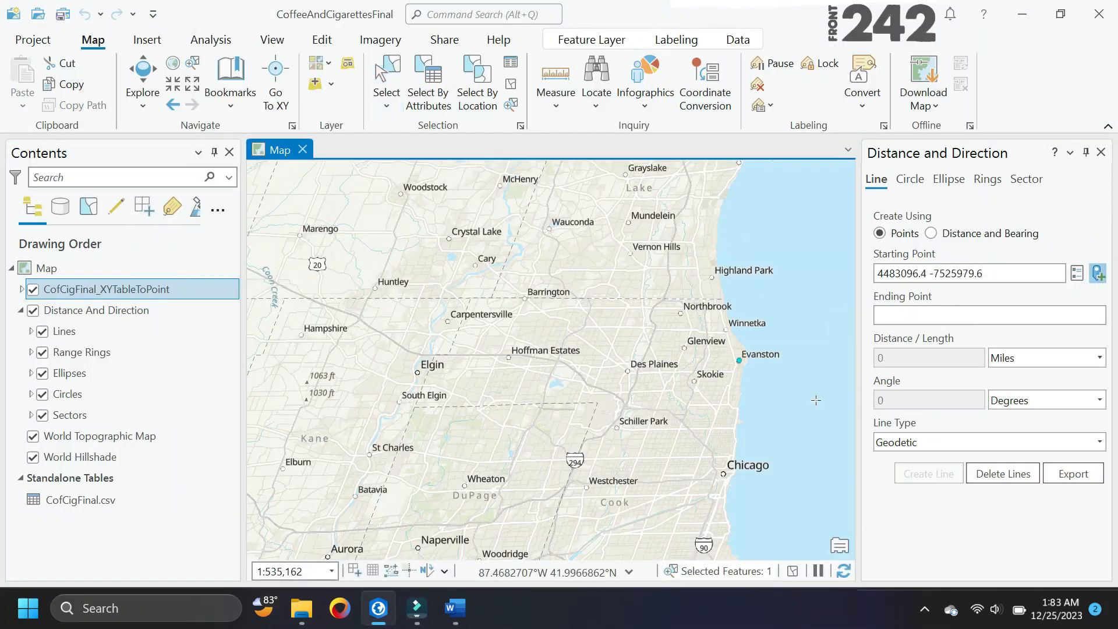
pyautogui.click(360, 371)
pyautogui.scroll(5, 451, 321)
pyautogui.scroll(-4, 451, 320)
pyautogui.click(1097, 273)
pyautogui.click(407, 349)
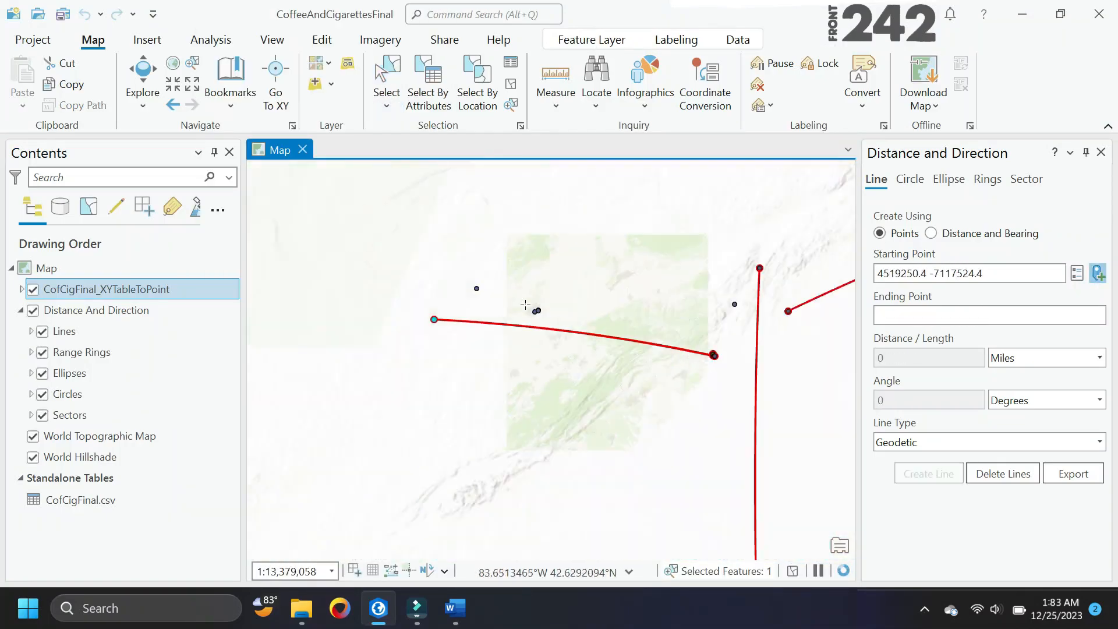
# - Draw a geodetic line about 467.88 miles long from the Midwest point to the point in Albany
pyautogui.scroll(4, 524, 292)
pyautogui.click(386, 82)
pyautogui.hotkey('ctrl', 't')
pyautogui.click(291, 568)
pyautogui.click(407, 373)
pyautogui.click(1097, 273)
pyautogui.click(324, 454)
pyautogui.click(524, 349)
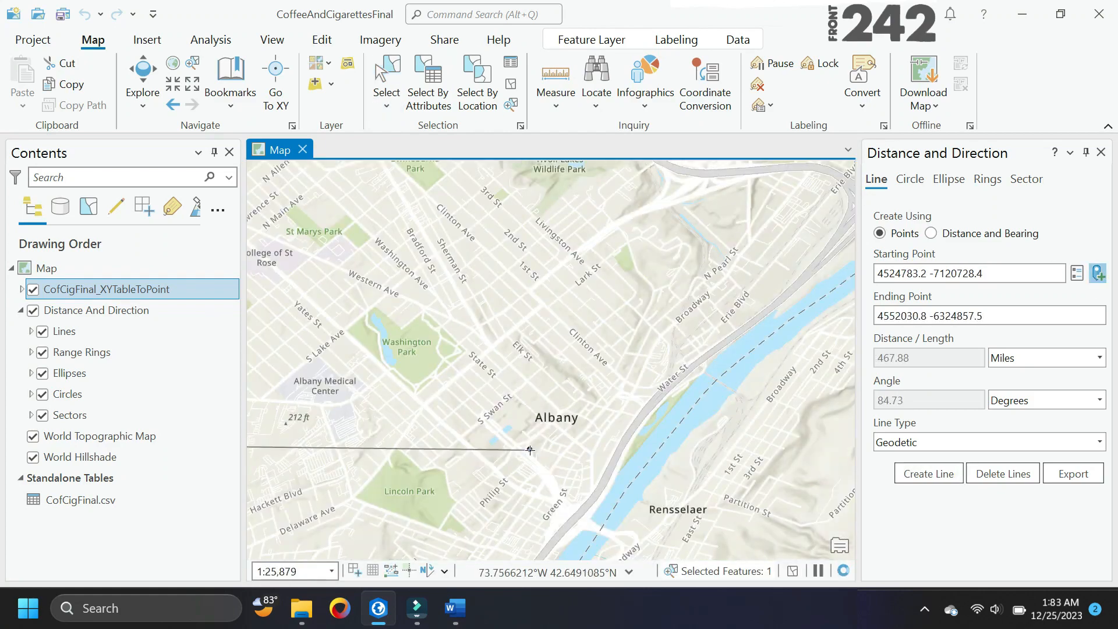
# - Draw a geodetic line between the Chicago-area point and the point on the California coast
pyautogui.scroll(-3, 547, 419)
pyautogui.click(1098, 273)
pyautogui.click(579, 374)
pyautogui.scroll(5, 549, 420)
pyautogui.scroll(-6, 549, 421)
pyautogui.click(1097, 273)
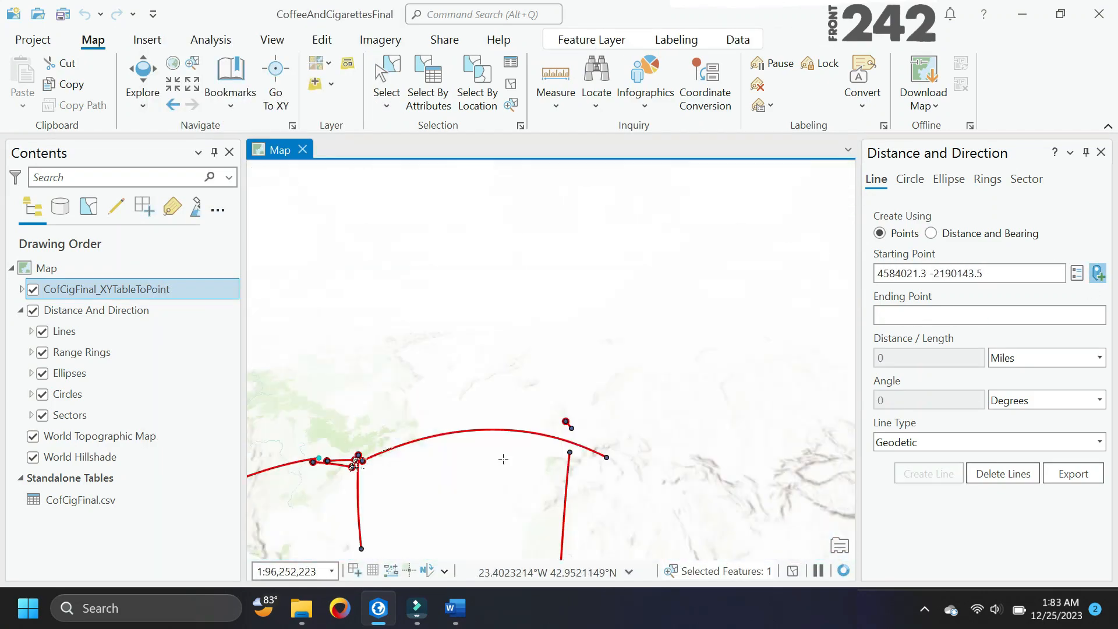
# - Close the Distance and Direction tool and hide the Distance And Direction group layer in the world view
pyautogui.scroll(-3, 658, 347)
pyautogui.click(1100, 152)
pyautogui.click(387, 81)
pyautogui.scroll(1, 657, 347)
pyautogui.click(96, 309)
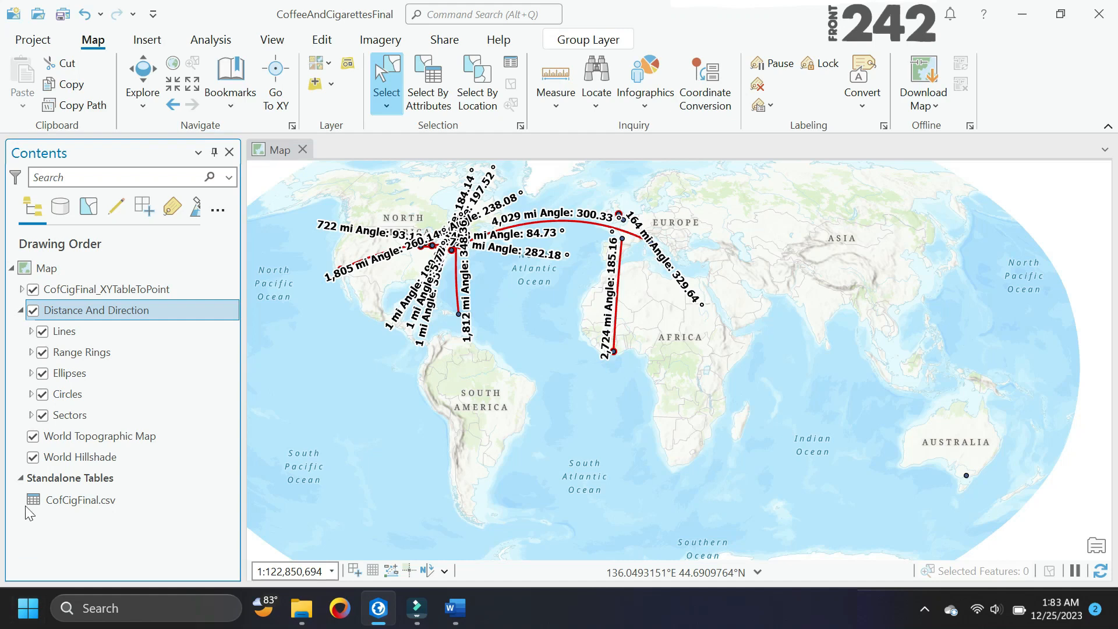
pyautogui.click(33, 311)
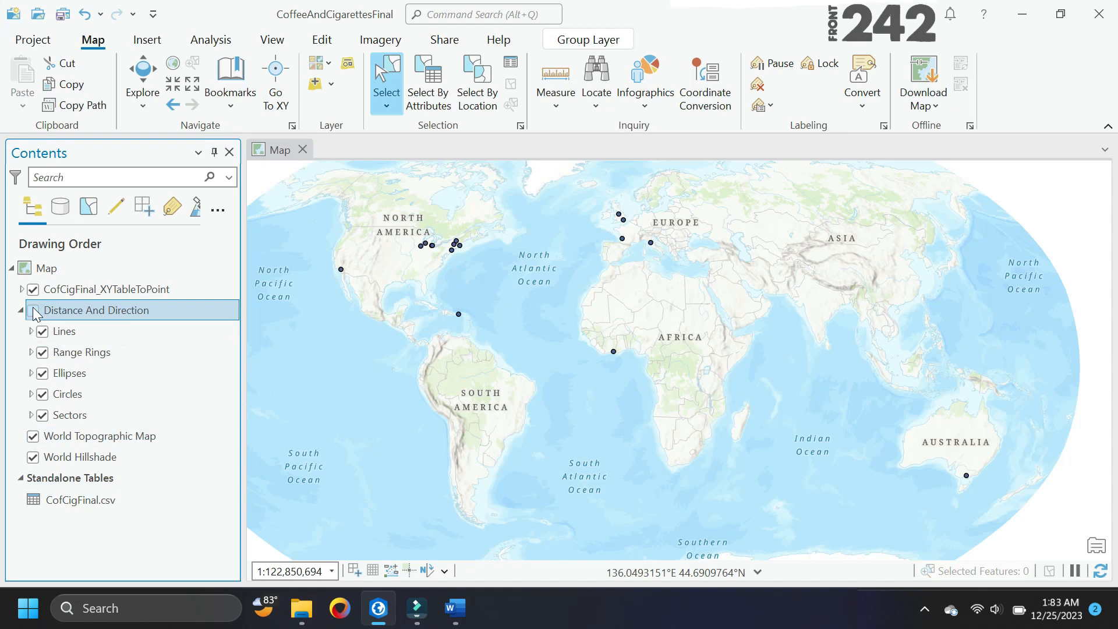
# - Save all edits made to the distance lines
pyautogui.click(322, 40)
pyautogui.click(180, 76)
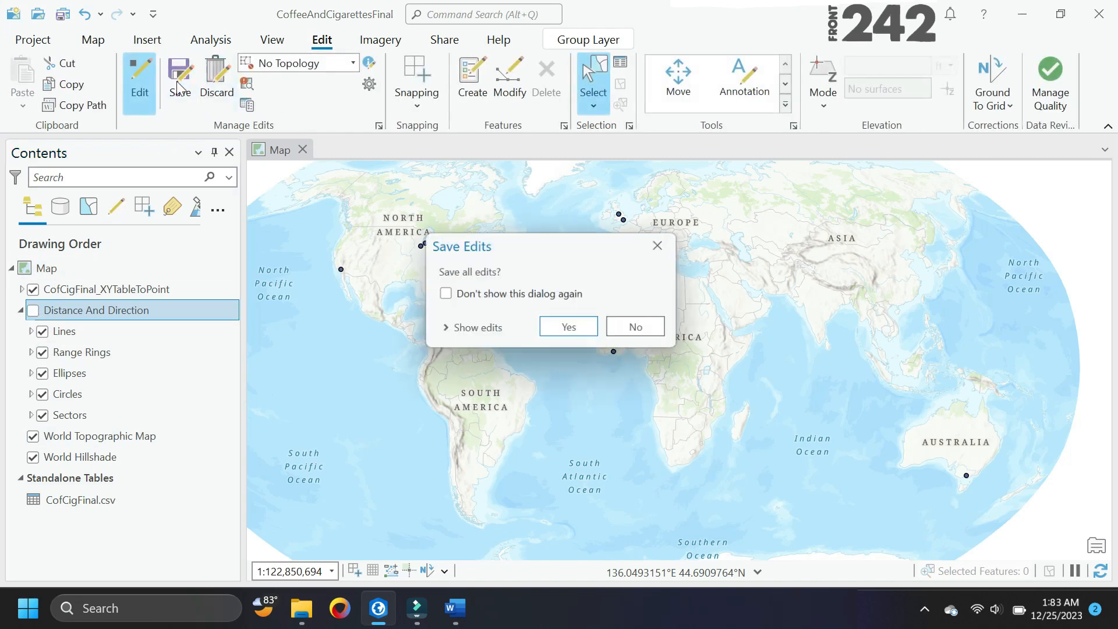
pyautogui.click(578, 327)
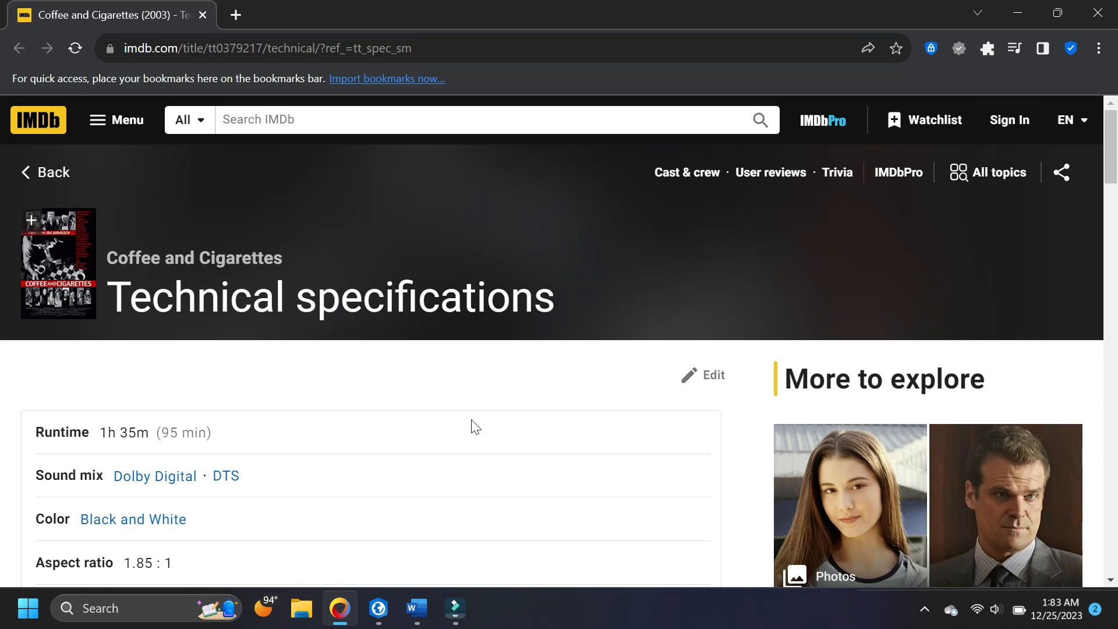
# - Look up the film's aspect ratio in its technical specifications on the IMDb page in the browser
pyautogui.scroll(-5, 476, 428)
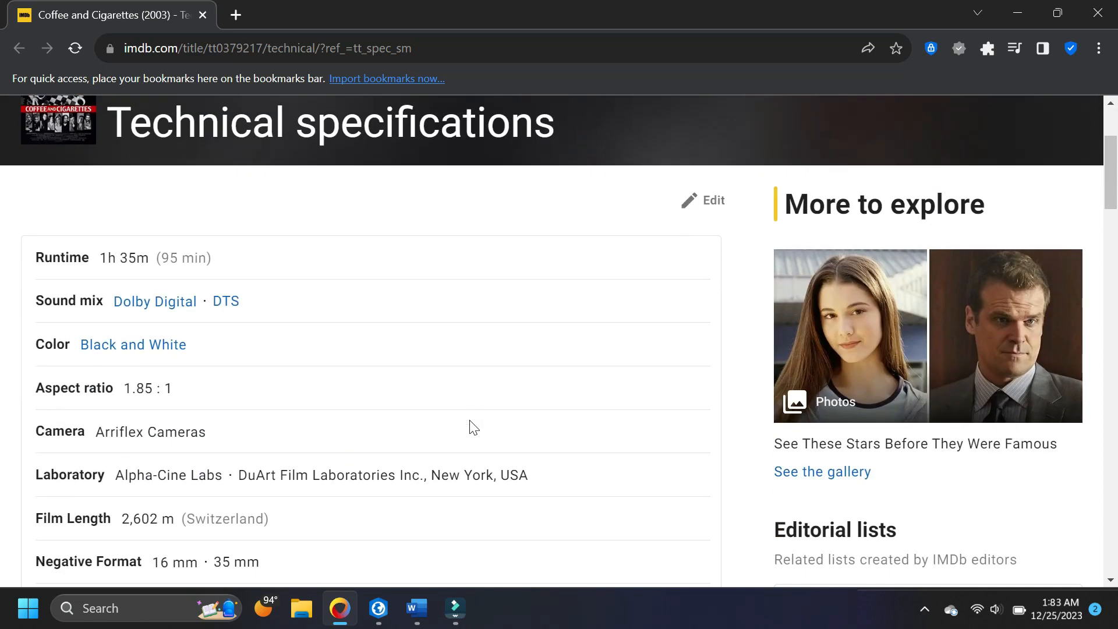
pyautogui.moveTo(207, 225); pyautogui.dragTo(23, 227)
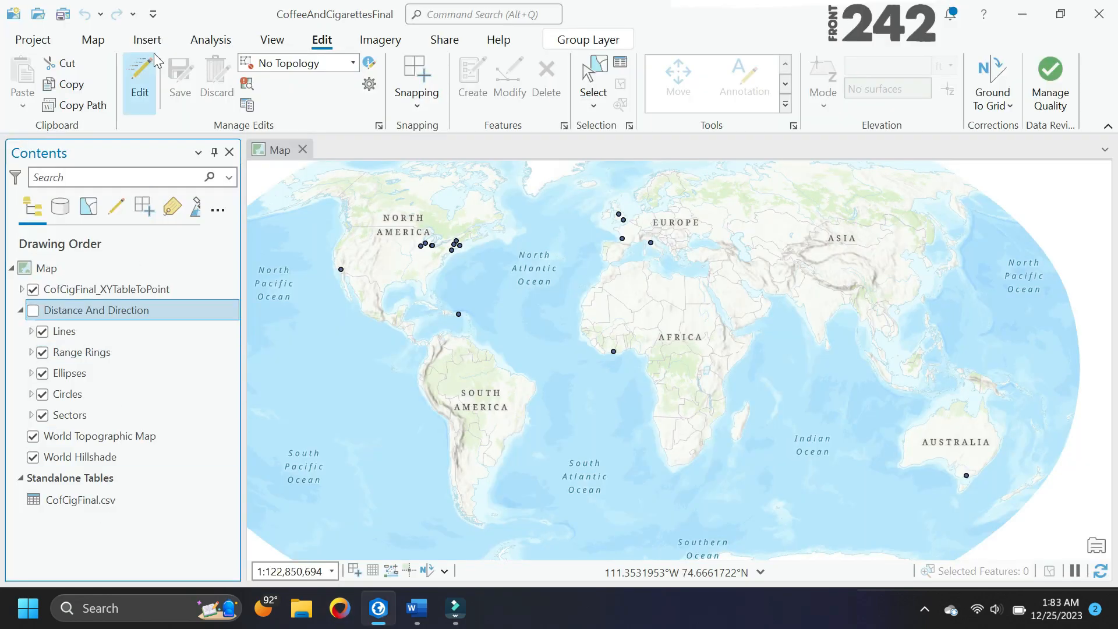
# - Switch back to ArcGIS Pro and create a layout with a custom page size of 14 in wide by 7.57 in high
pyautogui.click(147, 39)
pyautogui.click(61, 93)
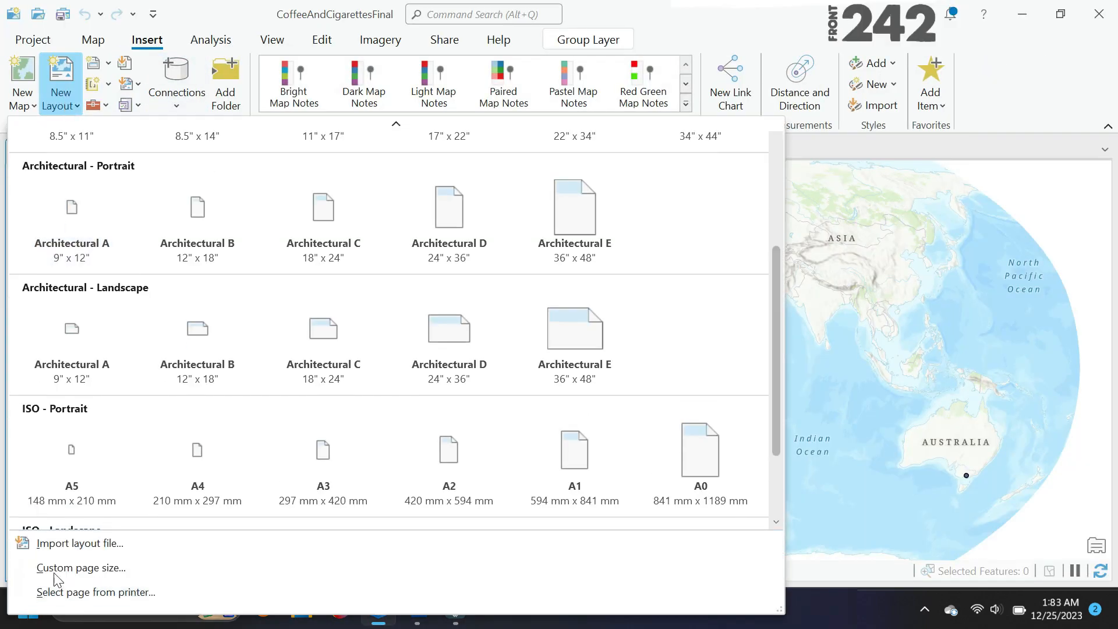
pyautogui.click(56, 566)
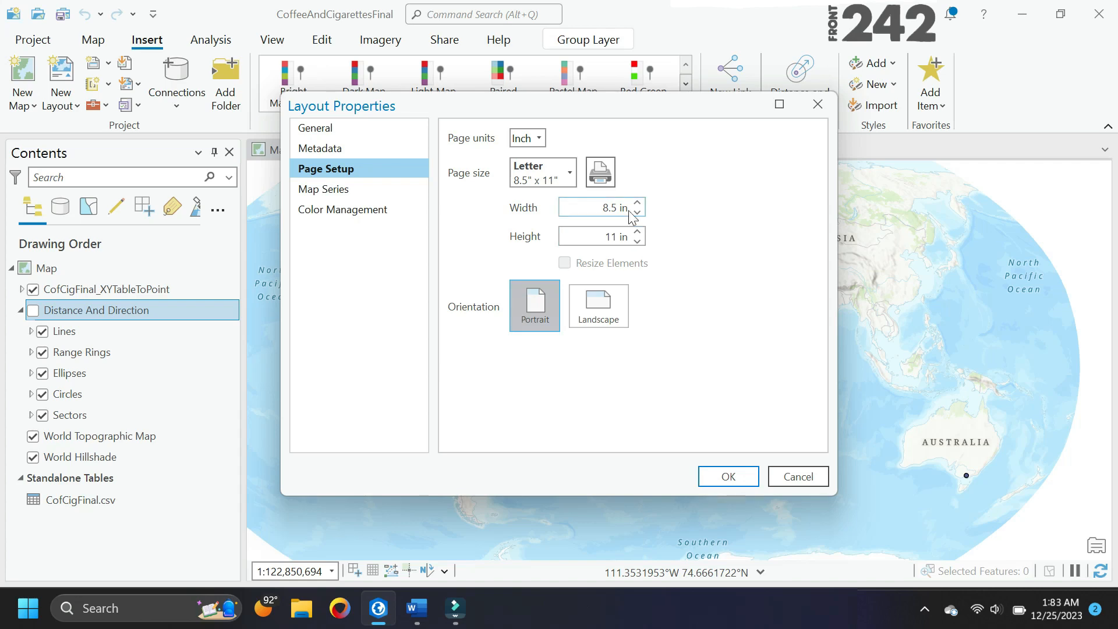
pyautogui.write('14')
pyautogui.press('Tab')
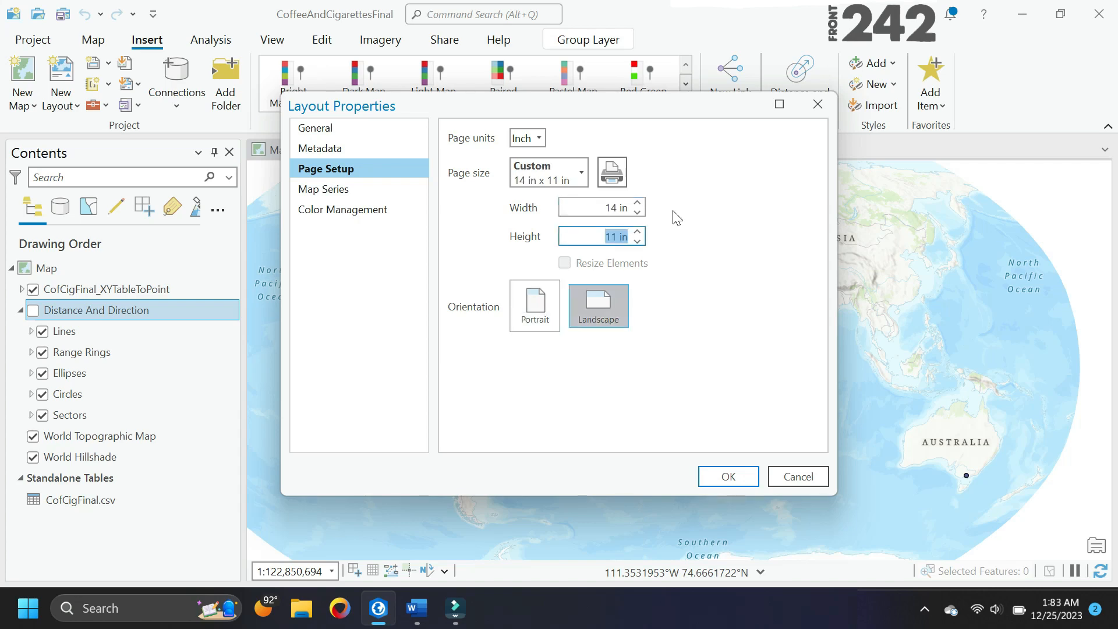
pyautogui.write('7.57')
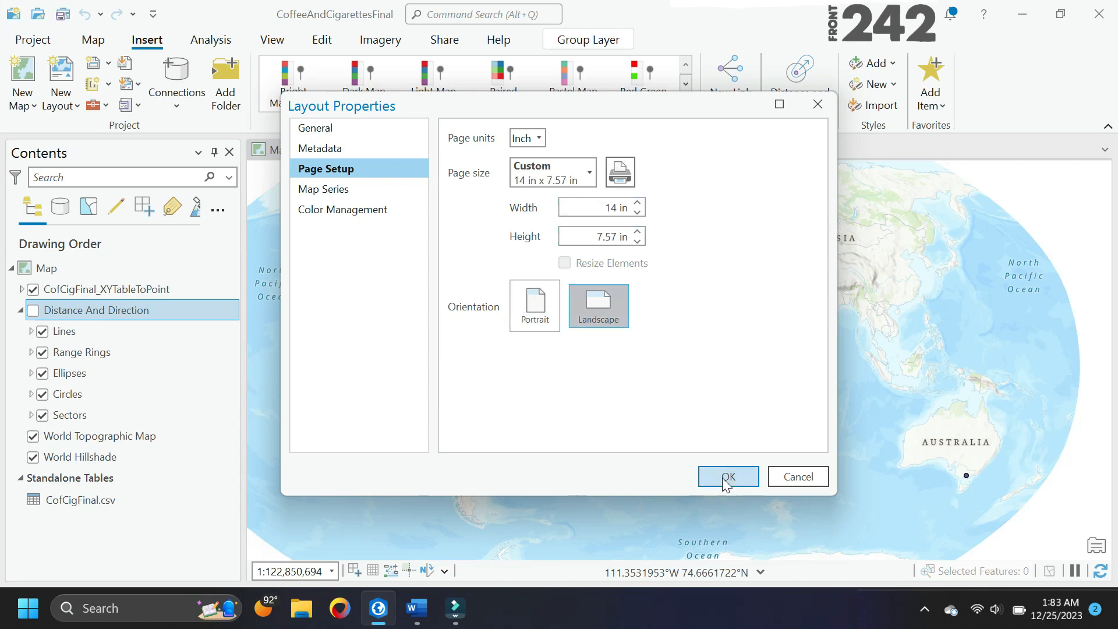
pyautogui.click(726, 478)
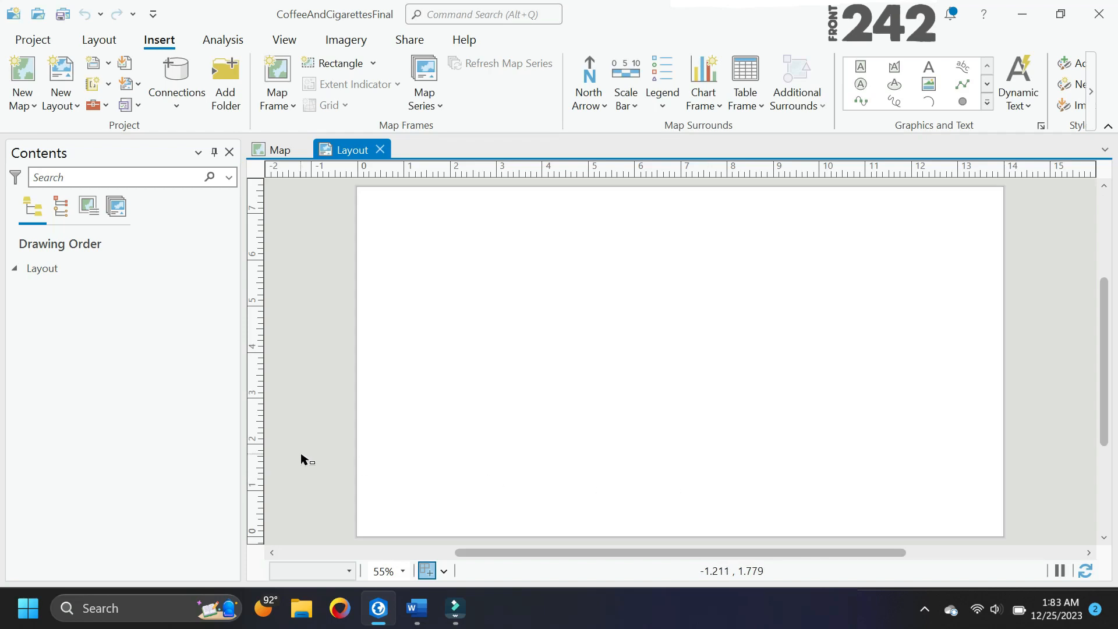
# - Insert a map frame of the 1:122,850,694 map view, about 13.79 by 7.41 in, across the layout page
pyautogui.click(286, 107)
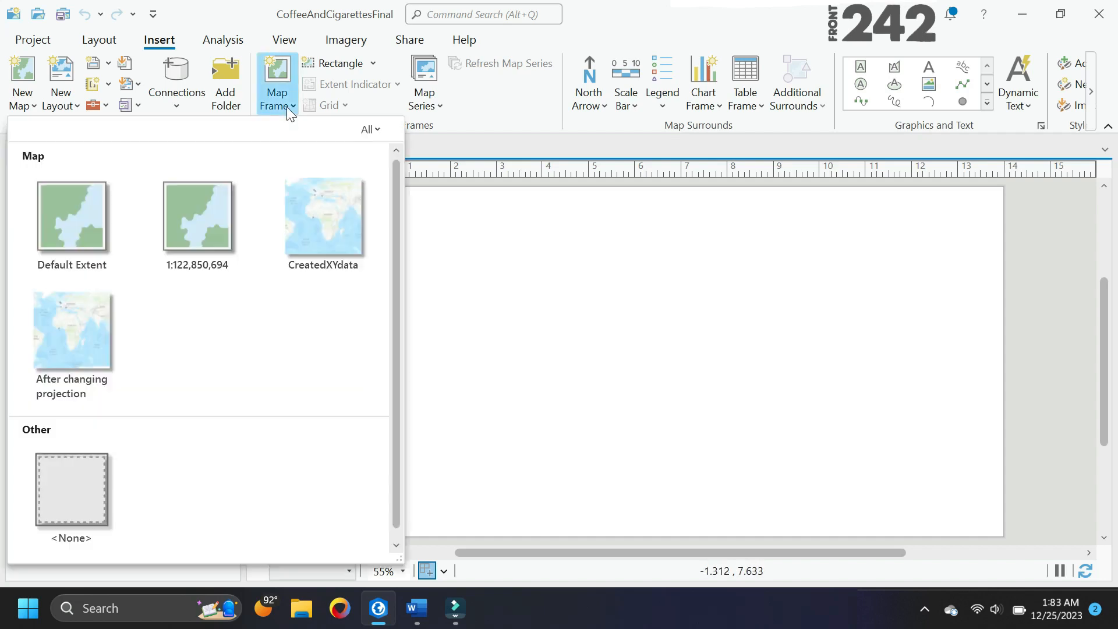
pyautogui.click(187, 203)
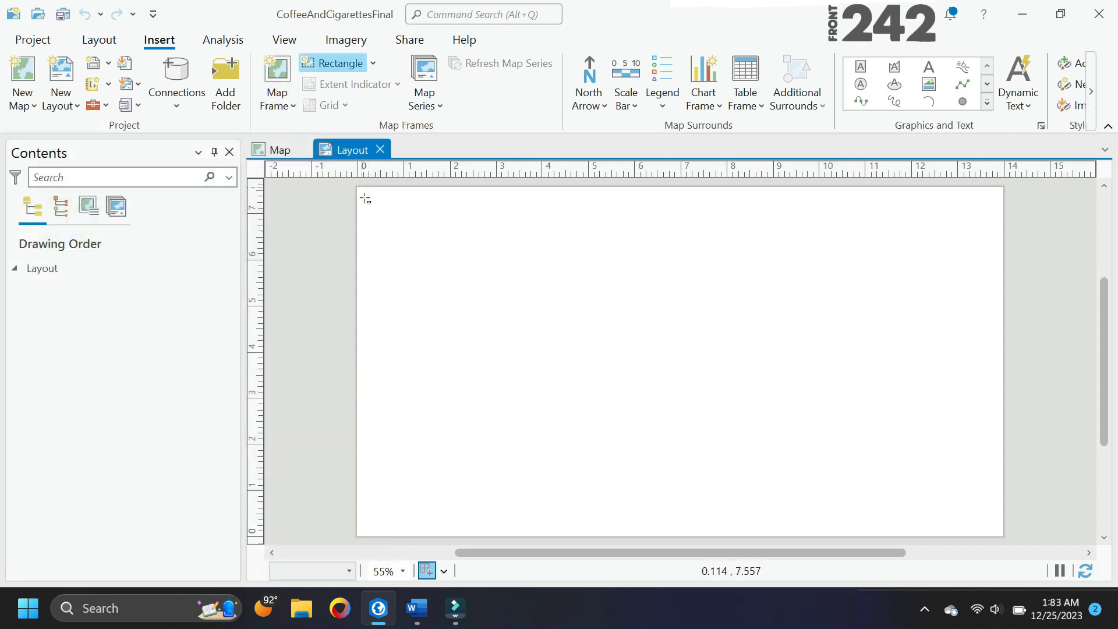
pyautogui.moveTo(364, 193); pyautogui.dragTo(988, 536)
# - Set the map frame's width to 14 in and its height to 7.57 in
pyautogui.rightClick(512, 349)
pyautogui.click(716, 554)
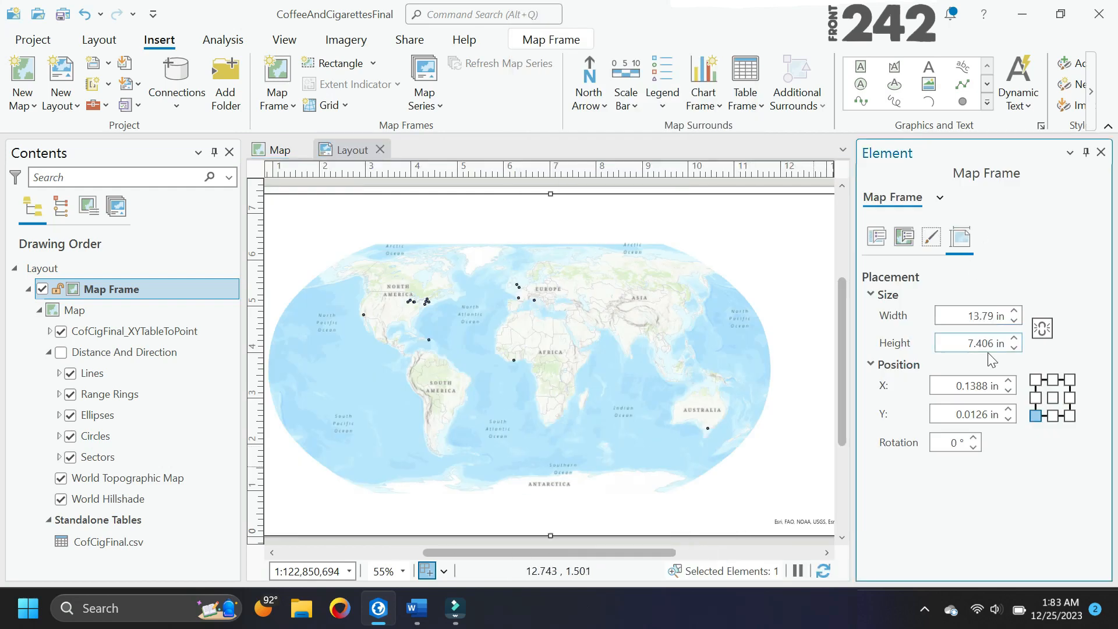
pyautogui.doubleClick(969, 315)
pyautogui.write('14')
pyautogui.press('Return')
pyautogui.press('Tab')
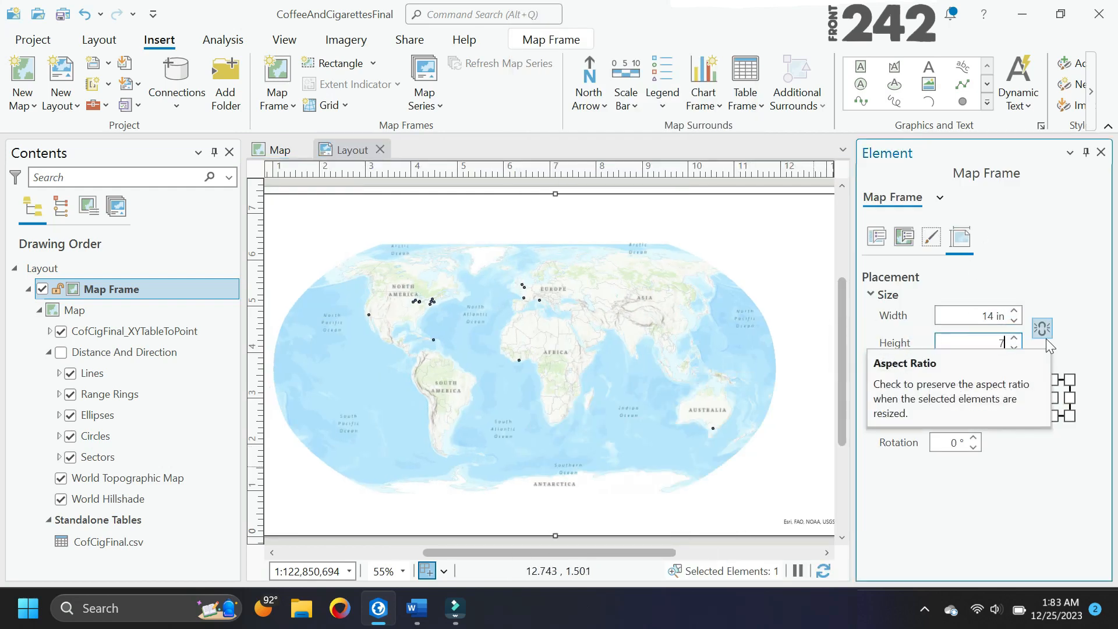
pyautogui.write('7.57')
pyautogui.press('Return')
# - Position the map frame at X 0 in and Y 0 in on the page and deselect it
pyautogui.doubleClick(973, 386)
pyautogui.write('0')
pyautogui.press('Tab')
pyautogui.write('0')
pyautogui.press('Return')
pyautogui.scroll(-2, 662, 320)
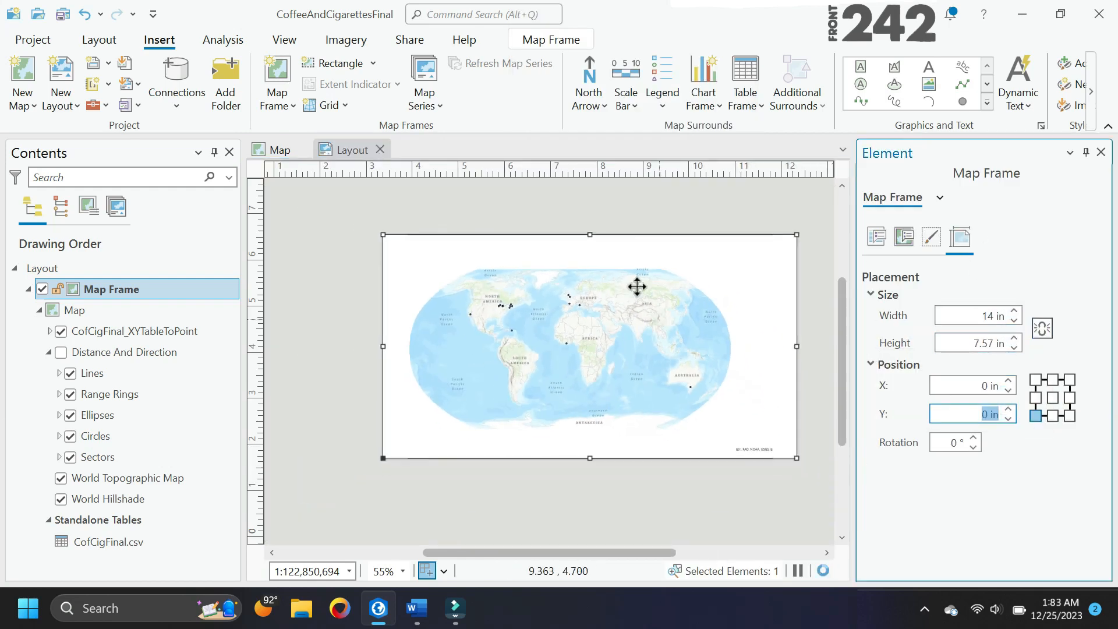
pyautogui.click(718, 194)
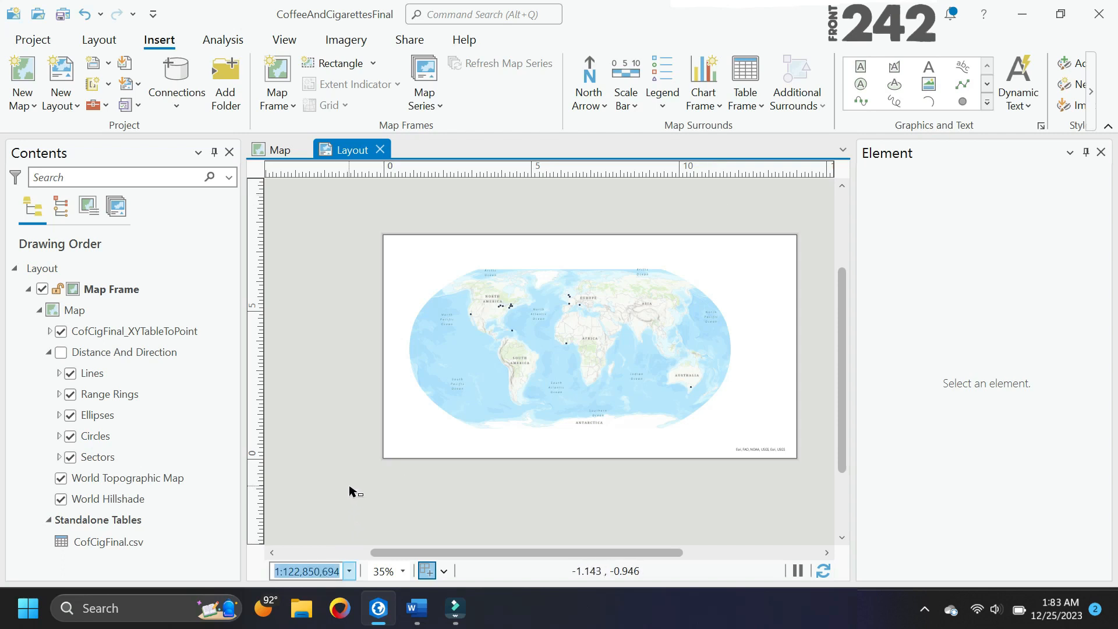
# - Set the layout map frame's scale to 1:100,000,000
pyautogui.click(349, 570)
pyautogui.click(334, 523)
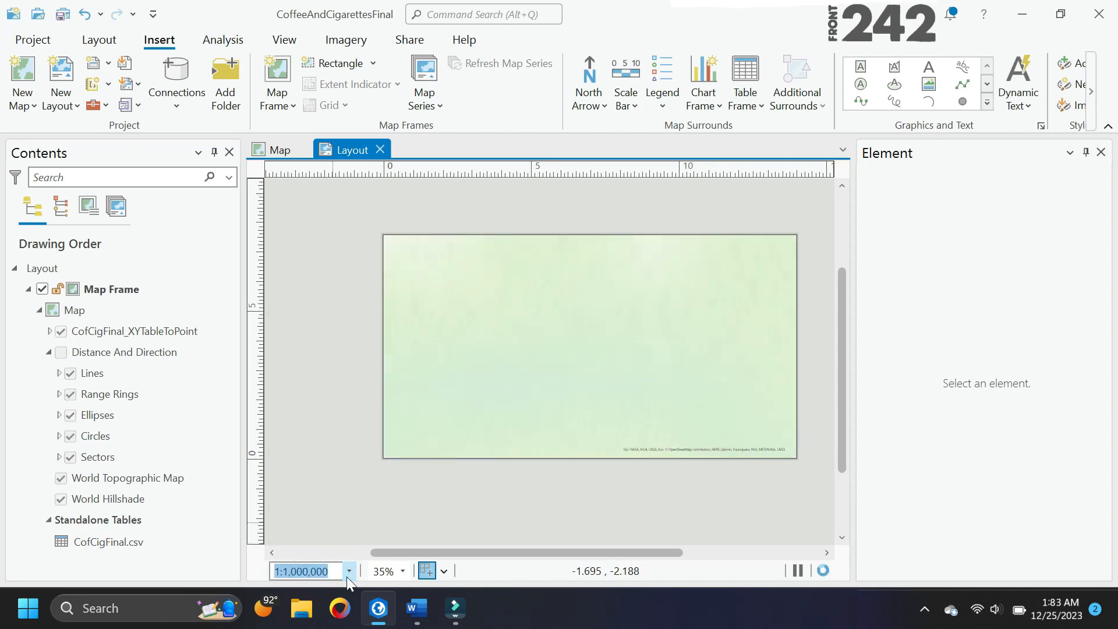
pyautogui.click(348, 570)
pyautogui.click(318, 508)
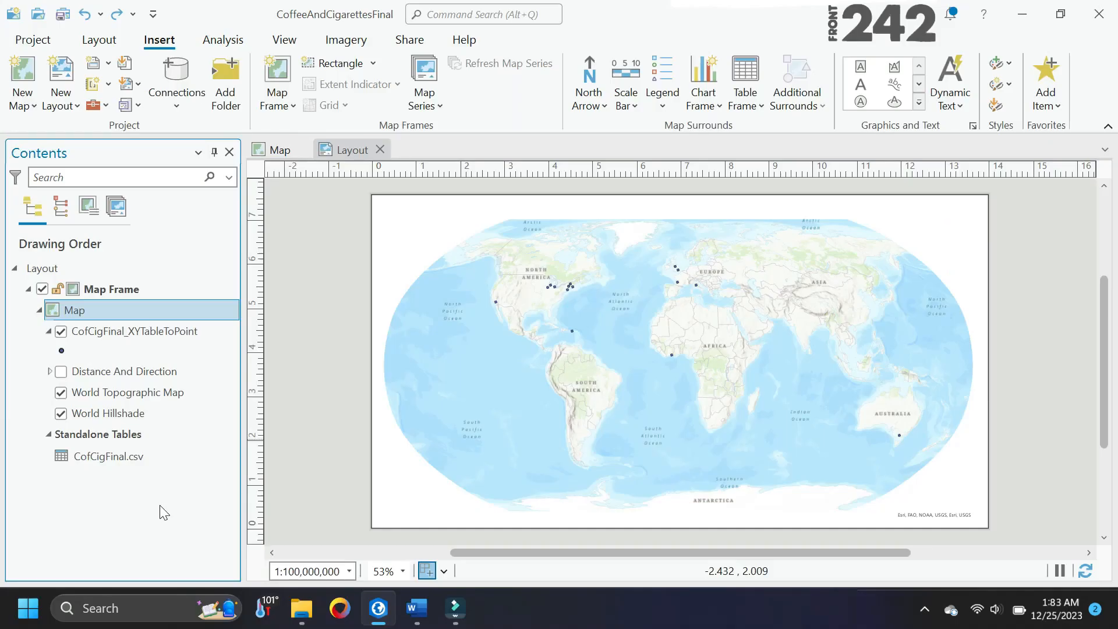
# - Return to the map view, change the basemap to Light Gray Canvas and turn off the Light Gray Reference layer
pyautogui.click(268, 147)
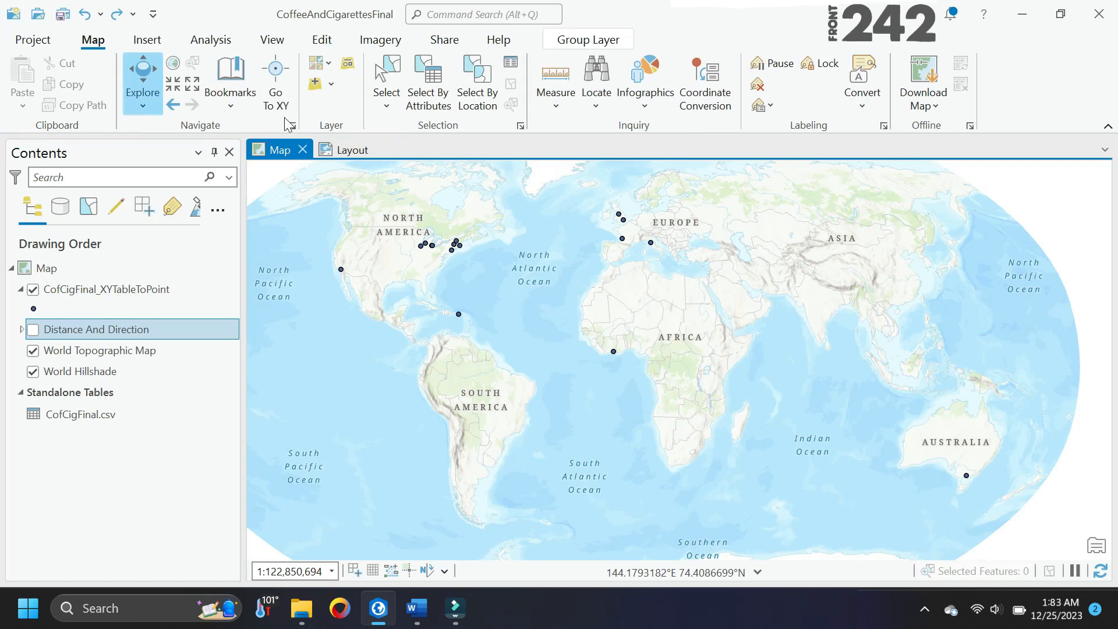
pyautogui.click(319, 63)
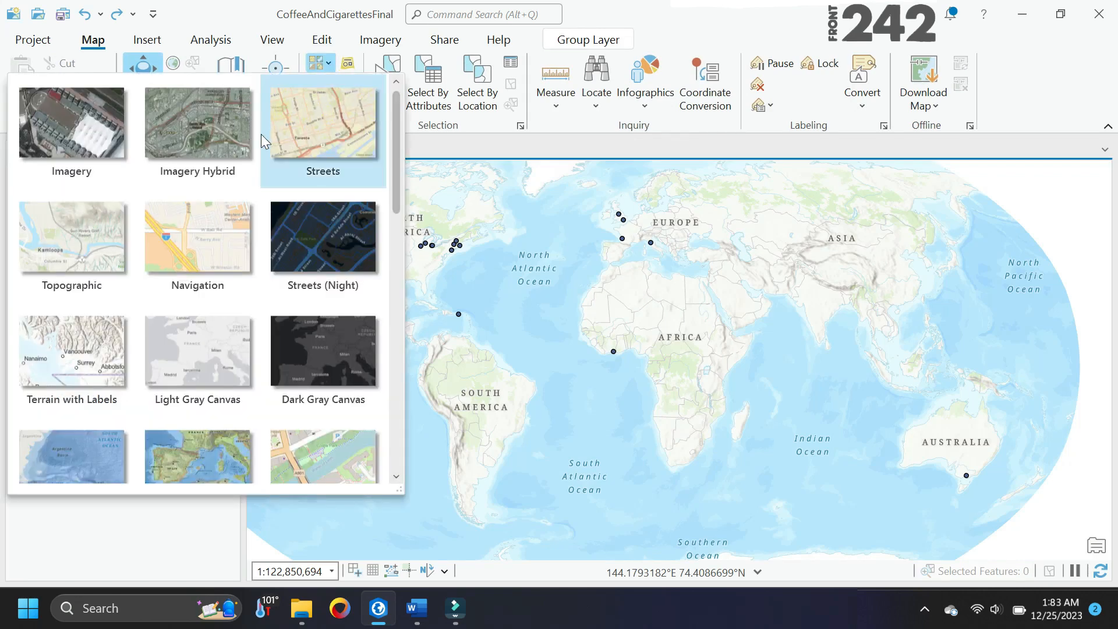
pyautogui.click(200, 358)
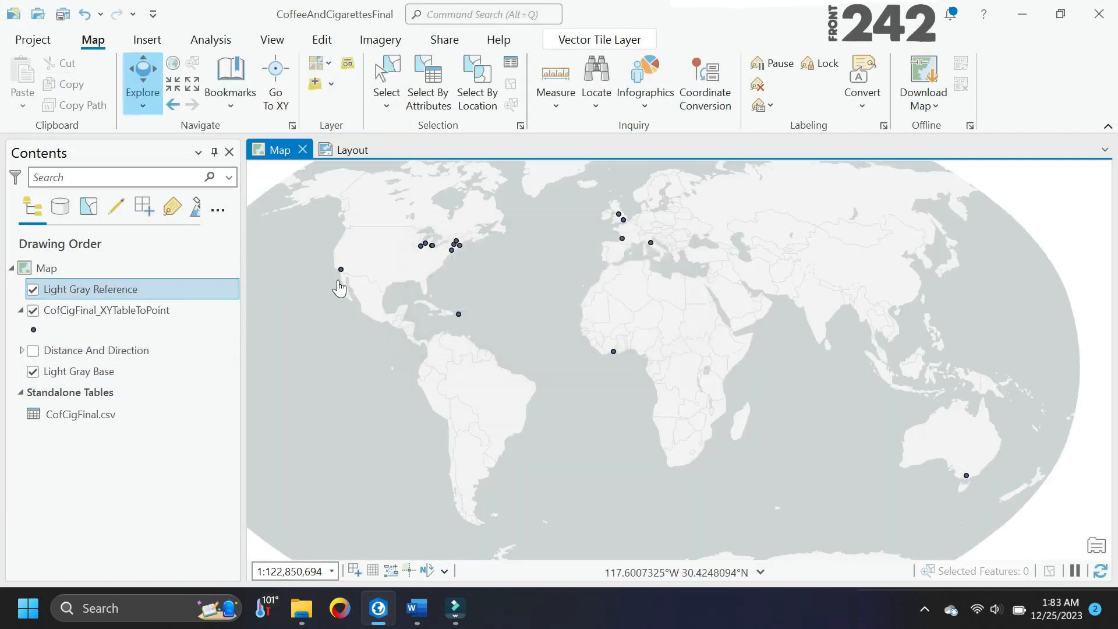
pyautogui.click(221, 455)
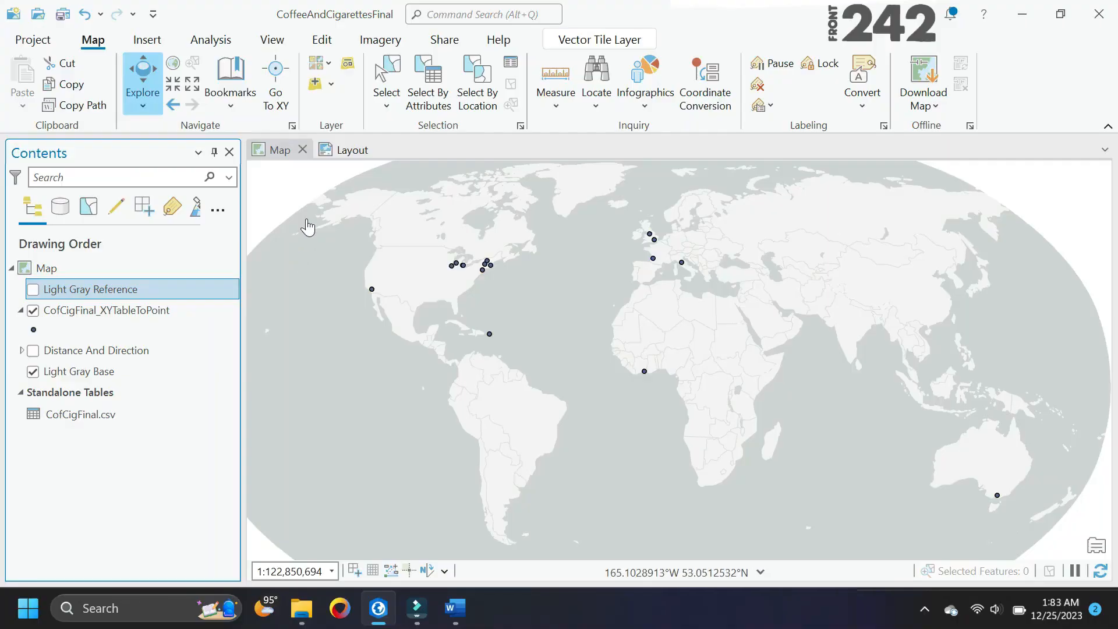
# - Return to the layout, set the map frame's border width to 0 pt and deselect the frame
pyautogui.click(345, 150)
pyautogui.click(152, 288)
pyautogui.rightClick(153, 288)
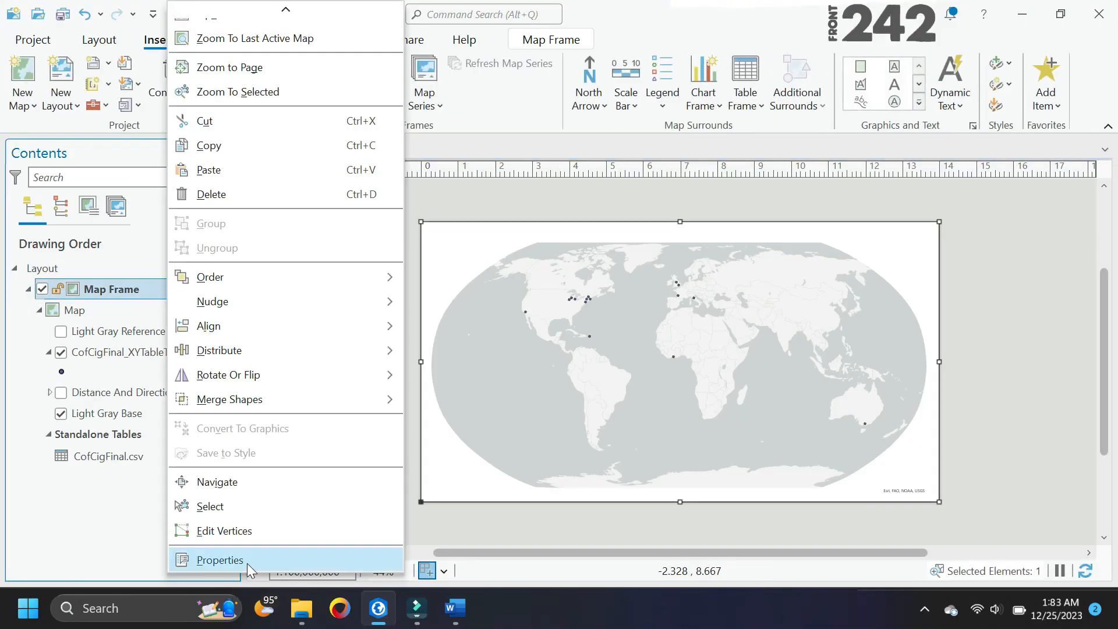
pyautogui.click(233, 560)
pyautogui.click(930, 236)
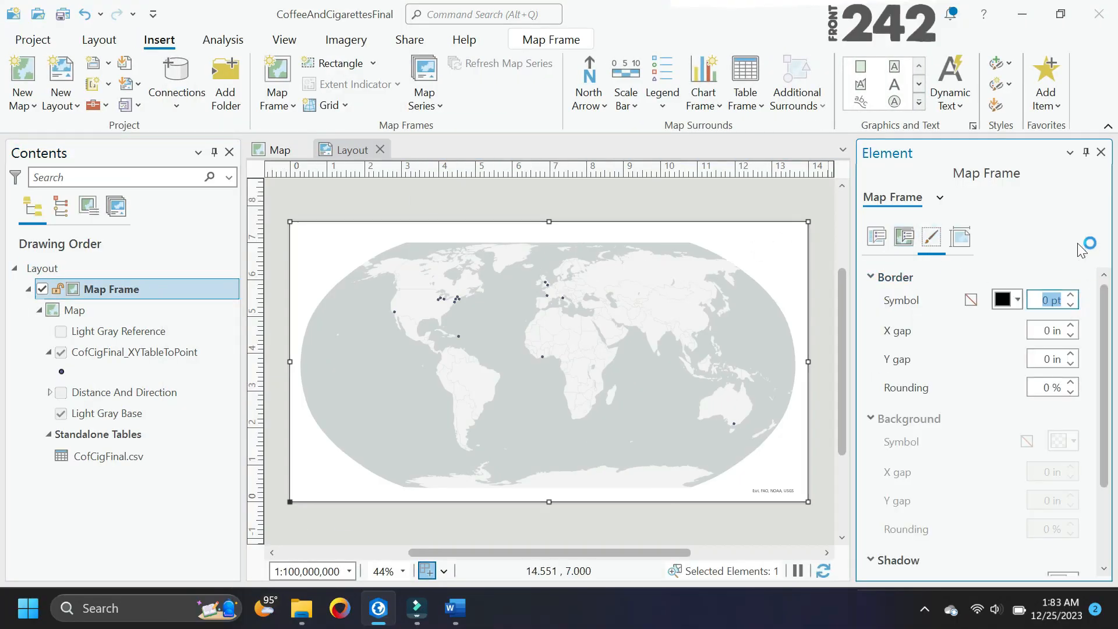
pyautogui.click(1100, 153)
pyautogui.click(543, 194)
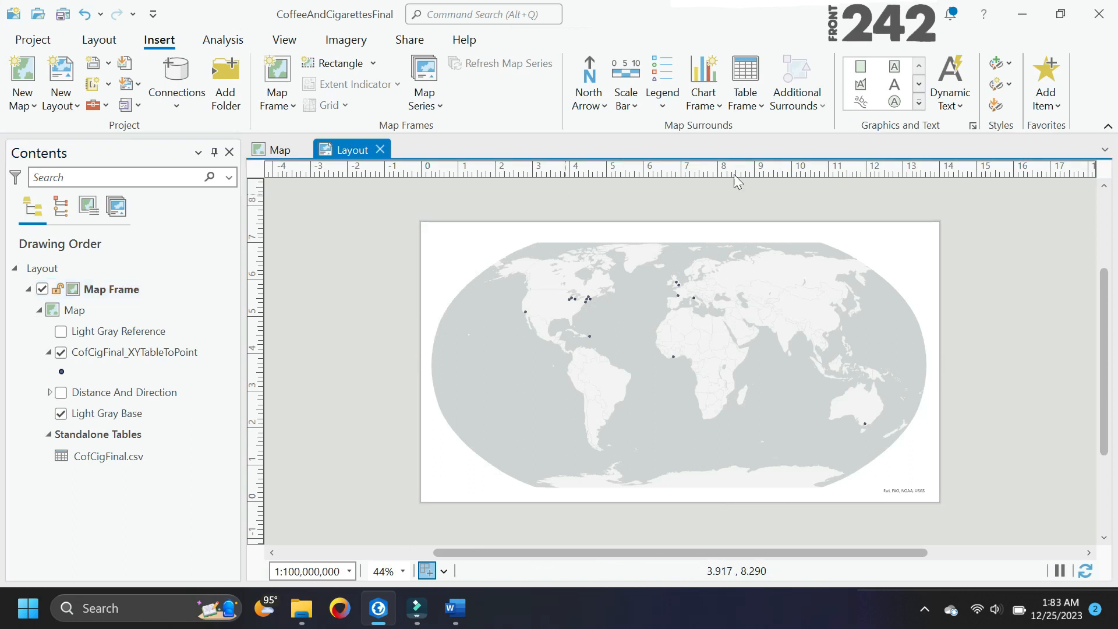
# - Draw a rectangle covering the whole layout page and give it a dark gray fill with no outline color
pyautogui.moveTo(422, 221); pyautogui.dragTo(970, 502)
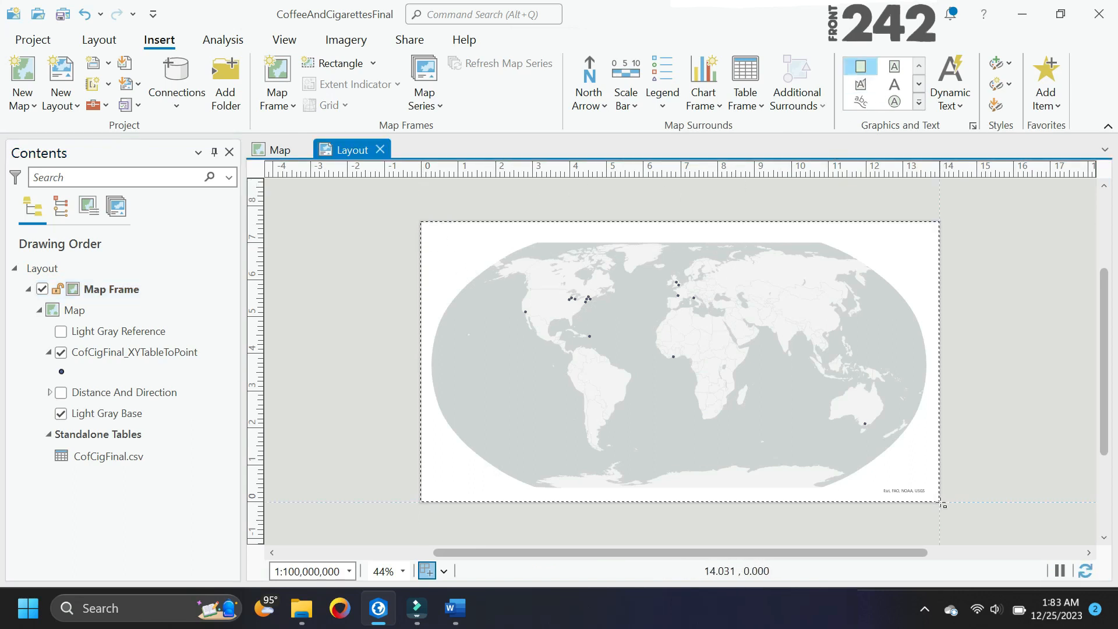
pyautogui.rightClick(462, 426)
pyautogui.click(284, 471)
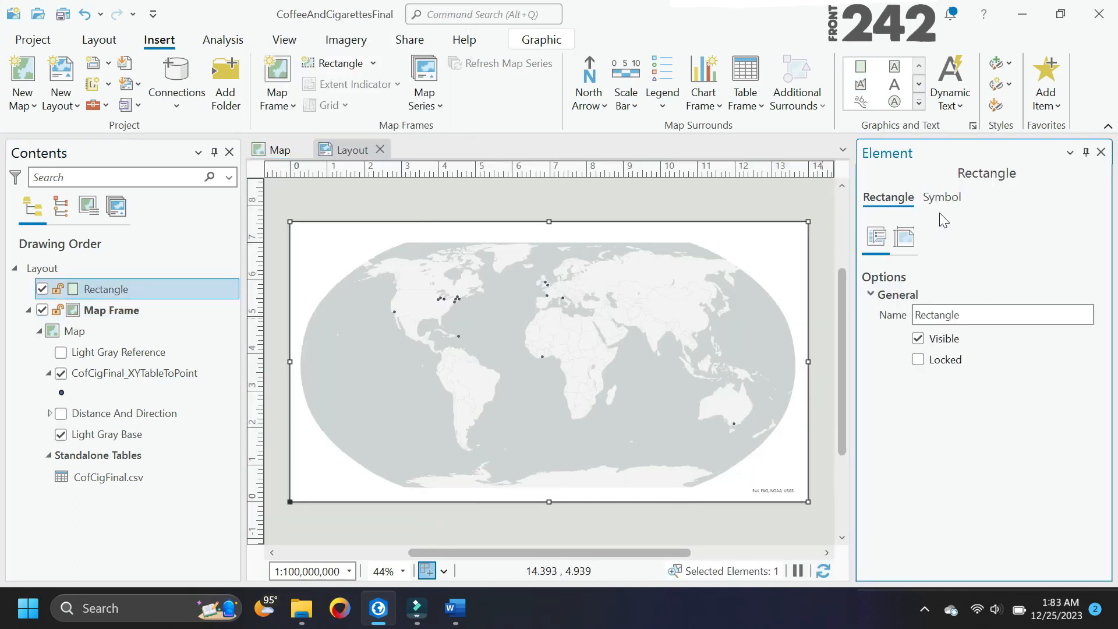
pyautogui.click(940, 200)
pyautogui.click(1080, 289)
pyautogui.click(873, 491)
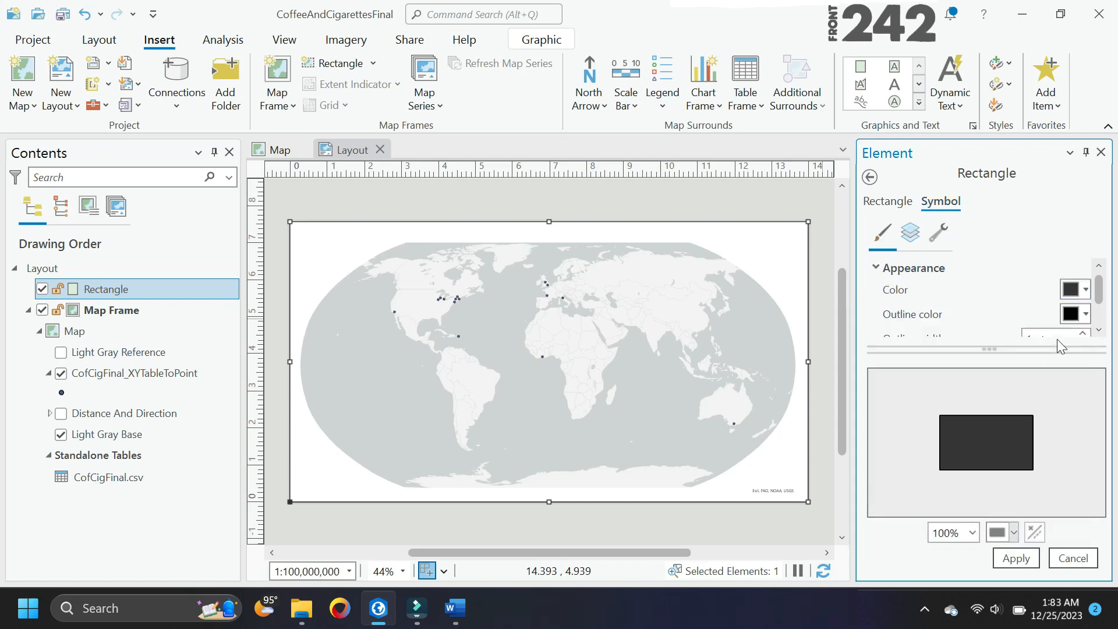
pyautogui.click(1084, 314)
pyautogui.click(890, 336)
pyautogui.click(1025, 560)
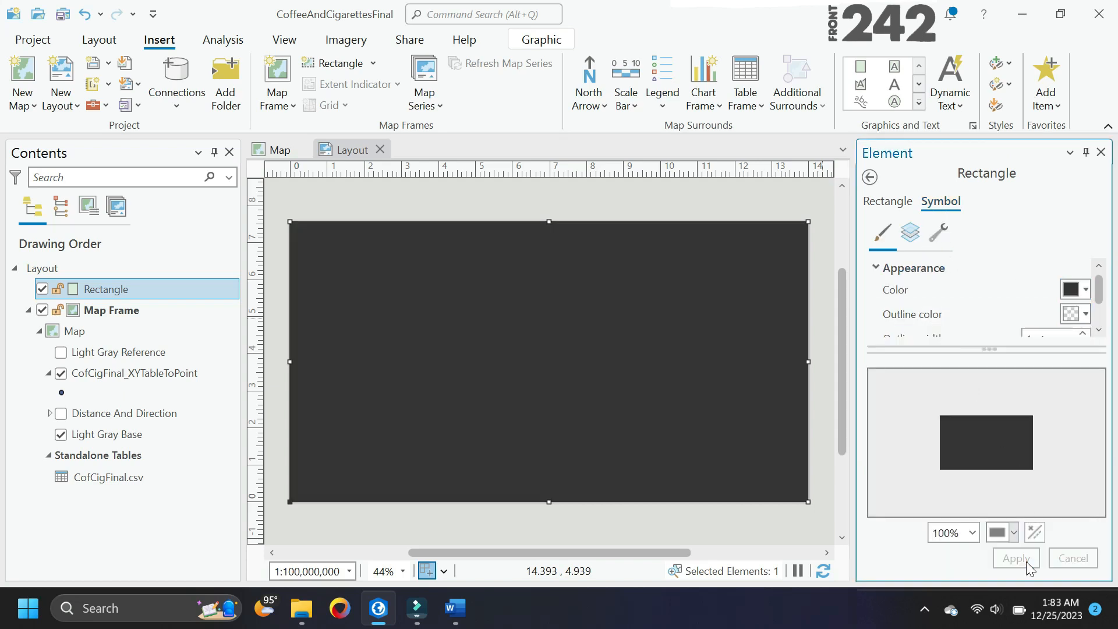
# - Move the map frame above the dark rectangle in the drawing order and fit the page in view
pyautogui.click(133, 316)
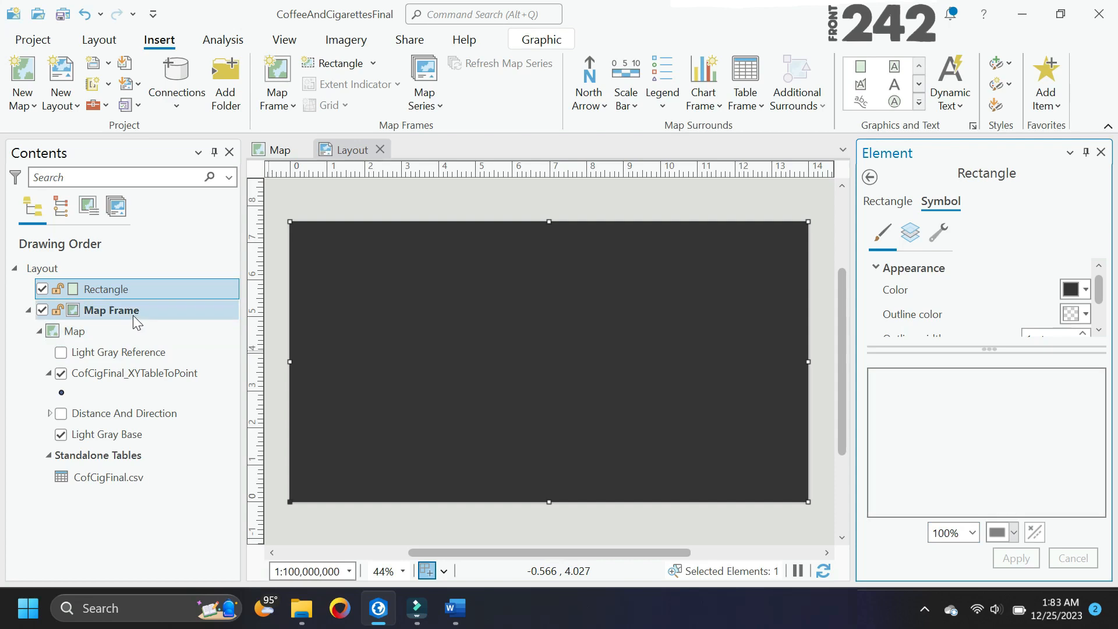
pyautogui.moveTo(133, 316); pyautogui.dragTo(152, 289)
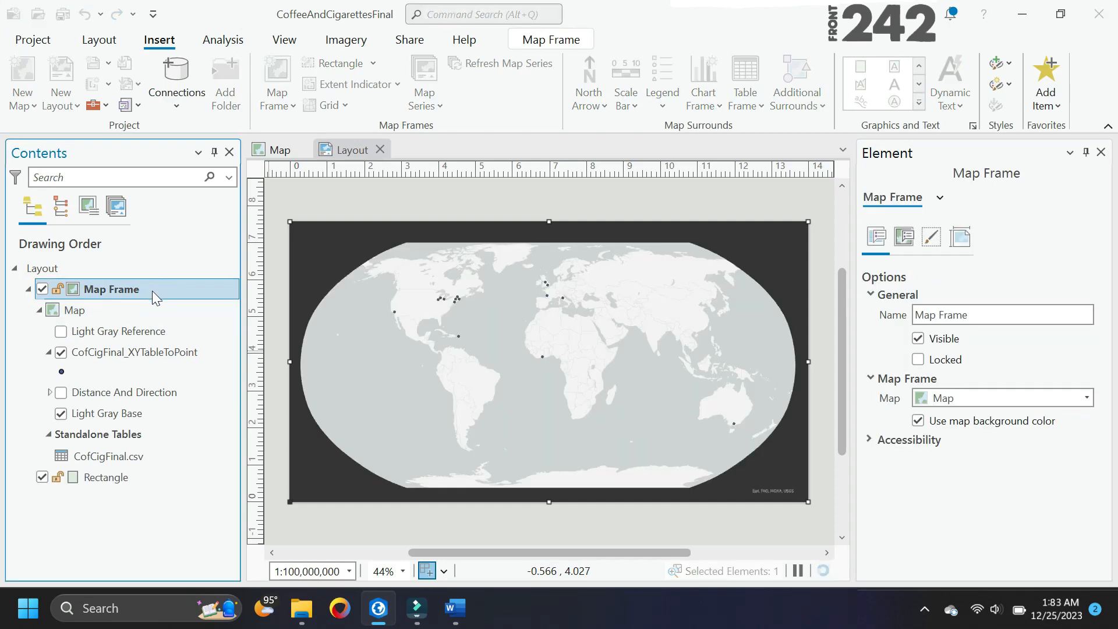
pyautogui.click(1101, 153)
pyautogui.rightClick(859, 269)
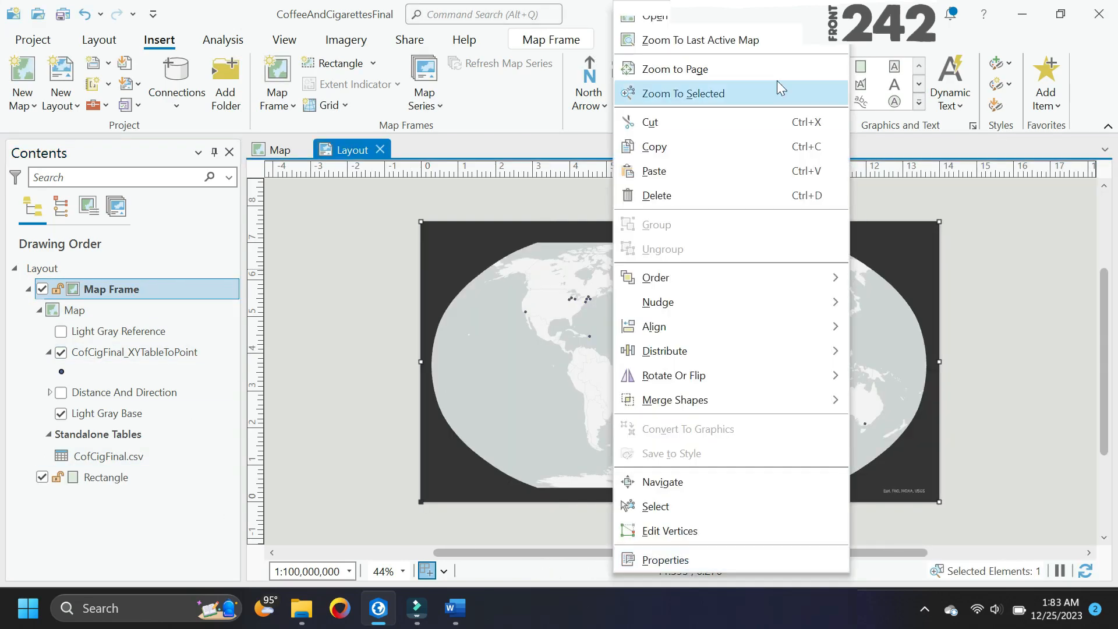
pyautogui.click(756, 69)
pyautogui.click(317, 384)
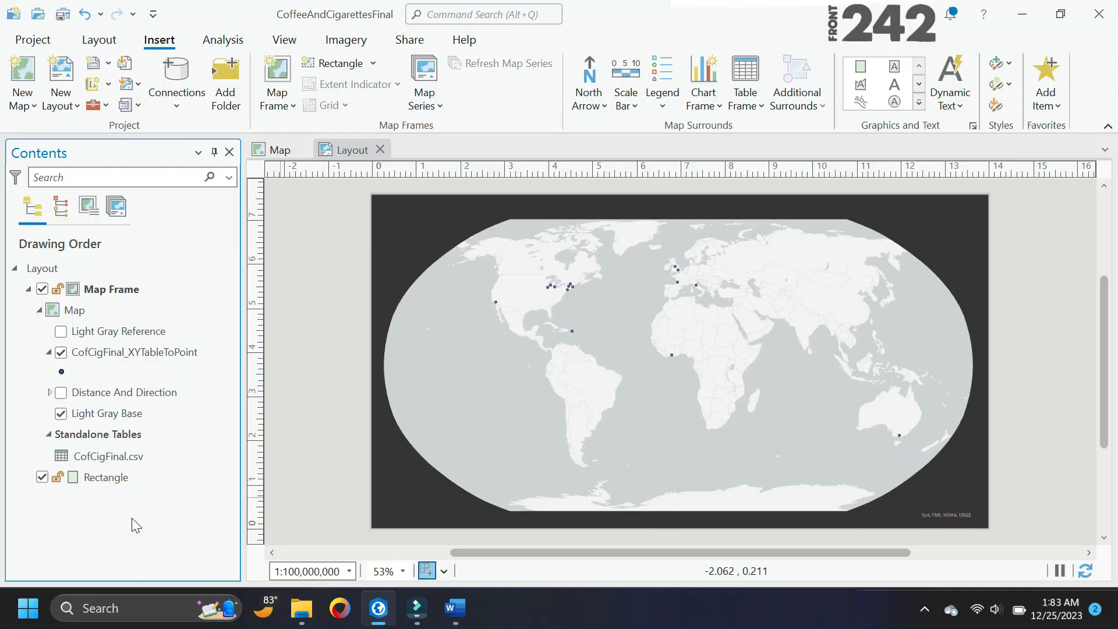
# - Delete the outline layer from the background rectangle's symbol and duplicate its solid fill layer
pyautogui.rightClick(137, 474)
pyautogui.click(173, 536)
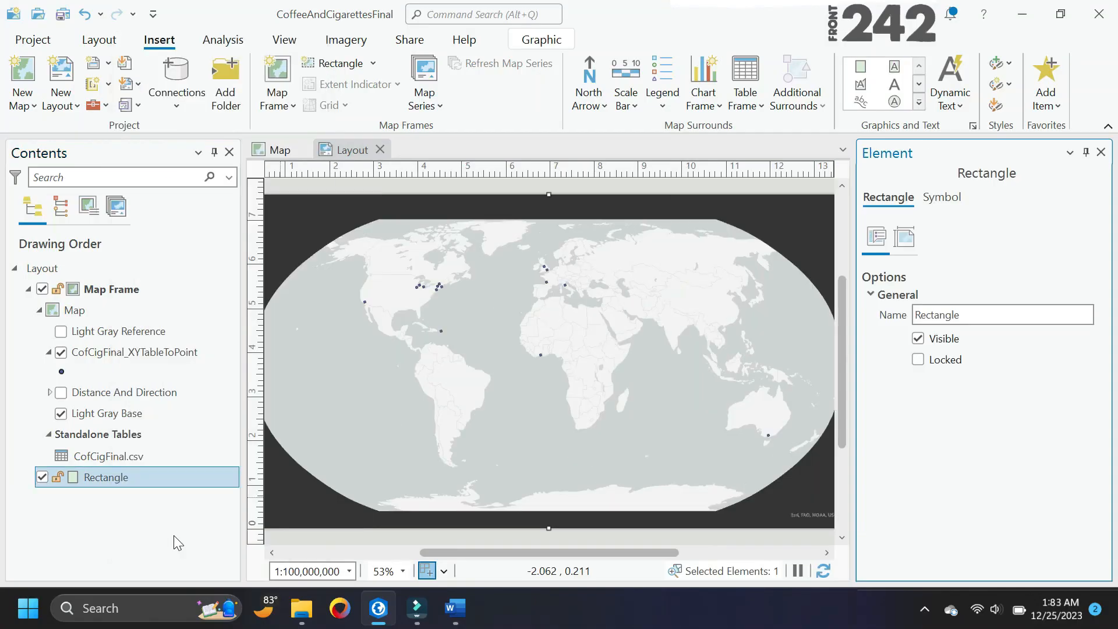
pyautogui.click(943, 198)
pyautogui.click(938, 233)
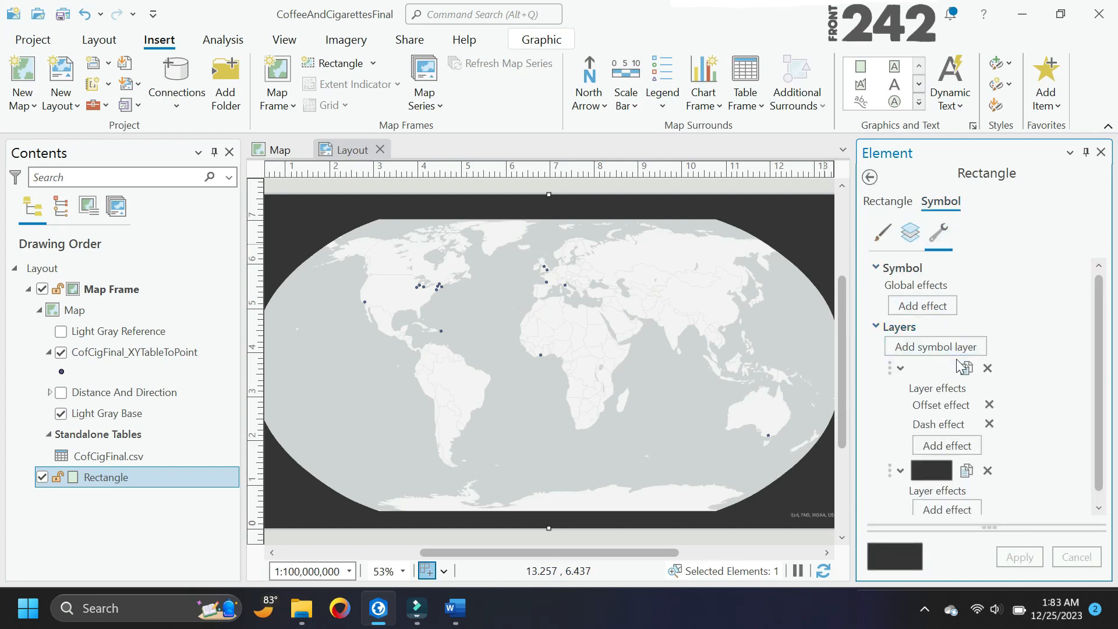
pyautogui.click(986, 367)
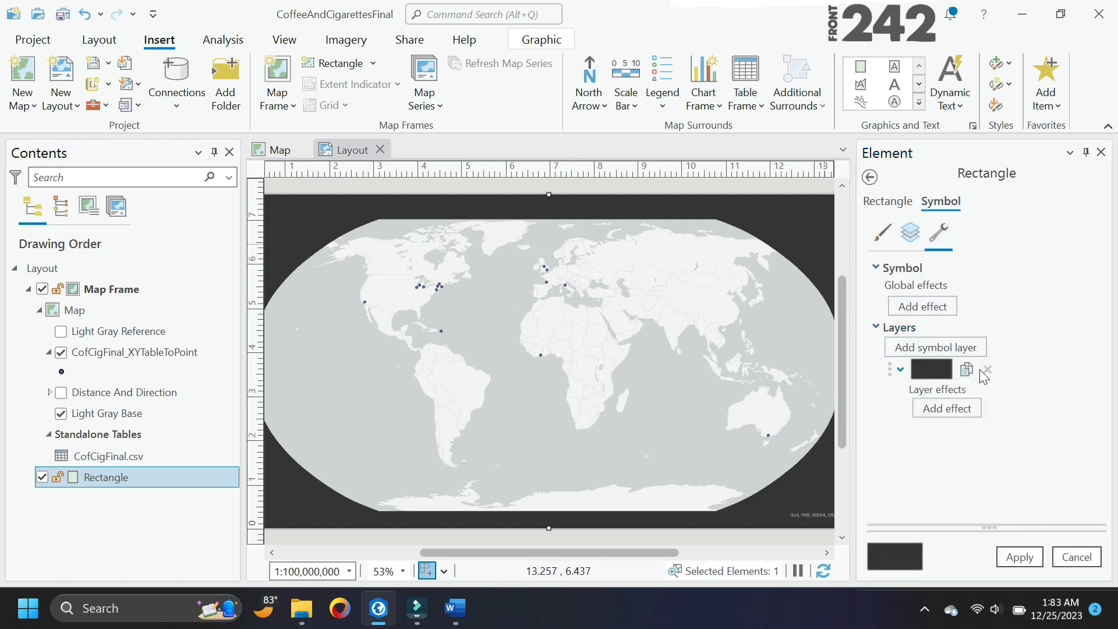
# - Change the rectangle's upper symbol layer to a hatched fill with light gray 20 pt lines and 90 pt separation, and apply it
pyautogui.click(909, 233)
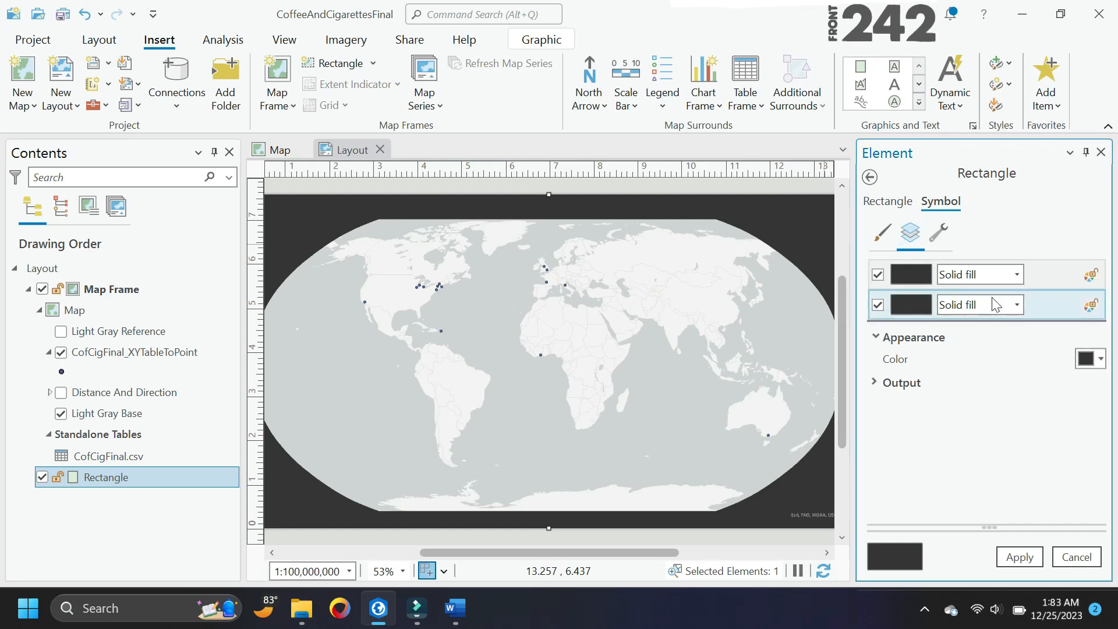
pyautogui.click(1008, 276)
pyautogui.click(990, 296)
pyautogui.click(981, 314)
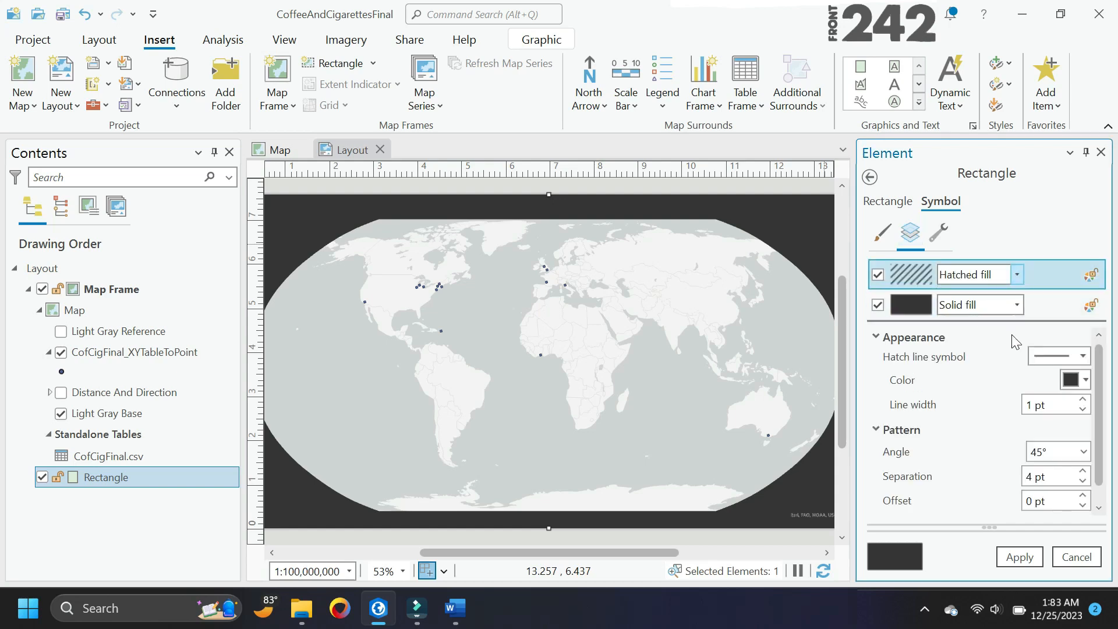
pyautogui.click(1070, 381)
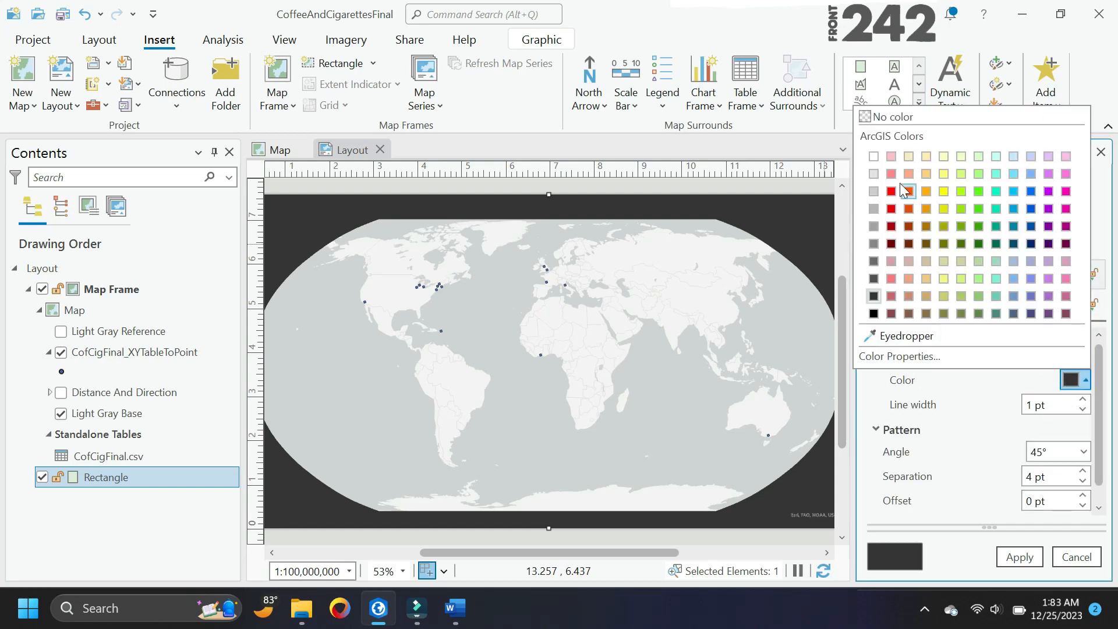
pyautogui.click(909, 190)
pyautogui.doubleClick(1028, 405)
pyautogui.write('20')
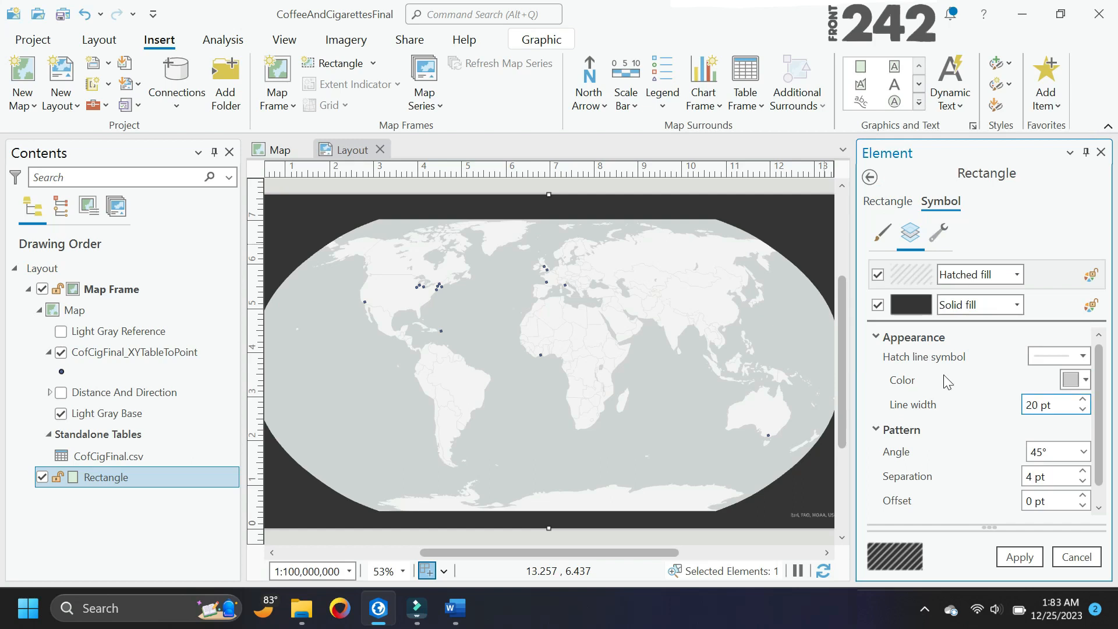
pyautogui.press('Tab')
pyautogui.press('Tab')
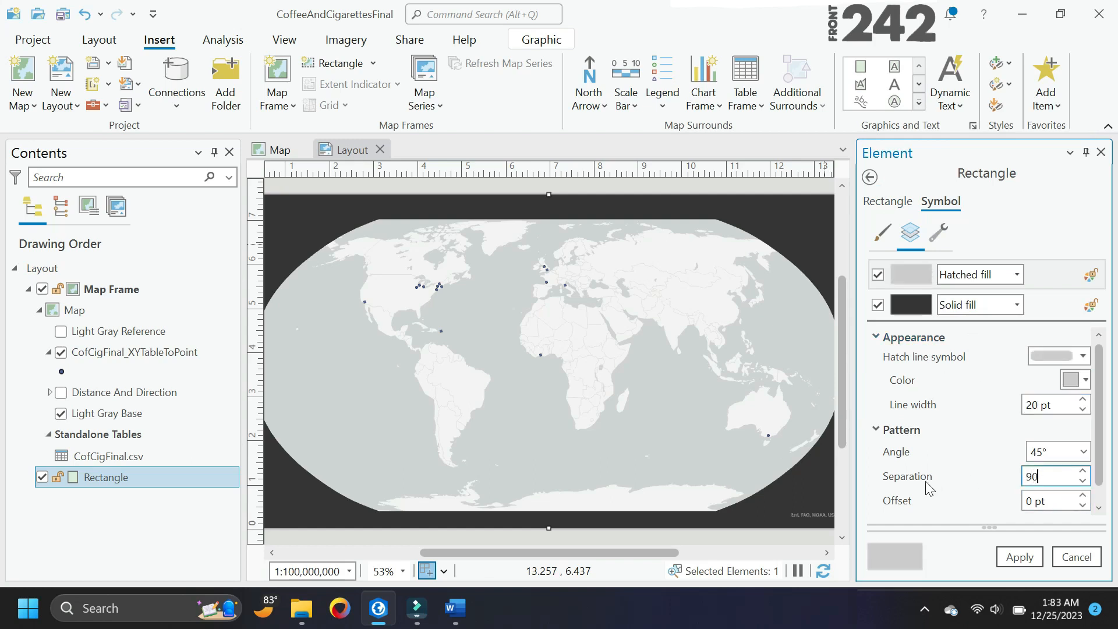
pyautogui.click(1000, 559)
# - Duplicate the rectangle's hatched fill layer, set the copy's angle to -45° and apply it
pyautogui.click(934, 238)
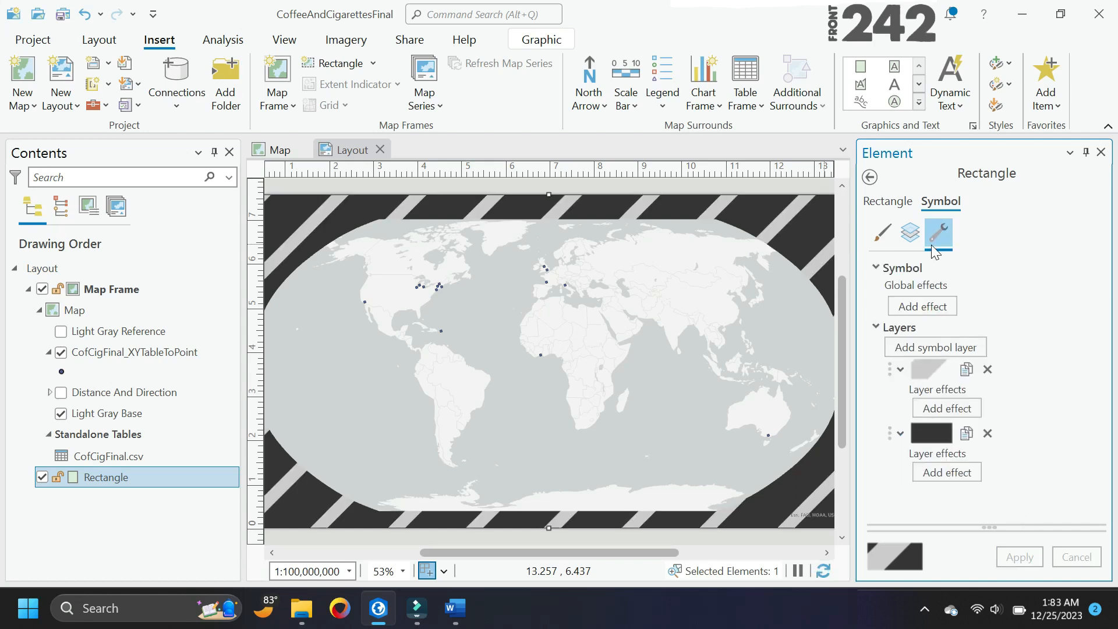
pyautogui.click(966, 369)
pyautogui.click(910, 232)
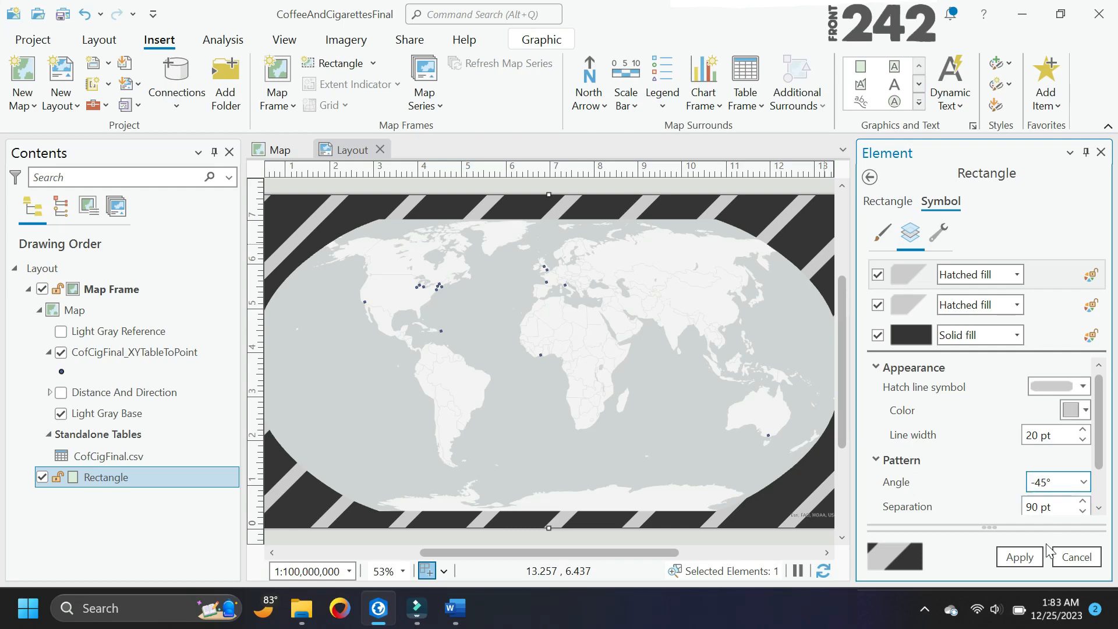
pyautogui.click(1032, 558)
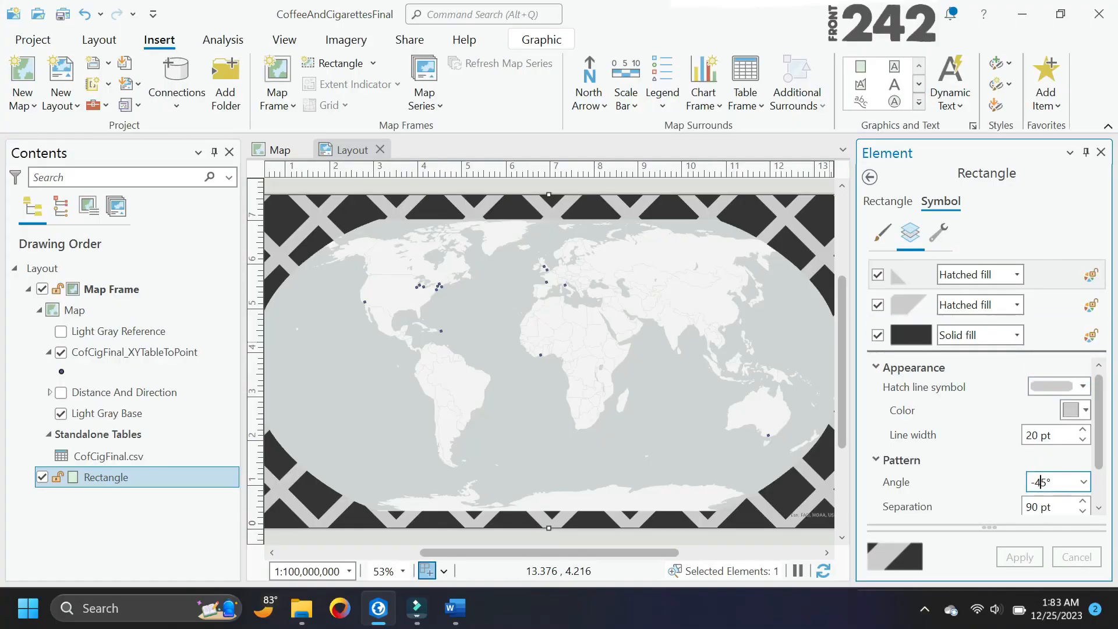
# - Set the angle of the rectangle's upper hatched fill to -65° and the lower one to 25°, applying both changes
pyautogui.click(1028, 408)
pyautogui.click(1019, 556)
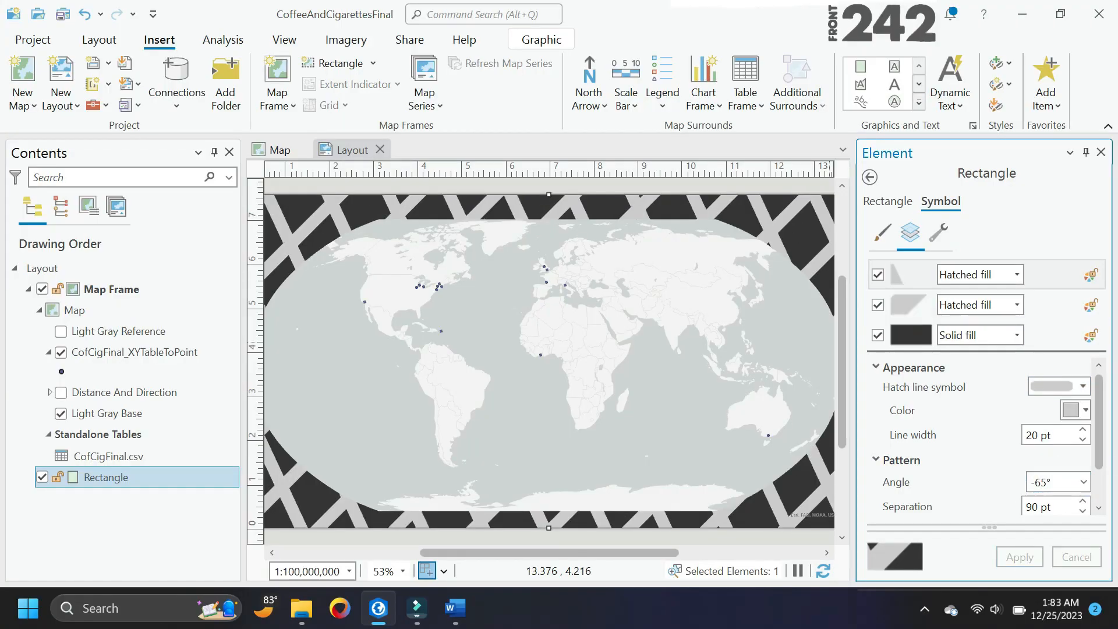
pyautogui.click(1046, 295)
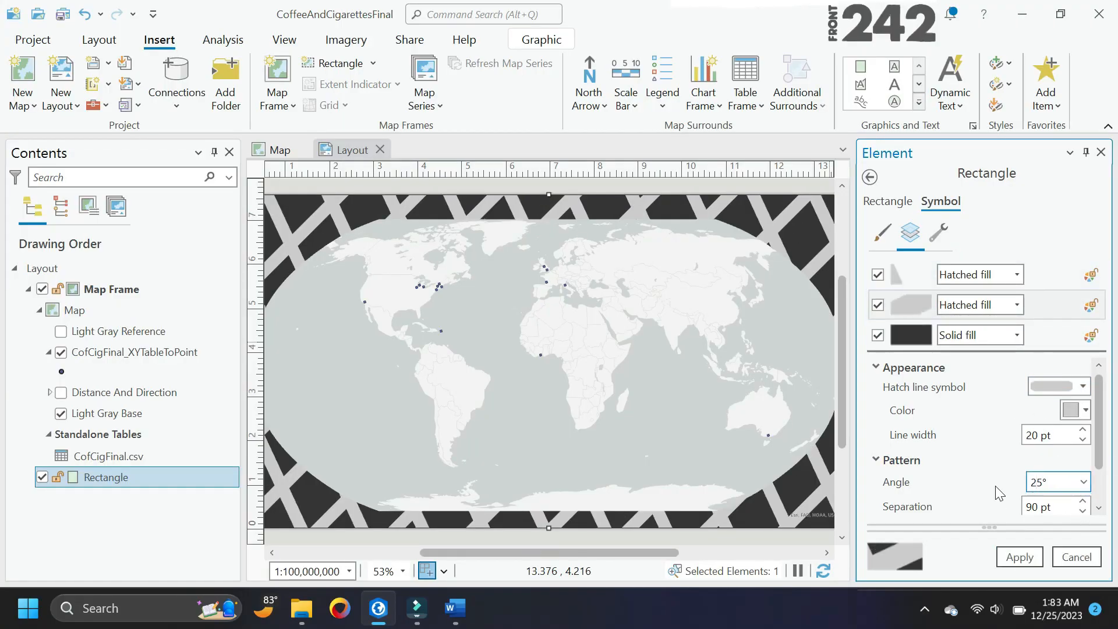
pyautogui.click(1018, 557)
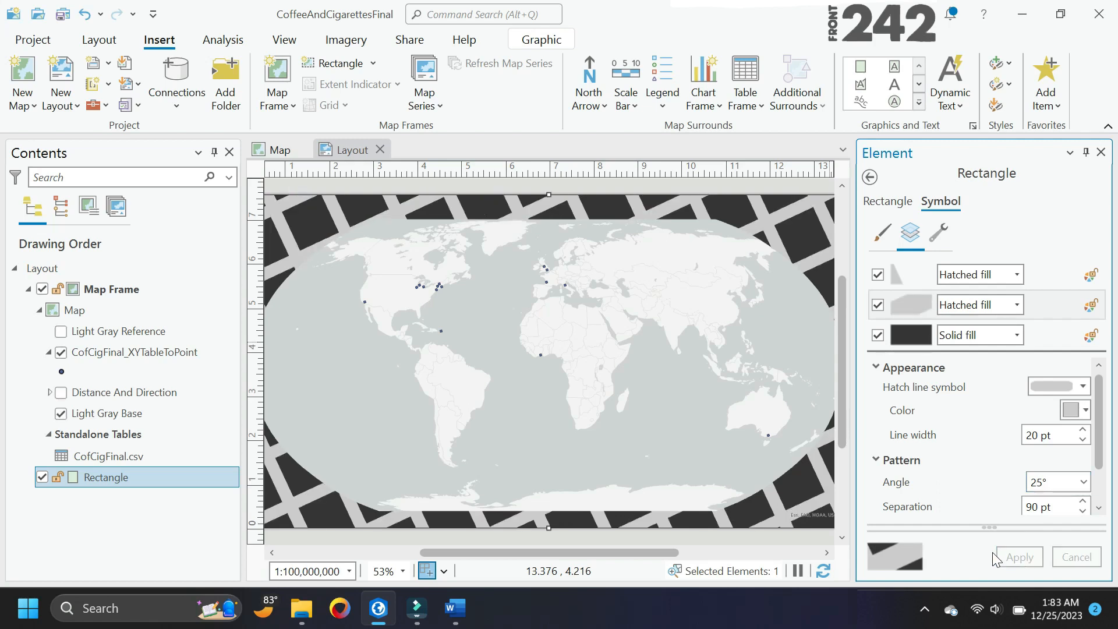
# - Duplicate the upper hatched fill layer and turn the copy into a picture fill using the rocky wall texture image from the Demo2 folder
pyautogui.click(938, 233)
pyautogui.click(967, 368)
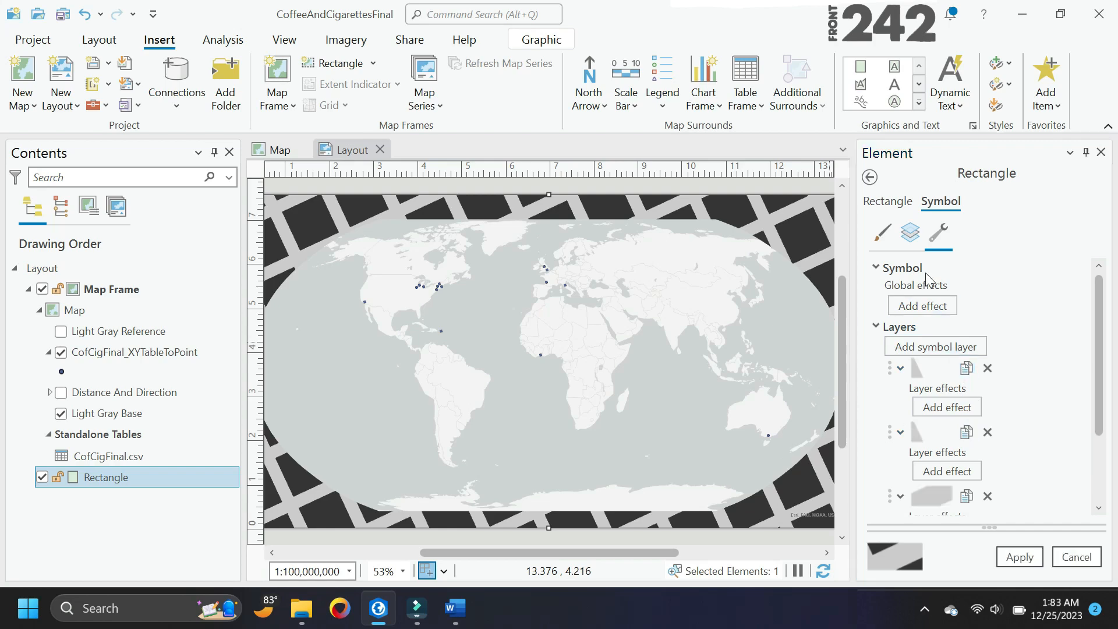
pyautogui.click(910, 233)
pyautogui.click(991, 276)
pyautogui.click(964, 349)
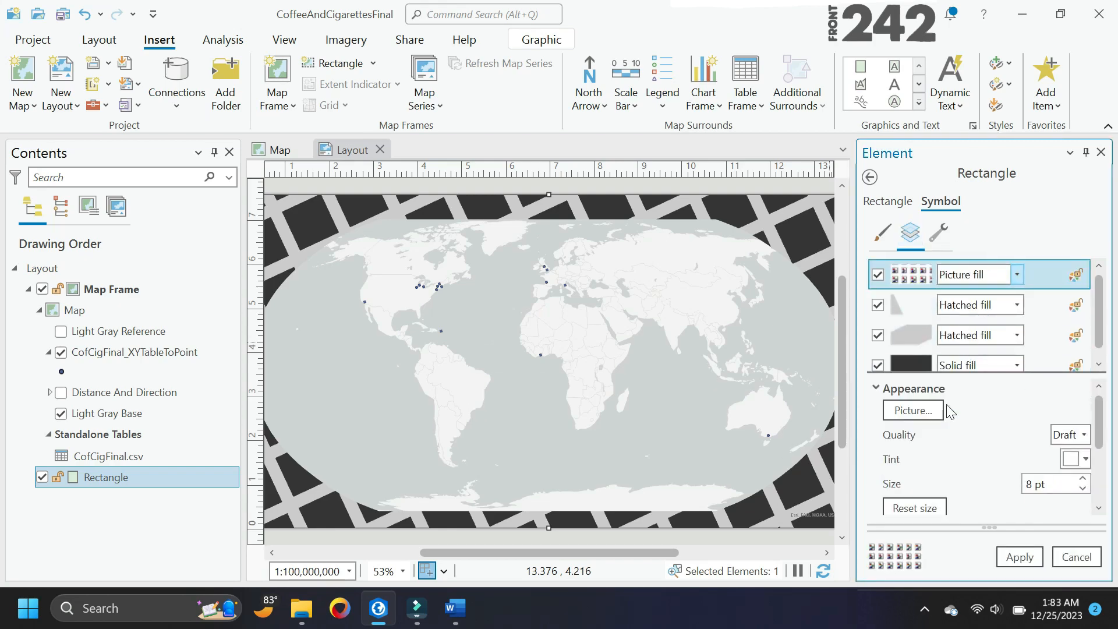
pyautogui.click(919, 408)
pyautogui.click(825, 386)
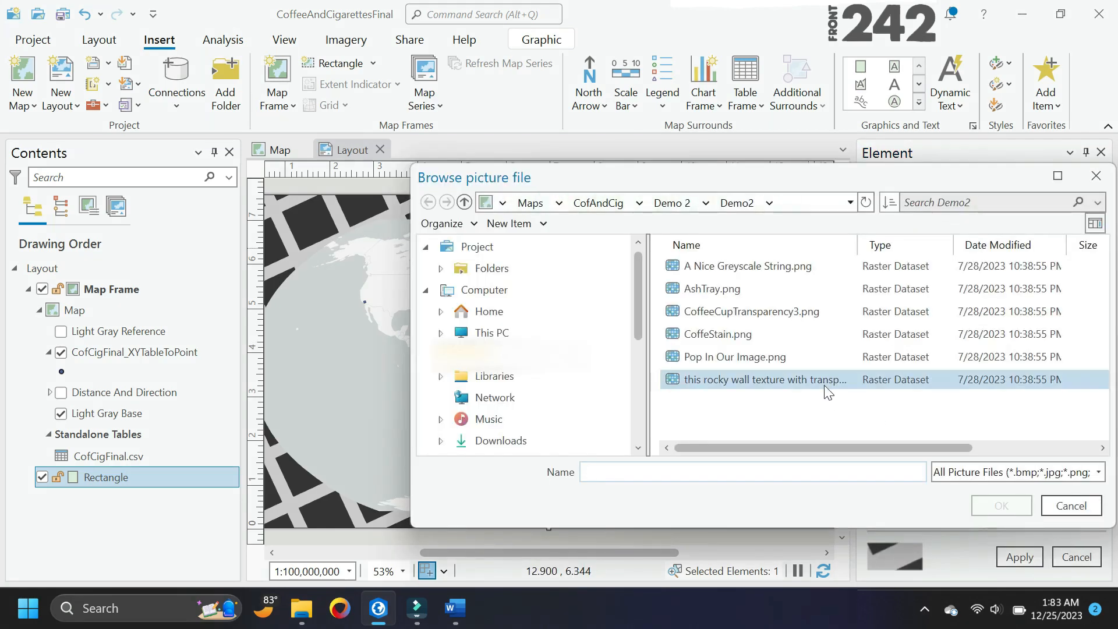
pyautogui.click(990, 504)
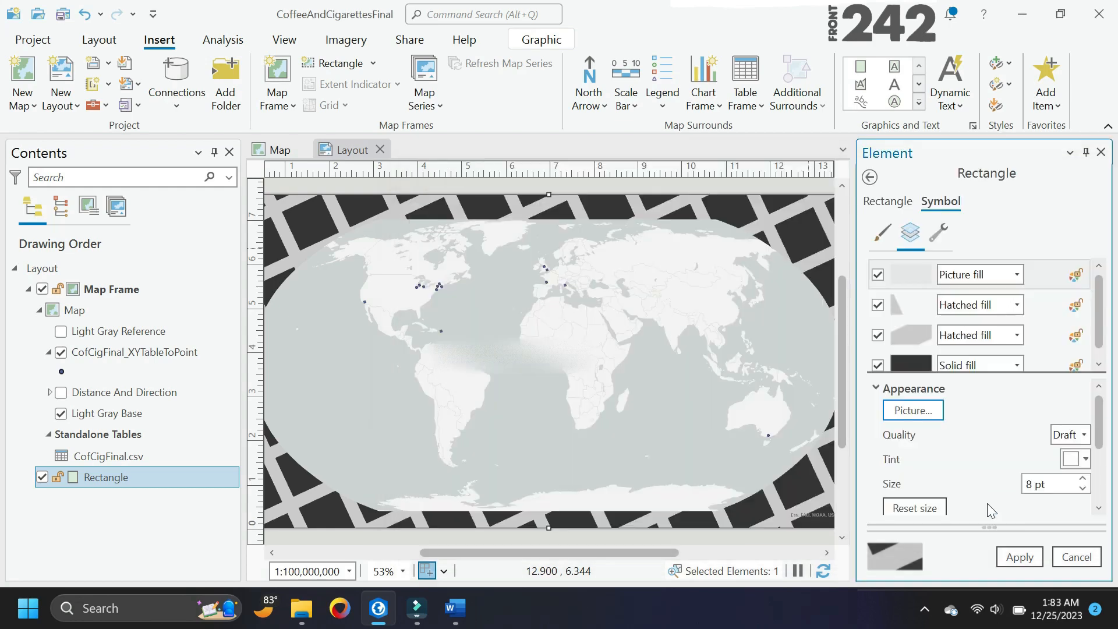
# - Reset the rectangle's picture fill to the image's original size, tint it black and apply the changes
pyautogui.click(945, 507)
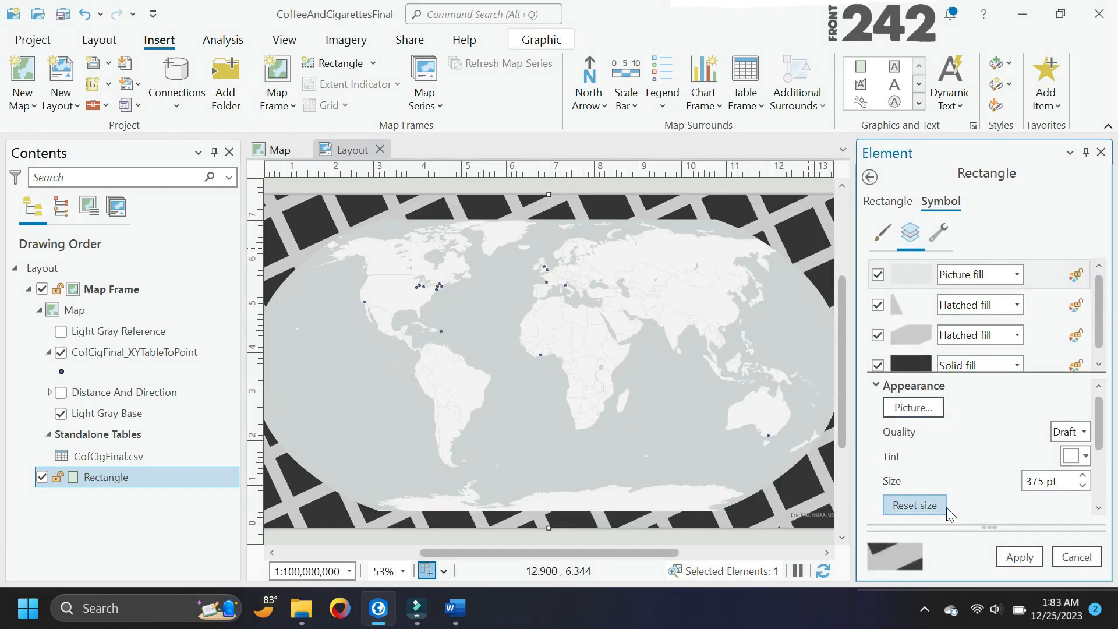
pyautogui.click(1083, 456)
pyautogui.click(873, 390)
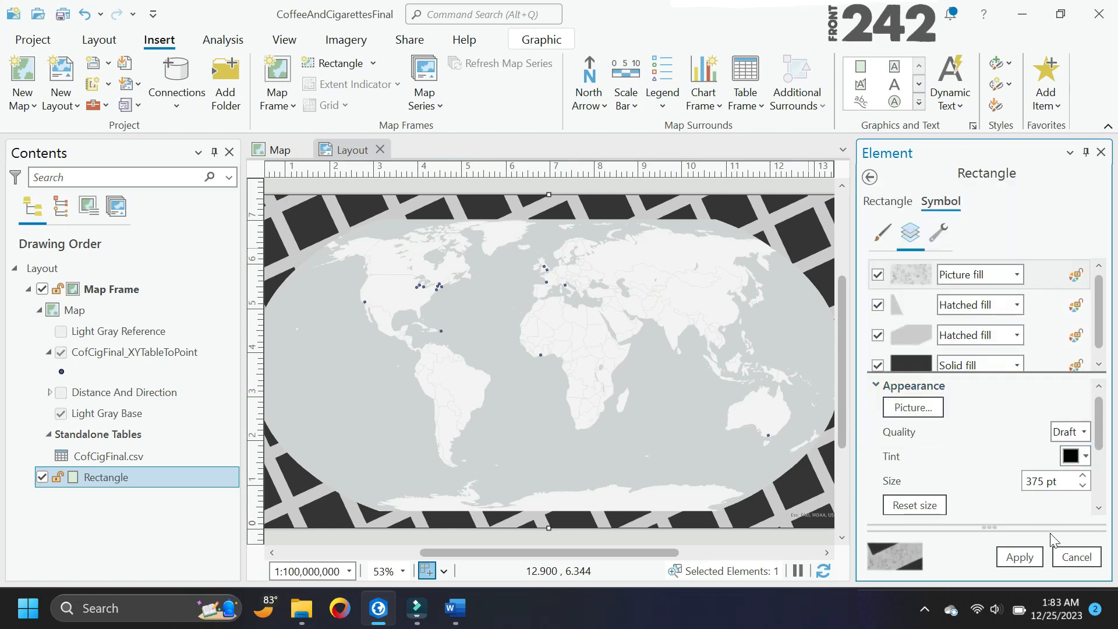
pyautogui.click(1034, 562)
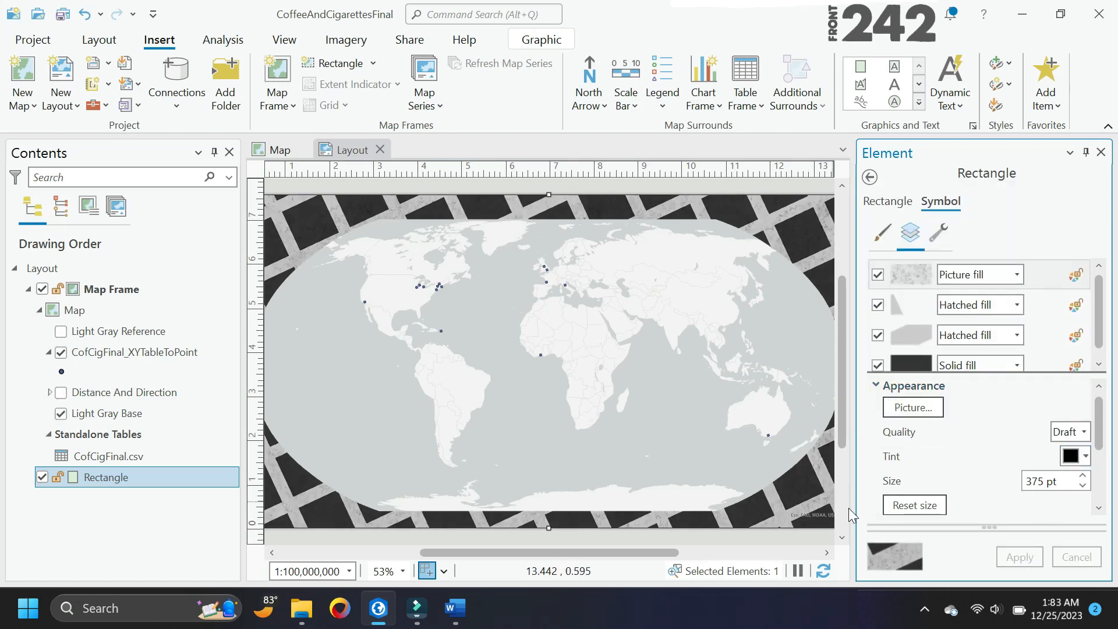
# - Check the textured background up close, deselect the rectangle and save the project
pyautogui.scroll(5, 833, 505)
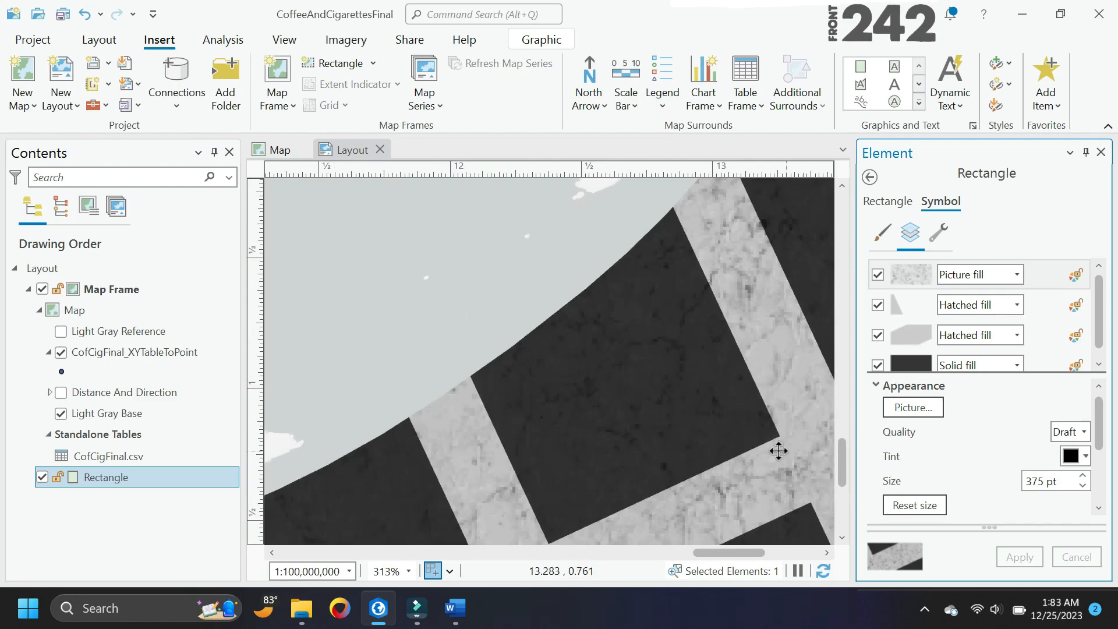
pyautogui.scroll(-3, 776, 467)
pyautogui.scroll(-2, 776, 466)
pyautogui.moveTo(784, 341); pyautogui.dragTo(681, 538)
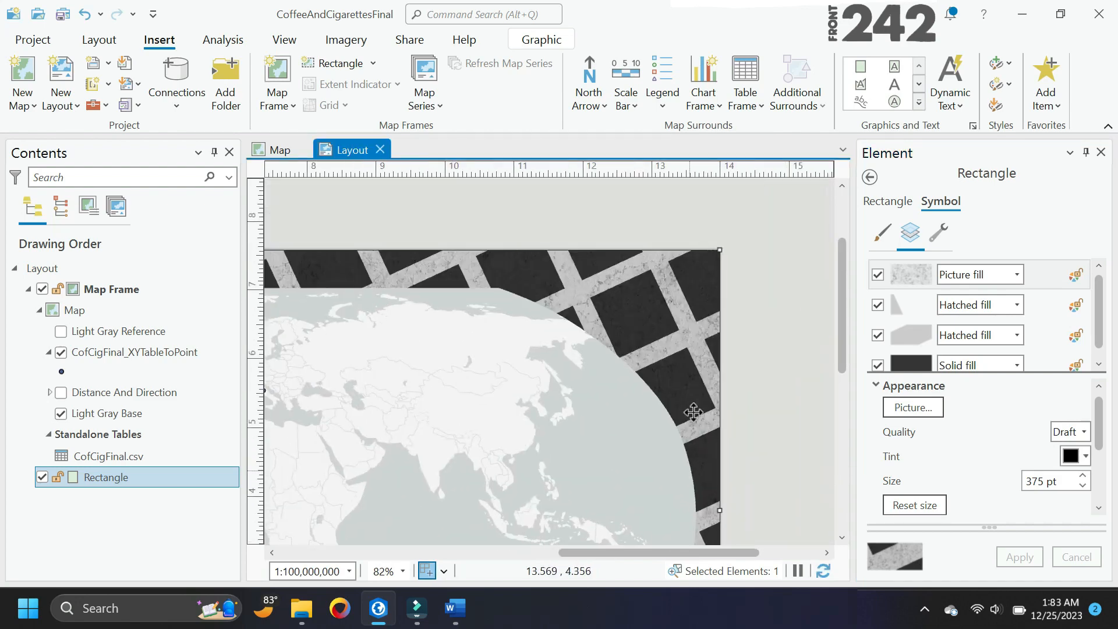
pyautogui.rightClick(746, 311)
pyautogui.click(617, 23)
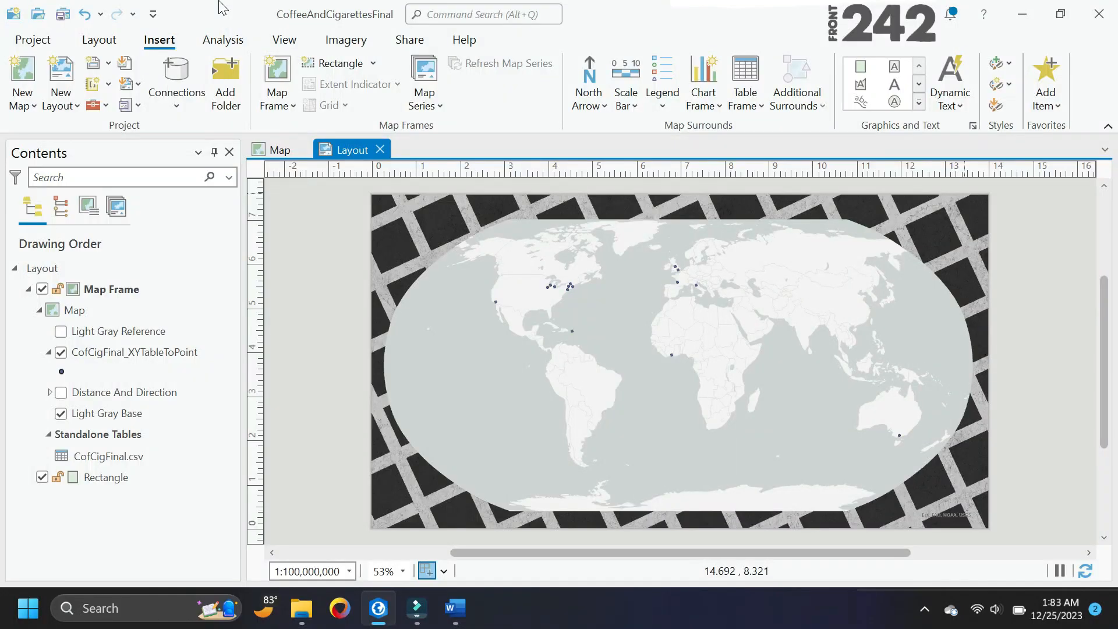
pyautogui.hotkey('ctrl', 's')
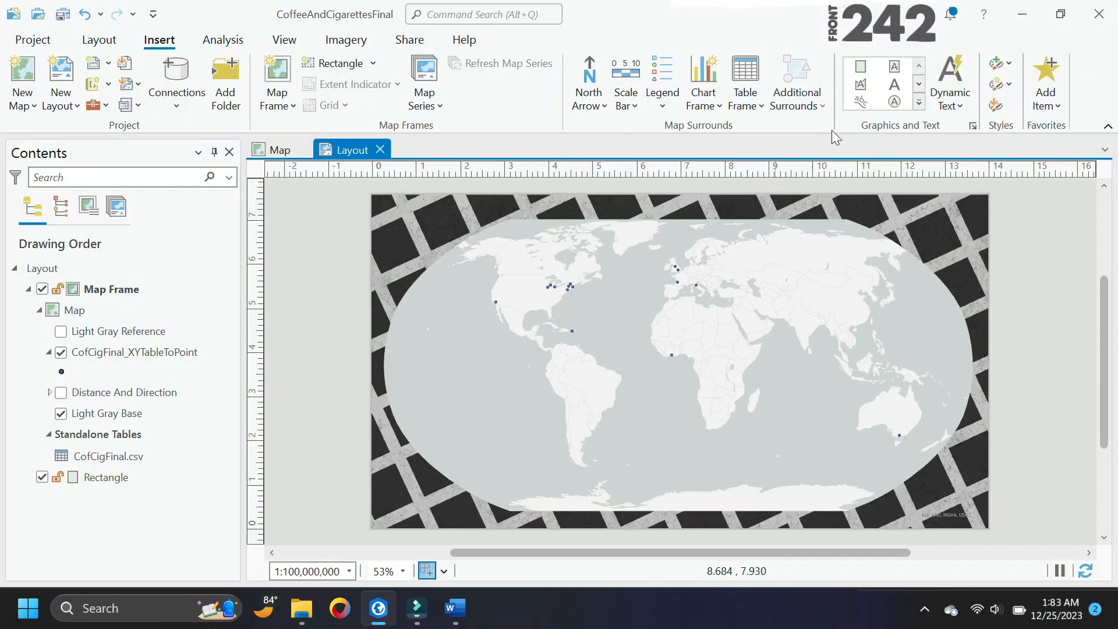
# - Draw a polygon graphic on the layout that traces the rounded outline of the world map
pyautogui.click(918, 84)
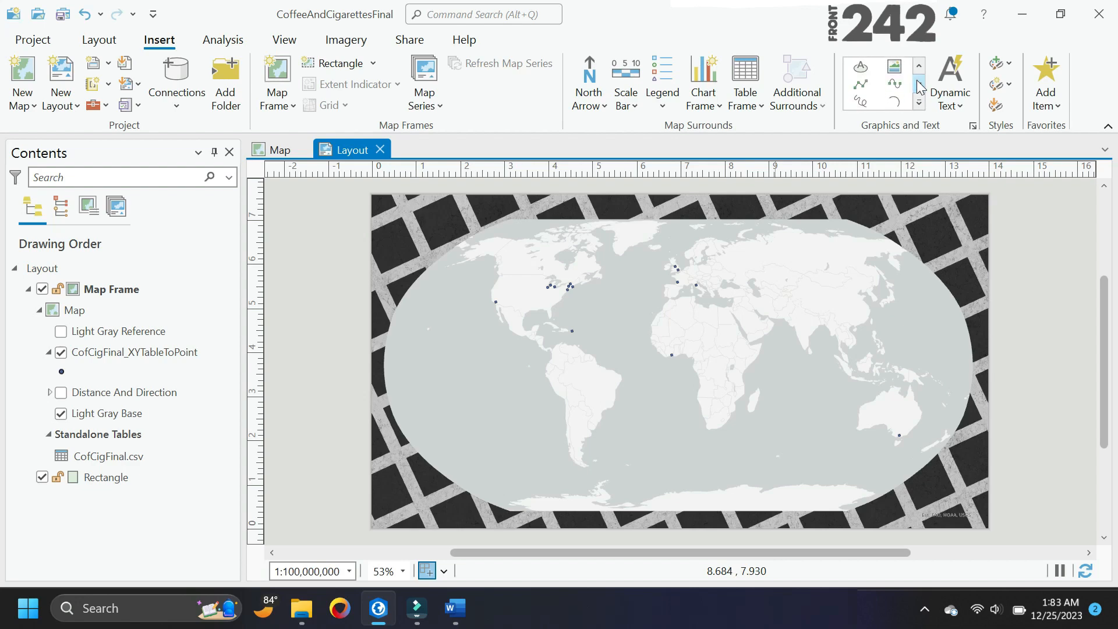
pyautogui.scroll(10, 587, 177)
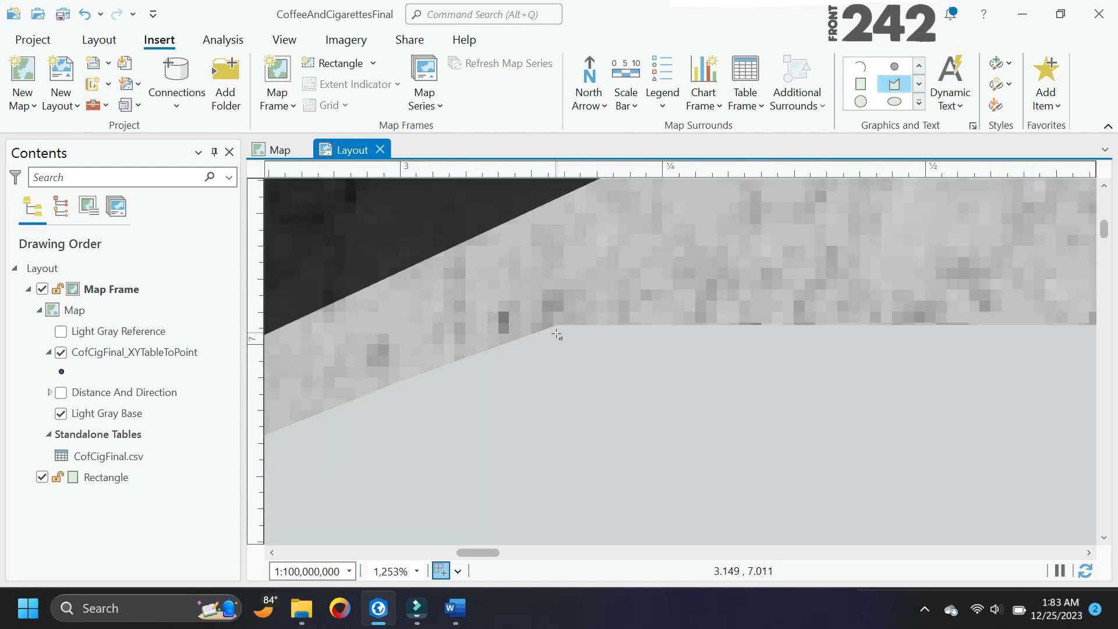
pyautogui.click(551, 337)
pyautogui.scroll(3, 696, 336)
pyautogui.scroll(-4, 317, 472)
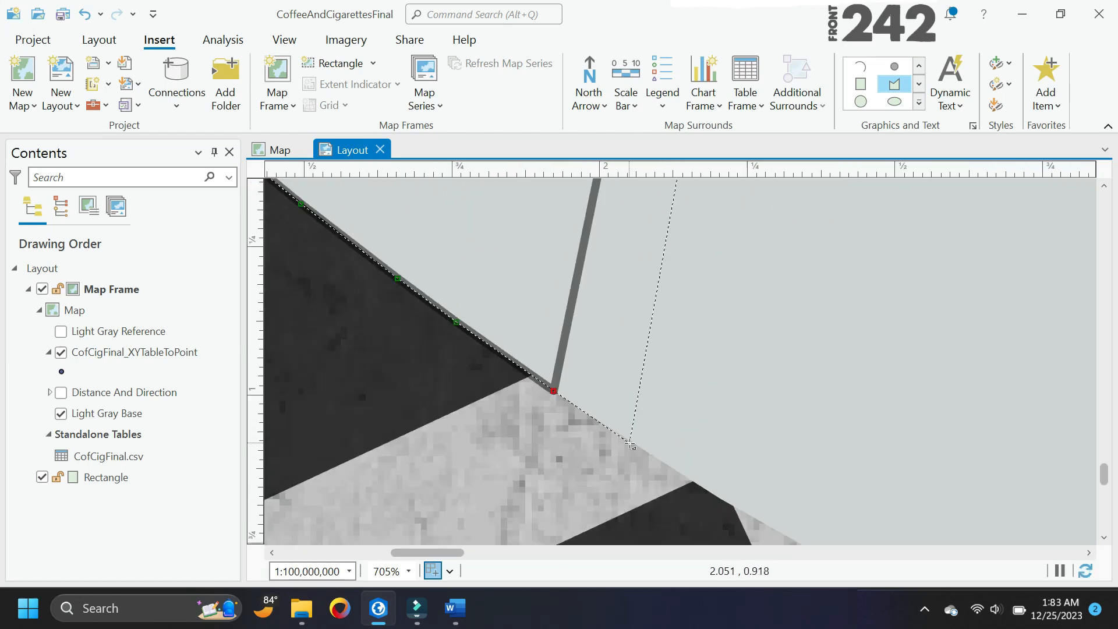
pyautogui.click(724, 309)
pyautogui.scroll(-8, 644, 529)
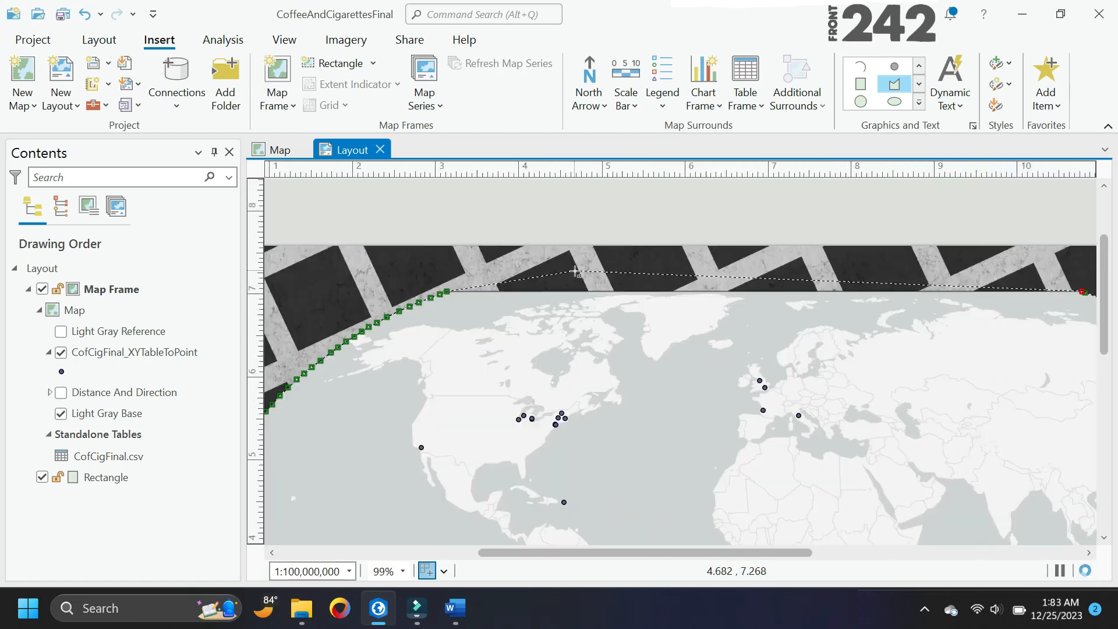
pyautogui.press('F2')
# - Set the polygon's outline stroke to gray with a width of 10 pt
pyautogui.click(951, 204)
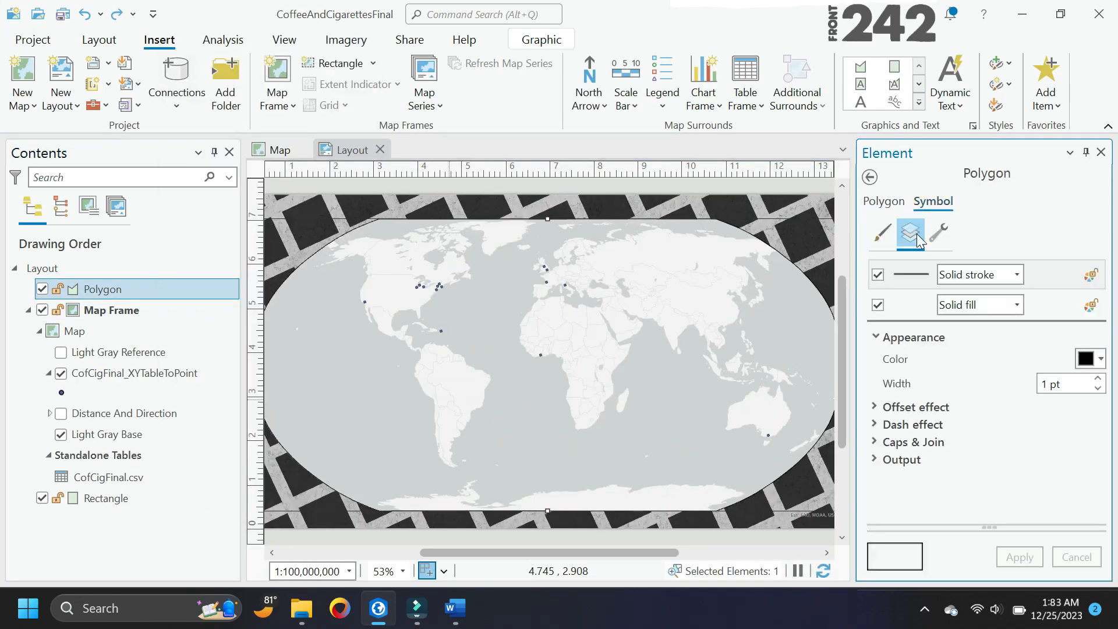
pyautogui.click(1100, 358)
pyautogui.click(888, 187)
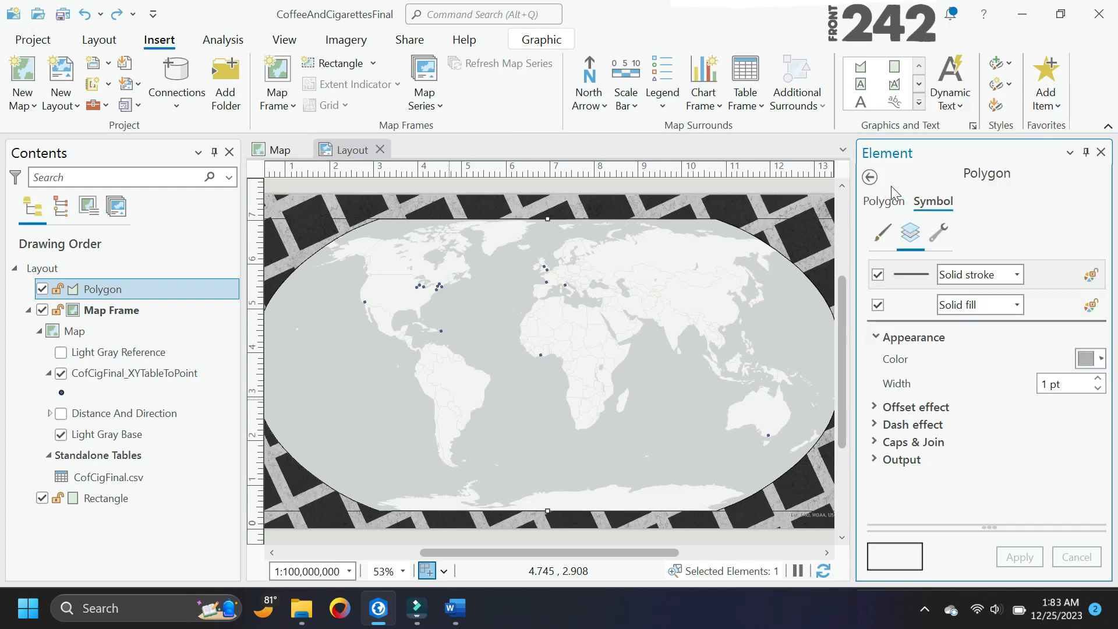
pyautogui.press('Tab')
pyautogui.write('10 pt')
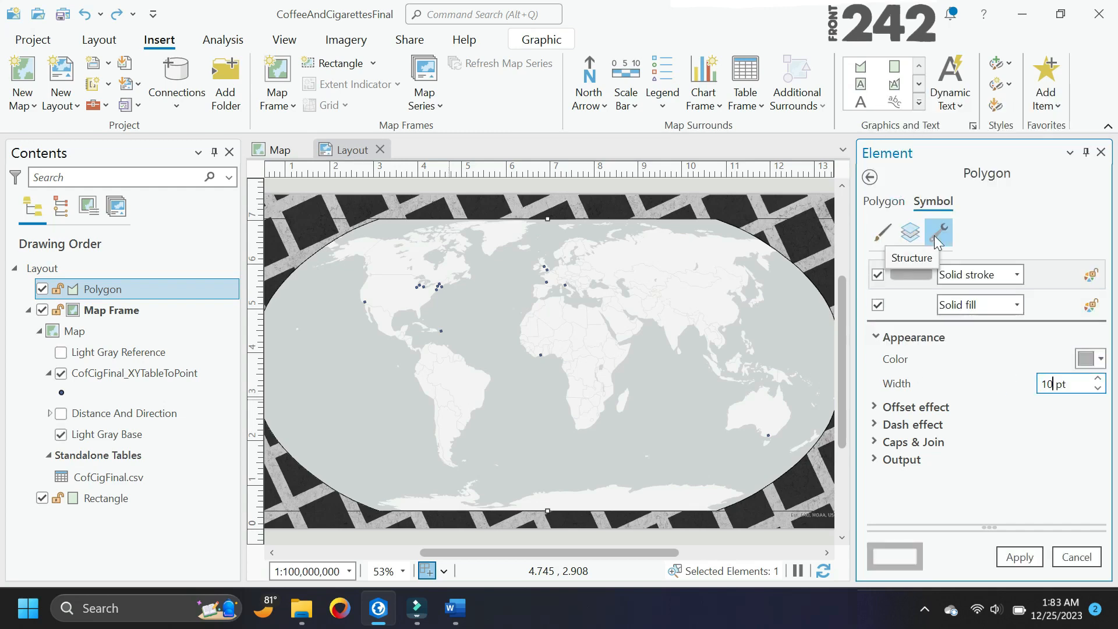
# - Duplicate the polygon's stroke layer and make the lower copy light gray with a width of 2 pt
pyautogui.click(936, 233)
pyautogui.click(968, 367)
pyautogui.click(909, 233)
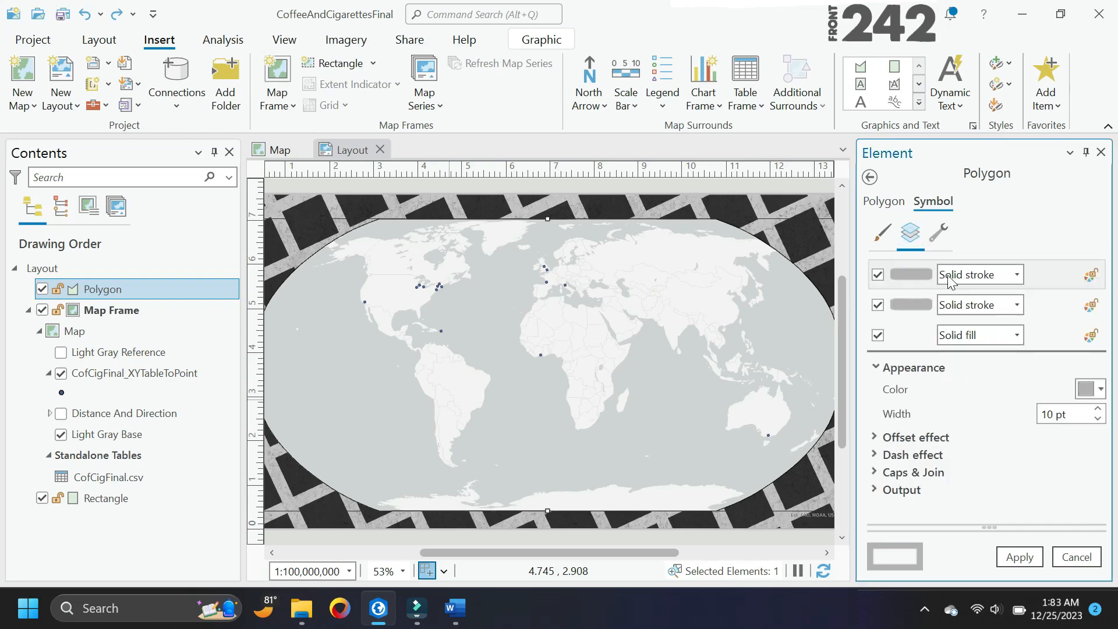
pyautogui.click(954, 304)
pyautogui.write('2')
pyautogui.press('Tab')
pyautogui.click(1089, 389)
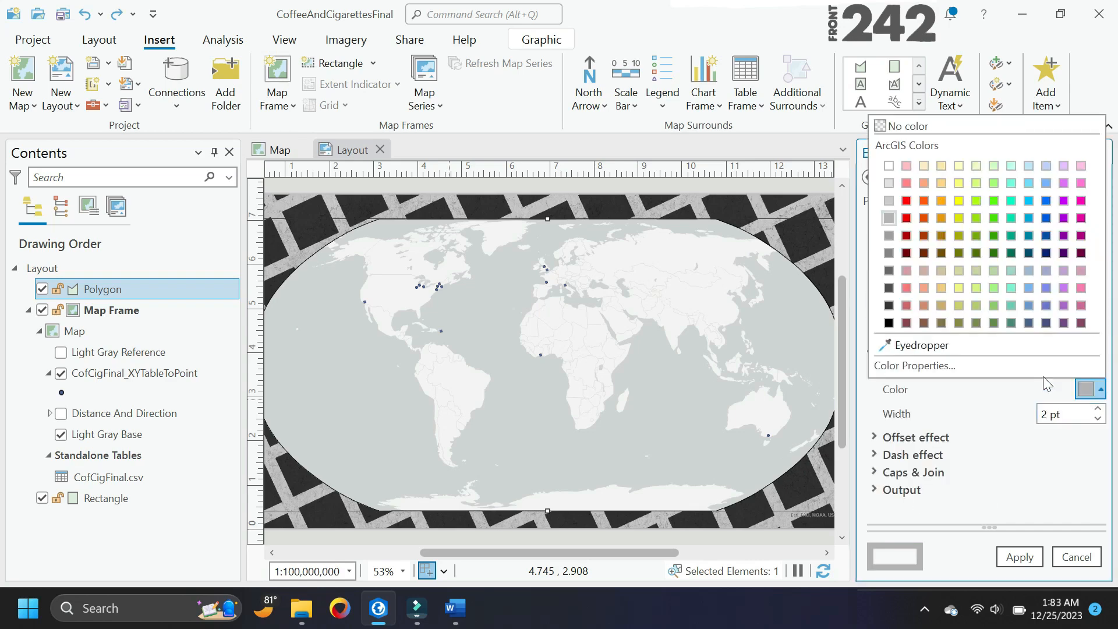
pyautogui.click(889, 184)
# - Replace the offset and dash effects of the polygon's thin light gray stroke with a Move effect
pyautogui.click(936, 233)
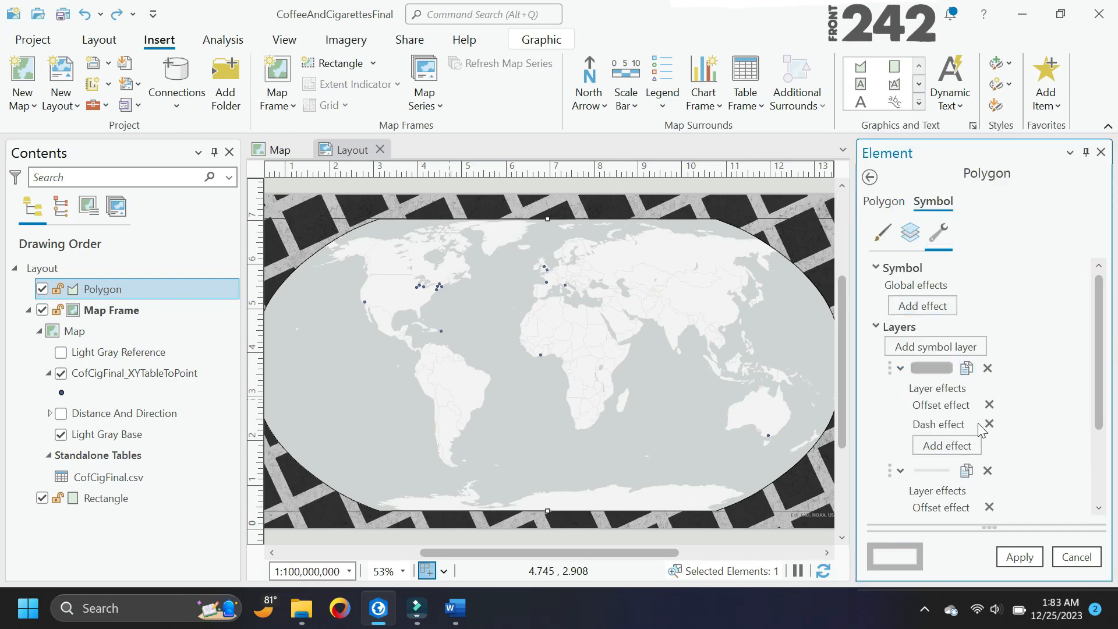
pyautogui.scroll(-3, 1027, 415)
pyautogui.scroll(-1, 1027, 414)
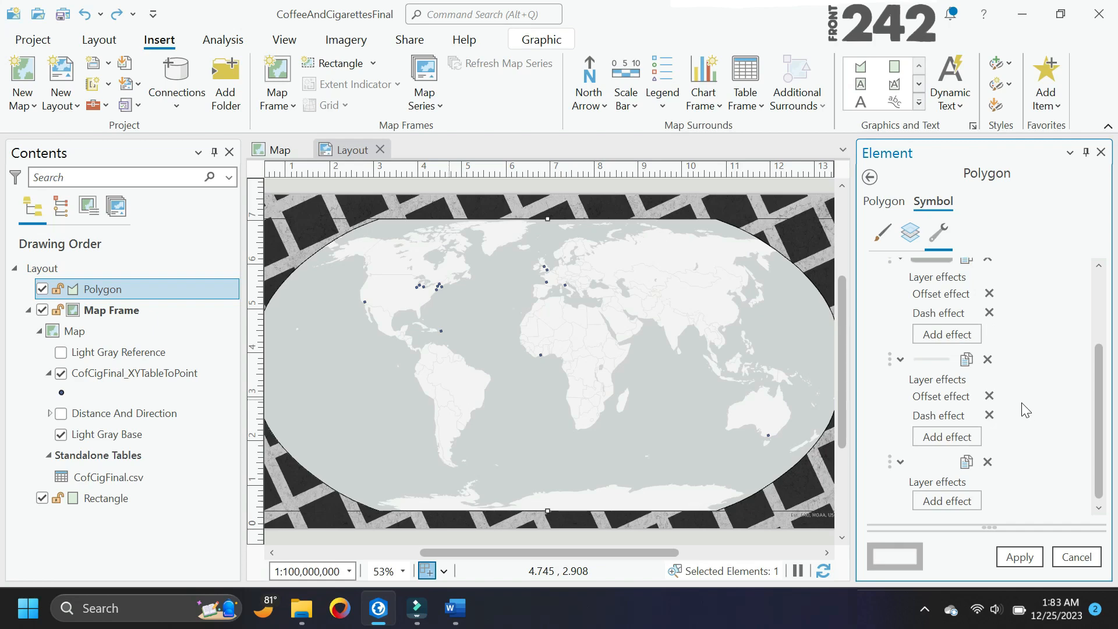
pyautogui.click(989, 415)
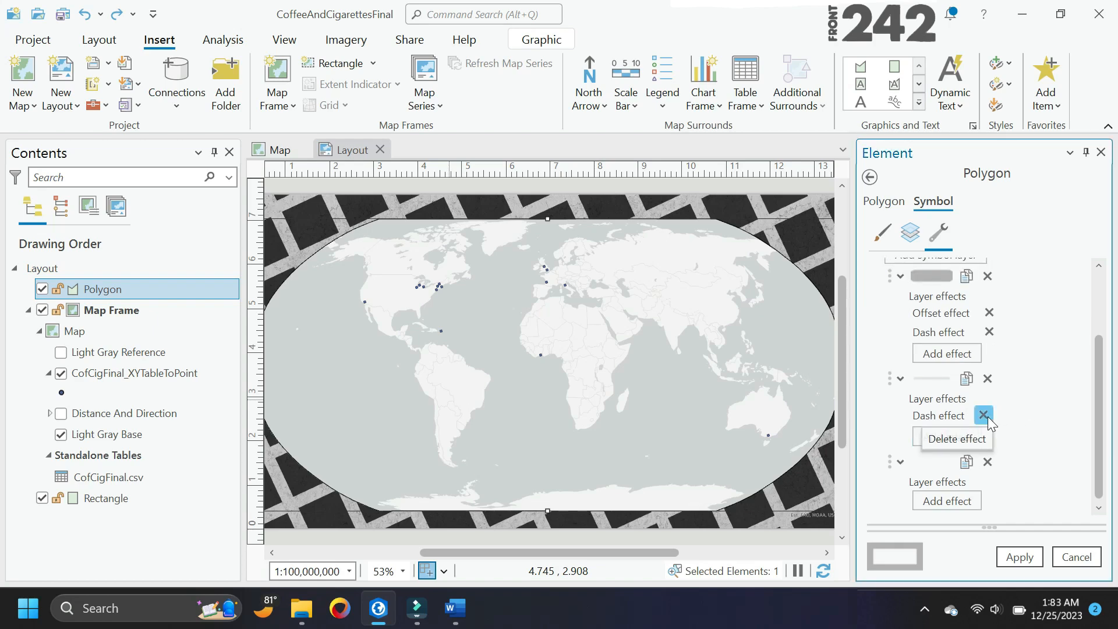
pyautogui.click(987, 417)
pyautogui.click(962, 435)
pyautogui.scroll(-1, 899, 340)
pyautogui.click(899, 321)
pyautogui.click(910, 232)
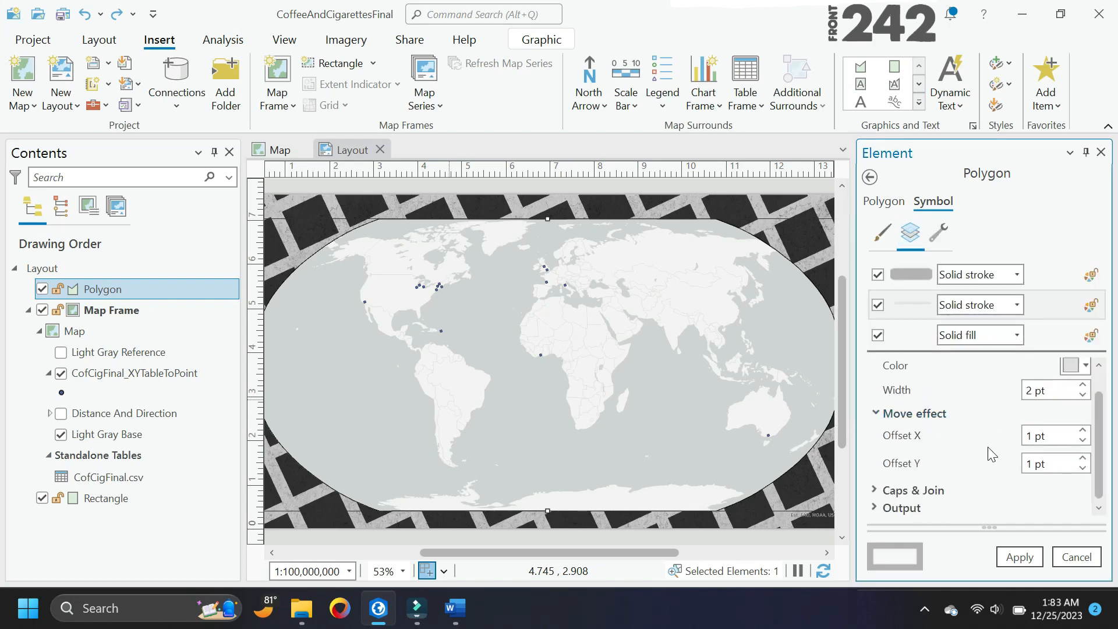
# - Set the light gray stroke's Move effect to Offset X -2 pt and Offset Y 5 pt, and apply it
pyautogui.click(1082, 440)
pyautogui.click(1082, 440)
pyautogui.click(1082, 440)
pyautogui.click(1082, 459)
pyautogui.click(1082, 459)
pyautogui.click(1082, 459)
pyautogui.click(1082, 459)
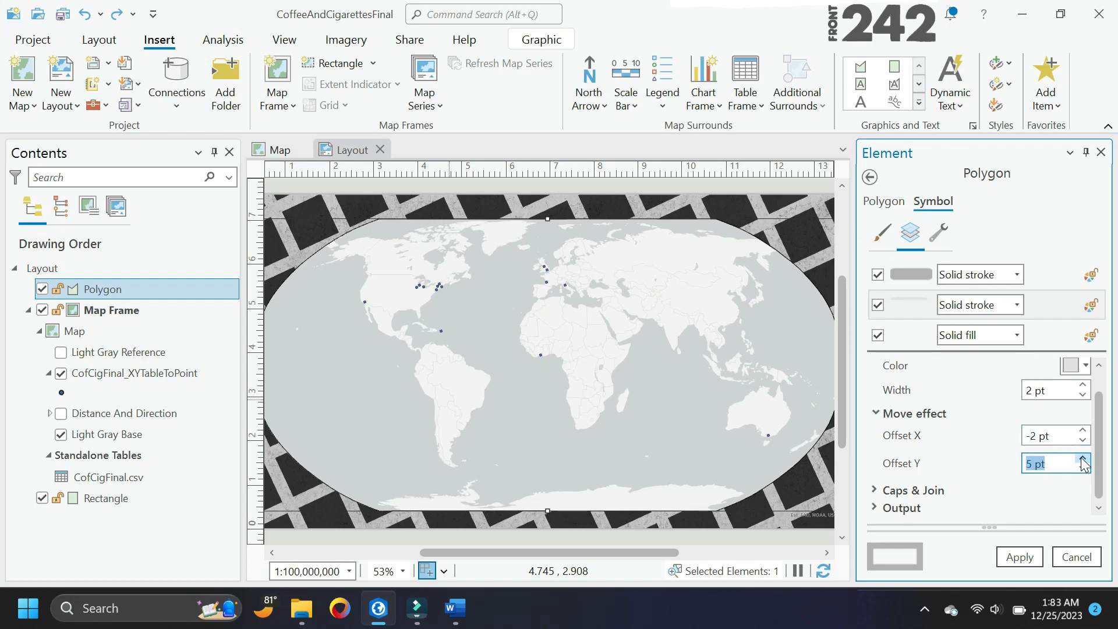
pyautogui.click(1019, 557)
# - Duplicate the polygon's thin light gray stroke layer together with its Move effect
pyautogui.click(939, 233)
pyautogui.scroll(10, 668, 207)
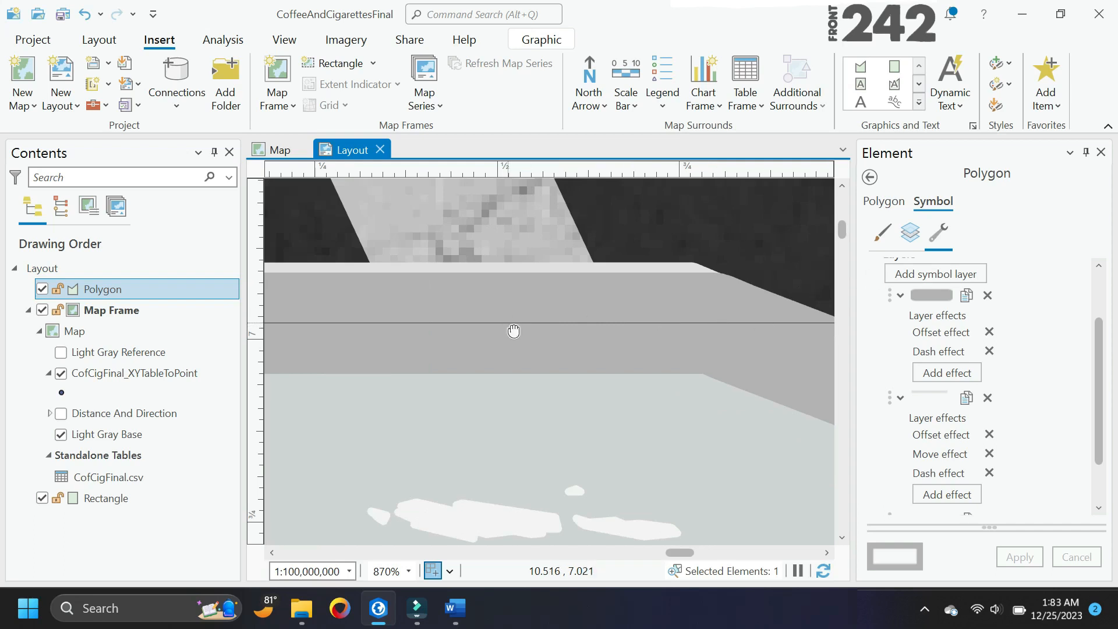
pyautogui.hscroll(-5, 466, 317)
pyautogui.hscroll(-5, 452, 278)
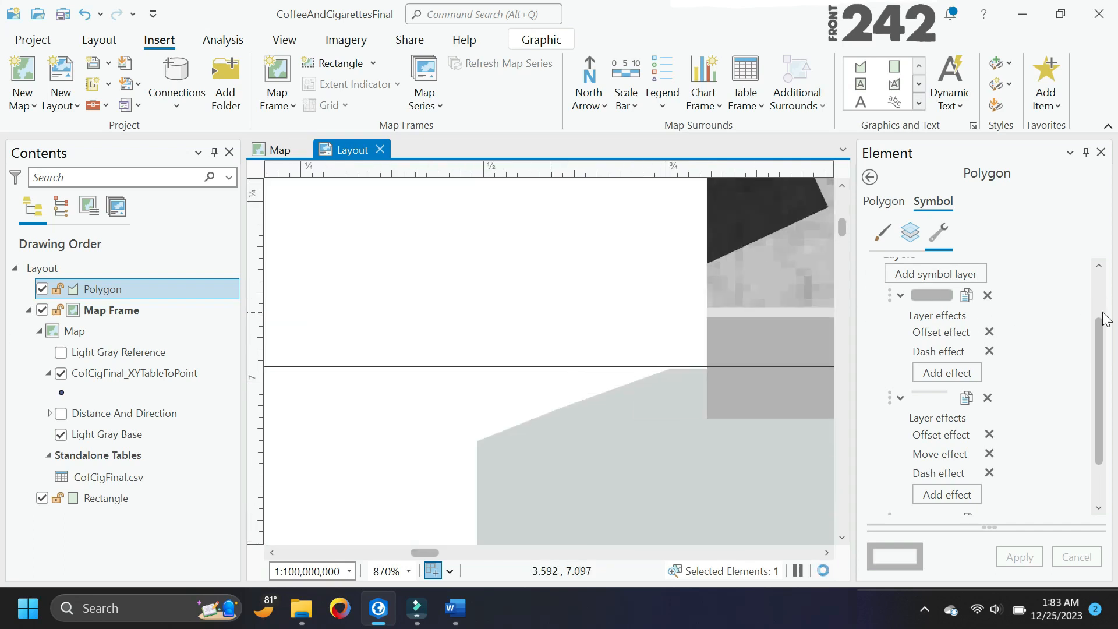
pyautogui.scroll(-2, 1000, 386)
# - Make the copied thin stroke black with 50% transparency, move it by Offset X 2 pt and Offset Y -5 pt, and apply it
pyautogui.click(1029, 335)
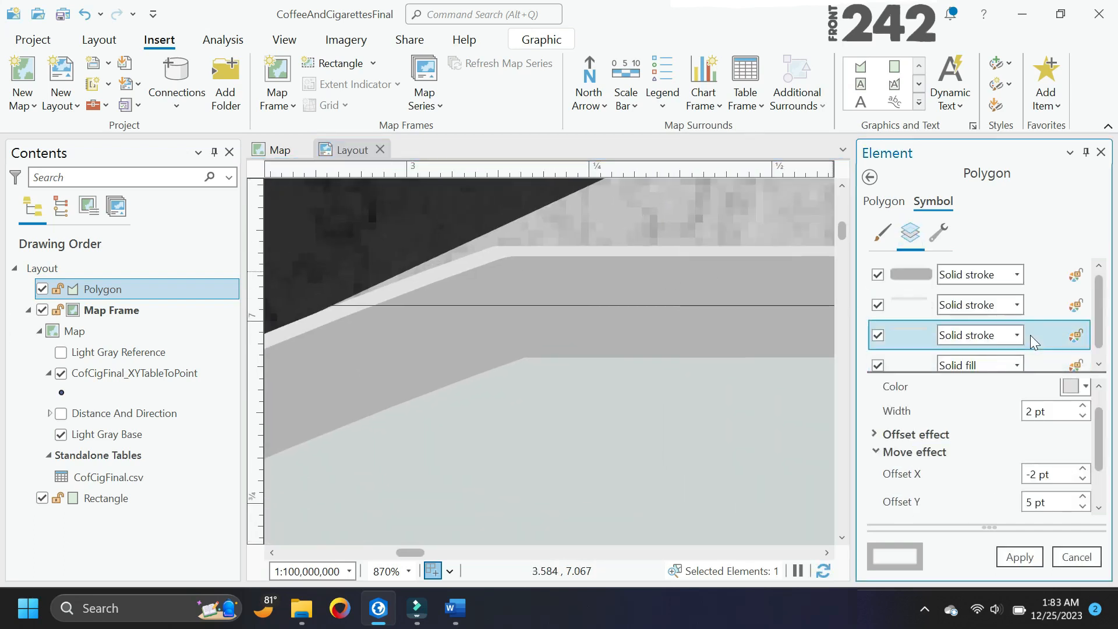
pyautogui.click(1071, 389)
pyautogui.write('5')
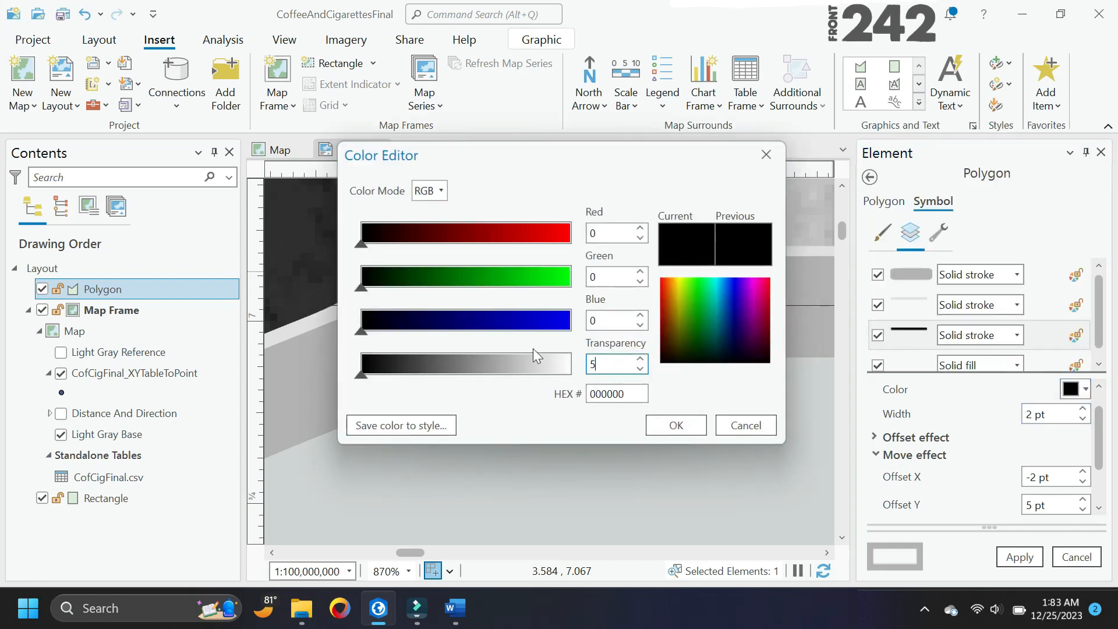
pyautogui.write('0')
pyautogui.click(676, 425)
pyautogui.click(1082, 471)
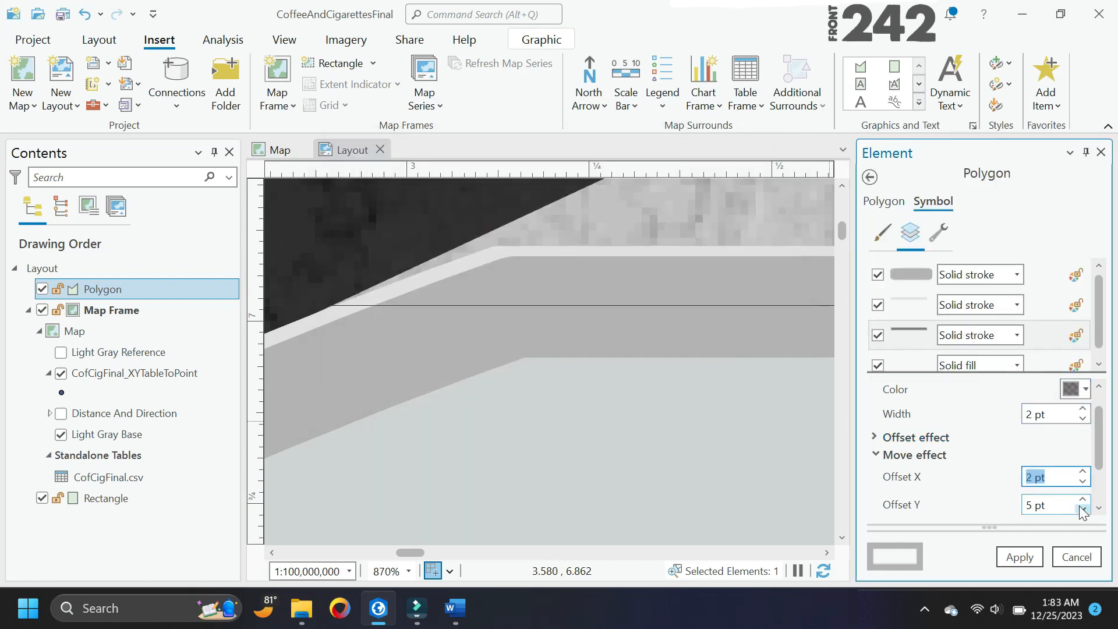
pyautogui.click(1082, 511)
pyautogui.click(1020, 555)
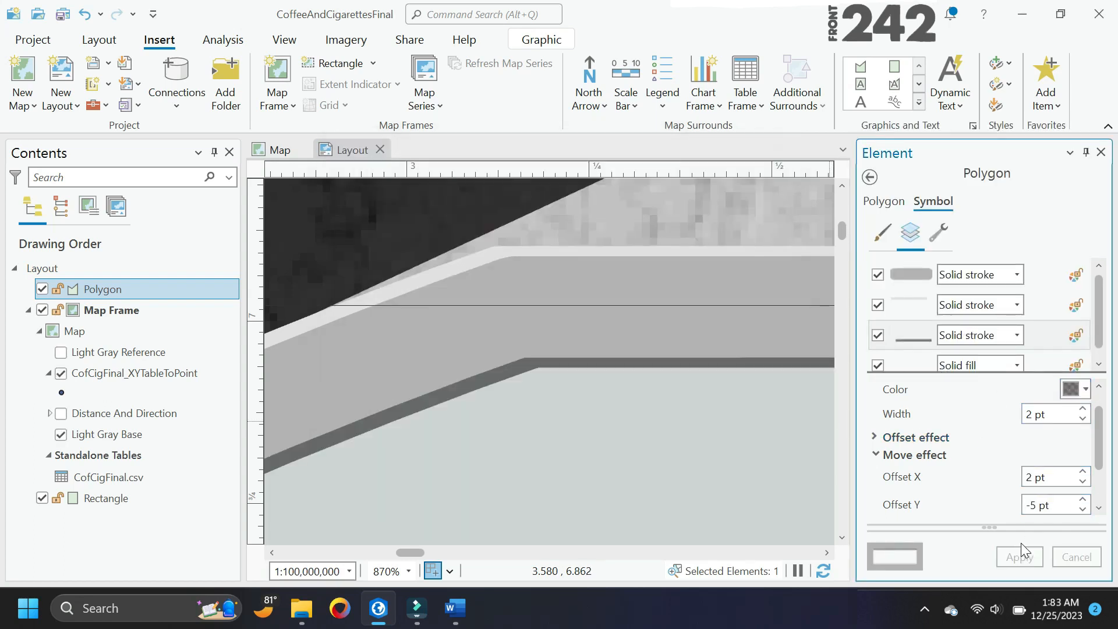
# - Change the polygon's solid fill to a picture fill using "this rocky wall texture with transparancy.png" at a size of 150 pt
pyautogui.click(1051, 352)
pyautogui.click(1015, 357)
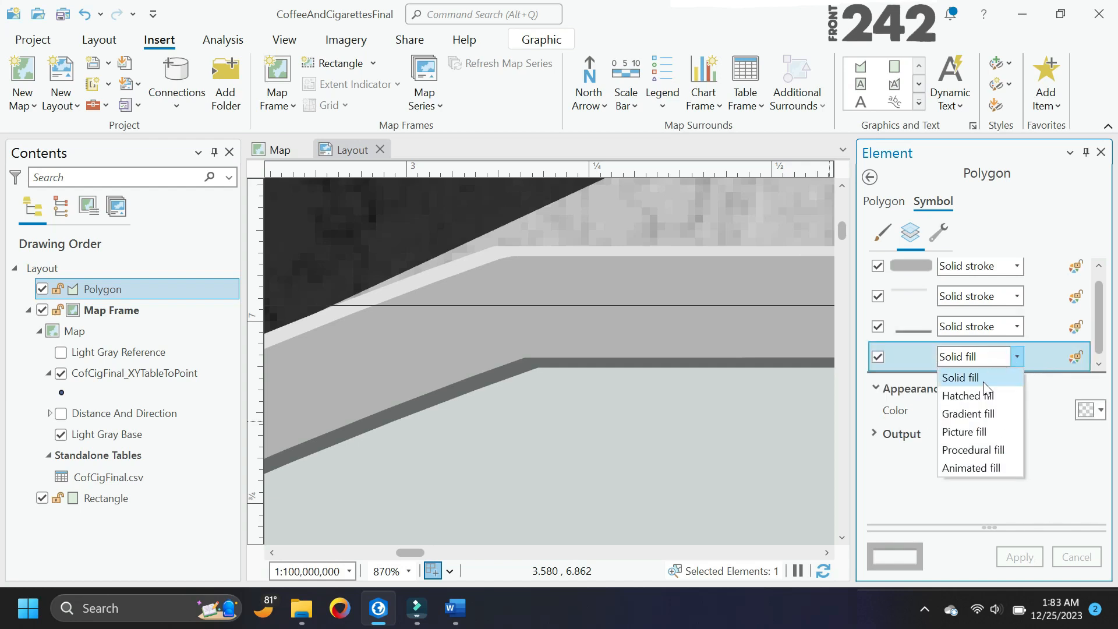
pyautogui.click(973, 431)
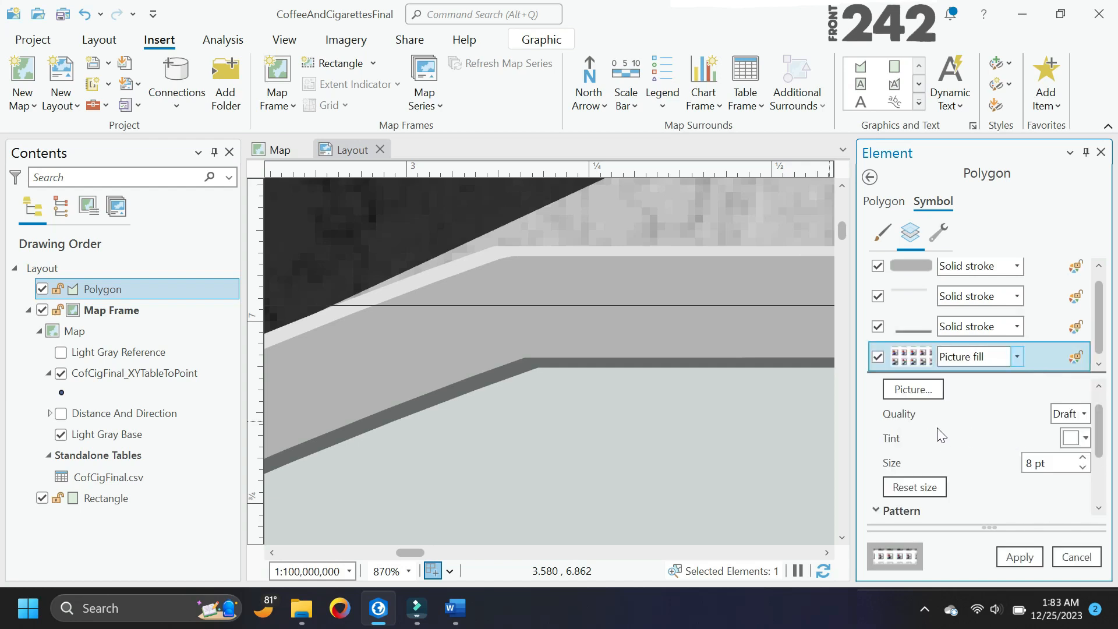
pyautogui.click(923, 390)
pyautogui.click(725, 379)
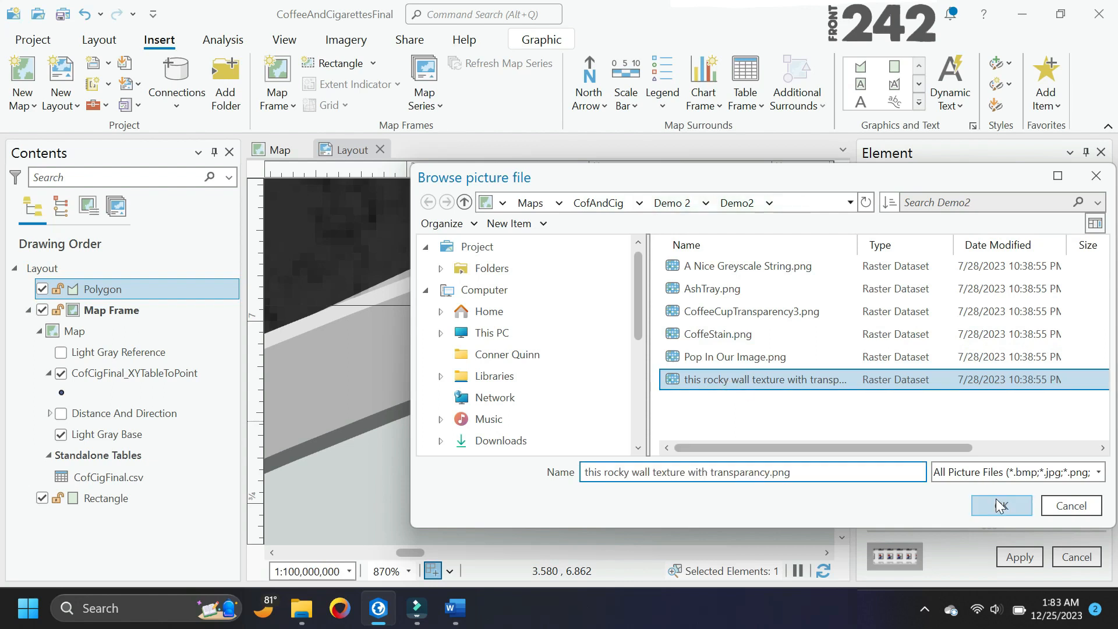
pyautogui.click(995, 500)
pyautogui.click(1026, 463)
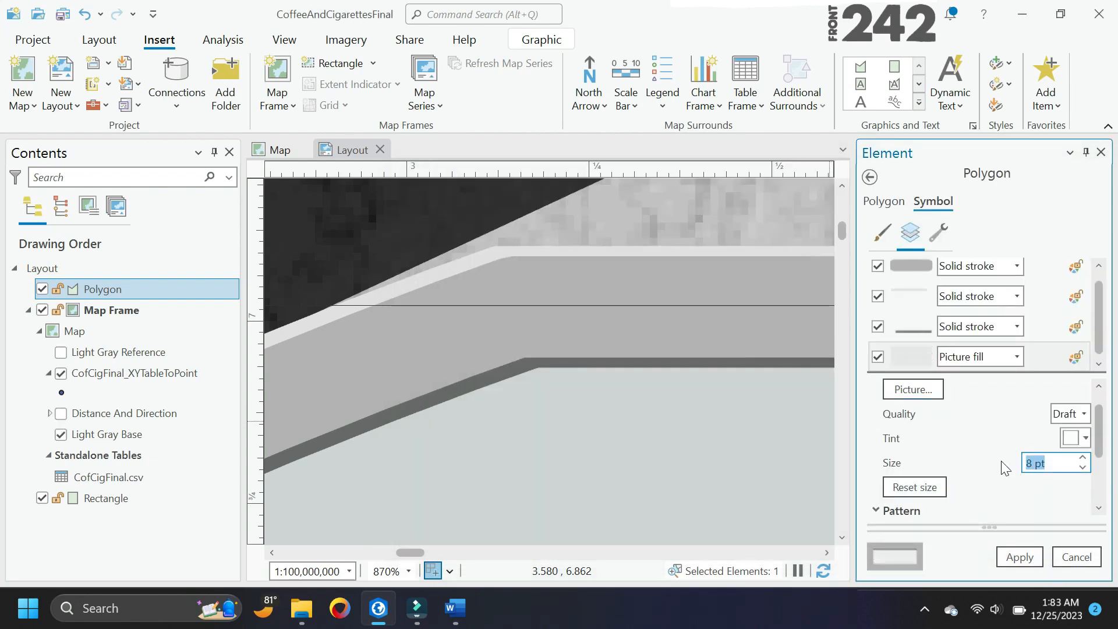
pyautogui.write('150')
pyautogui.press('Return')
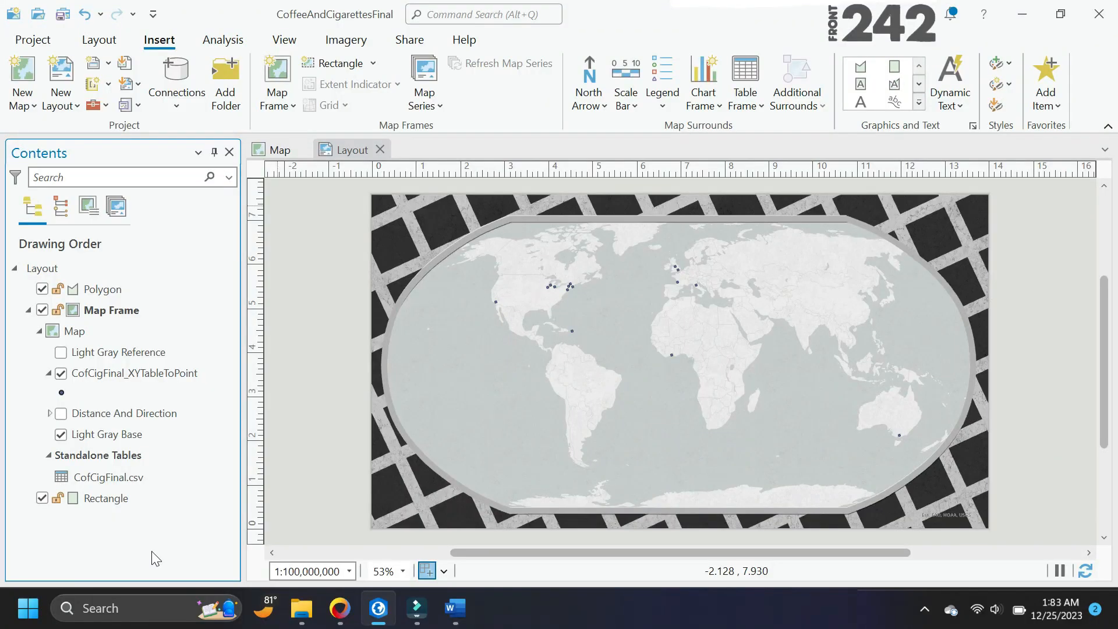
# - Switch to the map view and zoom in on the cluster of location points around New York City
pyautogui.click(275, 149)
pyautogui.scroll(5, 571, 259)
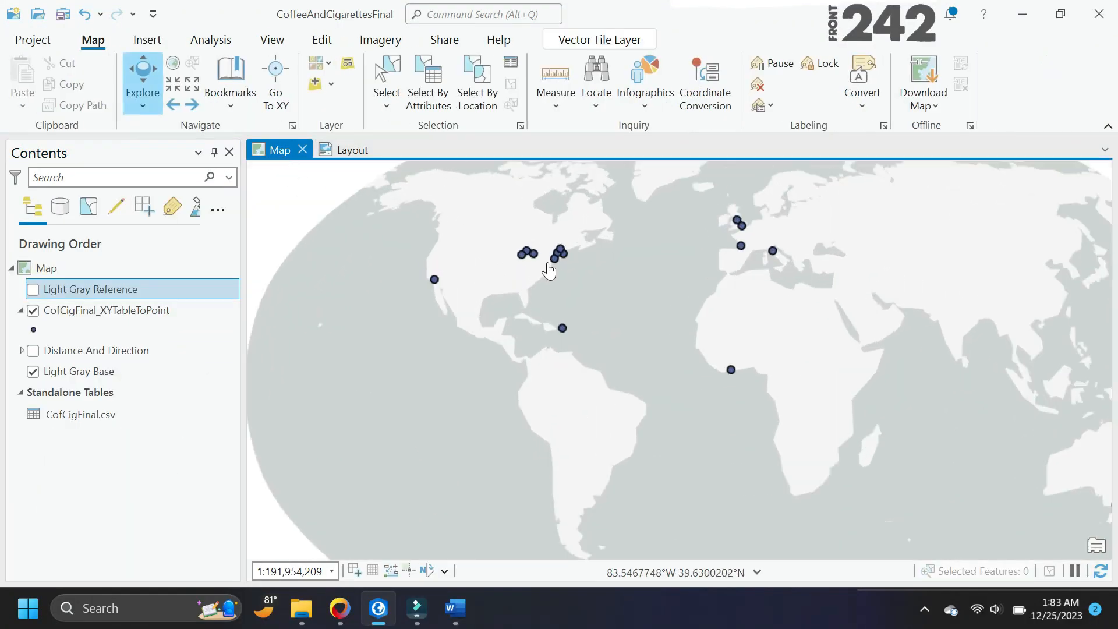
pyautogui.scroll(10, 481, 416)
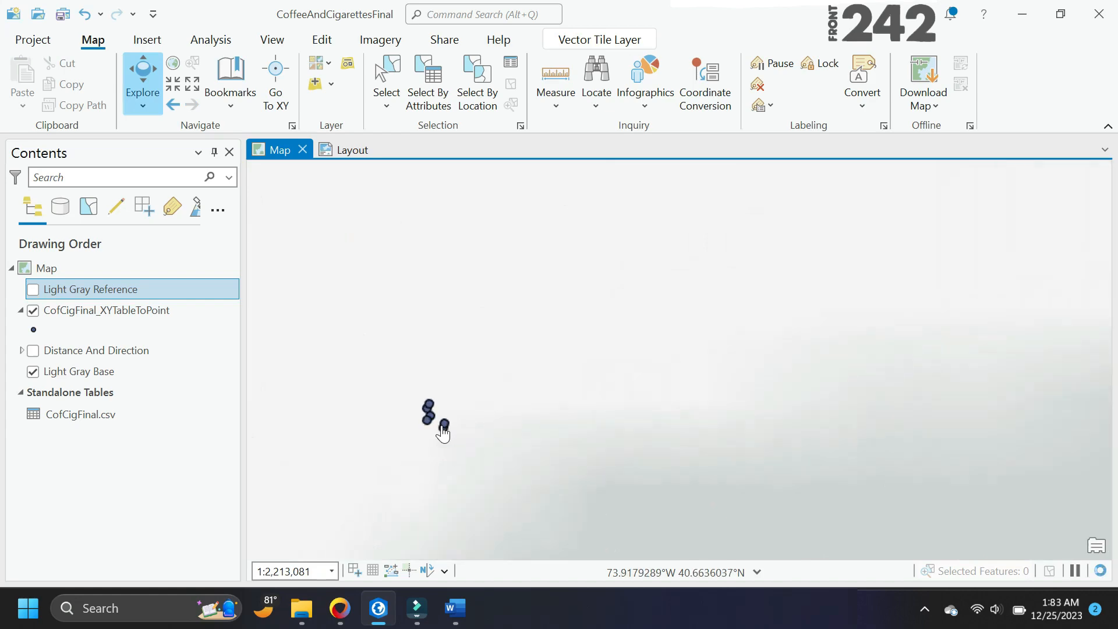
pyautogui.scroll(-2, 436, 380)
pyautogui.scroll(2, 436, 380)
pyautogui.moveTo(436, 380); pyautogui.dragTo(706, 355)
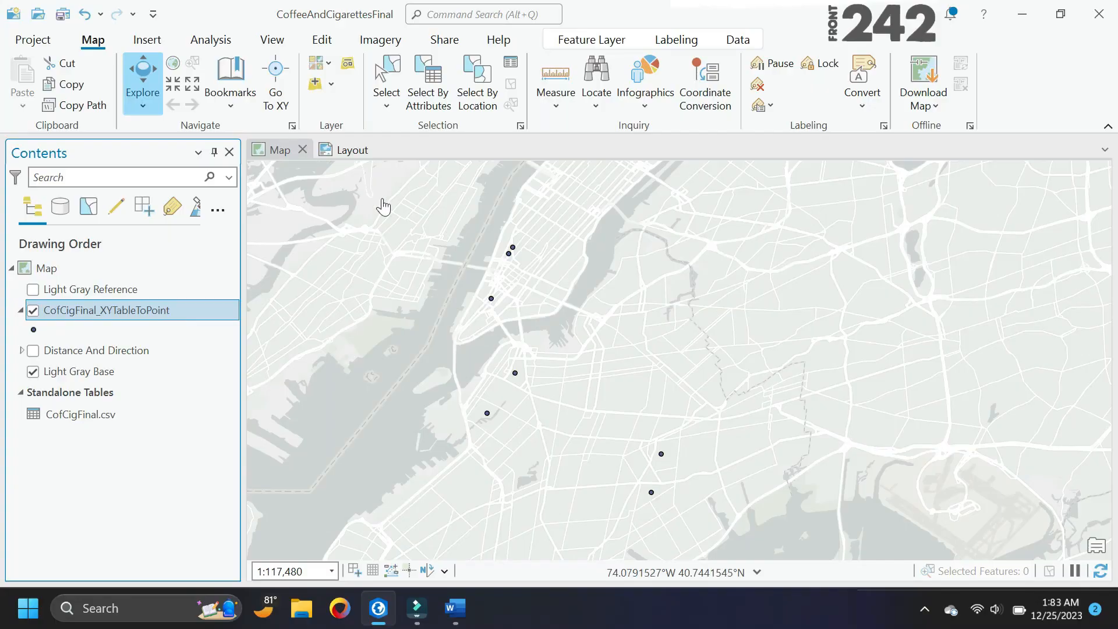
# - Set the location points' labels to use the Name field, with dark gray text and a white halo
pyautogui.click(671, 44)
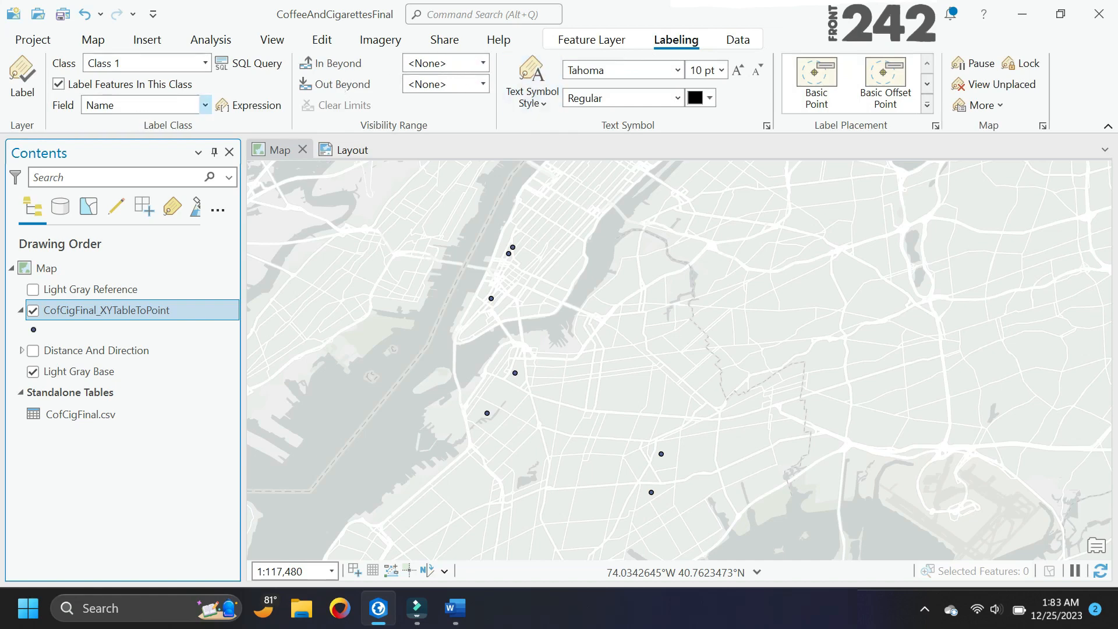
pyautogui.click(205, 112)
pyautogui.click(207, 110)
pyautogui.click(766, 126)
pyautogui.scroll(-5, 997, 281)
pyautogui.click(1074, 280)
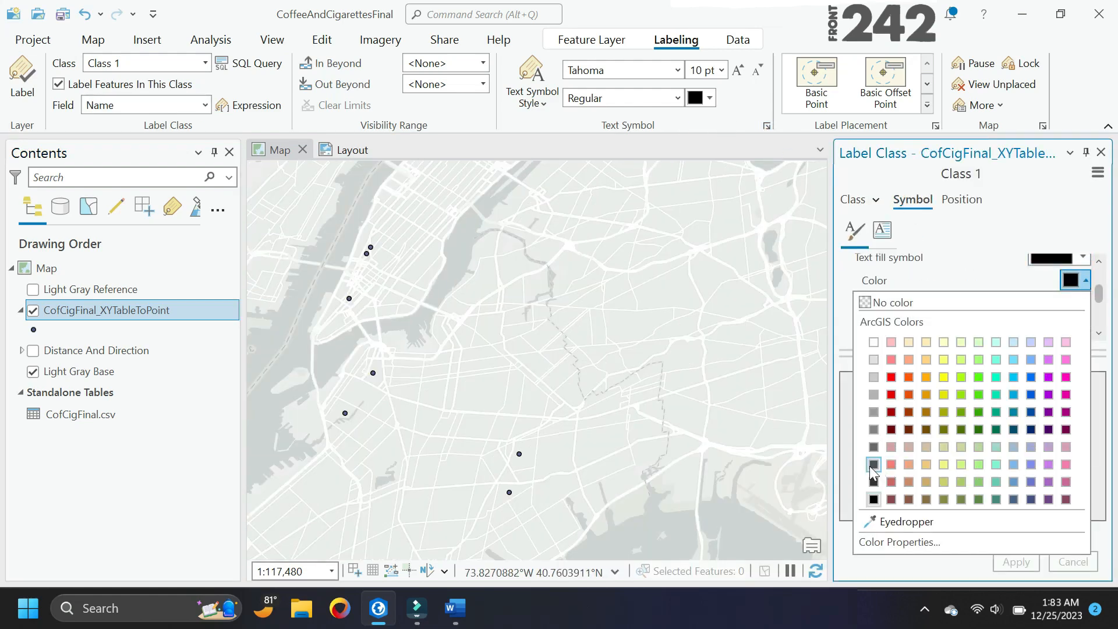
pyautogui.click(872, 464)
pyautogui.scroll(-10, 949, 322)
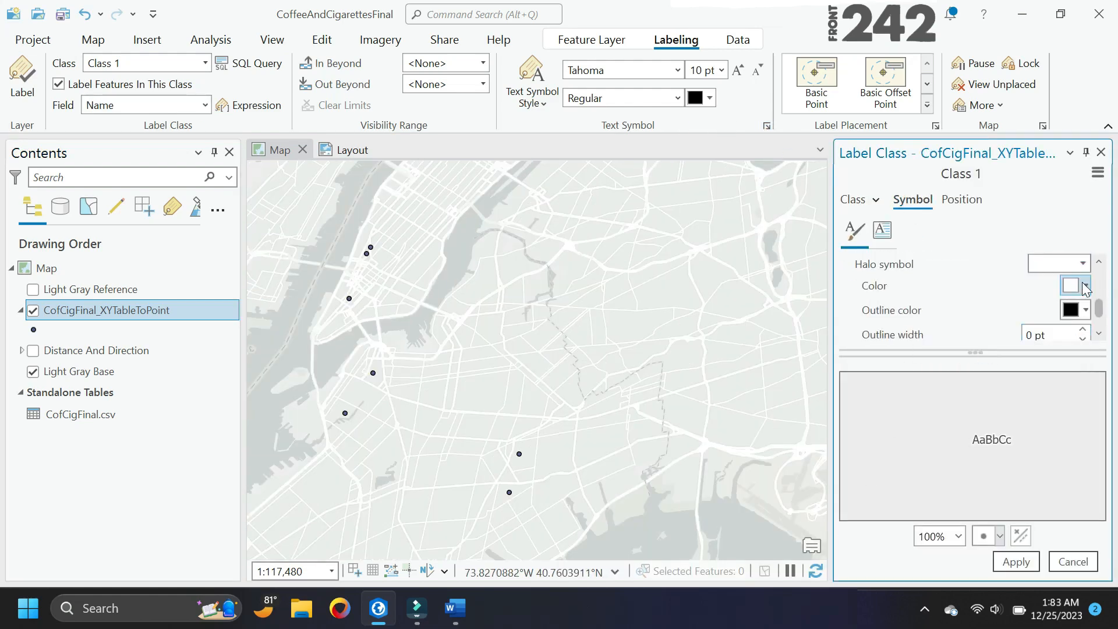
# - Change the label font to Lucida Handwriting in italic, apply it, and turn on the layer's labels
pyautogui.scroll(15, 989, 286)
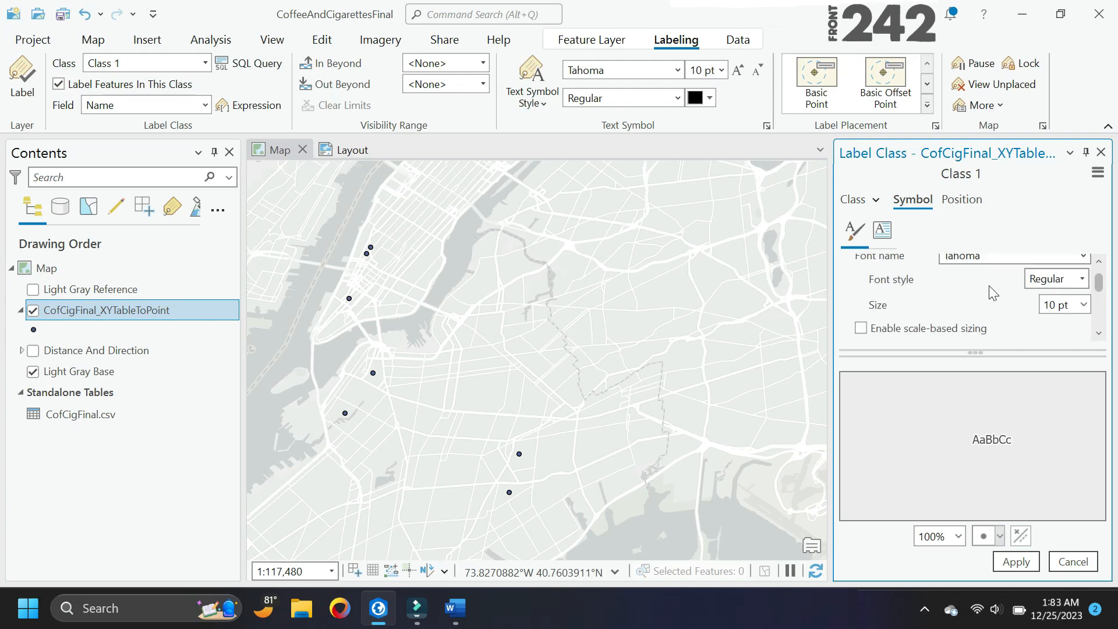
pyautogui.click(990, 285)
pyautogui.scroll(10, 991, 401)
pyautogui.click(846, 483)
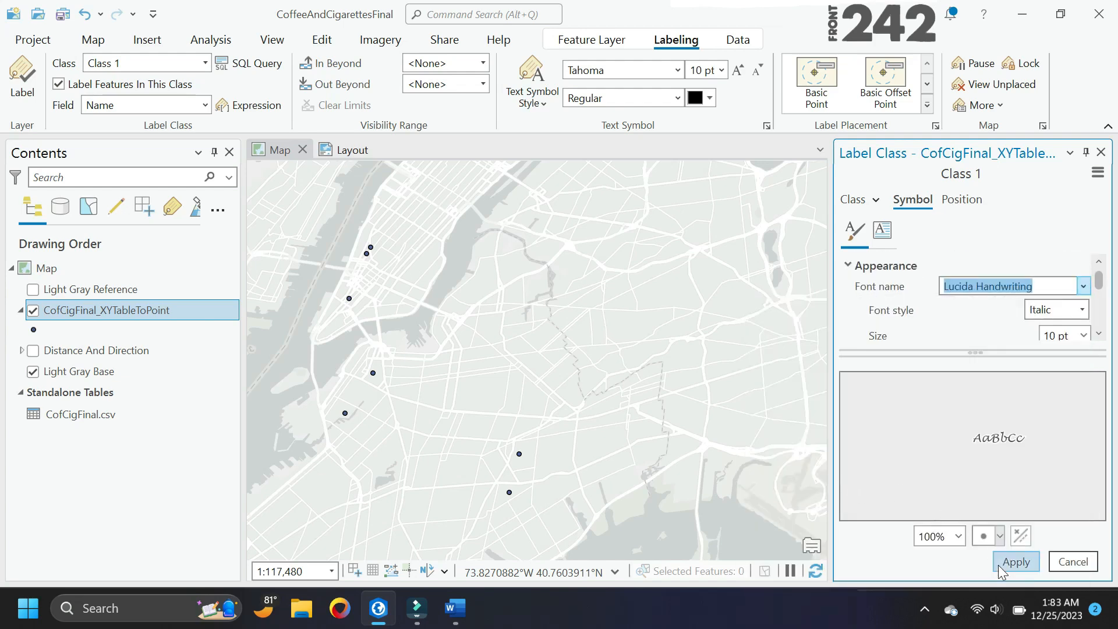
pyautogui.click(998, 564)
pyautogui.click(17, 78)
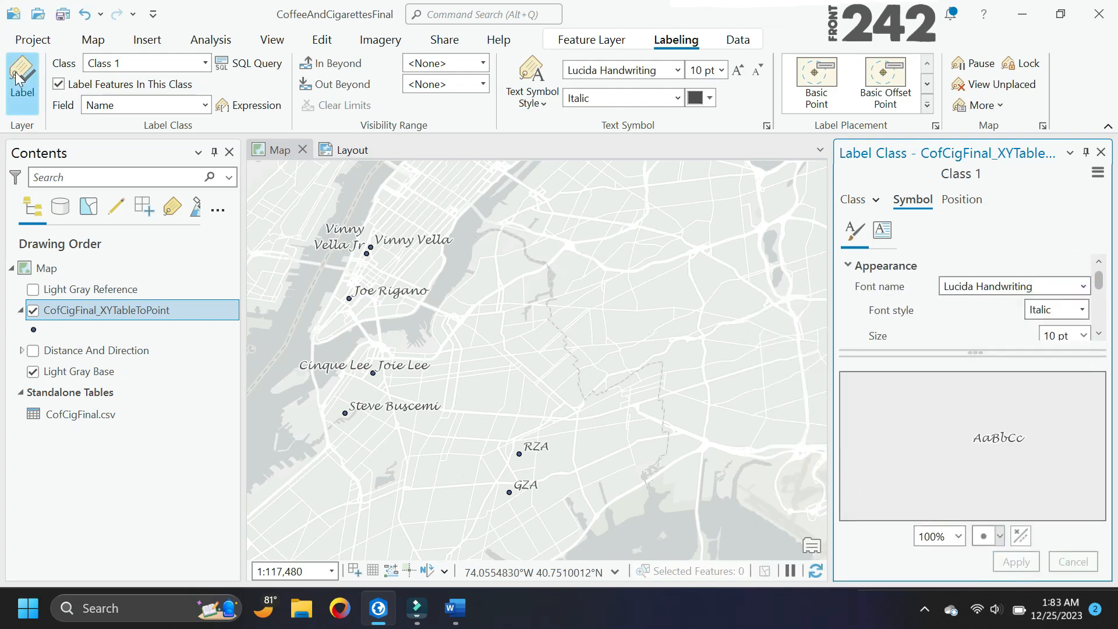
# - Examine in the layout how the point labels crowd around the northeastern United States and across the whole map
pyautogui.click(354, 149)
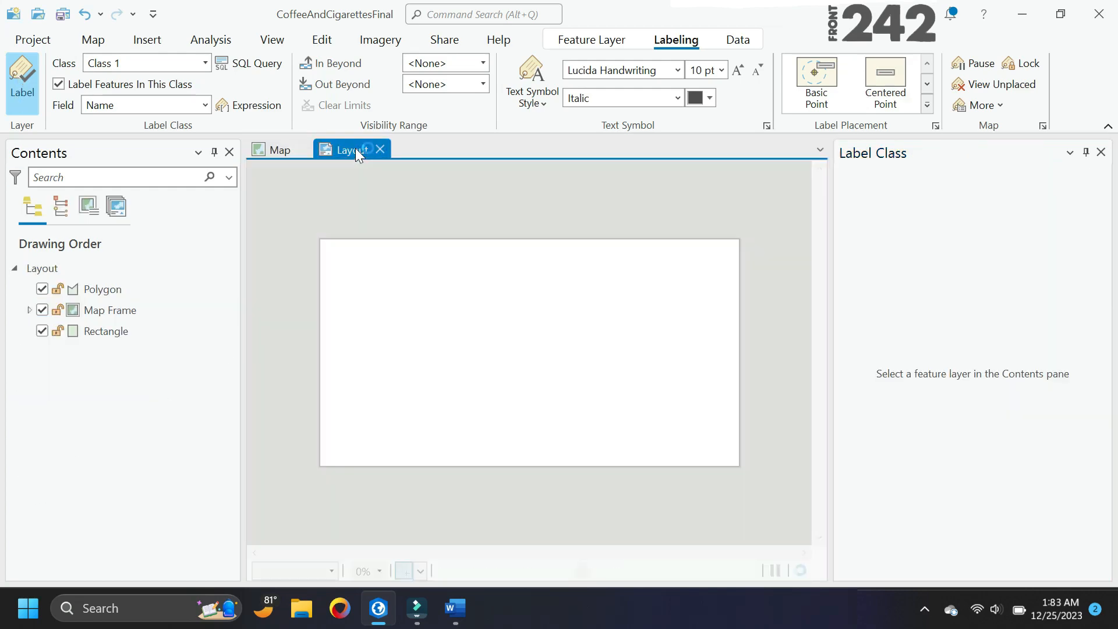
pyautogui.click(1100, 152)
pyautogui.rightClick(702, 232)
pyautogui.click(584, 67)
pyautogui.scroll(8, 577, 291)
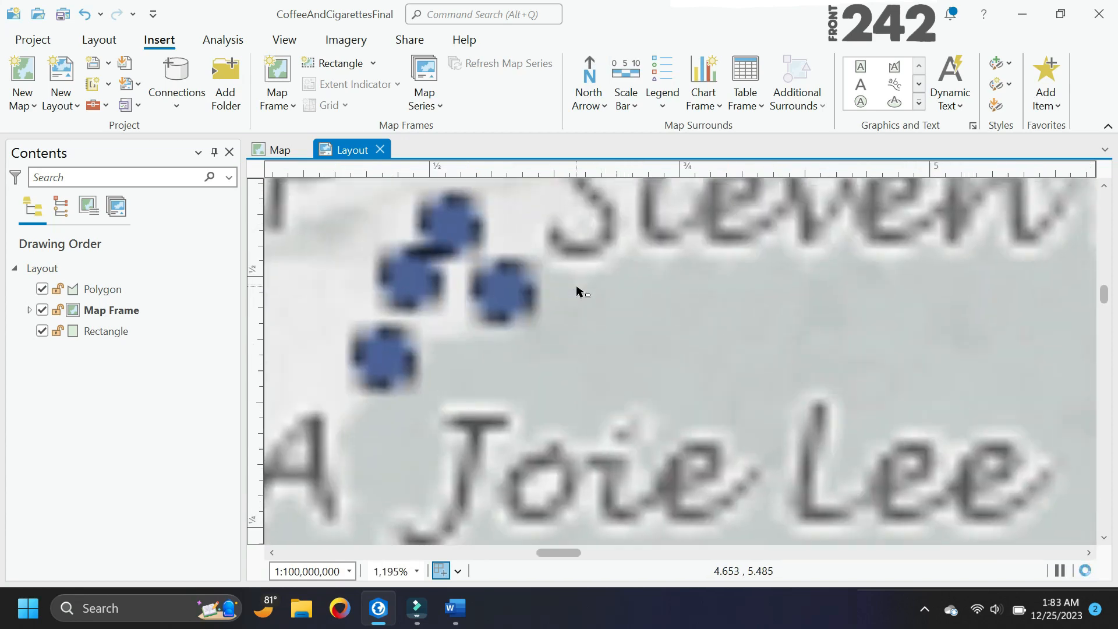
pyautogui.scroll(-3, 578, 291)
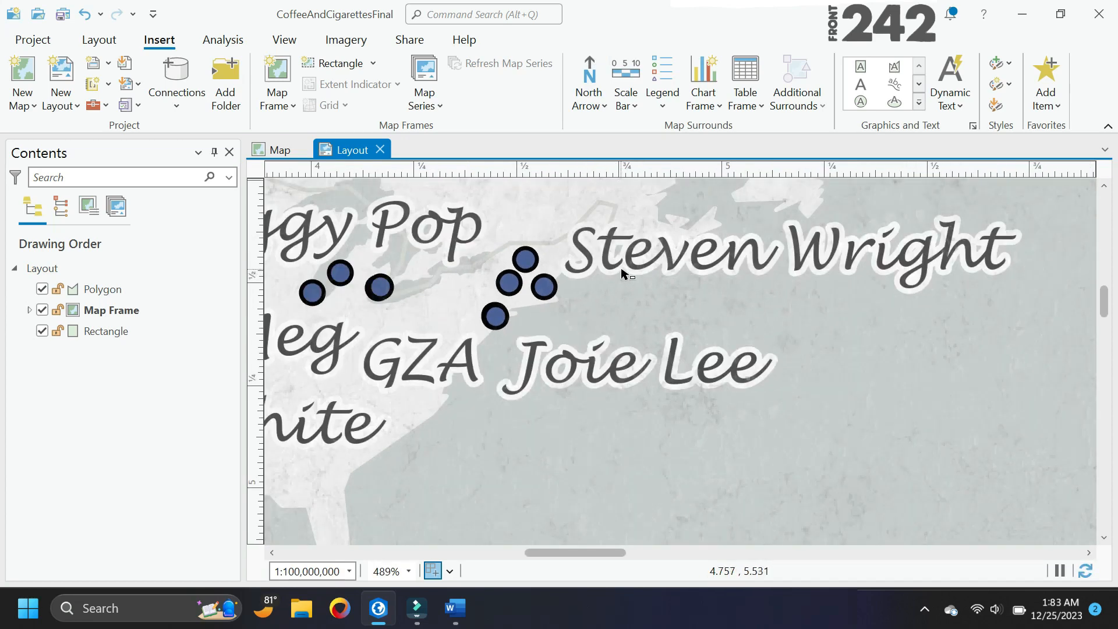
pyautogui.scroll(-5, 653, 291)
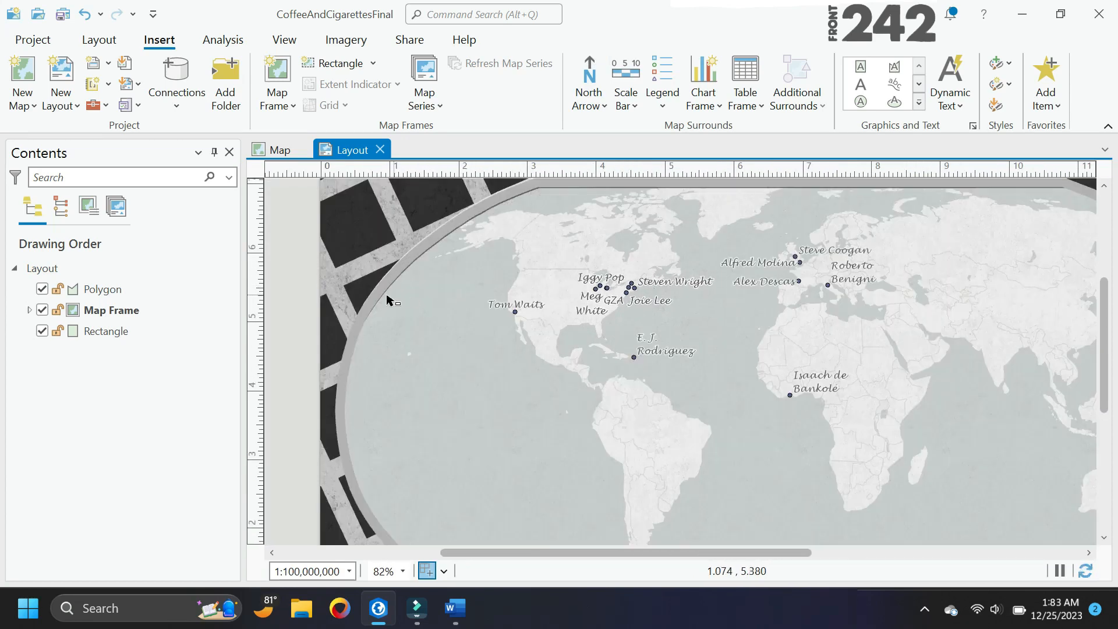
pyautogui.scroll(-1, 359, 301)
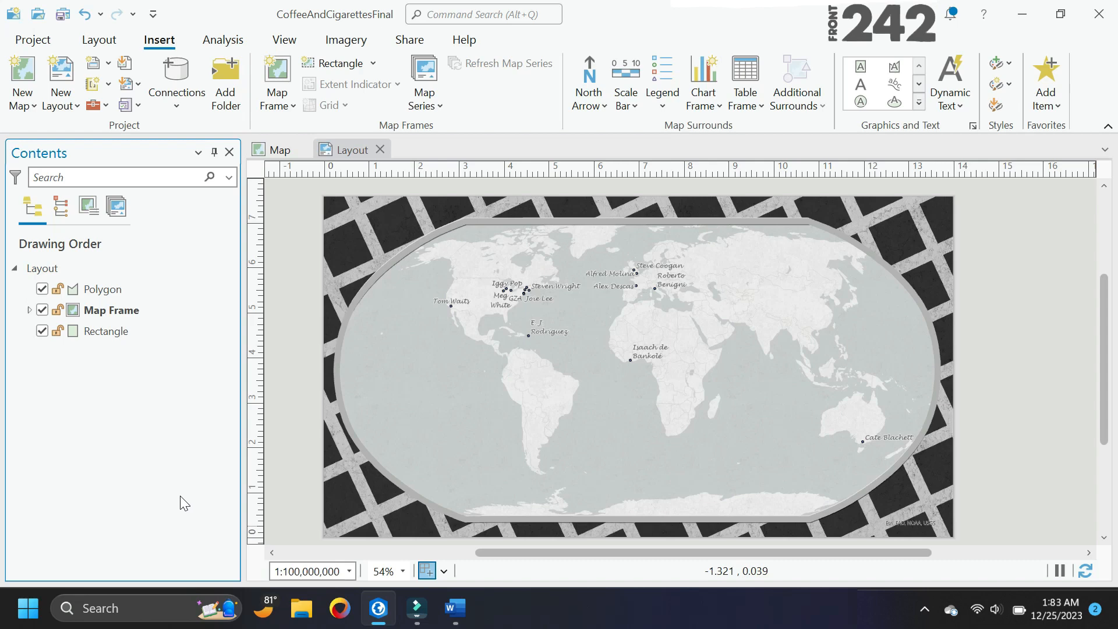
# - Insert a new map into the project and place its view between the first map and the layout
pyautogui.click(22, 102)
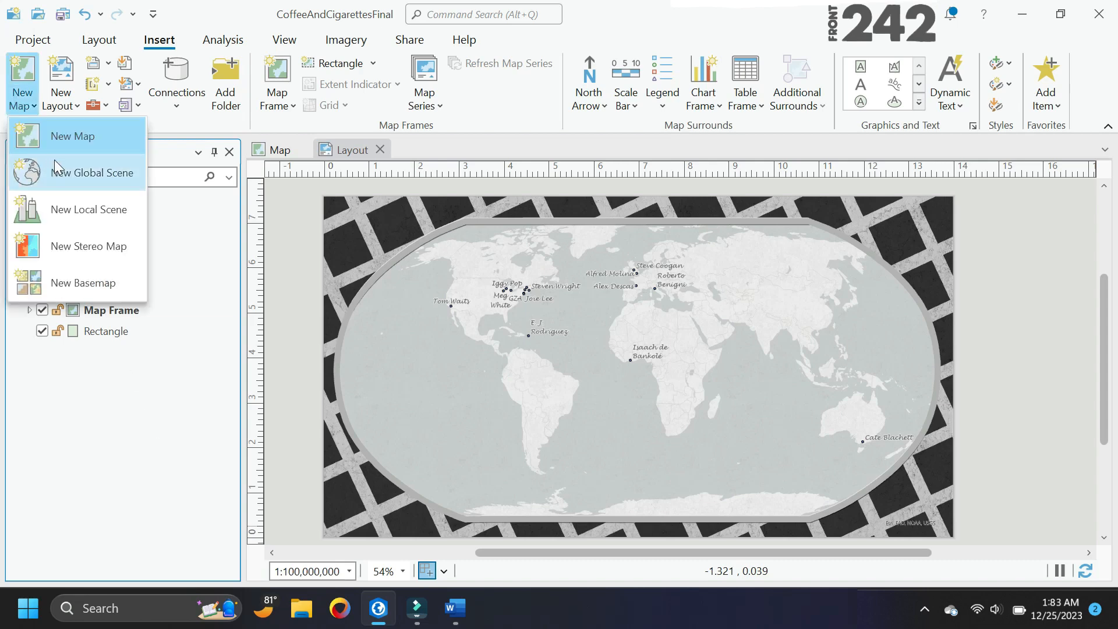
pyautogui.click(68, 139)
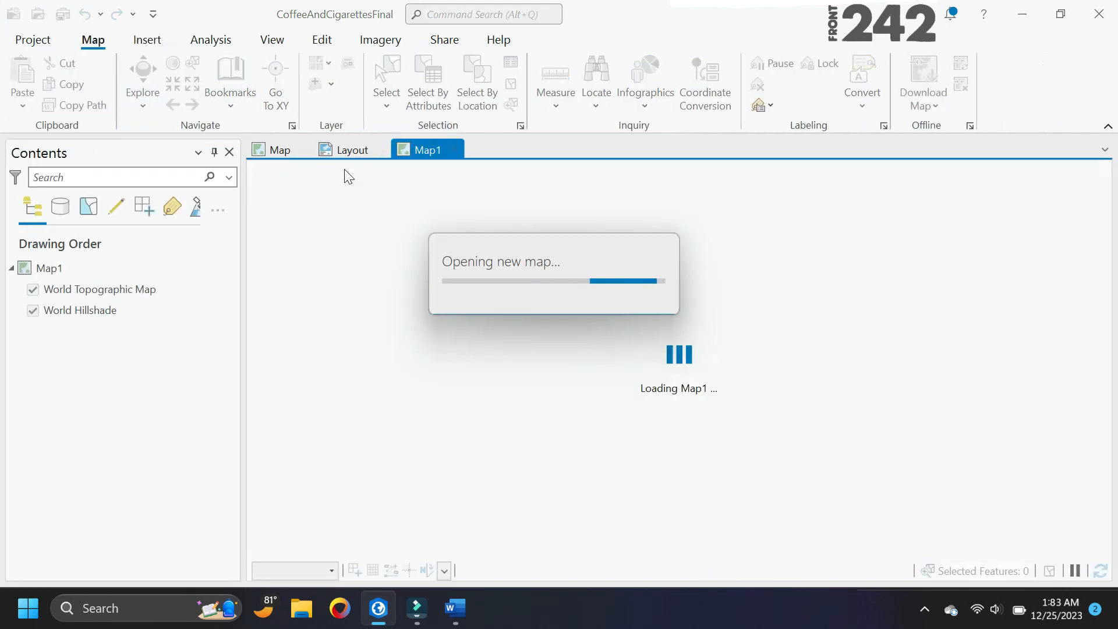
pyautogui.moveTo(415, 152); pyautogui.dragTo(325, 145)
# - Copy the CofCigFinal_XYTableToPoint layer from the first map and paste it into Map1
pyautogui.click(280, 149)
pyautogui.click(138, 312)
pyautogui.hotkey('ctrl', 'c')
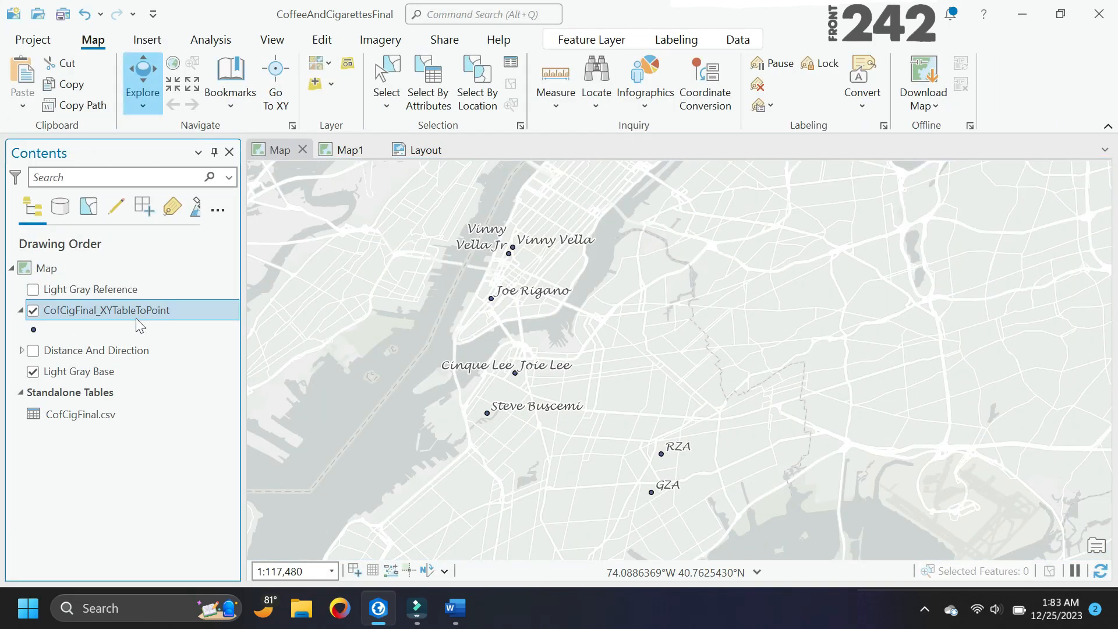
pyautogui.click(350, 150)
pyautogui.hotkey('ctrl', 'v')
pyautogui.click(280, 150)
# - Insert a rectangular map frame of Map1 over the northeastern part of the layout's world map
pyautogui.click(410, 150)
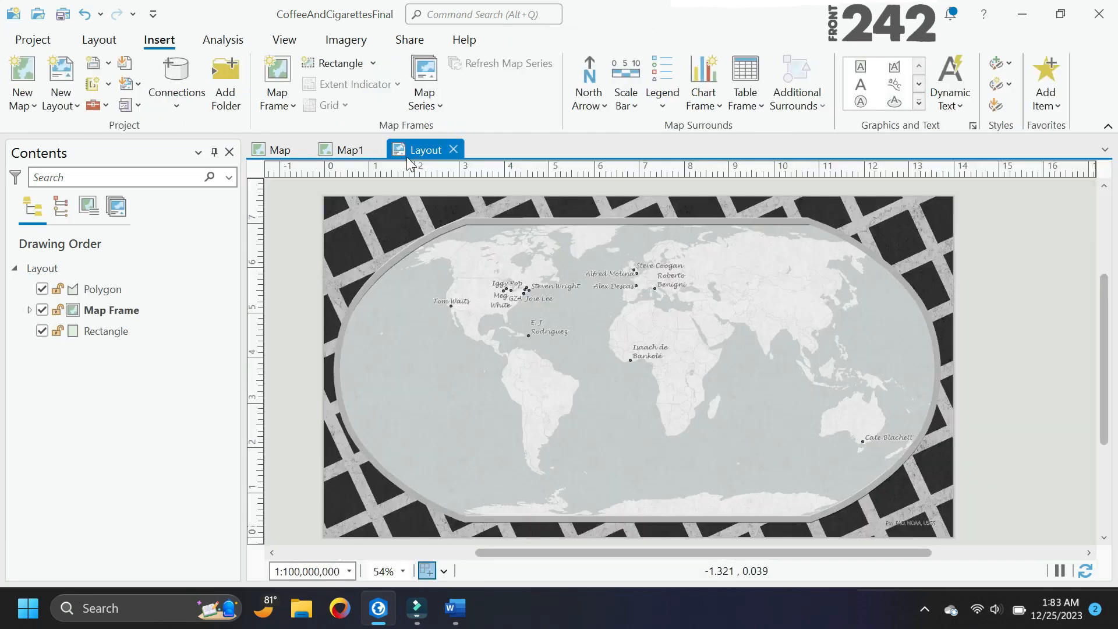
pyautogui.click(284, 112)
pyautogui.click(195, 491)
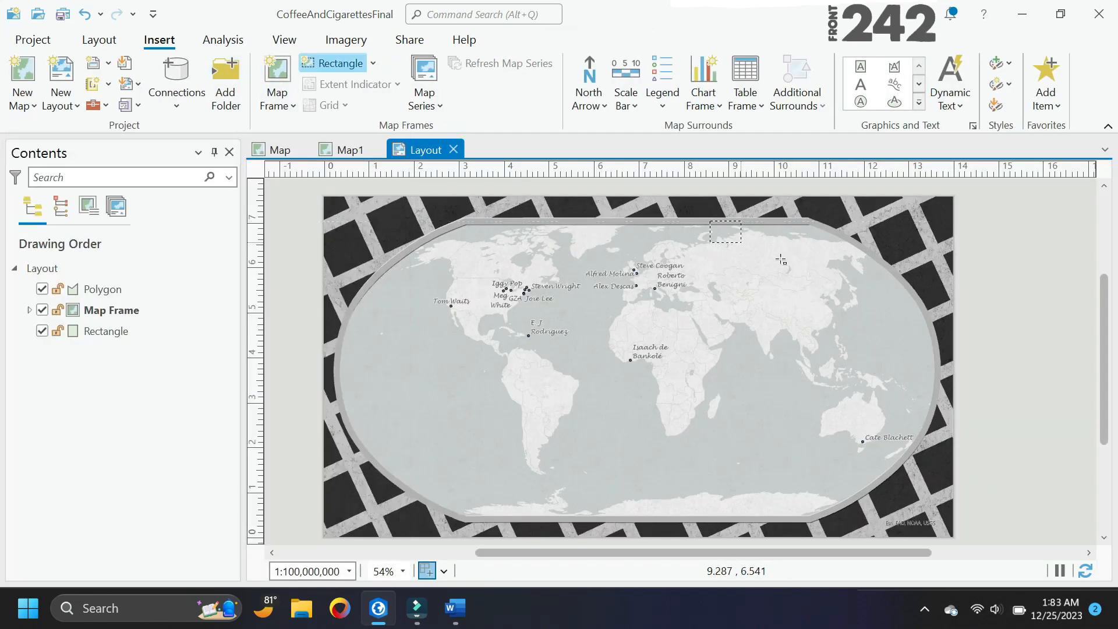
pyautogui.moveTo(709, 221); pyautogui.dragTo(940, 389)
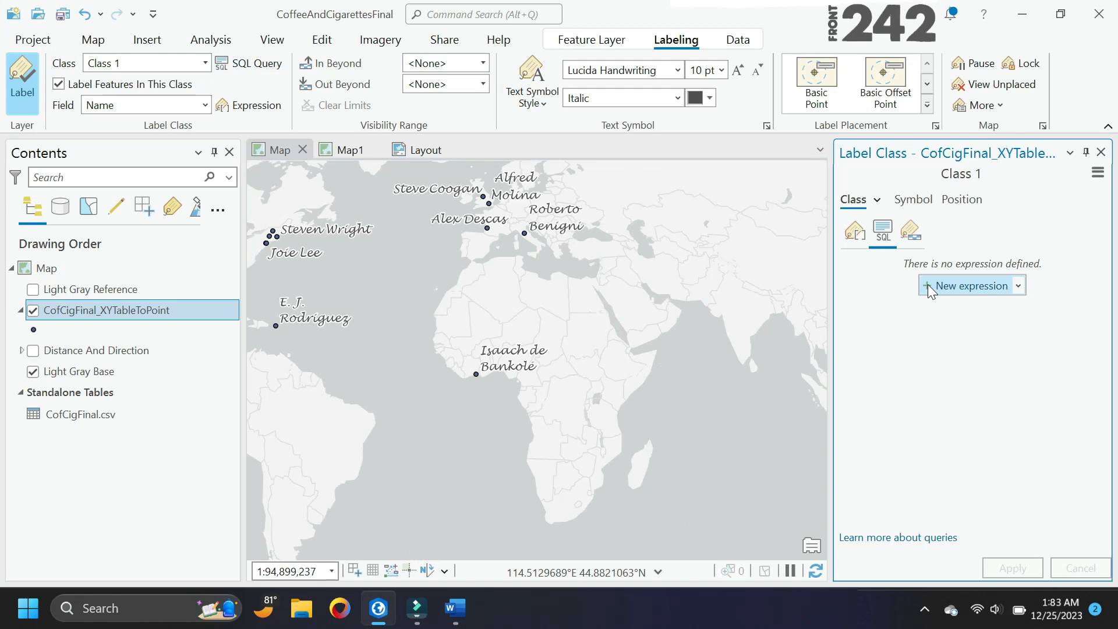
# - Create a label class query for the first map's points where Name is not equal to Cinque Lee
pyautogui.click(928, 284)
pyautogui.click(935, 327)
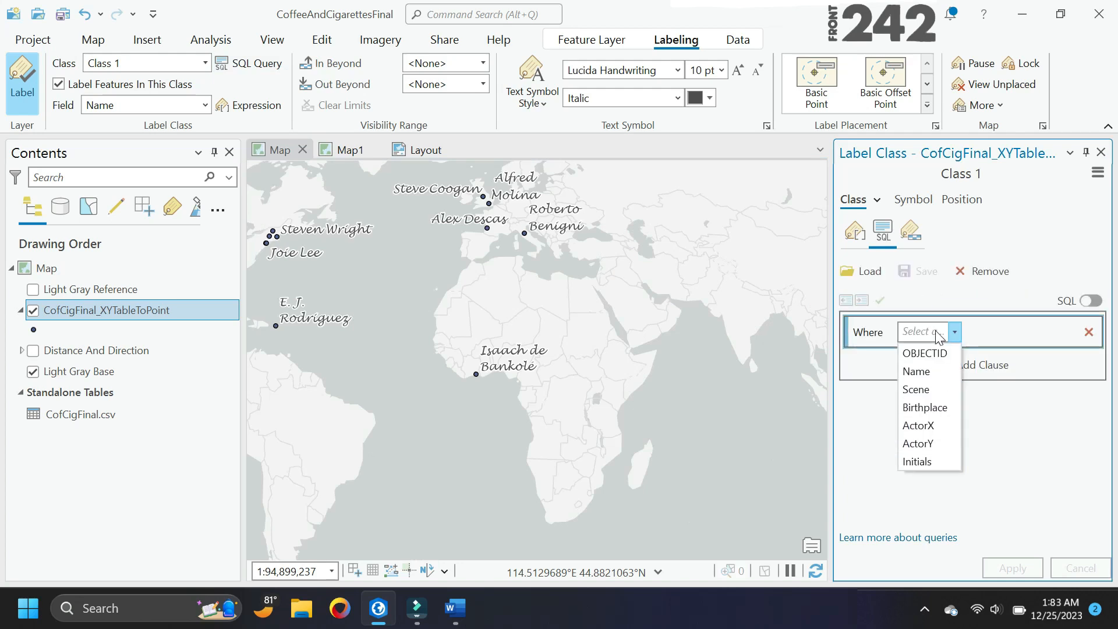
pyautogui.click(928, 375)
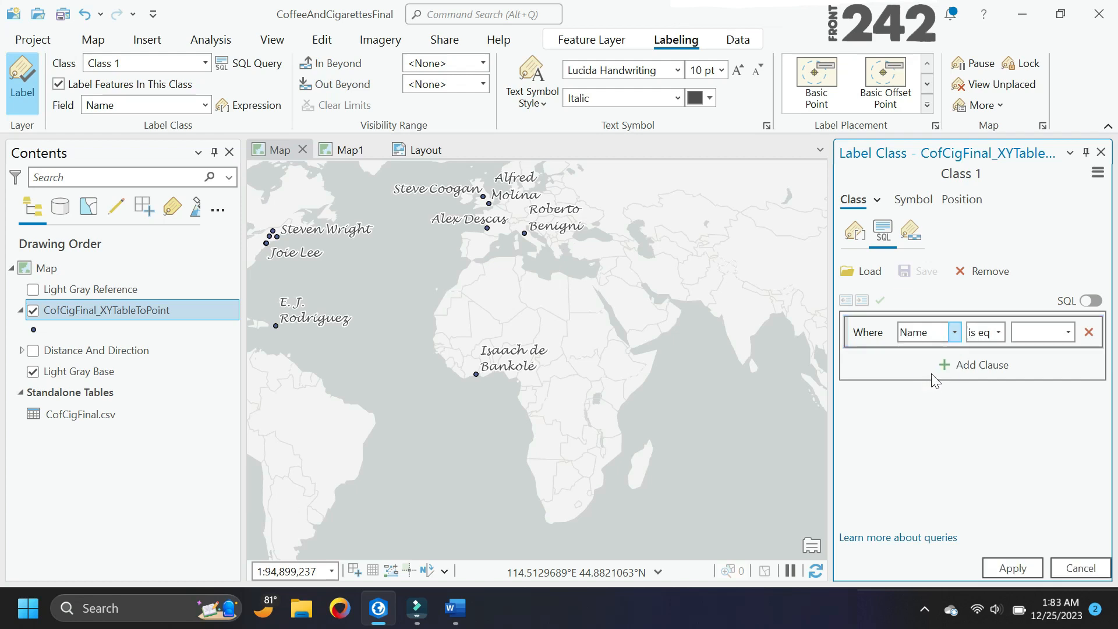
pyautogui.click(983, 337)
pyautogui.click(956, 371)
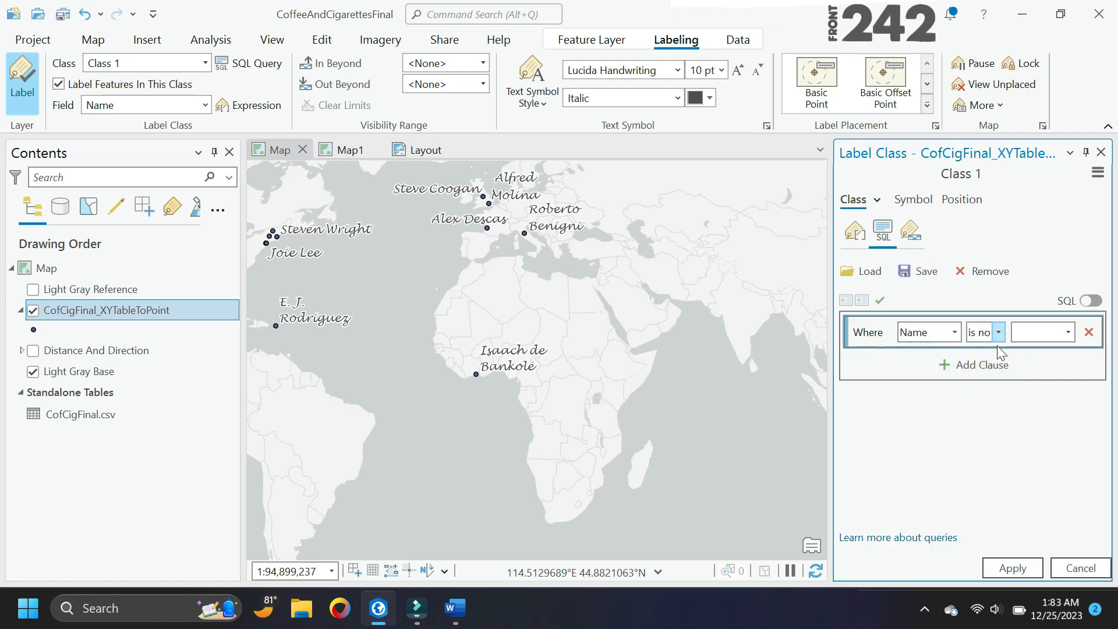
pyautogui.click(1068, 332)
pyautogui.click(1001, 446)
# - Add Or clauses to the label query where Name is not equal to GZA and not equal to Joe Rigano
pyautogui.click(964, 366)
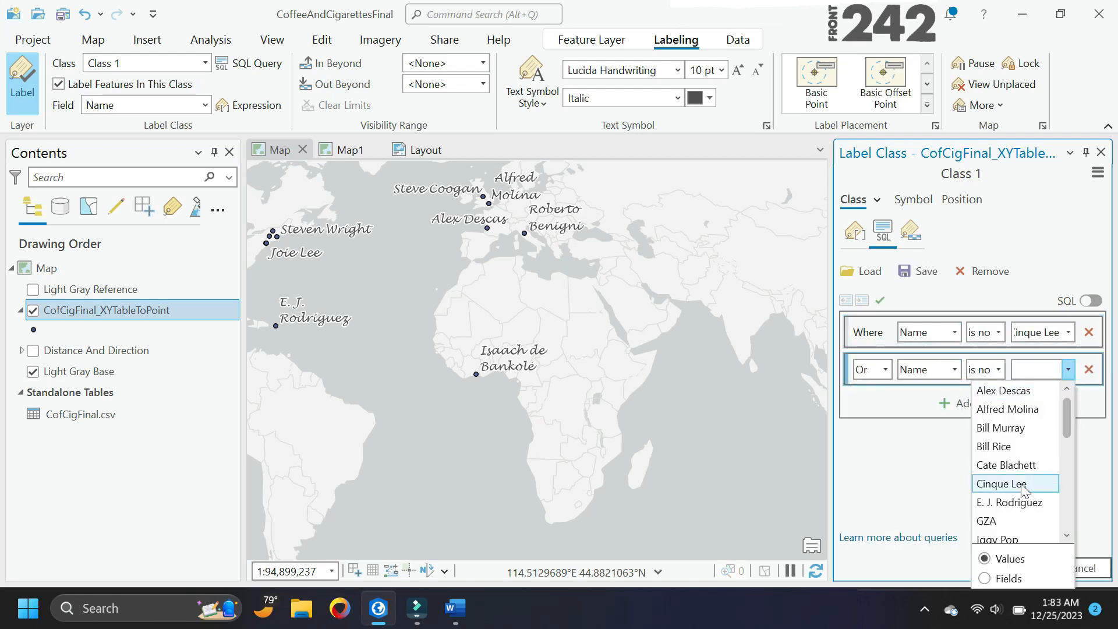
pyautogui.click(987, 521)
pyautogui.click(973, 403)
pyautogui.click(999, 406)
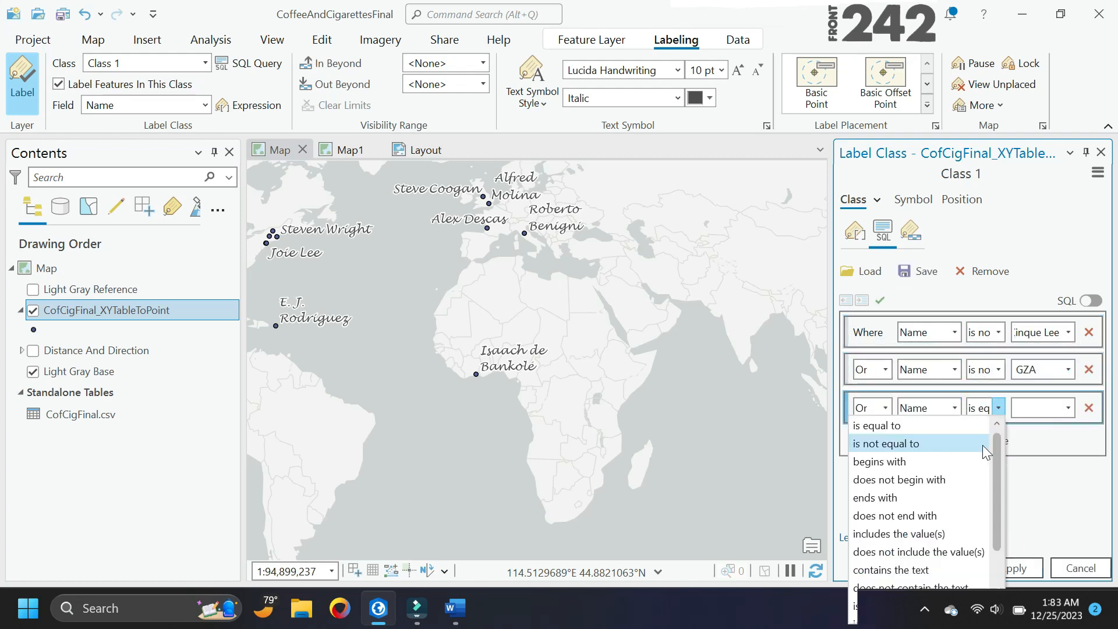
pyautogui.click(985, 444)
pyautogui.click(1067, 407)
pyautogui.click(1010, 520)
# - Add further Or clauses where Name is not equal to Joie Lee, RZA and Steve Buscemi
pyautogui.click(974, 441)
pyautogui.click(914, 256)
pyautogui.click(949, 474)
pyautogui.click(913, 281)
pyautogui.click(1052, 475)
pyautogui.scroll(-3, 1021, 369)
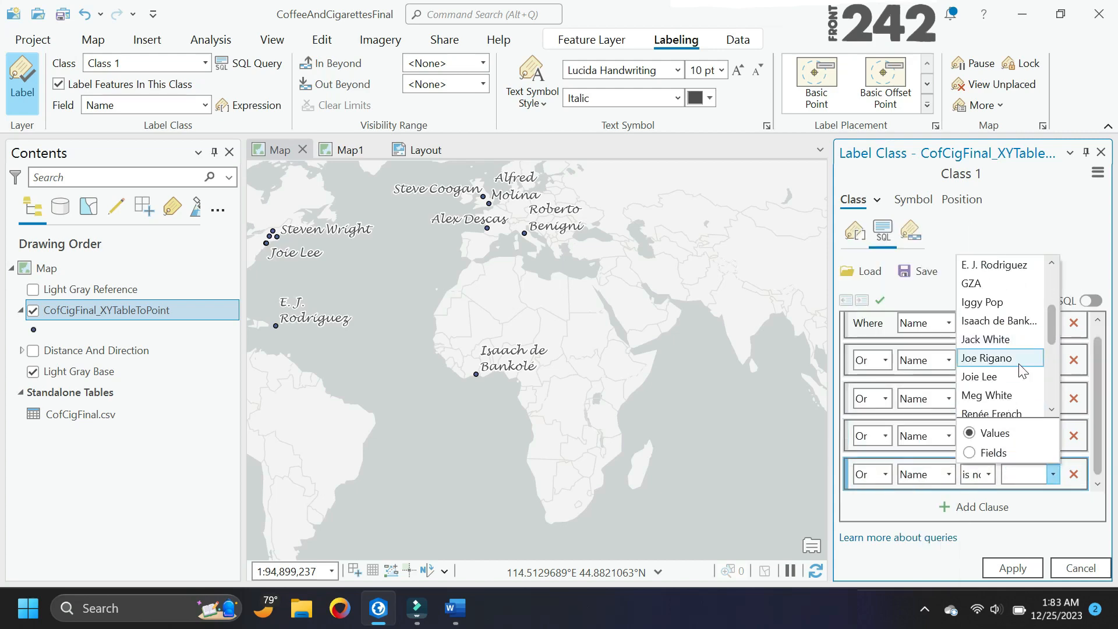
pyautogui.click(1016, 376)
pyautogui.click(974, 507)
pyautogui.click(914, 281)
pyautogui.click(1056, 477)
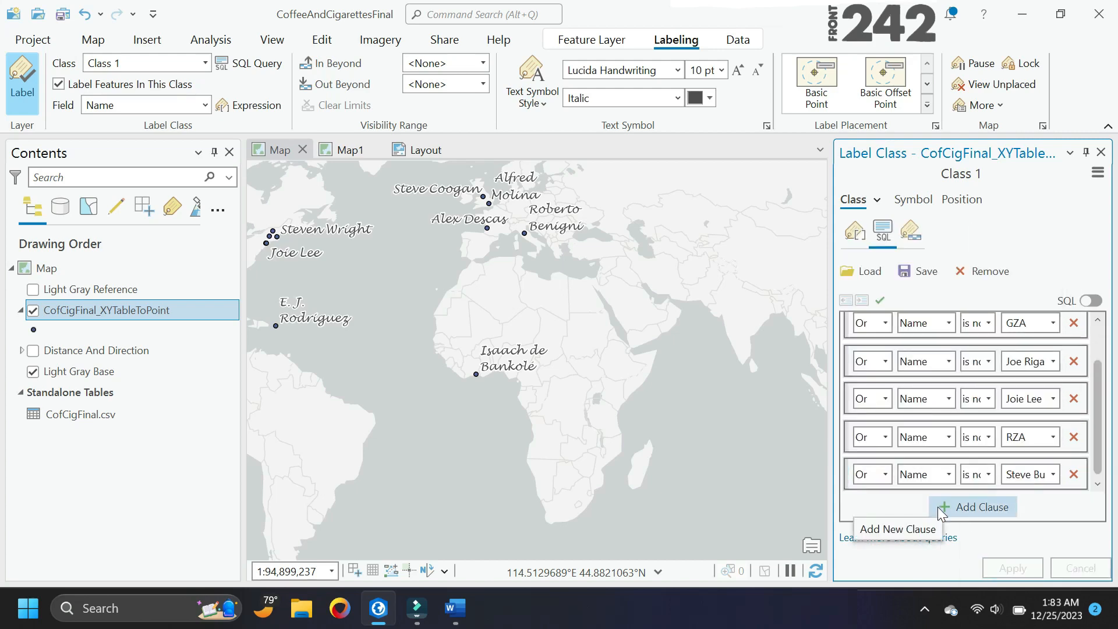
# - Join all query clauses with And, exclude the two Vinny Vella names as well, and apply the label query
pyautogui.scroll(10, 312, 244)
pyautogui.click(881, 394)
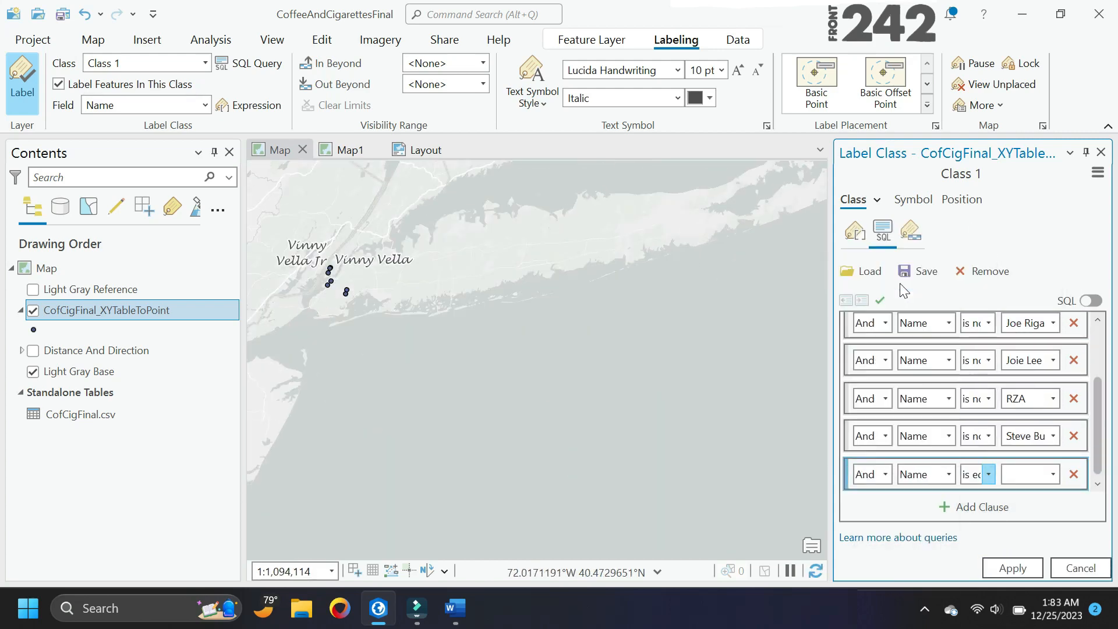
pyautogui.click(1012, 567)
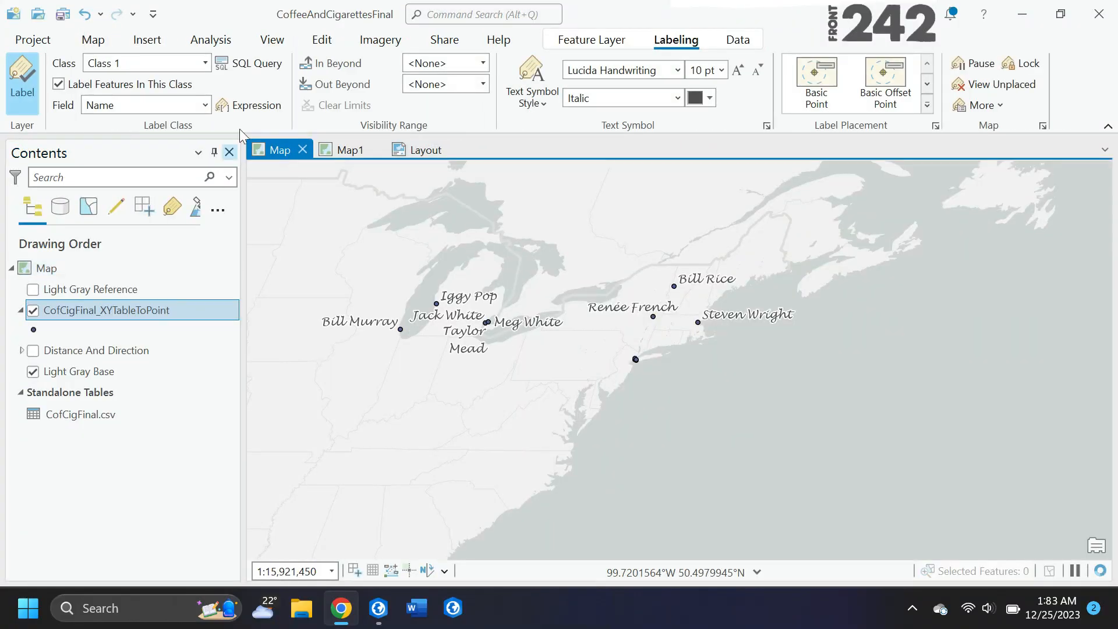
# - Reopen the label class query and add an And clause where Name is not equal to Iggy Pop
pyautogui.click(278, 72)
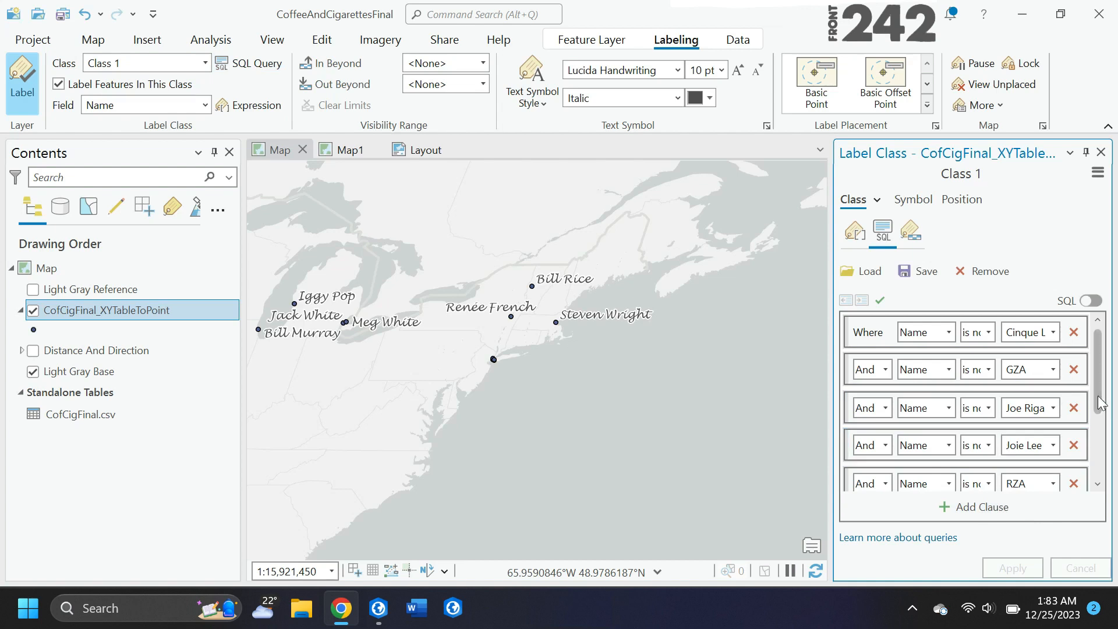
pyautogui.moveTo(1102, 401); pyautogui.dragTo(1109, 470)
pyautogui.click(967, 506)
pyautogui.click(948, 473)
pyautogui.click(915, 511)
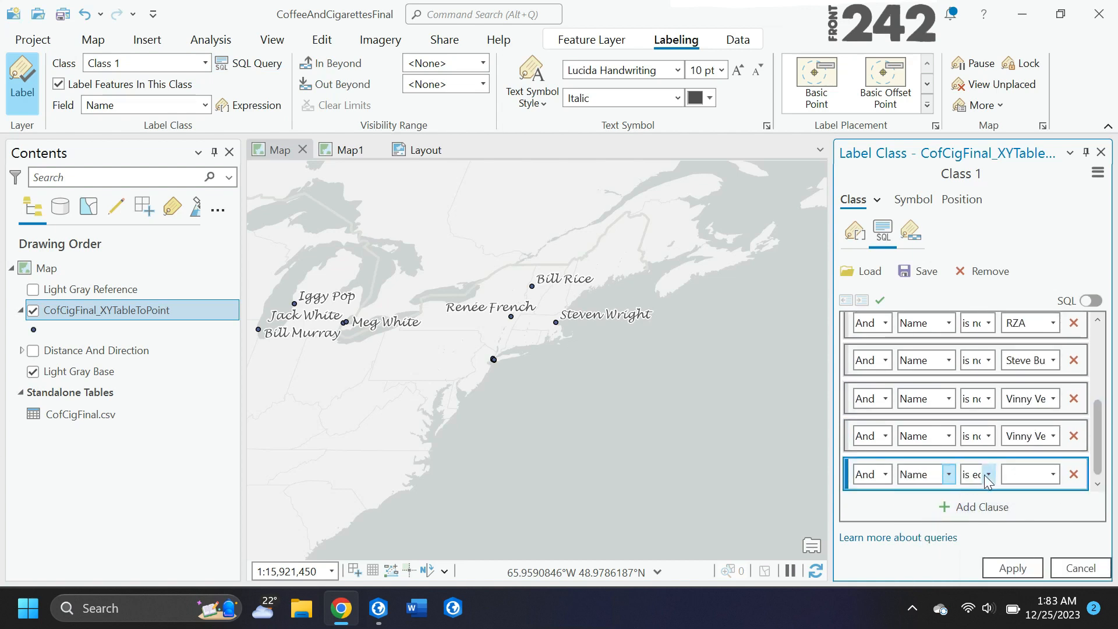
pyautogui.click(987, 474)
pyautogui.click(895, 285)
pyautogui.click(1053, 474)
pyautogui.click(1002, 412)
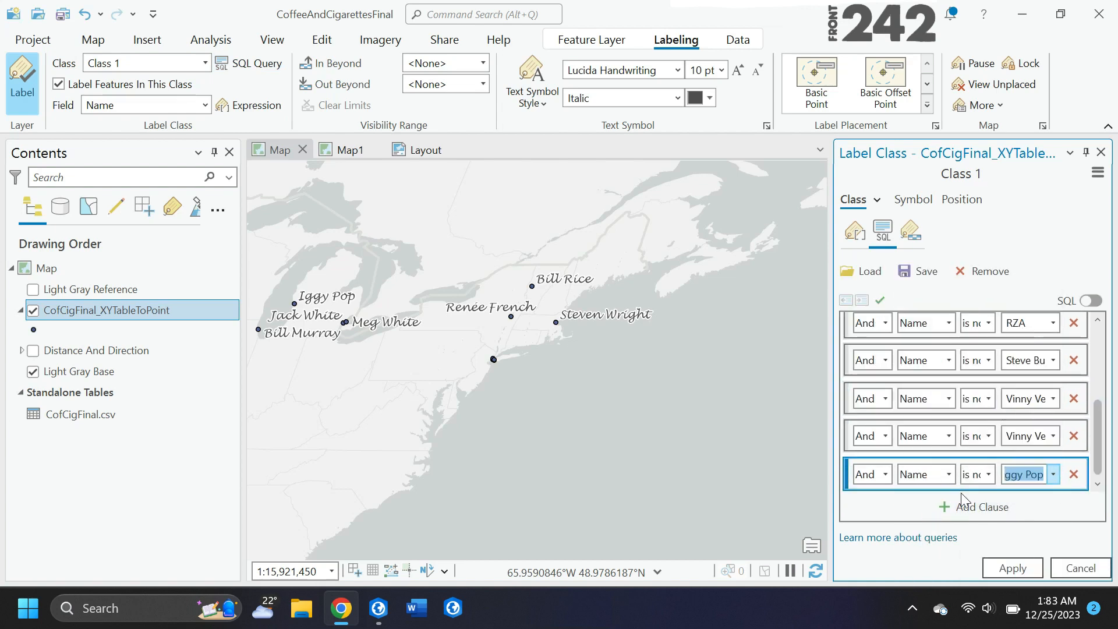
pyautogui.click(968, 506)
pyautogui.click(948, 474)
pyautogui.click(915, 511)
pyautogui.click(988, 474)
pyautogui.click(932, 263)
pyautogui.click(1053, 473)
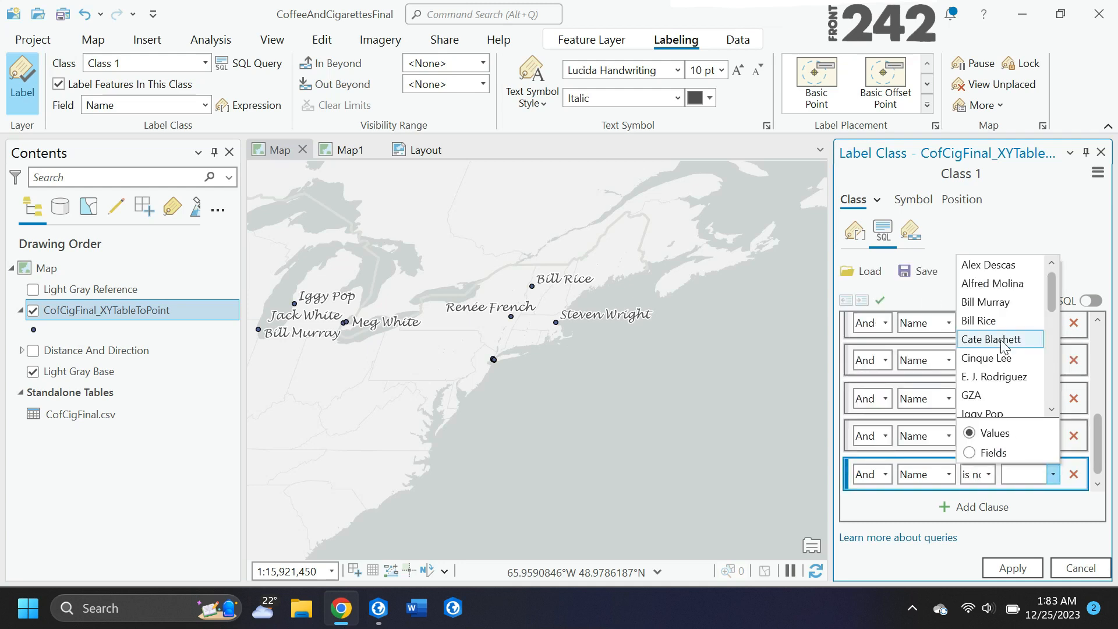
pyautogui.click(1000, 321)
# - Add And clauses for Taylor Mead and Jack White to the label query and apply it
pyautogui.click(970, 506)
pyautogui.click(948, 474)
pyautogui.click(915, 511)
pyautogui.click(988, 474)
pyautogui.click(1053, 474)
pyautogui.click(993, 413)
pyautogui.click(969, 506)
pyautogui.click(1012, 341)
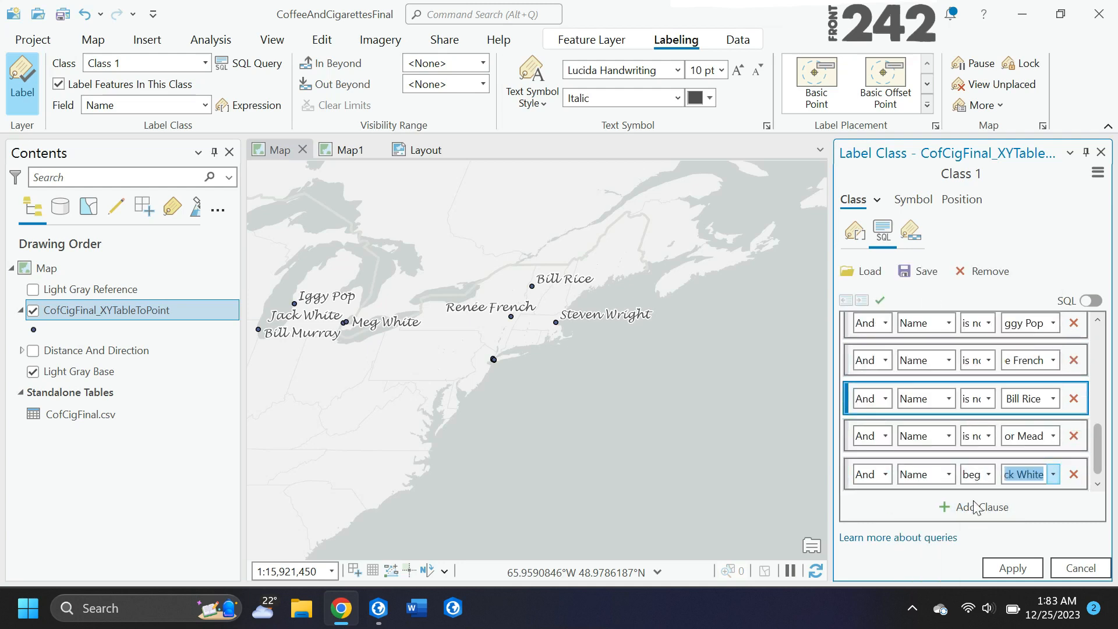
pyautogui.click(1003, 342)
pyautogui.click(1012, 567)
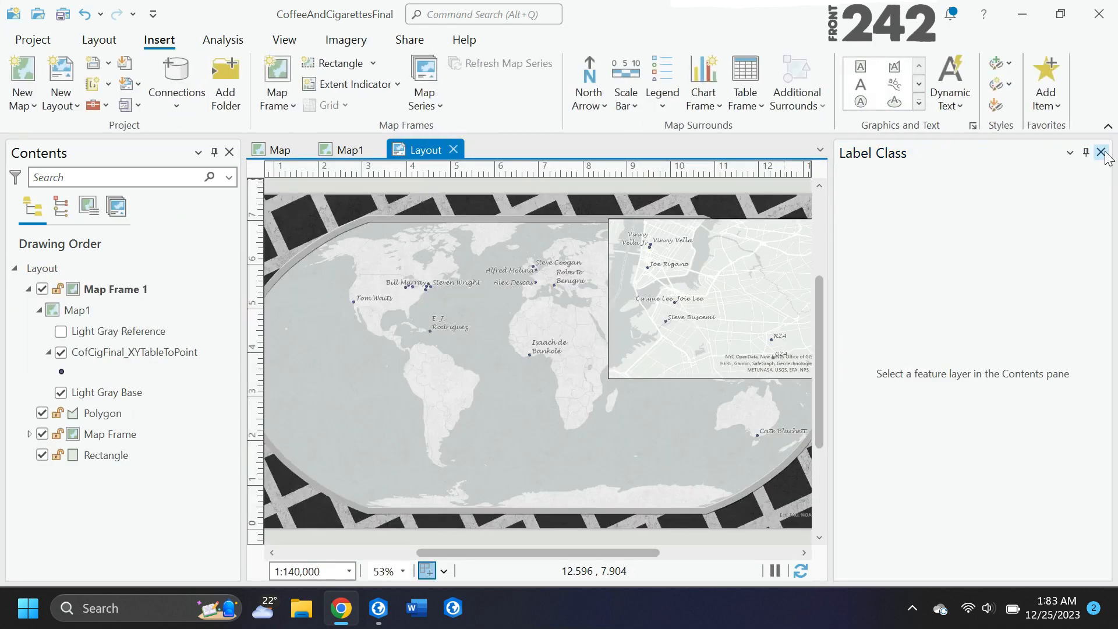
# - Insert a text box over northern Canada reading Taylor Mead, Jack White and Meg White on separate lines, with its properties open
pyautogui.click(1101, 152)
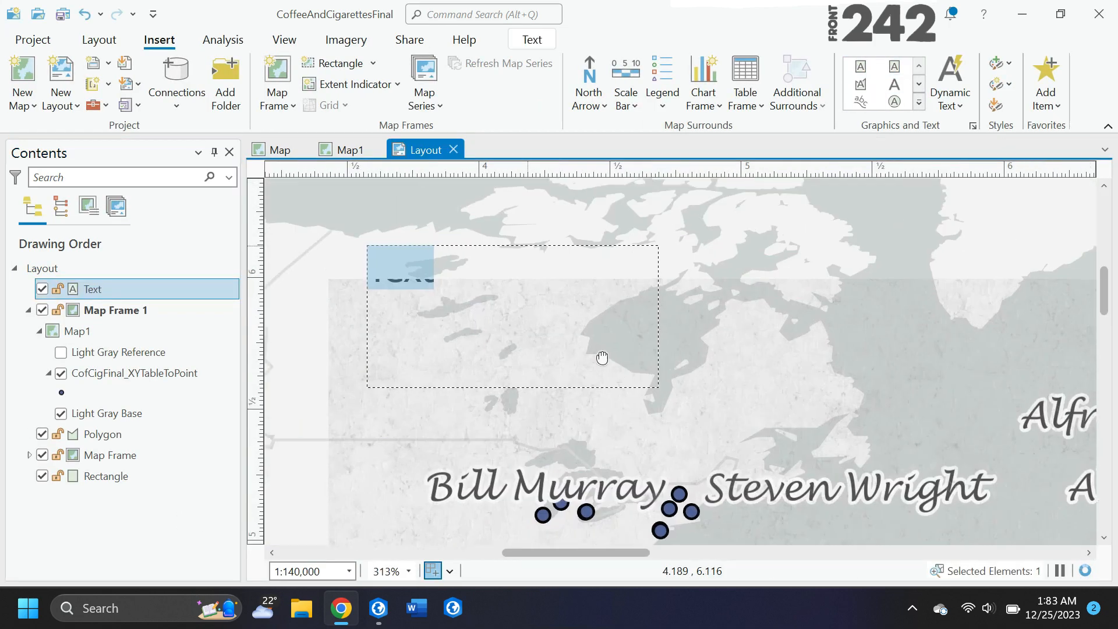
pyautogui.rightClick(170, 289)
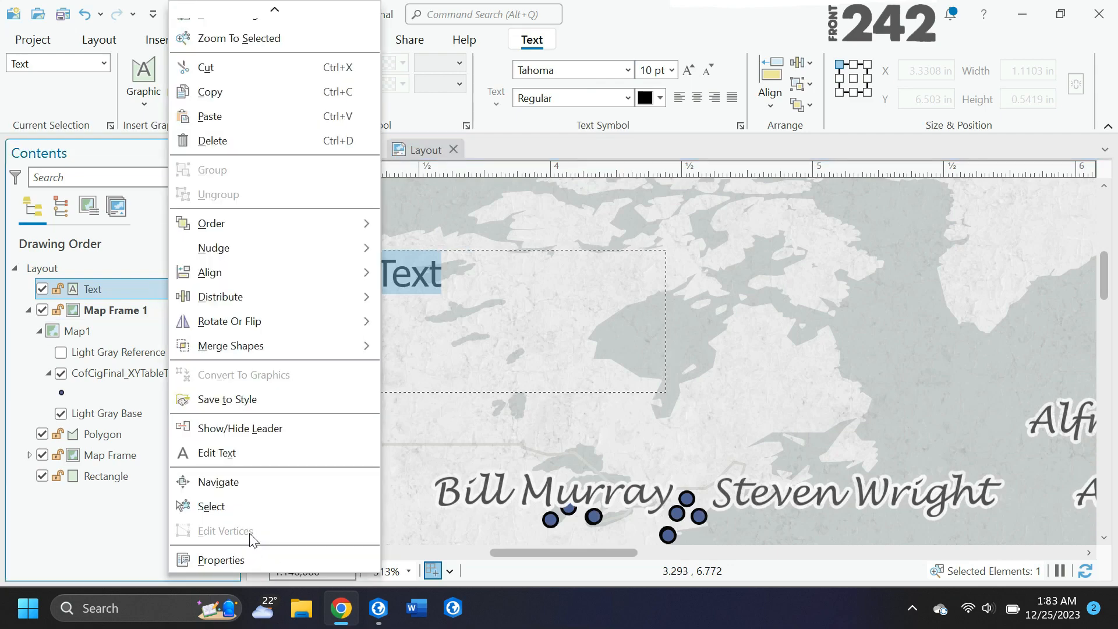
pyautogui.click(221, 554)
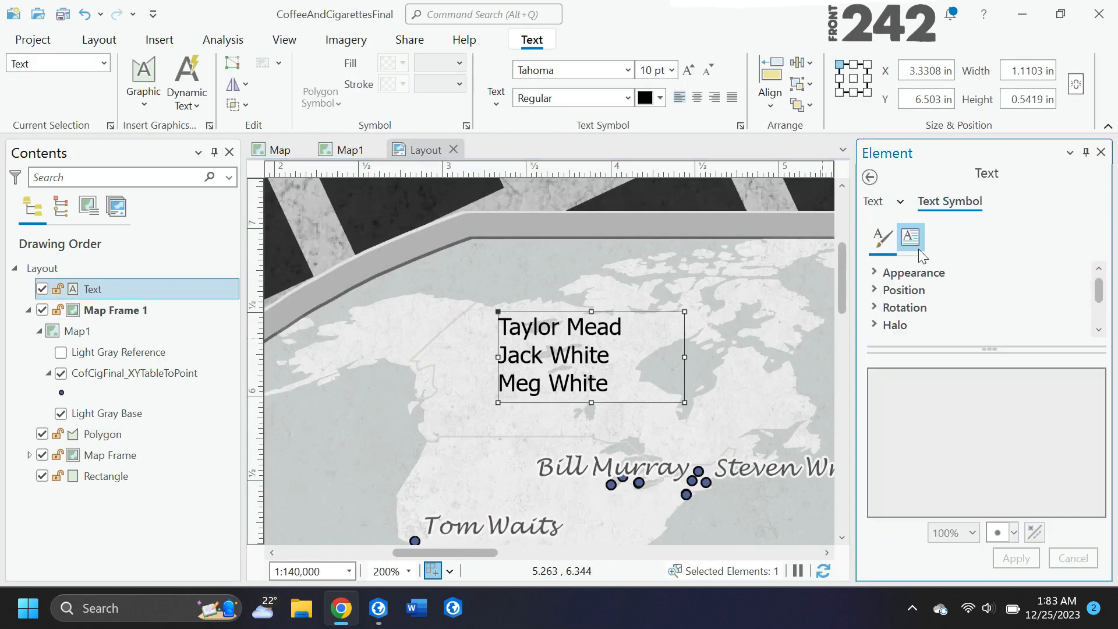
# - Format the three-name text in italic Lucida Handwriting with a dark grey colour and a white halo, and apply it
pyautogui.click(897, 307)
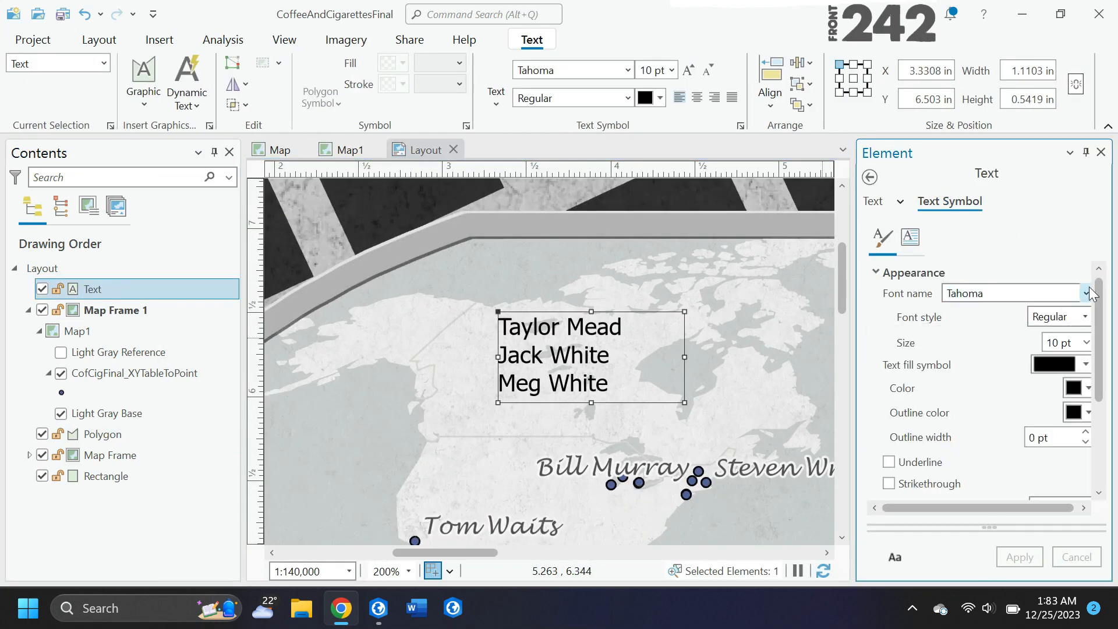
pyautogui.click(1086, 293)
pyautogui.scroll(5, 962, 467)
pyautogui.click(955, 406)
pyautogui.click(1019, 556)
pyautogui.click(1077, 387)
pyautogui.click(873, 295)
pyautogui.scroll(-3, 966, 402)
pyautogui.click(1020, 557)
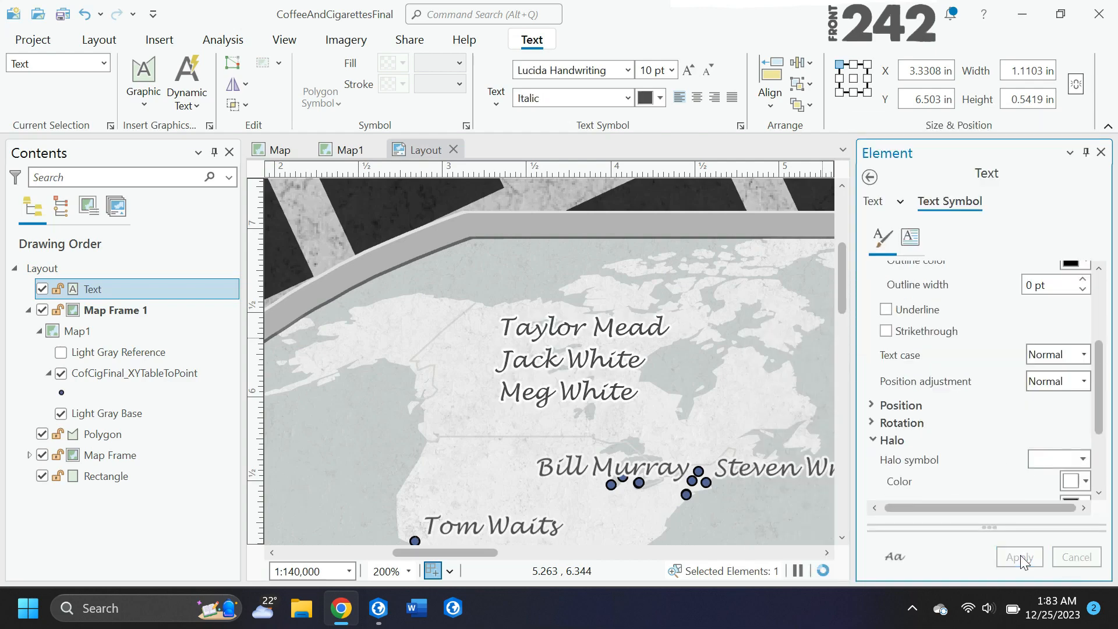
# - Move the three-name text block eastward over Canada and paste a copy of it reading Bill Murray
pyautogui.moveTo(607, 347); pyautogui.dragTo(678, 358)
pyautogui.click(482, 451)
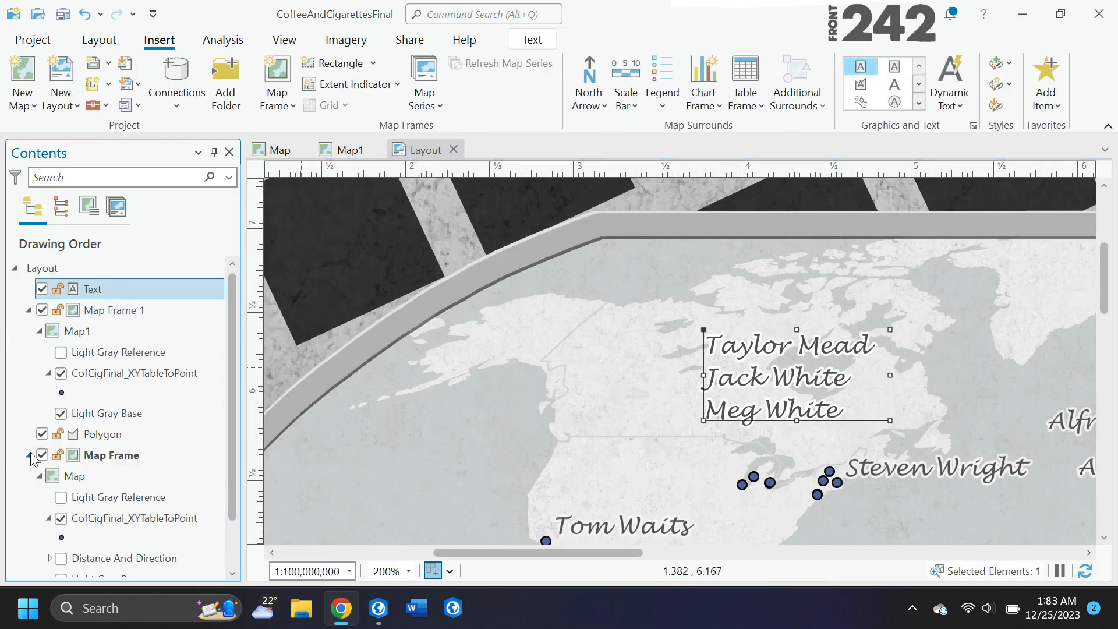
pyautogui.hotkey('ctrl', 'v')
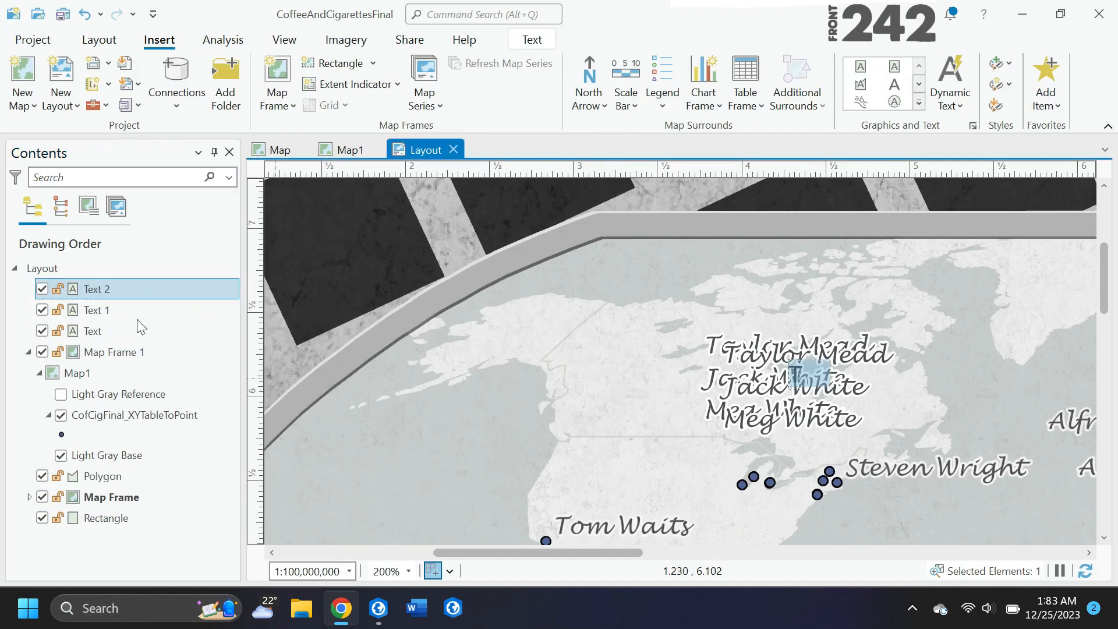
pyautogui.rightClick(124, 290)
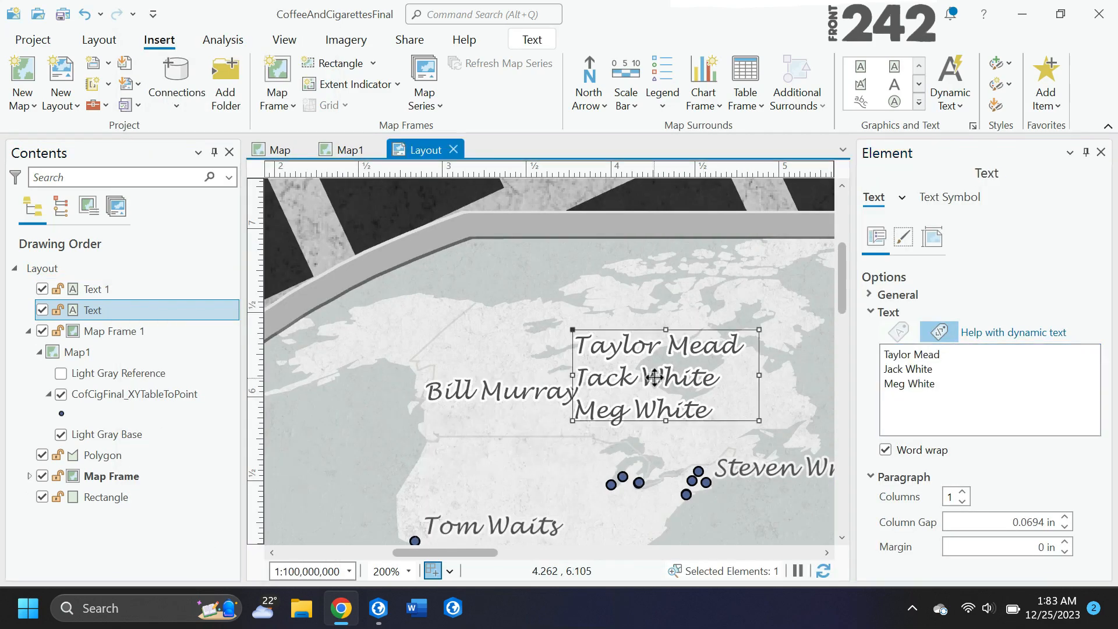
pyautogui.click(473, 425)
# - Paste another label copy reading Iggy Pop and place it above the Bill Murray label beside the Great Lakes points
pyautogui.hotkey('ctrl', 'v')
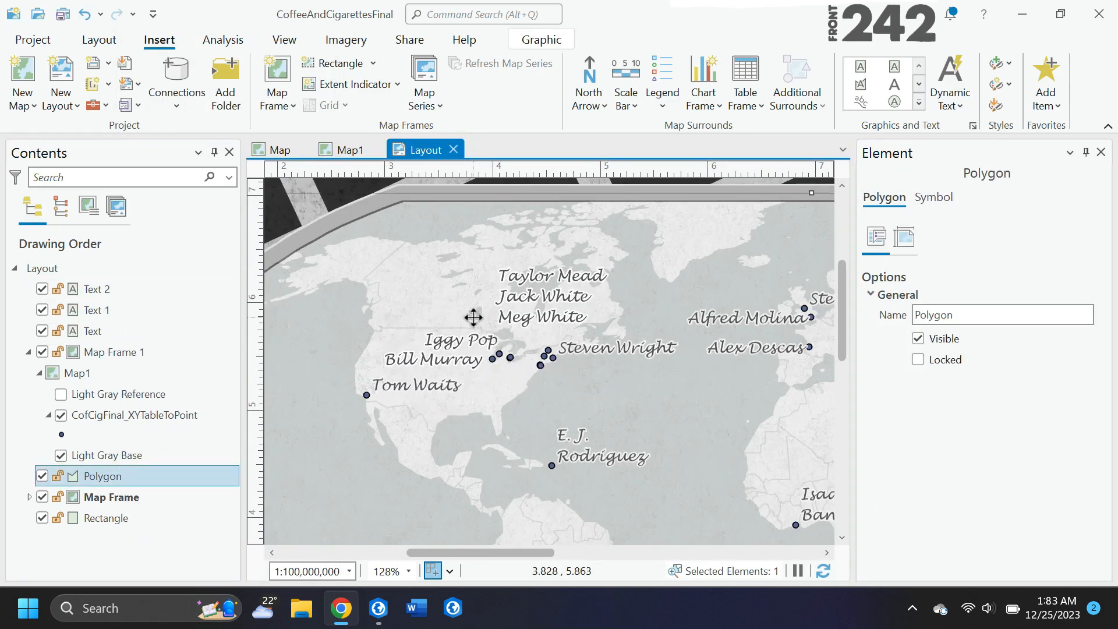
pyautogui.moveTo(482, 366); pyautogui.dragTo(504, 357)
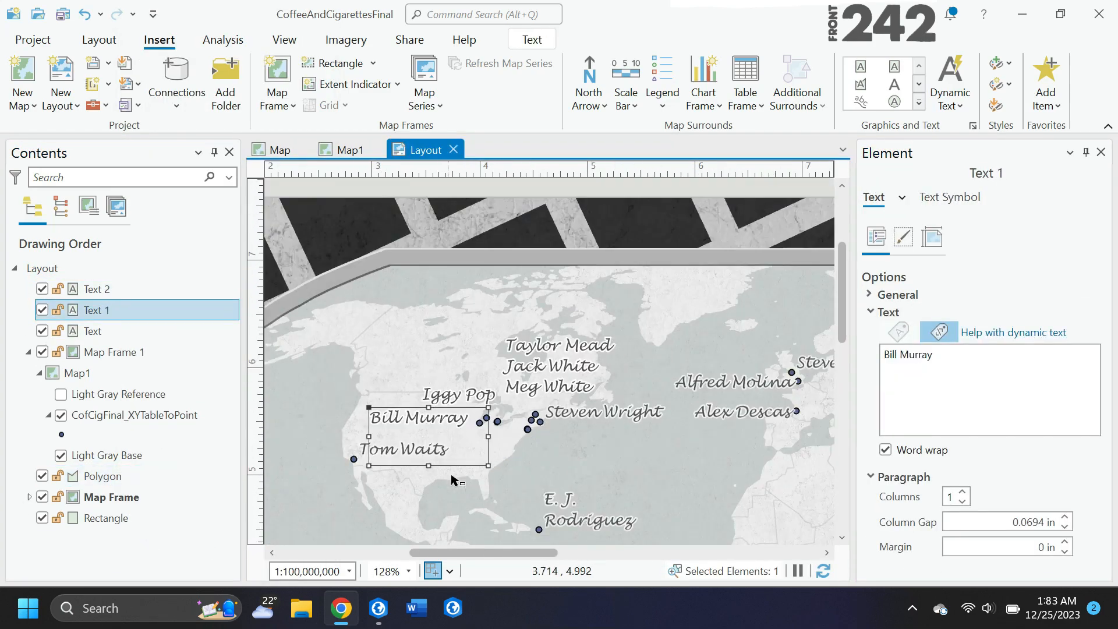
pyautogui.click(543, 336)
pyautogui.click(458, 395)
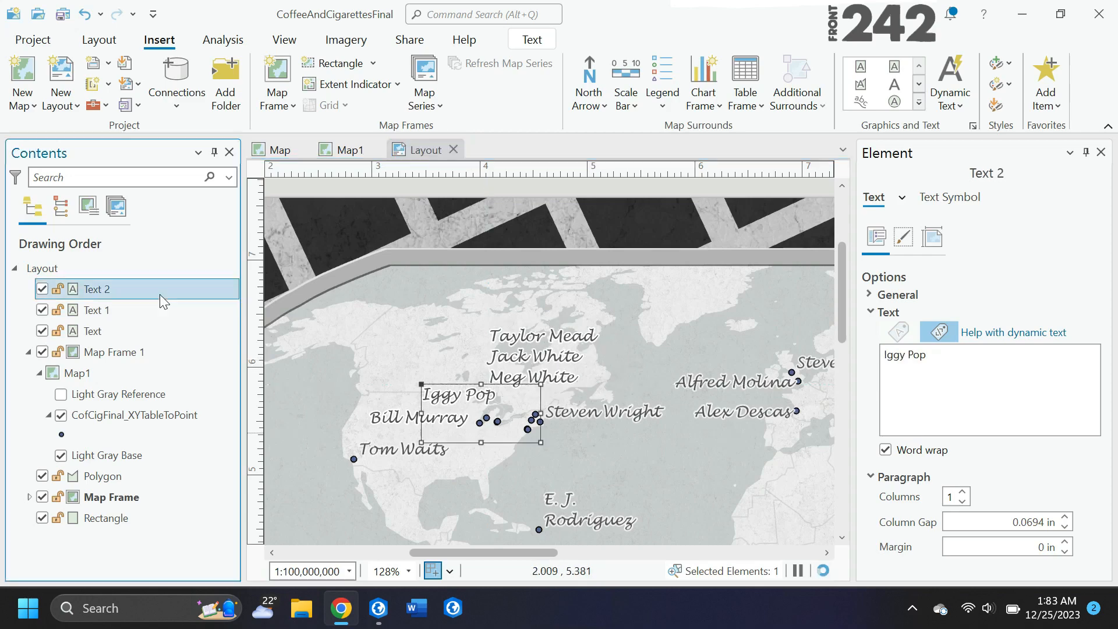
pyautogui.hotkey('ctrl', 'v')
pyautogui.moveTo(460, 395); pyautogui.dragTo(615, 394)
pyautogui.write('Bil')
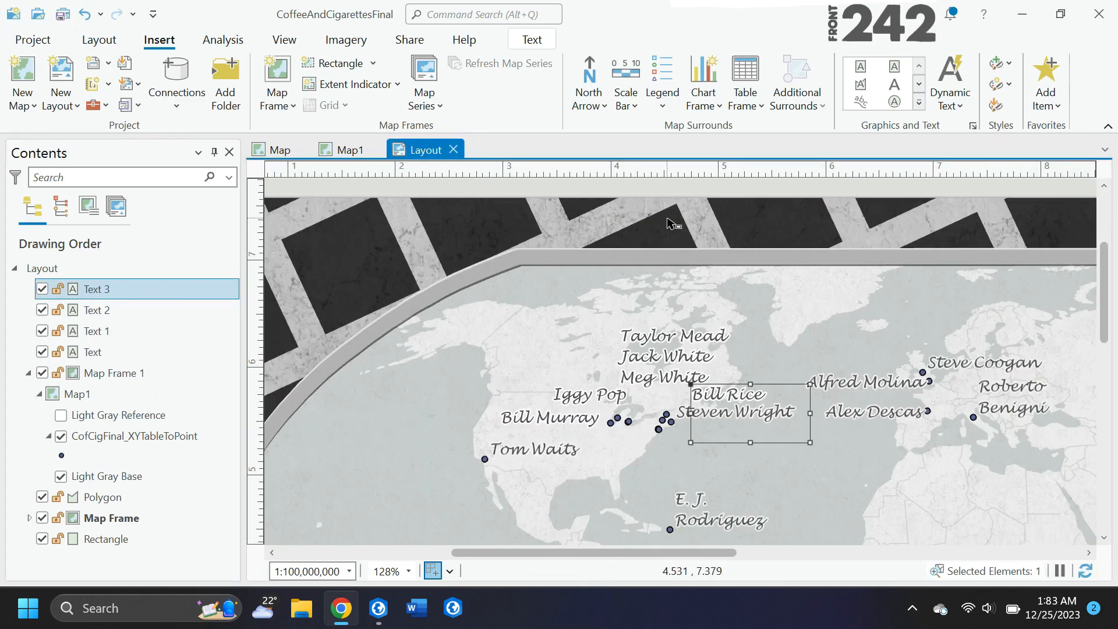
pyautogui.moveTo(727, 395); pyautogui.dragTo(700, 394)
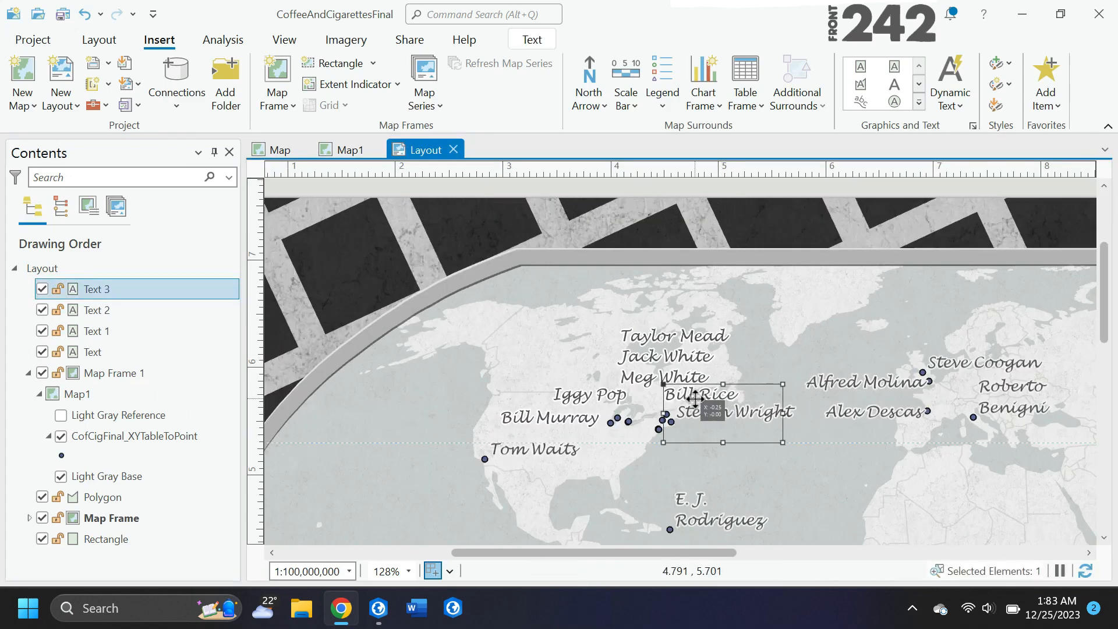
pyautogui.click(692, 339)
pyautogui.moveTo(692, 340); pyautogui.dragTo(692, 333)
# - Draw a line arrow from beneath Meg White toward the nearest Great Lakes point and open its symbol settings
pyautogui.click(895, 66)
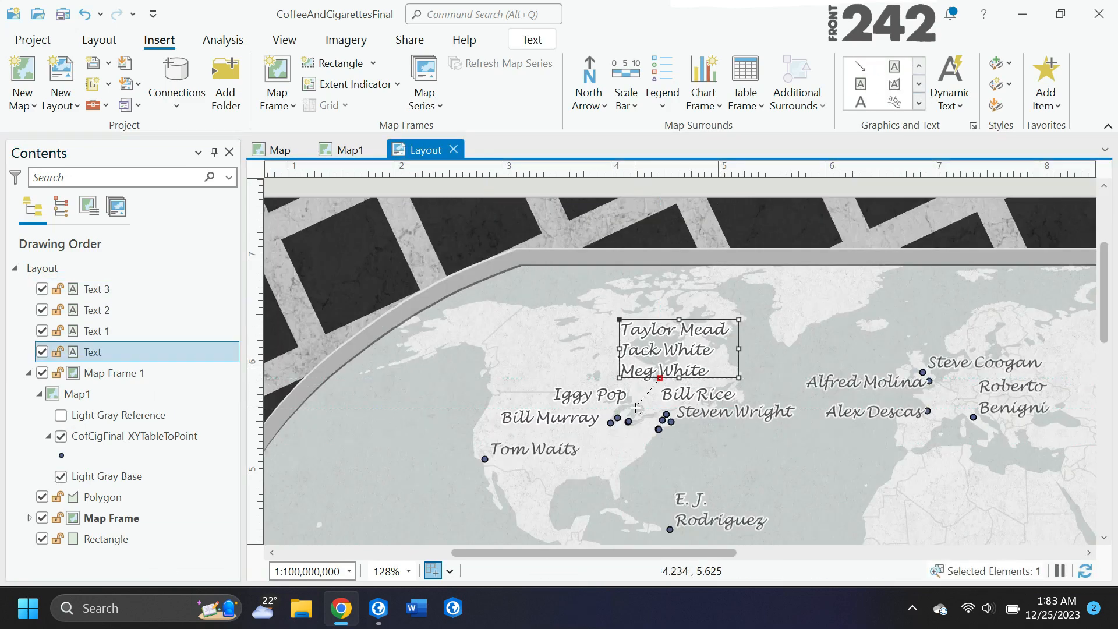
pyautogui.moveTo(658, 381); pyautogui.dragTo(635, 411)
pyautogui.scroll(5, 655, 406)
pyautogui.rightClick(647, 401)
pyautogui.click(510, 500)
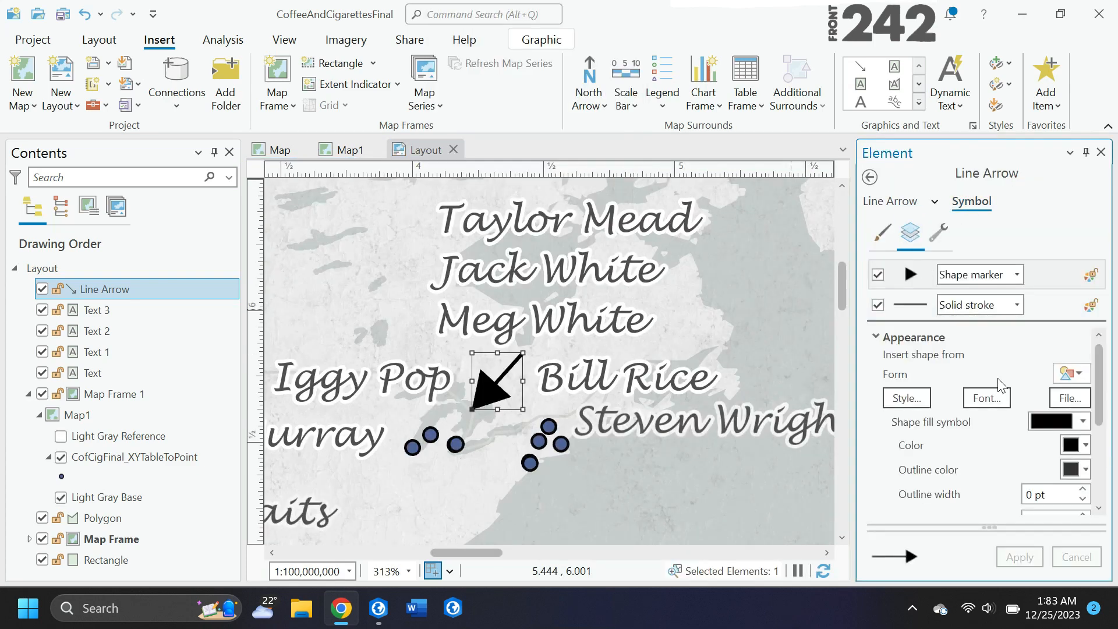
# - Style the line arrow with a smaller dark grey arrowhead and a dark grey solid stroke 1 pt wide
pyautogui.scroll(-2, 1048, 407)
pyautogui.click(1047, 305)
pyautogui.click(1097, 371)
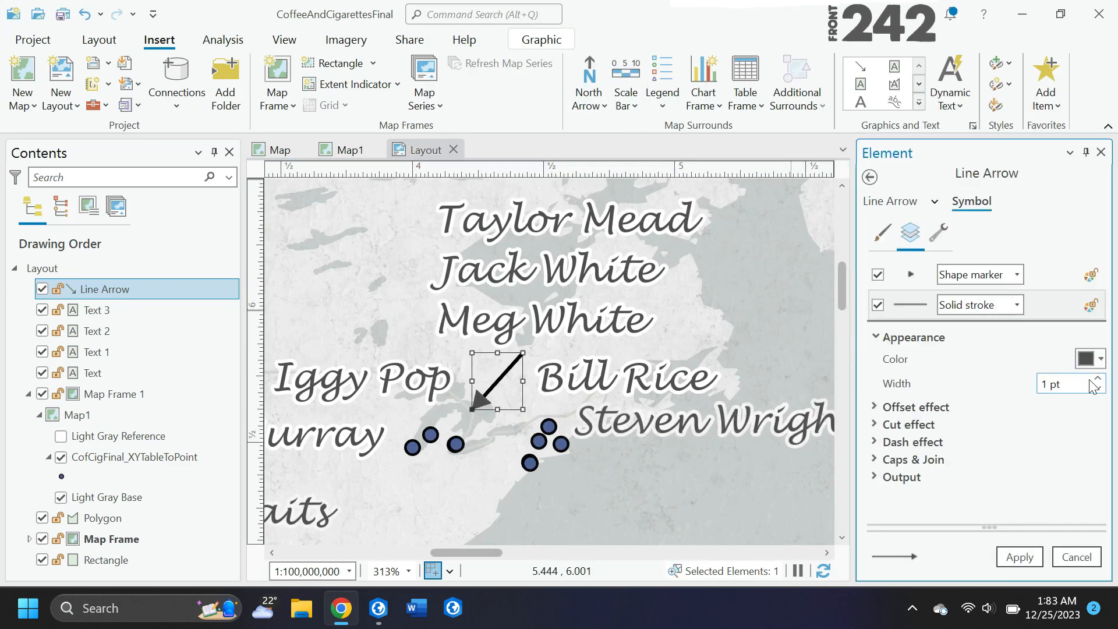
pyautogui.click(539, 469)
# - Move the New York inset's attribution text to the upper-left area of the inset frame
pyautogui.scroll(-5, 442, 217)
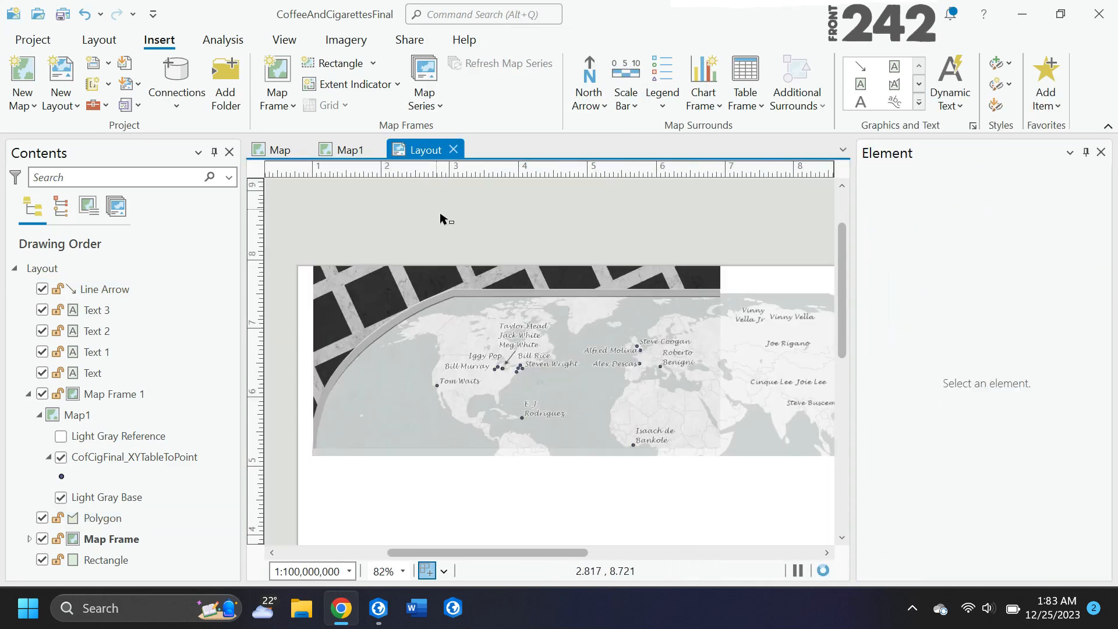
pyautogui.click(931, 334)
pyautogui.rightClick(589, 353)
pyautogui.click(600, 529)
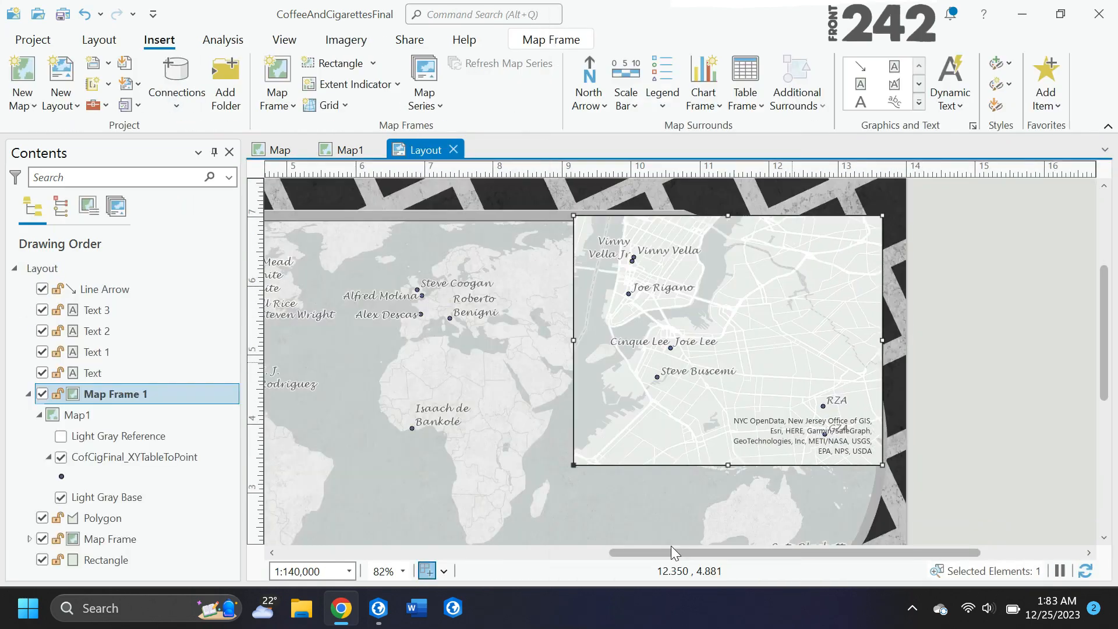
pyautogui.scroll(3, 883, 370)
pyautogui.scroll(2, 814, 382)
pyautogui.moveTo(766, 297); pyautogui.dragTo(474, 271)
pyautogui.scroll(-5, 474, 271)
# - Place the New York inset map frame beneath the polygon border in the drawing order
pyautogui.moveTo(112, 392); pyautogui.dragTo(112, 422)
pyautogui.rightClick(112, 414)
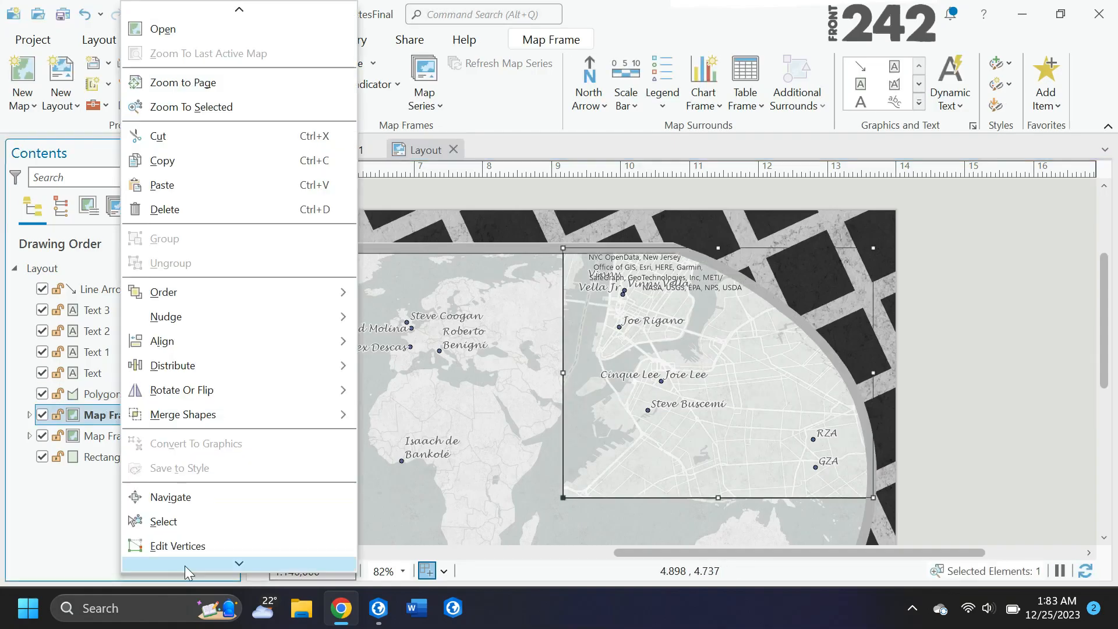
pyautogui.press('Escape')
pyautogui.scroll(-2, 878, 221)
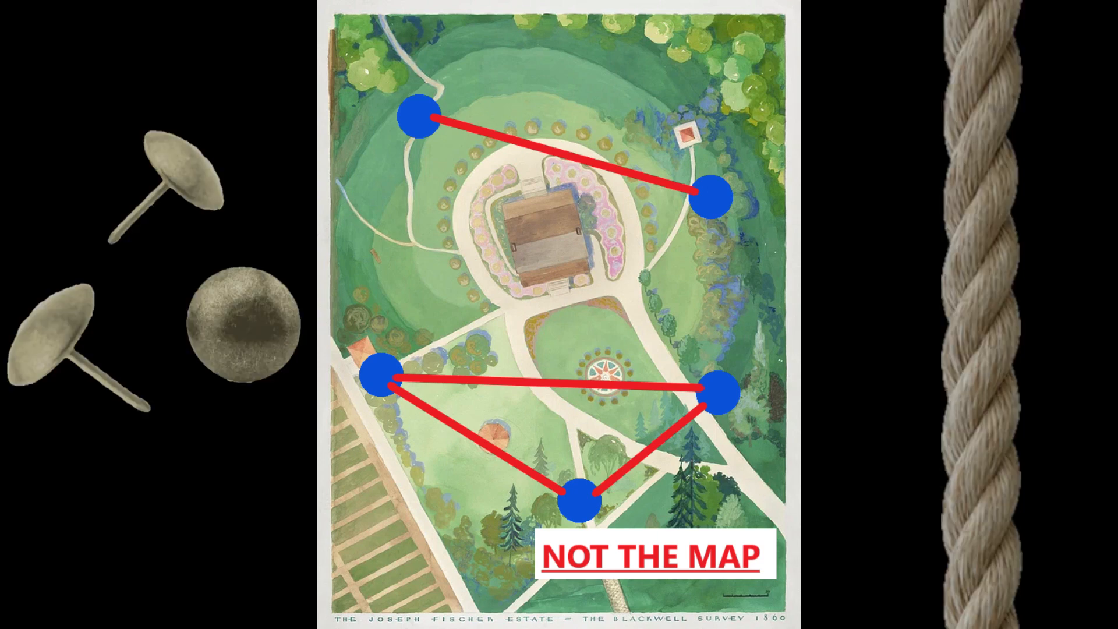
# - Change the main map's CofCigFinal_XYTableToPoint symbol from a shape to a picture marker
pyautogui.click(27, 329)
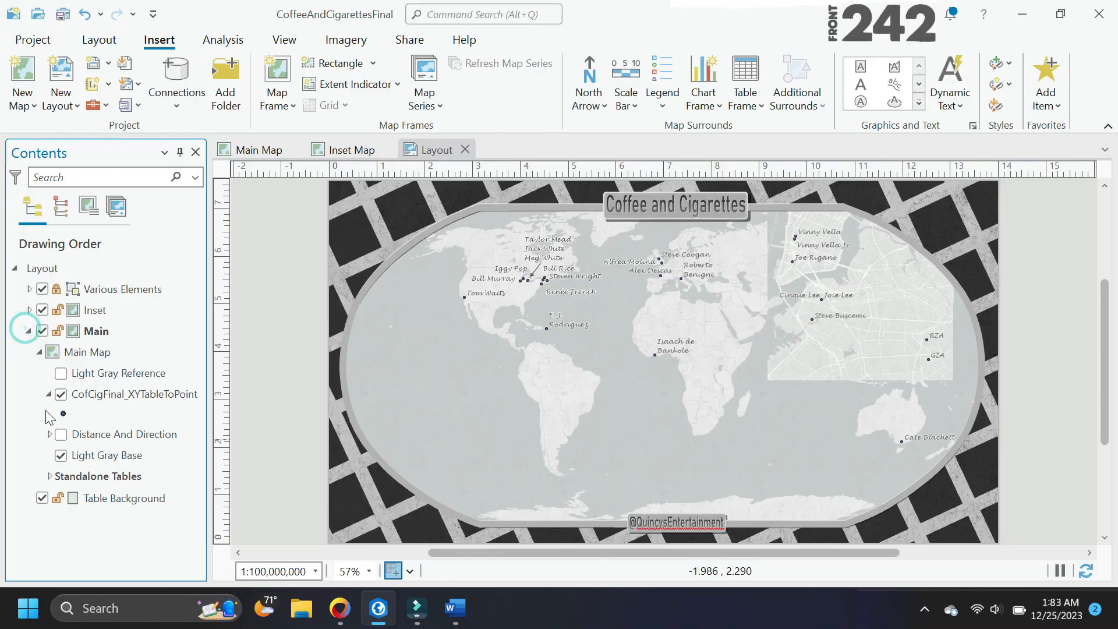
pyautogui.click(64, 412)
pyautogui.click(838, 200)
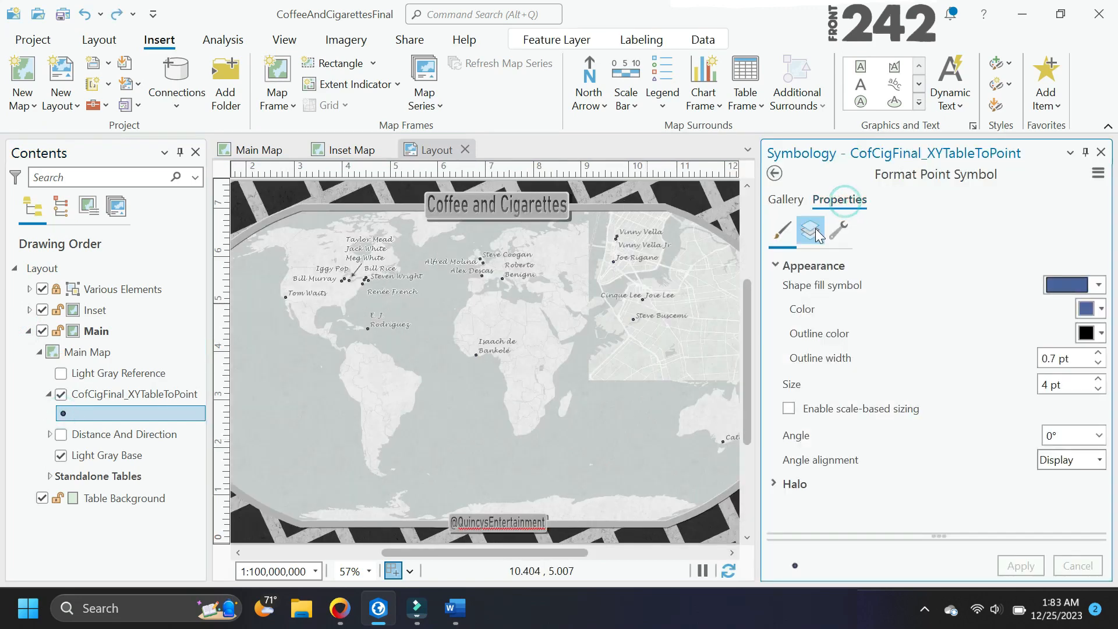
pyautogui.click(880, 273)
pyautogui.click(867, 309)
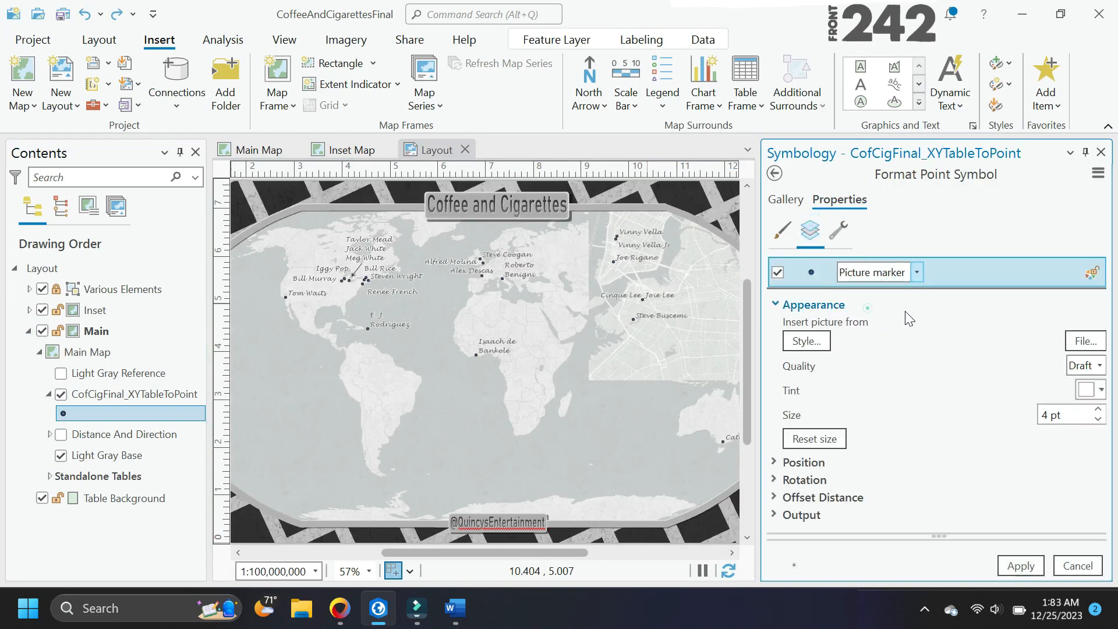
# - Load the thumbtack picture file into the point marker, set its size to 6 pt and apply it
pyautogui.click(1084, 340)
pyautogui.click(809, 356)
pyautogui.click(1001, 505)
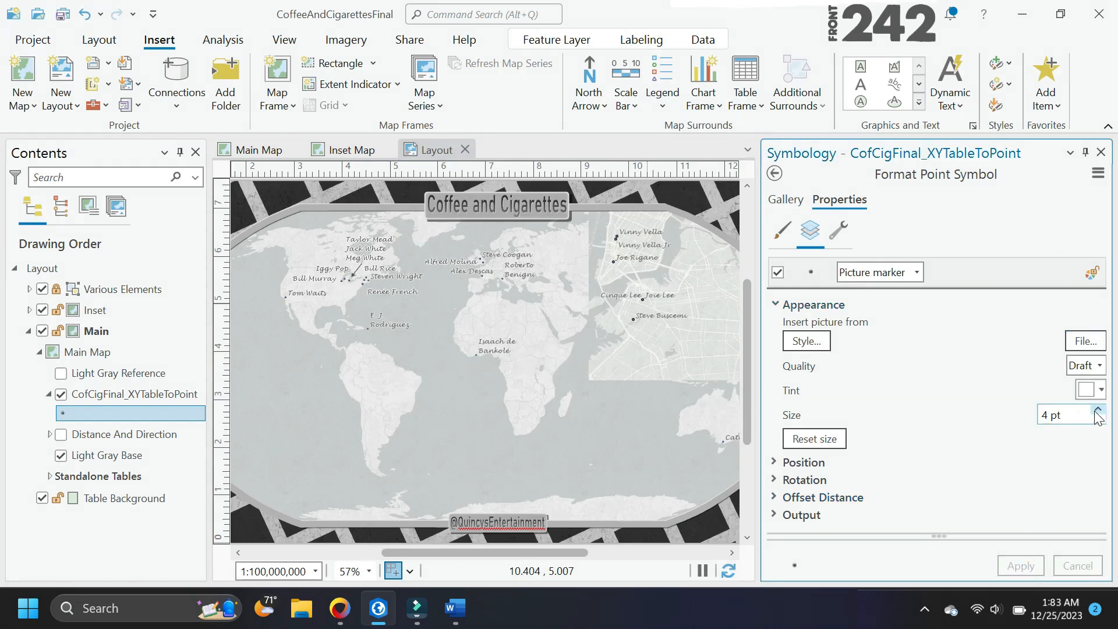
pyautogui.click(1017, 564)
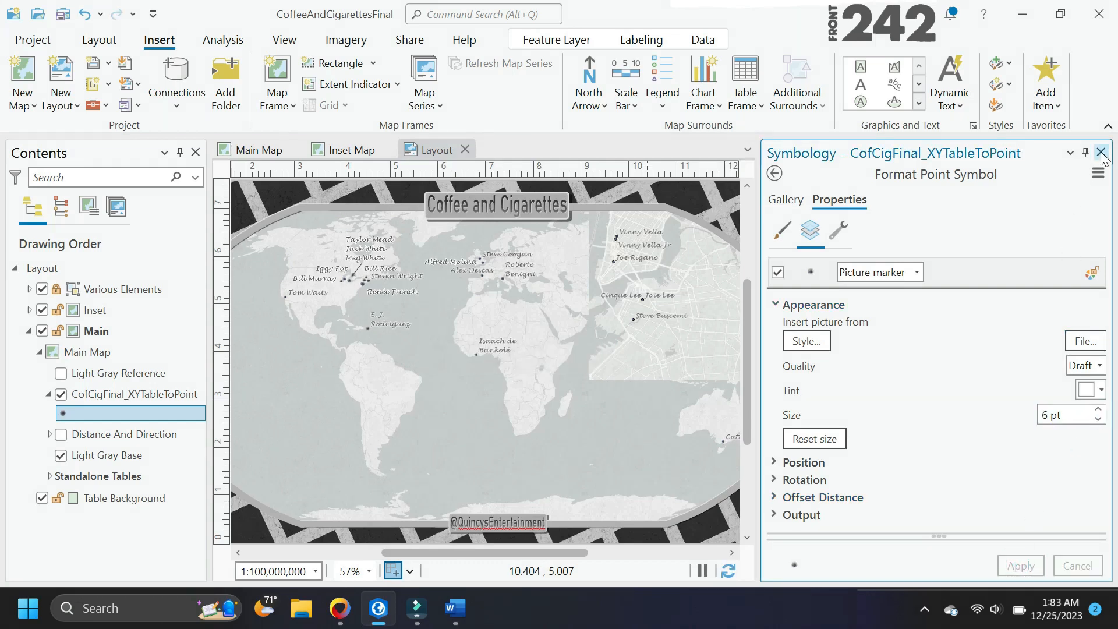
# - Hide the Distance And Direction layer and draw a curve graphic between the Alex Descas and Isaach de Bankolé points
pyautogui.scroll(5, 362, 283)
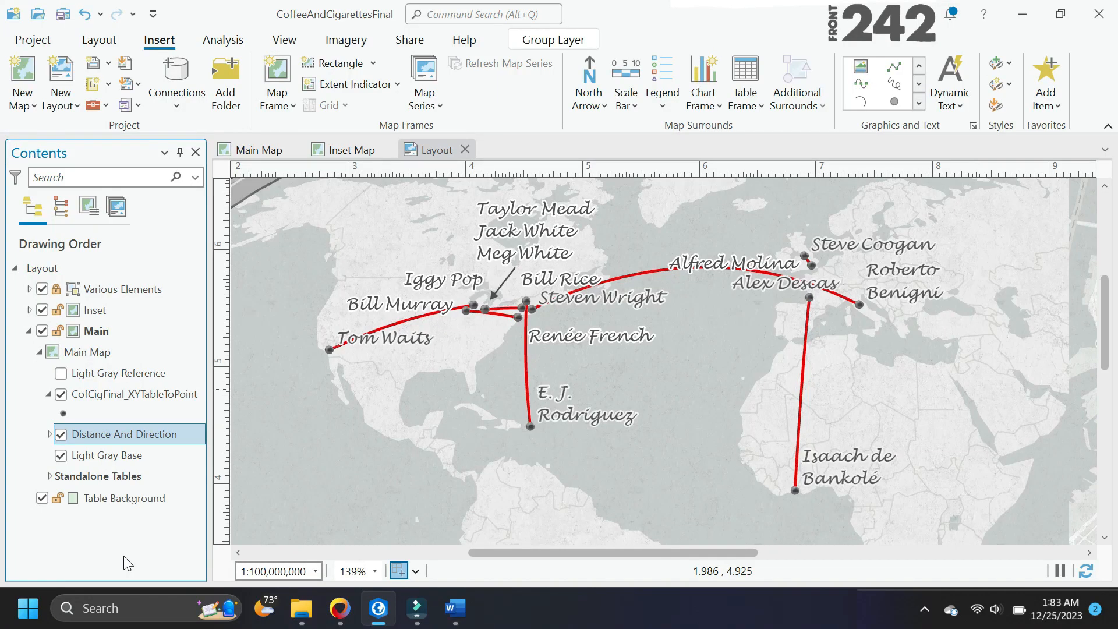
pyautogui.click(61, 434)
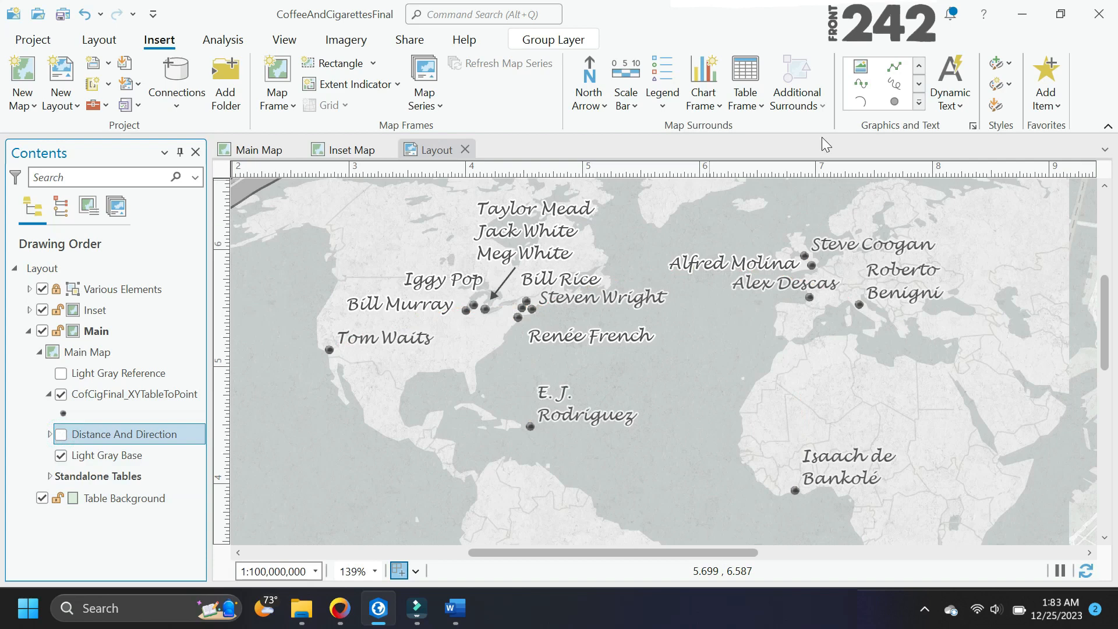
pyautogui.click(874, 89)
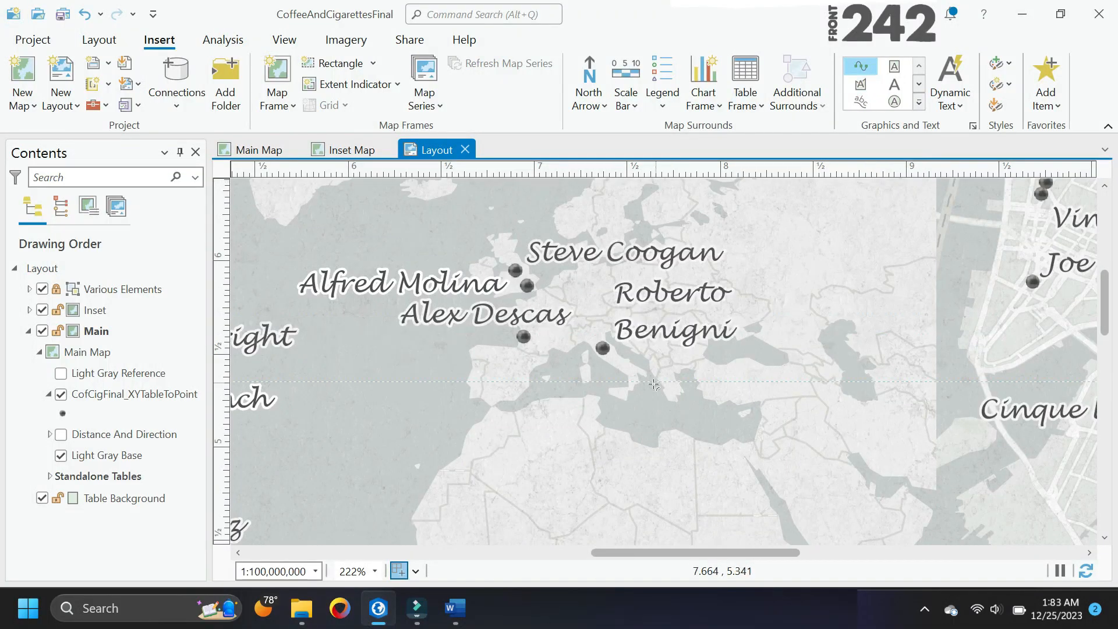
pyautogui.scroll(12, 528, 341)
pyautogui.click(479, 260)
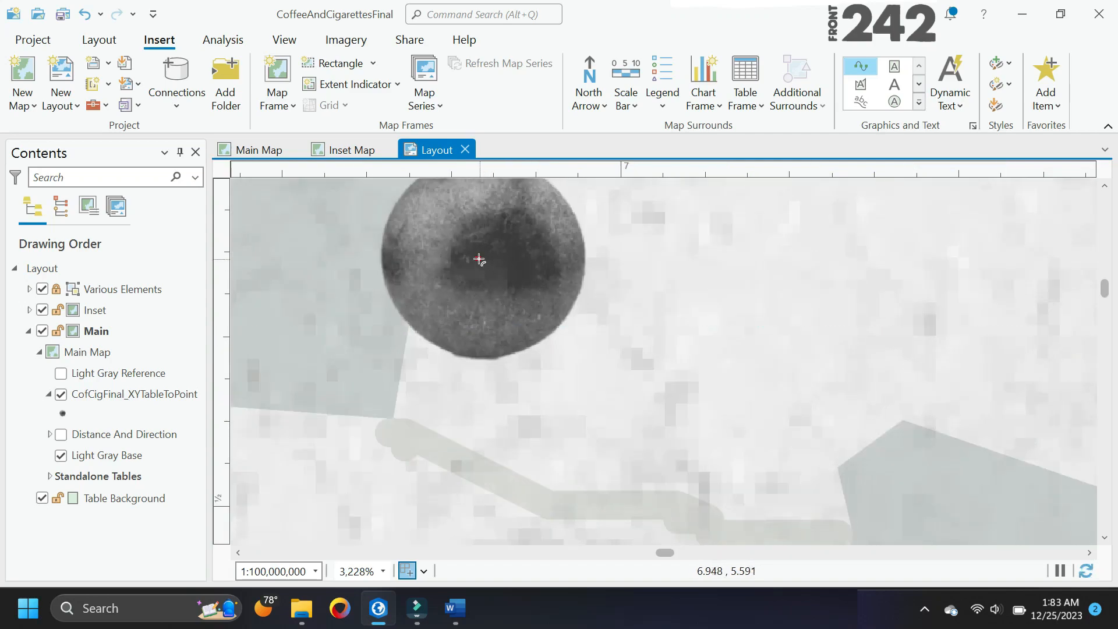
pyautogui.scroll(-14, 490, 217)
pyautogui.scroll(4, 479, 416)
pyautogui.scroll(10, 479, 416)
pyautogui.doubleClick(478, 416)
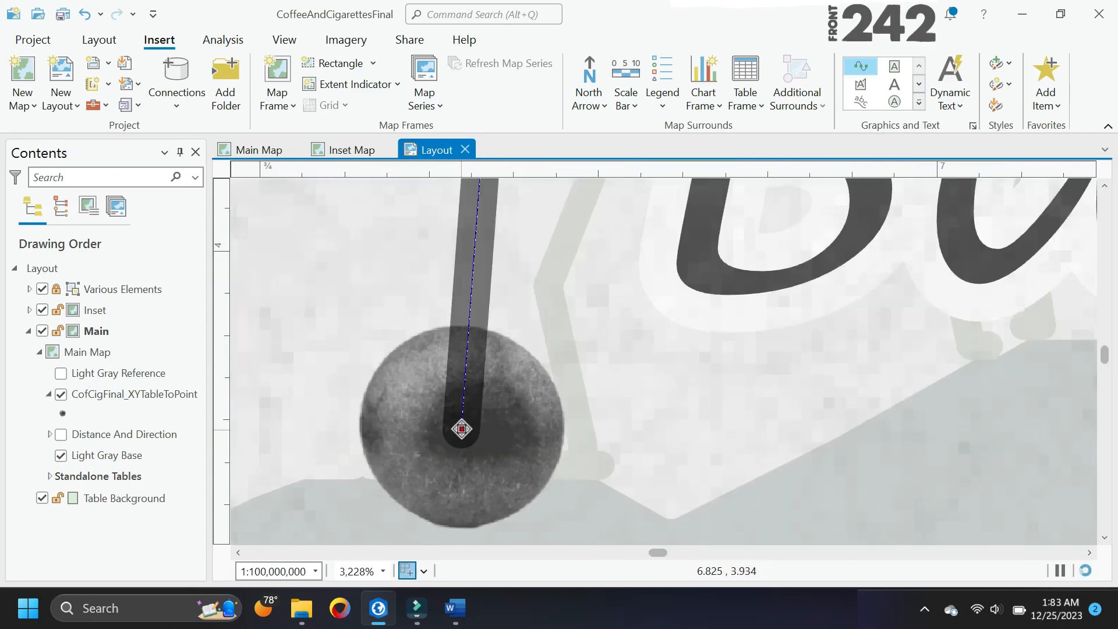
pyautogui.scroll(-10, 479, 415)
pyautogui.scroll(3, 500, 396)
pyautogui.moveTo(574, 300); pyautogui.dragTo(566, 379)
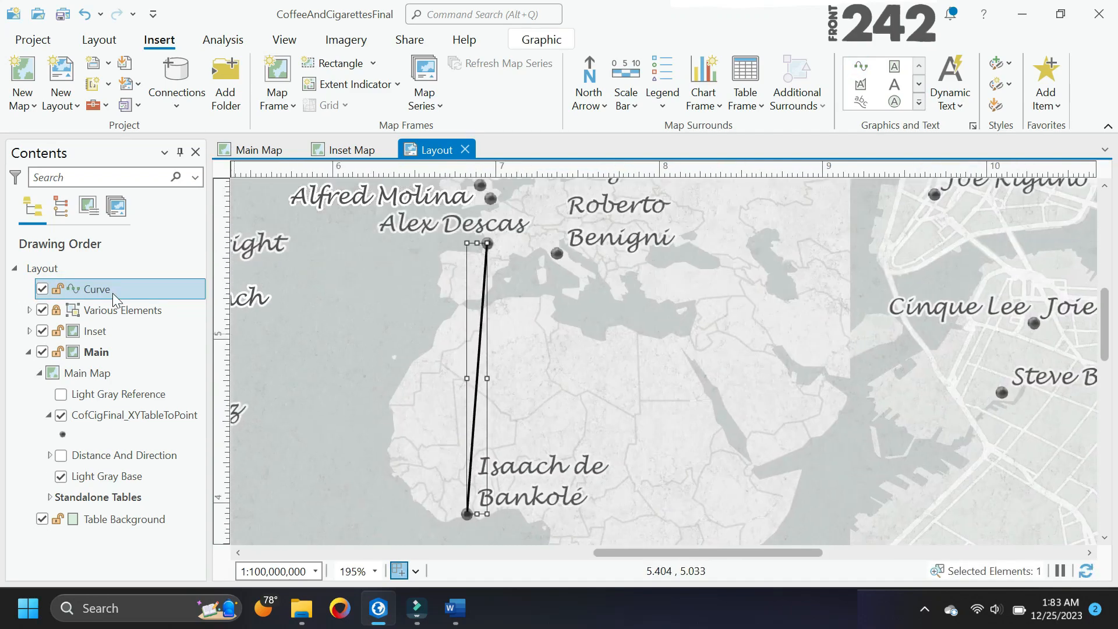
# - Change the new curve's symbol to a picture stroke that uses the brown rope image
pyautogui.rightClick(111, 296)
pyautogui.click(214, 519)
pyautogui.click(920, 201)
pyautogui.click(910, 233)
pyautogui.click(976, 282)
pyautogui.click(978, 294)
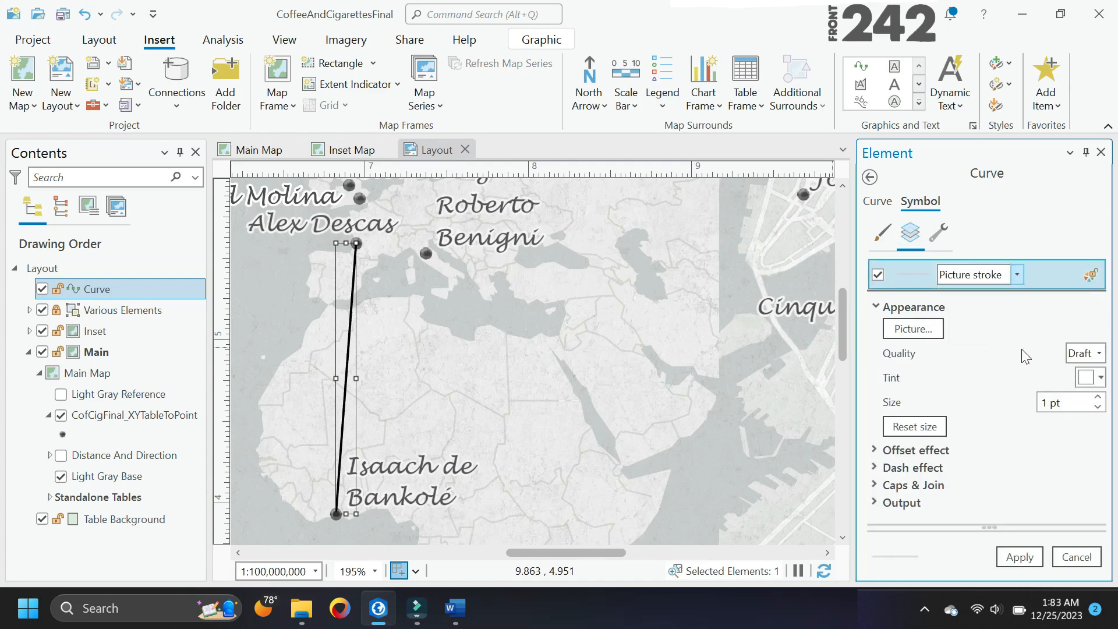
pyautogui.click(914, 326)
pyautogui.click(815, 379)
pyautogui.click(1001, 505)
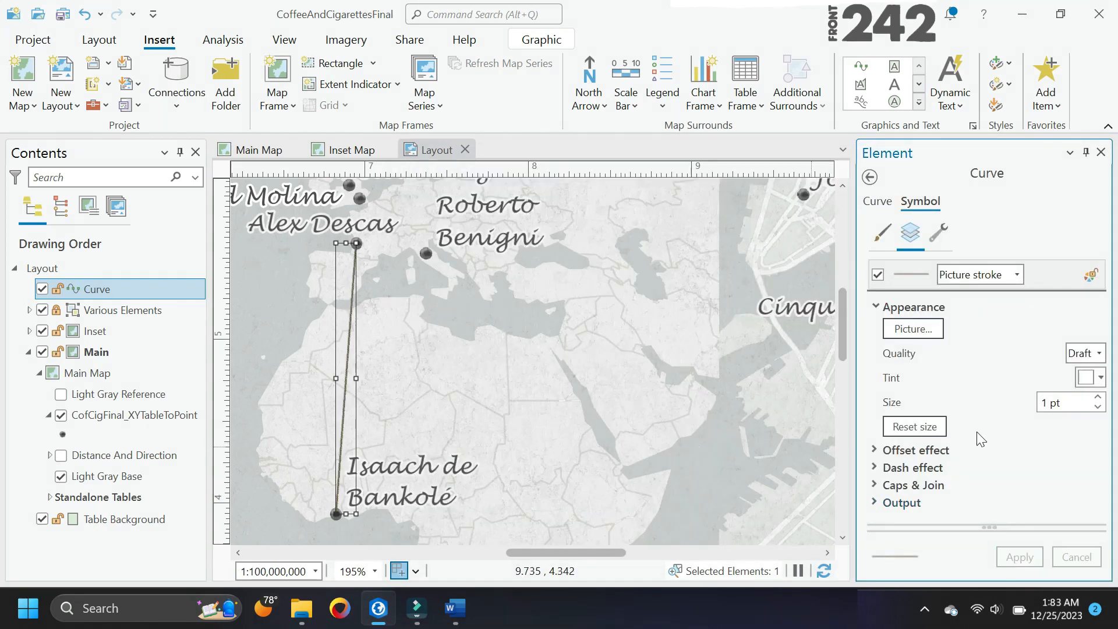
# - Set the curve's picture stroke size to 8 pt, apply it, and replace the rope image with A Nice Greyscale String.png
pyautogui.write('8')
pyautogui.click(1020, 559)
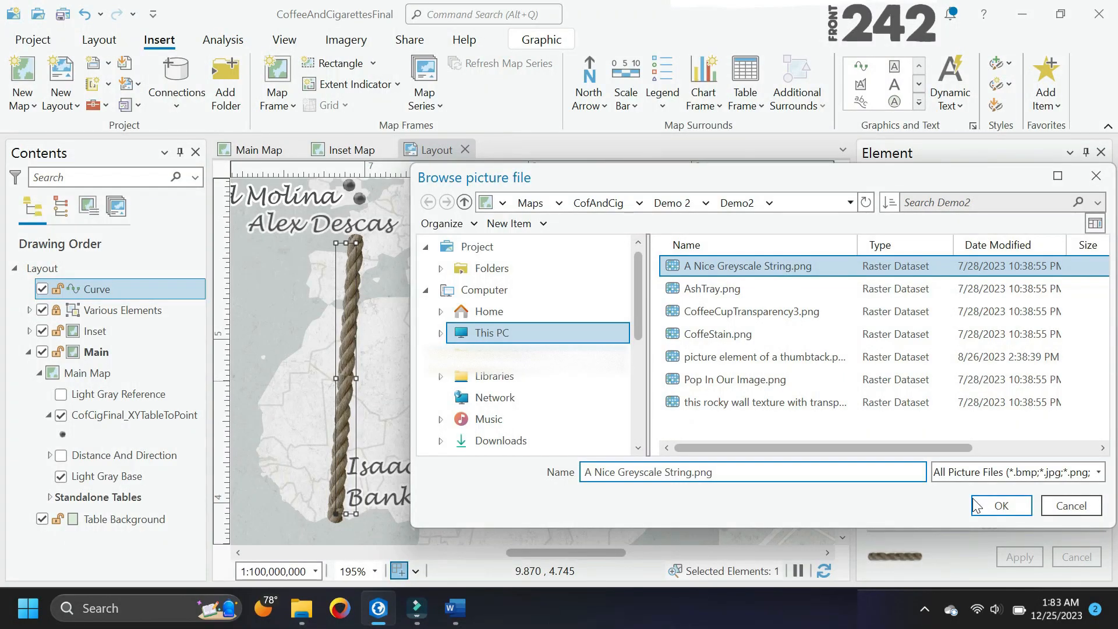
pyautogui.click(1001, 505)
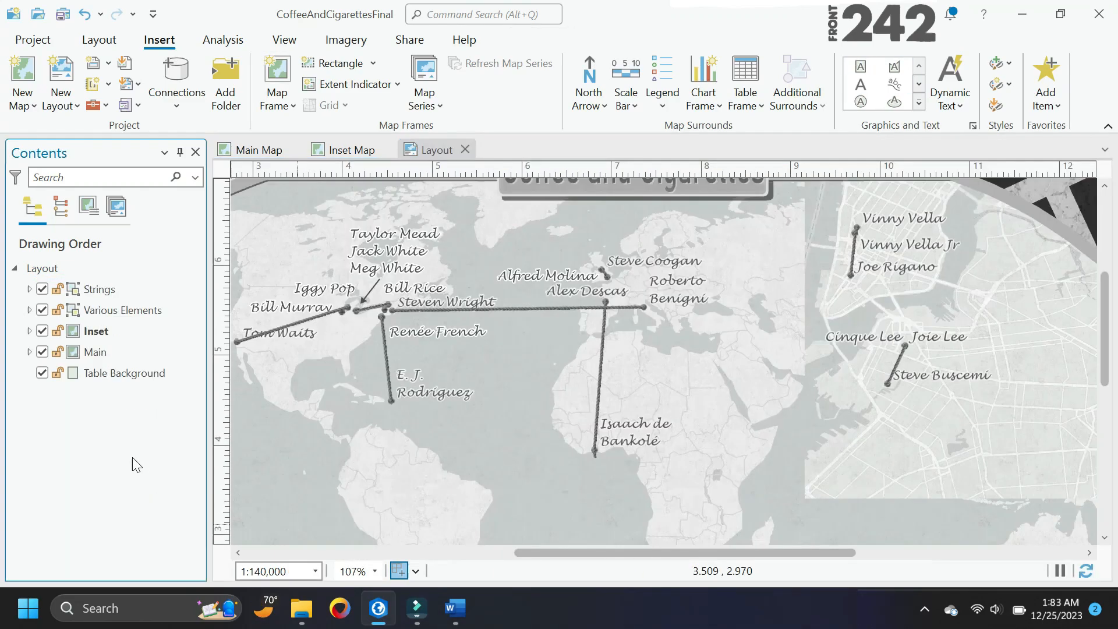
# - Duplicate the Strings group and place the copy directly beneath the original in the drawing order
pyautogui.rightClick(110, 292)
pyautogui.click(150, 147)
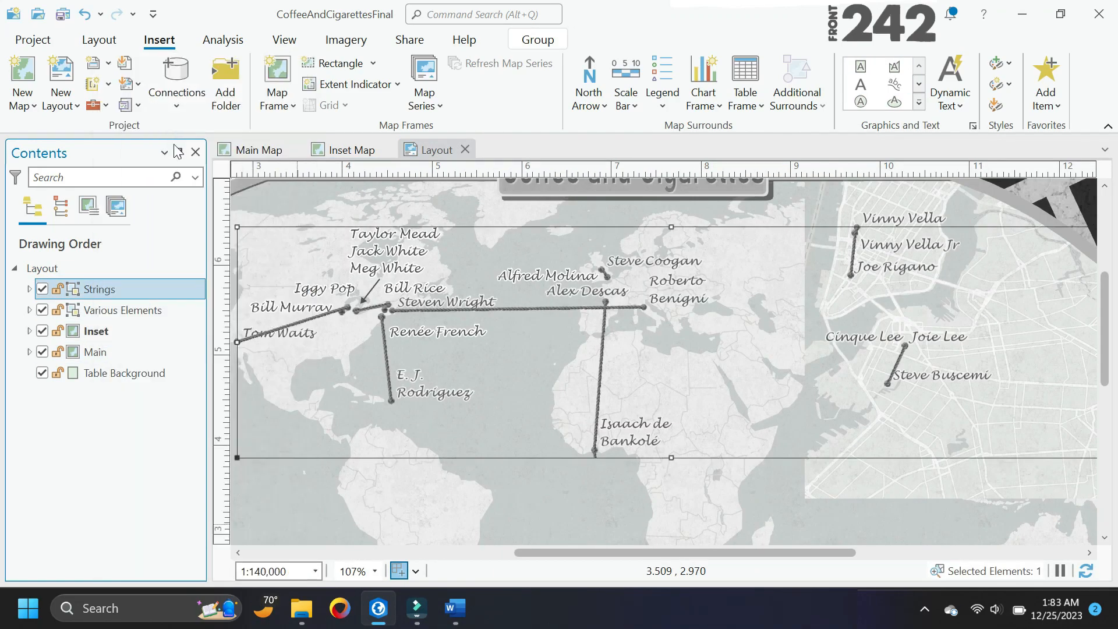
pyautogui.rightClick(145, 286)
pyautogui.click(199, 170)
pyautogui.click(29, 290)
pyautogui.moveTo(102, 290); pyautogui.dragTo(110, 320)
# - Tint the picture stroke of Curve 6 in the copied Strings 1 group semi-transparent black and apply it
pyautogui.moveTo(673, 406); pyautogui.dragTo(587, 382)
pyautogui.doubleClick(146, 499)
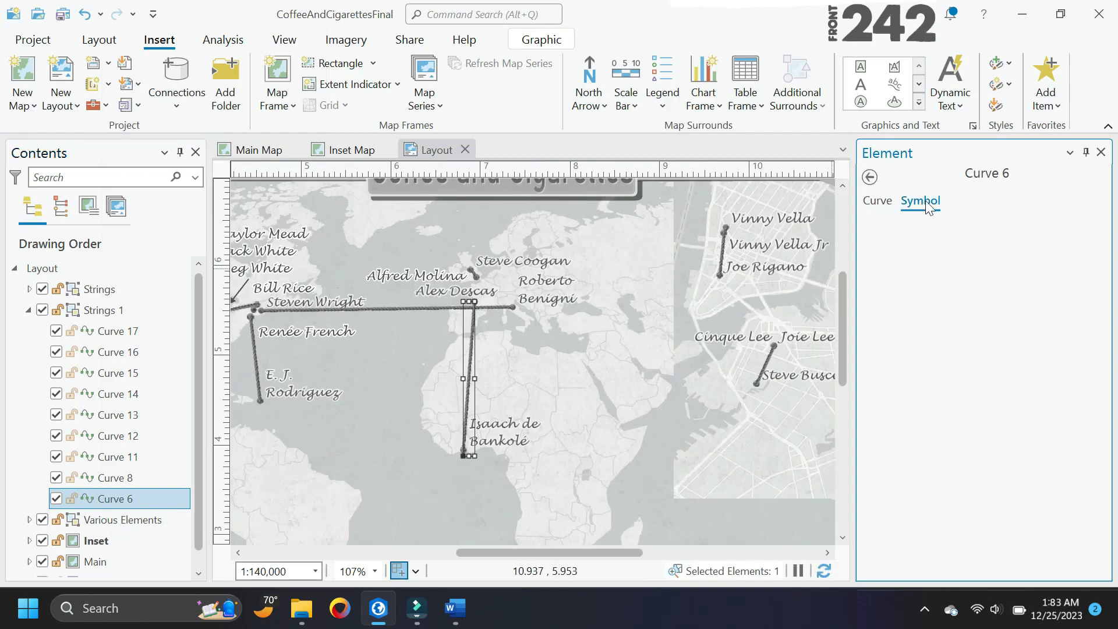
pyautogui.click(910, 232)
pyautogui.click(1085, 377)
pyautogui.click(873, 312)
pyautogui.click(1084, 377)
pyautogui.click(908, 355)
pyautogui.doubleClick(595, 364)
pyautogui.write('50')
pyautogui.click(676, 424)
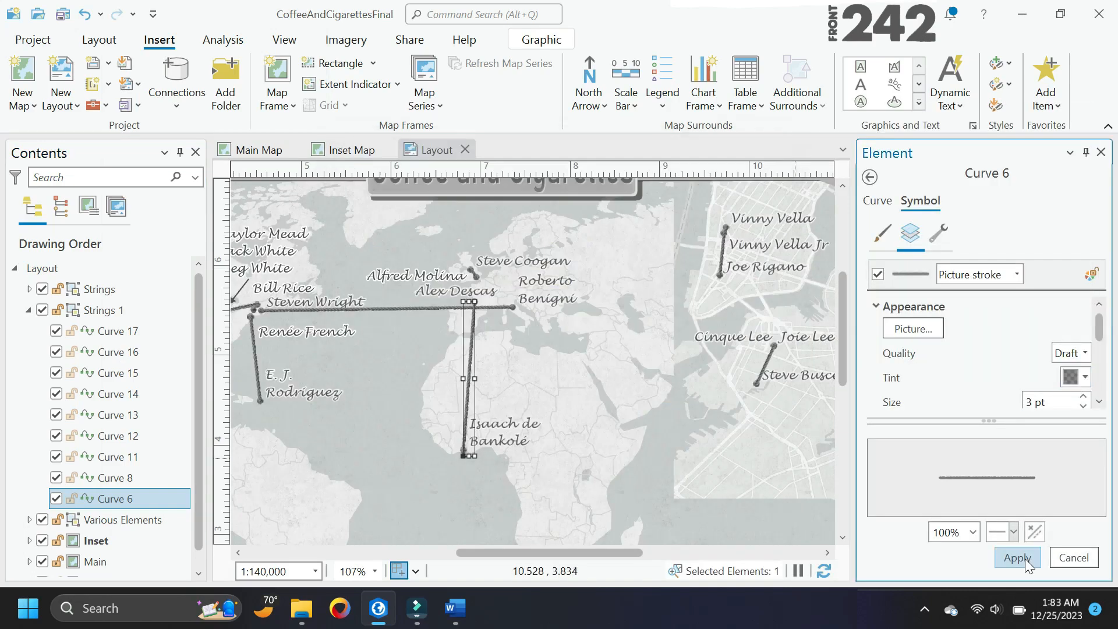
# - Edit the vertices of Curve 6 so it sits slightly offset as a shadow beside the Alex Descas to Isaach de Bankolé string
pyautogui.scroll(10, 417, 469)
pyautogui.rightClick(132, 499)
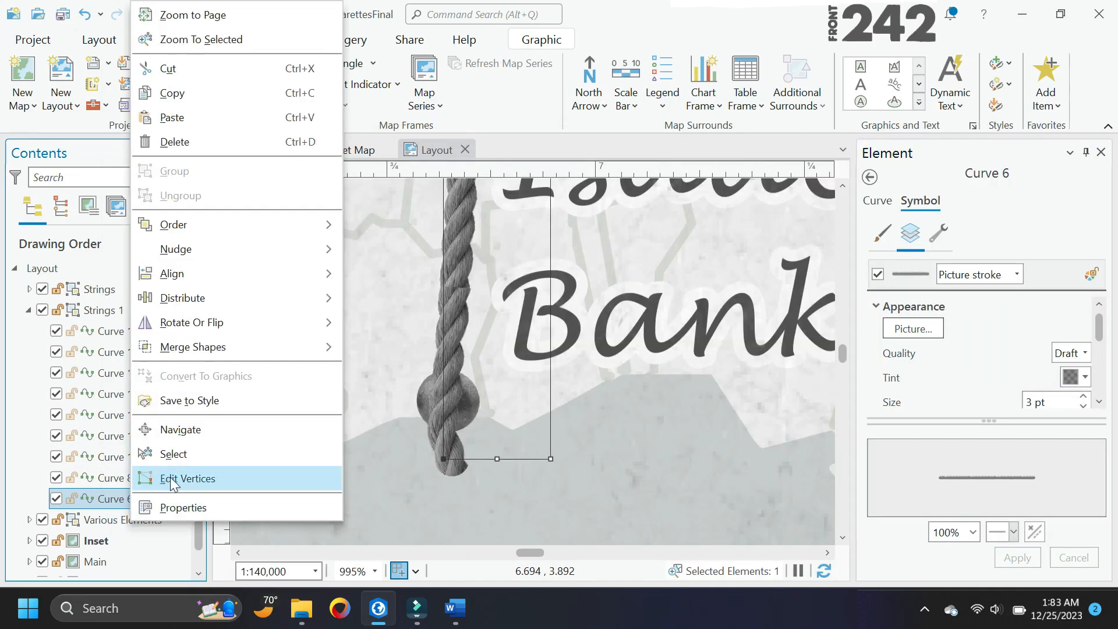
pyautogui.click(173, 476)
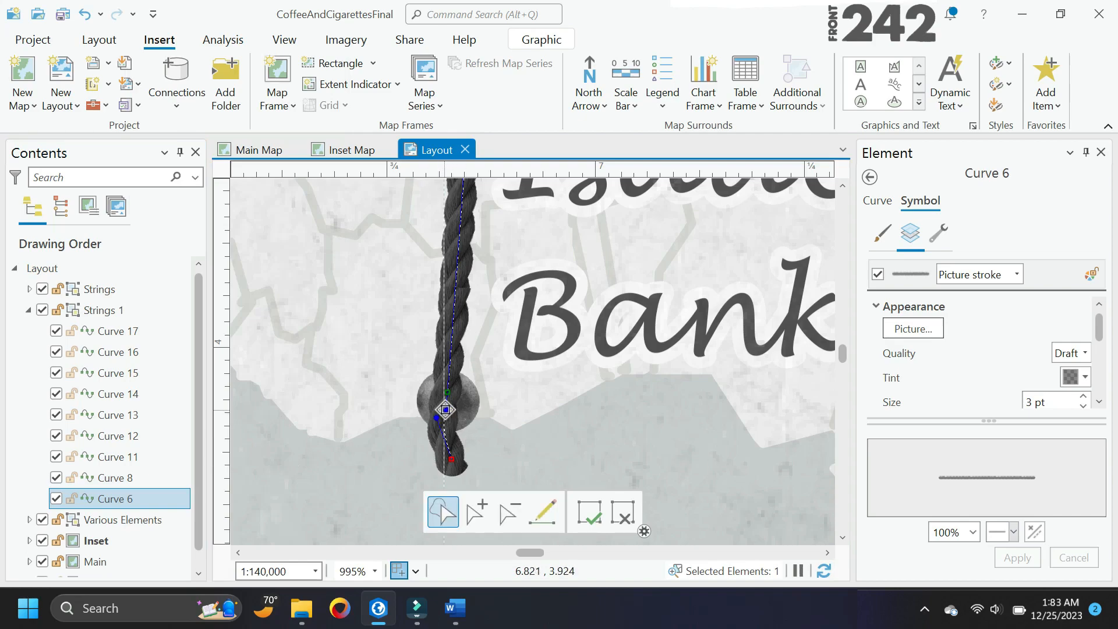
pyautogui.scroll(-5, 434, 430)
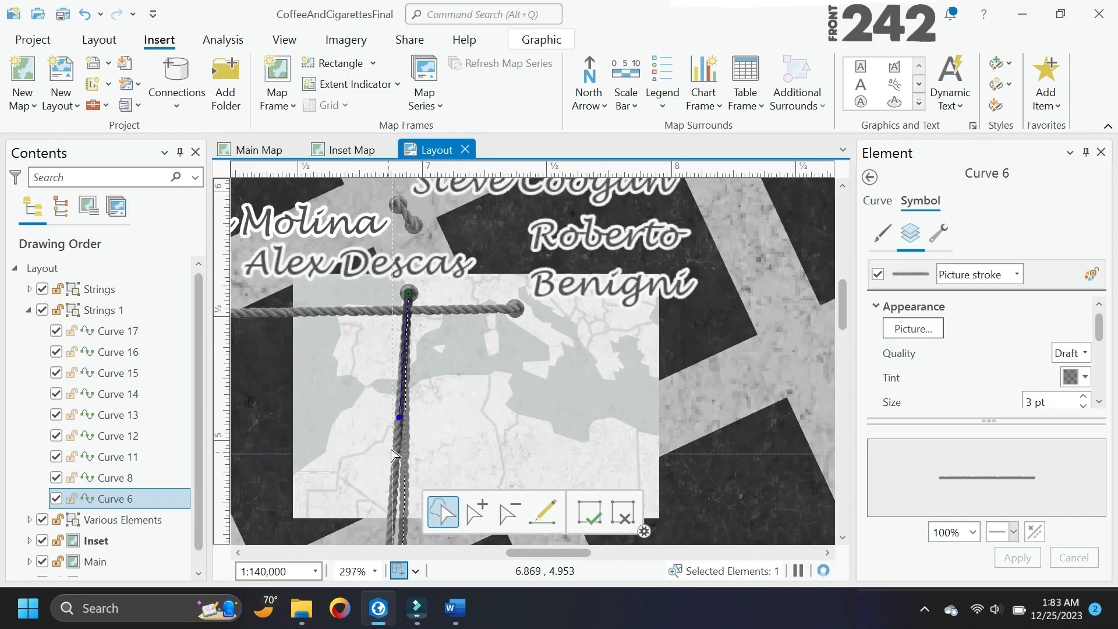
pyautogui.scroll(5, 393, 454)
pyautogui.scroll(-10, 419, 372)
pyautogui.scroll(7, 453, 328)
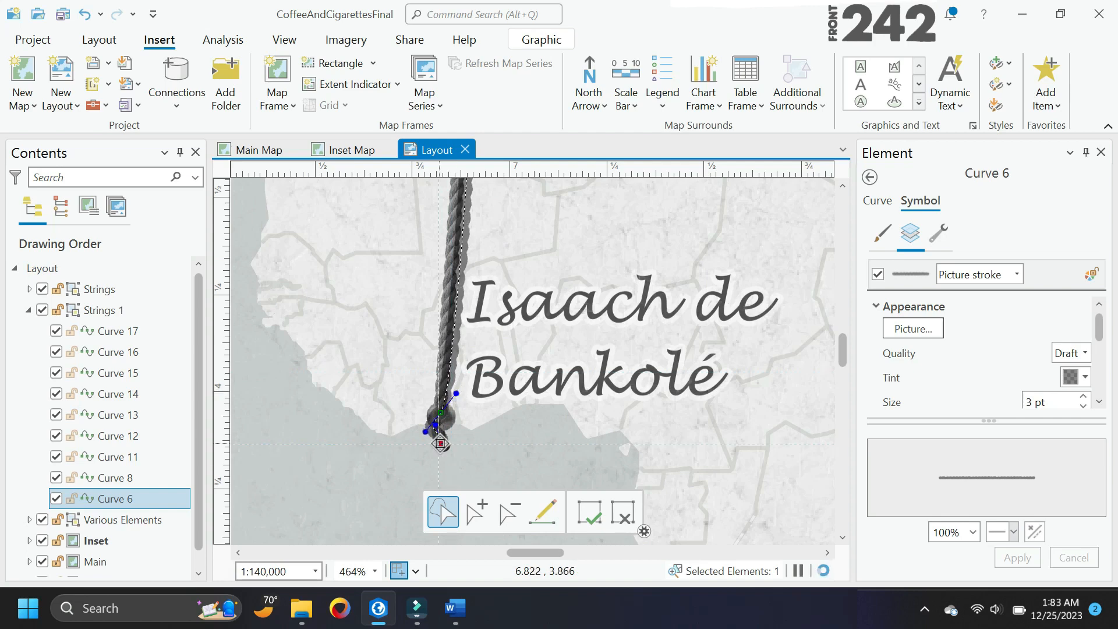
pyautogui.click(581, 509)
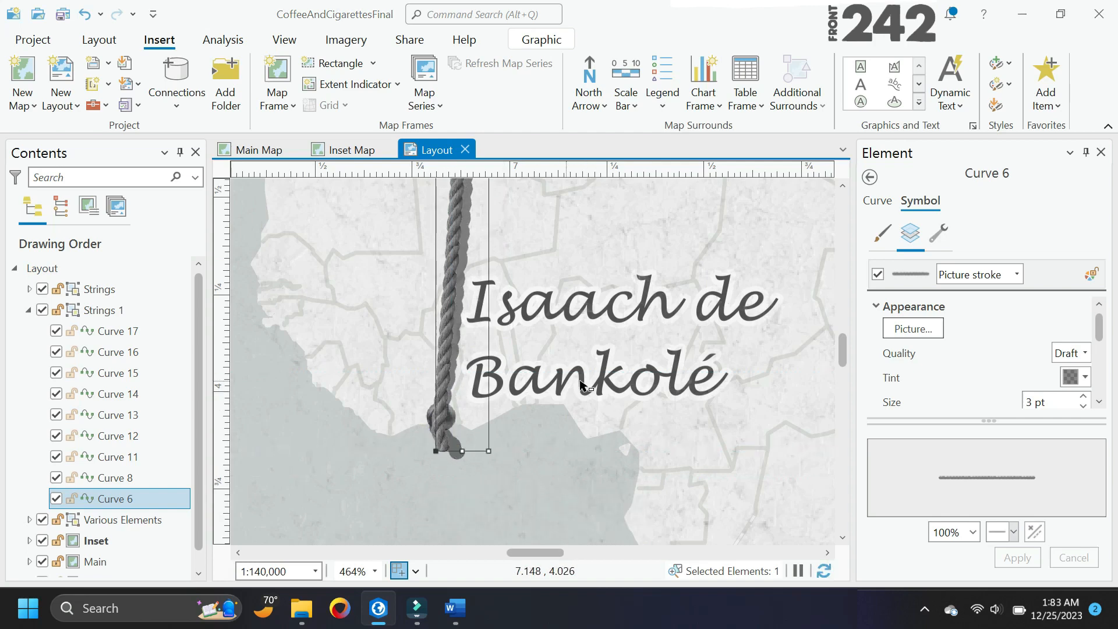
# - Readjust the transparency of the black tint on the Curve 6 shadow stroke
pyautogui.scroll(-6, 581, 384)
pyautogui.scroll(6, 587, 287)
pyautogui.click(1076, 383)
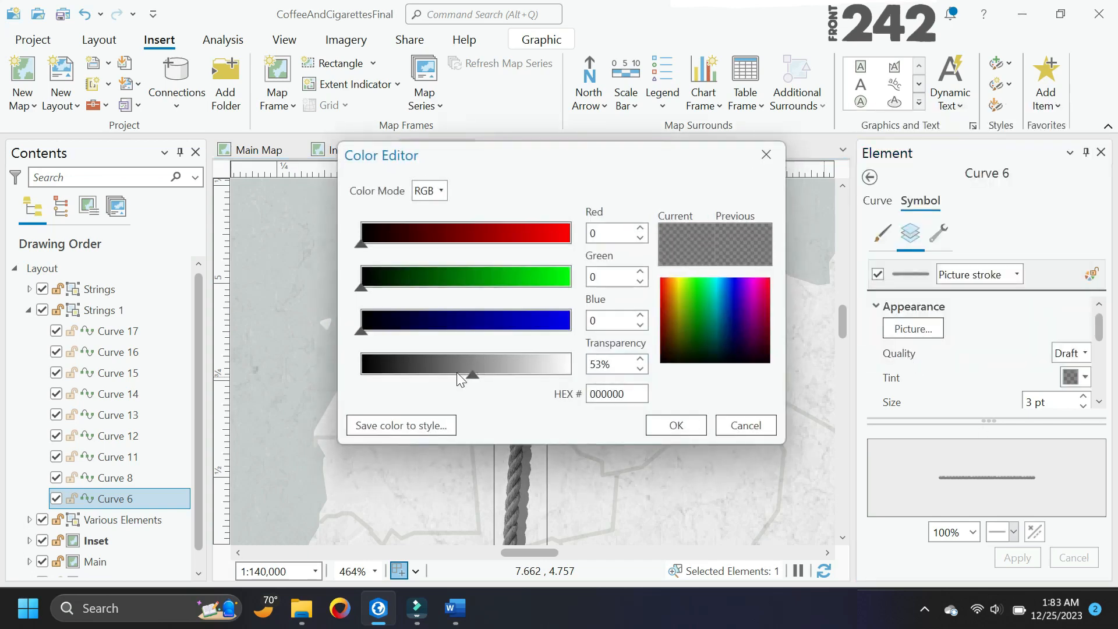
pyautogui.click(676, 425)
pyautogui.scroll(-2, 648, 407)
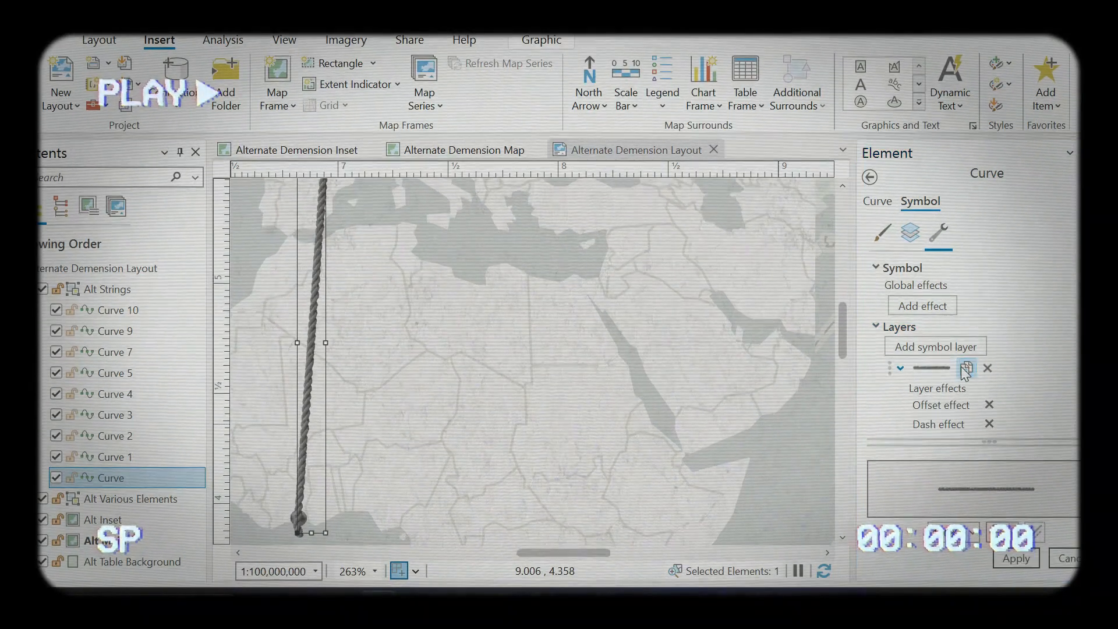
# - In the Alternate Demension Layout, duplicate the curve's picture stroke layer, tinting the lower copy black with about 70% transparency
pyautogui.click(908, 233)
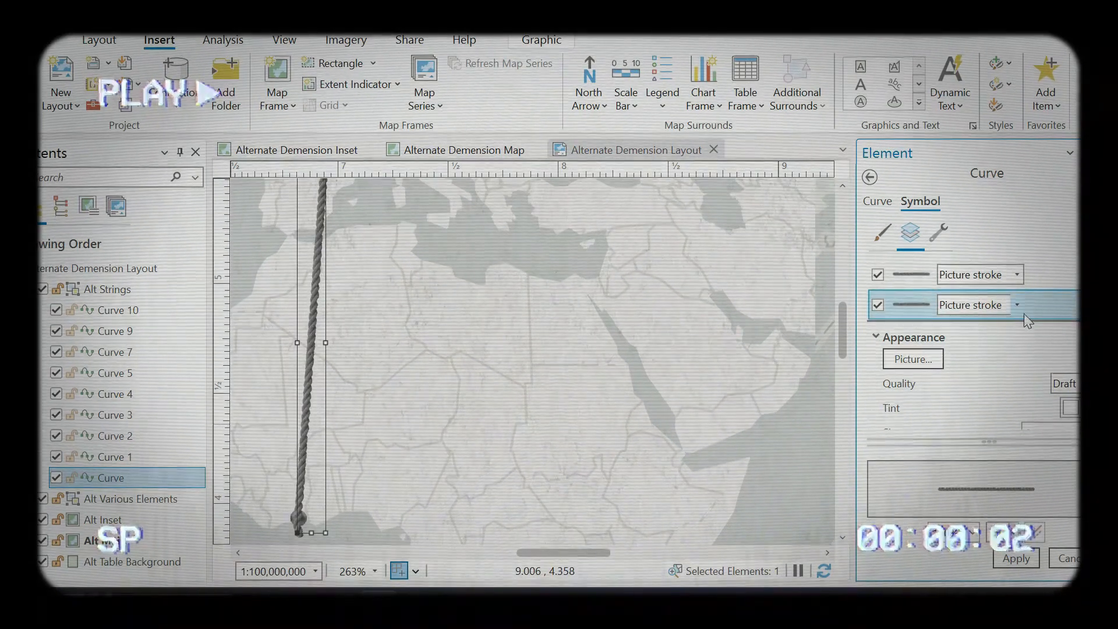
pyautogui.click(1070, 408)
pyautogui.click(962, 445)
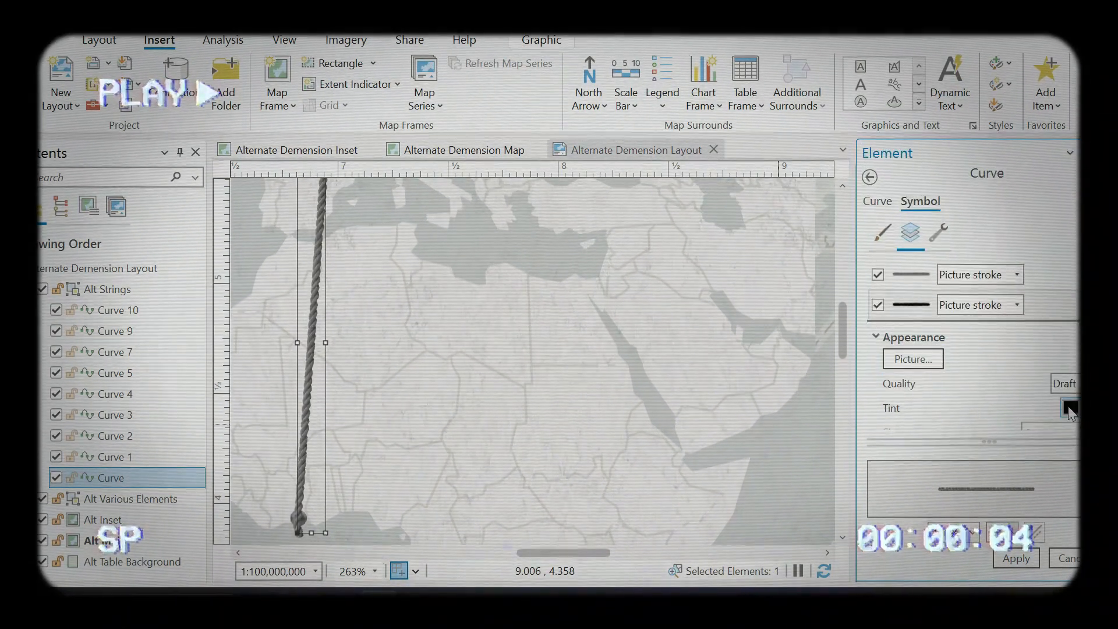
pyautogui.click(1070, 407)
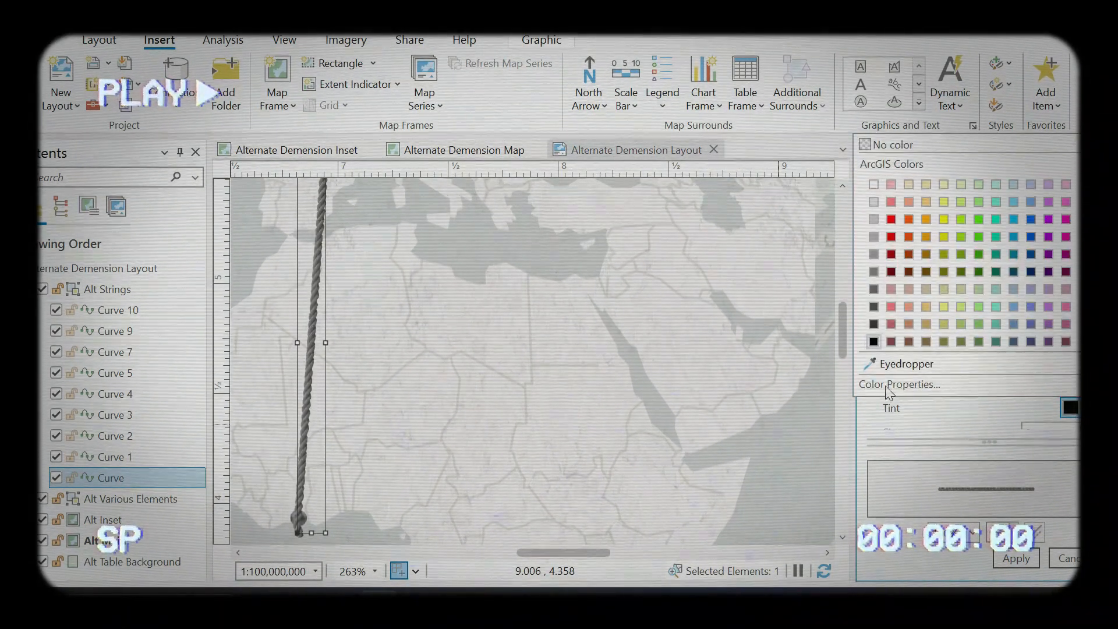
pyautogui.click(899, 384)
pyautogui.click(505, 367)
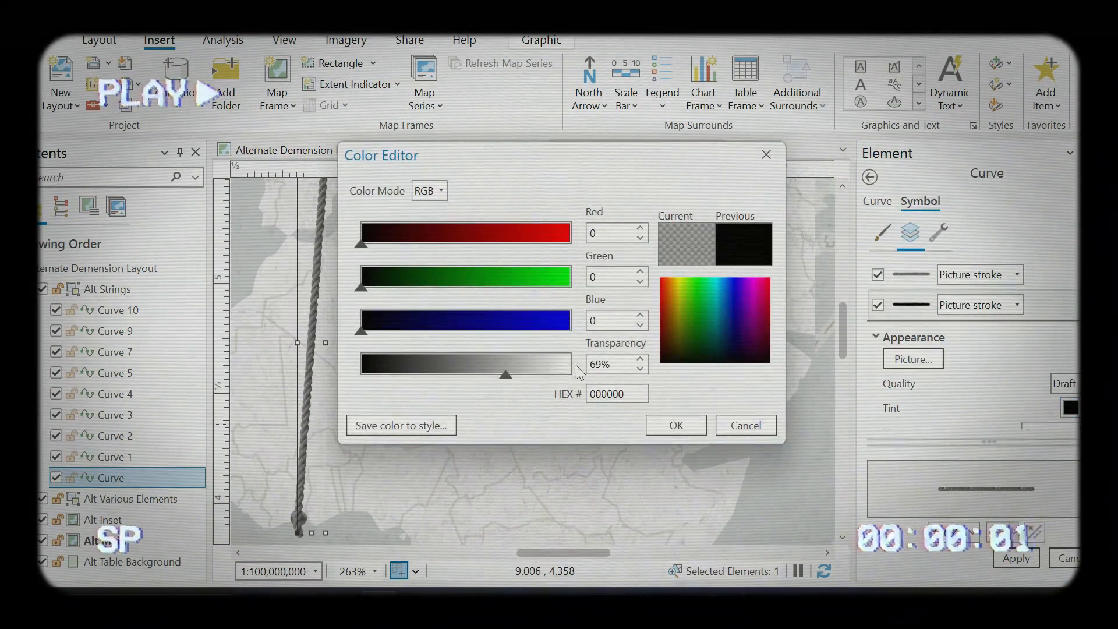
pyautogui.click(490, 368)
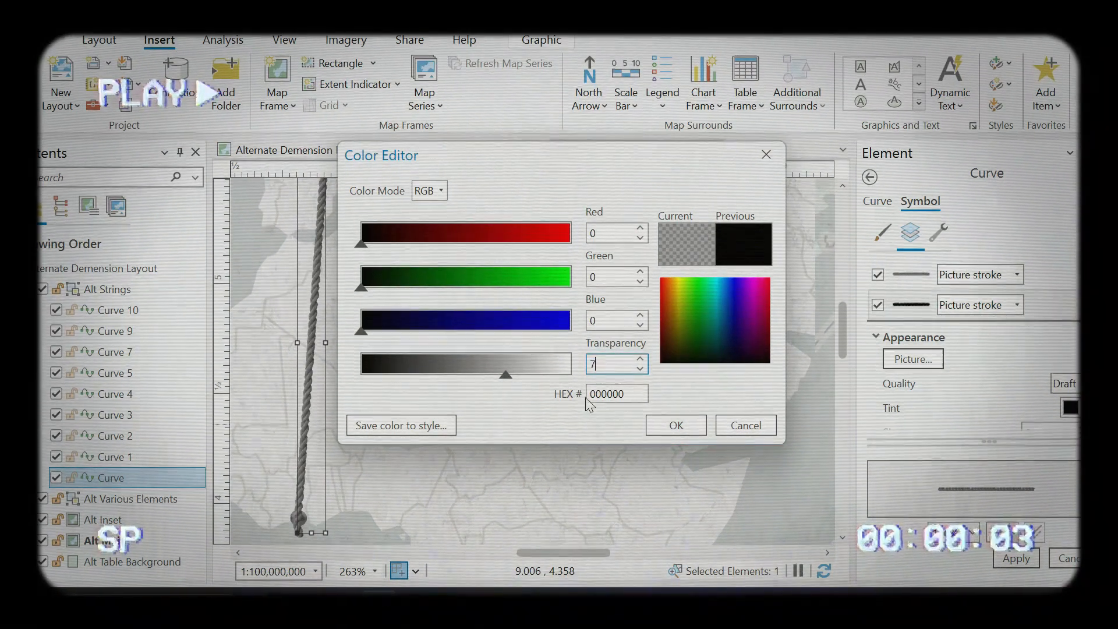
pyautogui.click(669, 423)
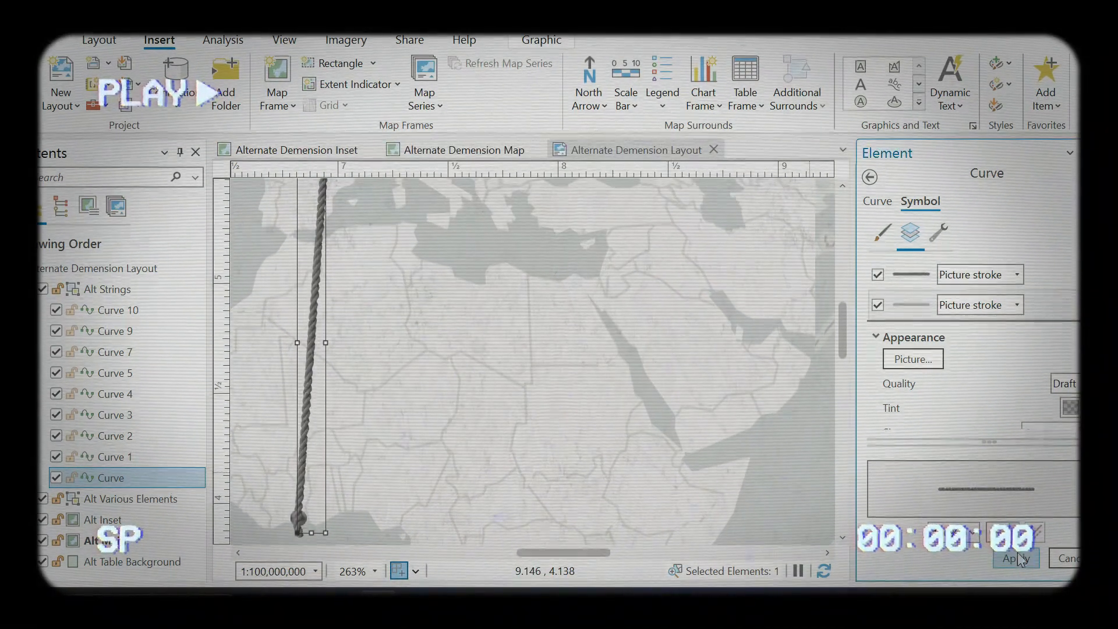
pyautogui.click(1017, 556)
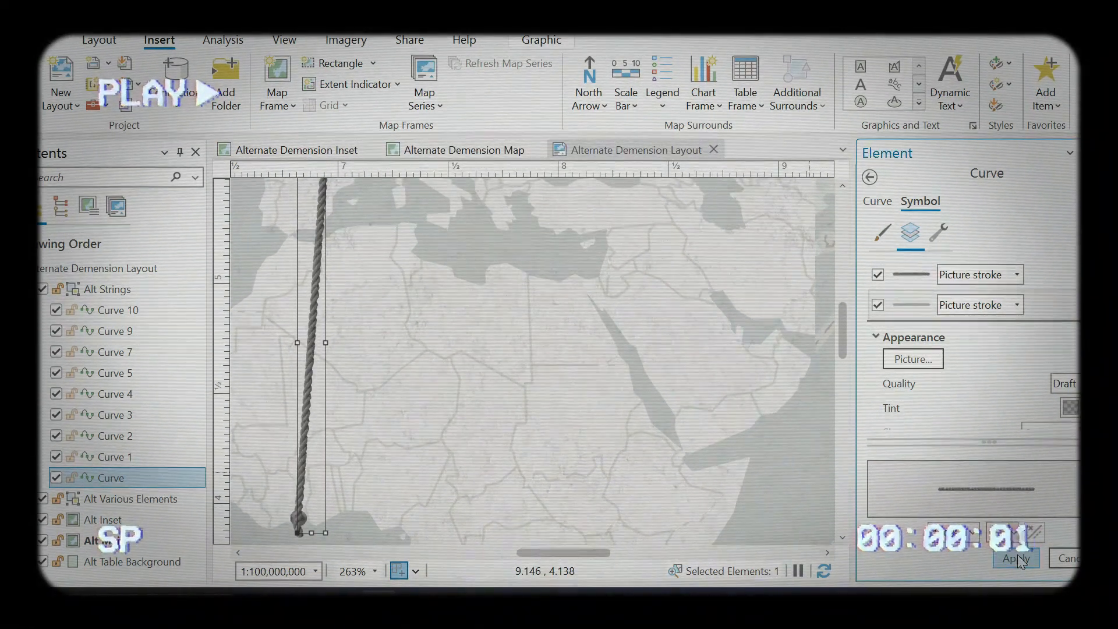
# - Apply a 1 pt offset effect to the duplicated stroke layer and raise it to 2 pt
pyautogui.scroll(-1, 983, 402)
pyautogui.scroll(-1, 980, 398)
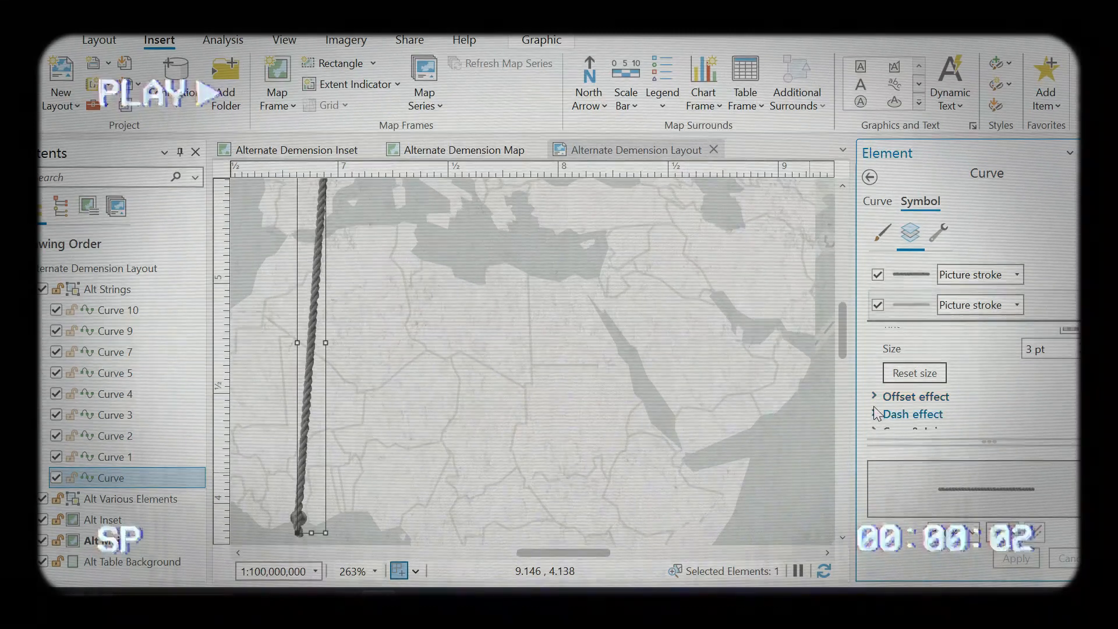
pyautogui.click(874, 397)
pyautogui.scroll(-1, 1019, 398)
pyautogui.click(1045, 377)
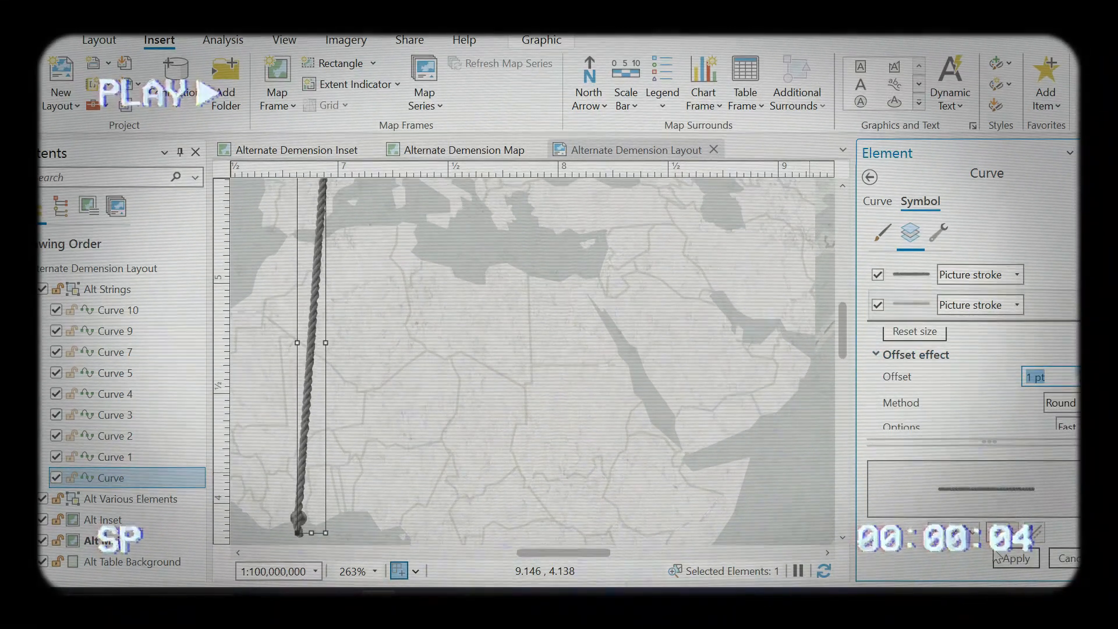
pyautogui.write('1')
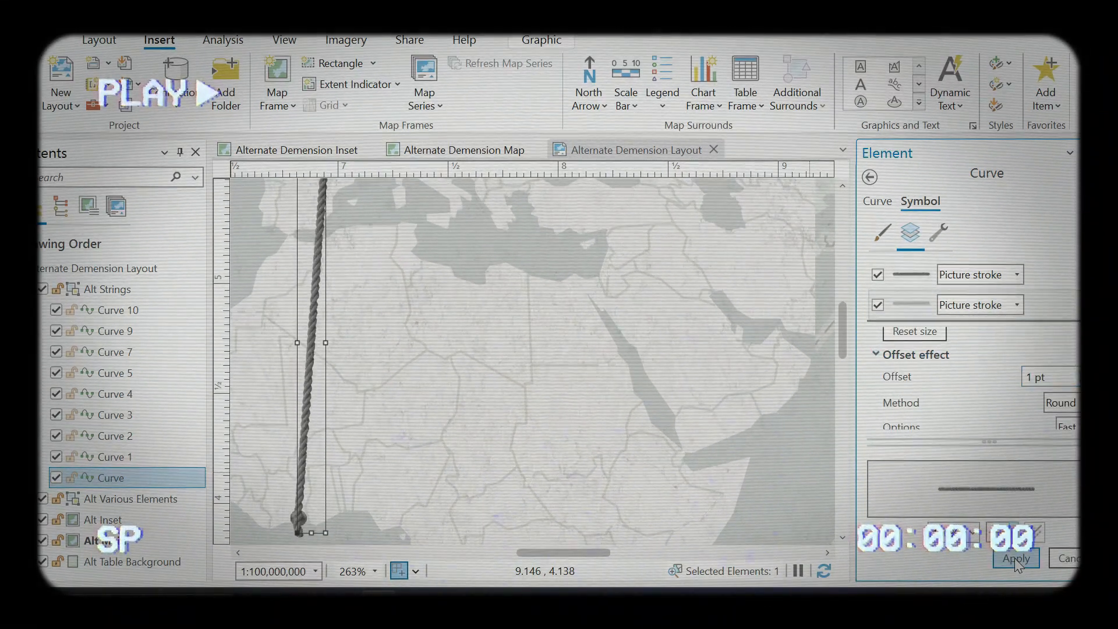
pyautogui.click(1014, 557)
pyautogui.click(1045, 377)
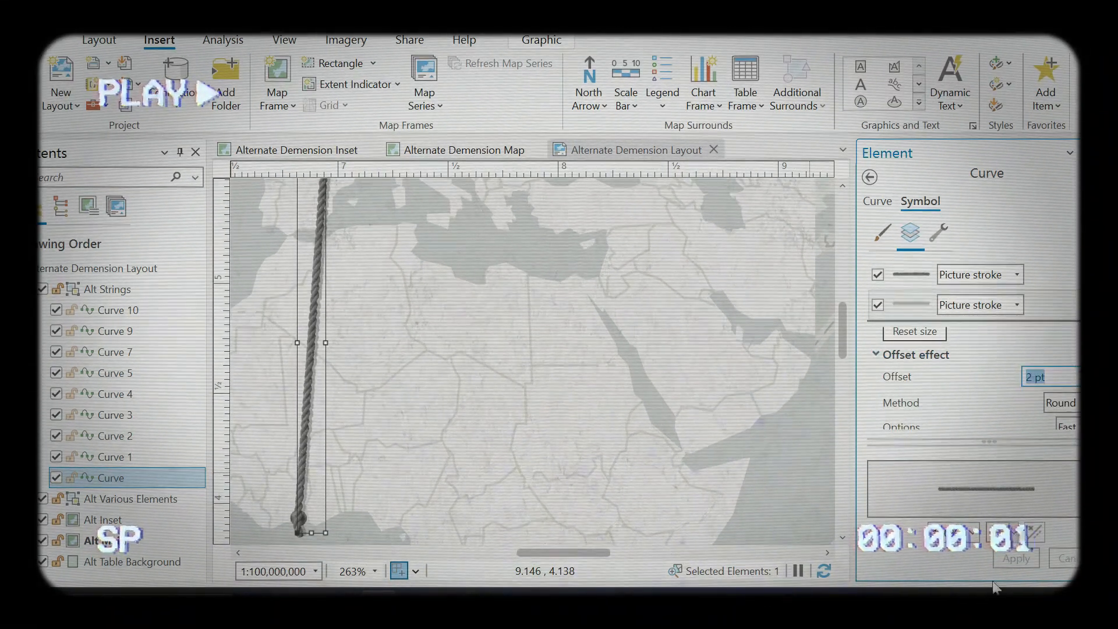
pyautogui.write('2')
pyautogui.click(1014, 557)
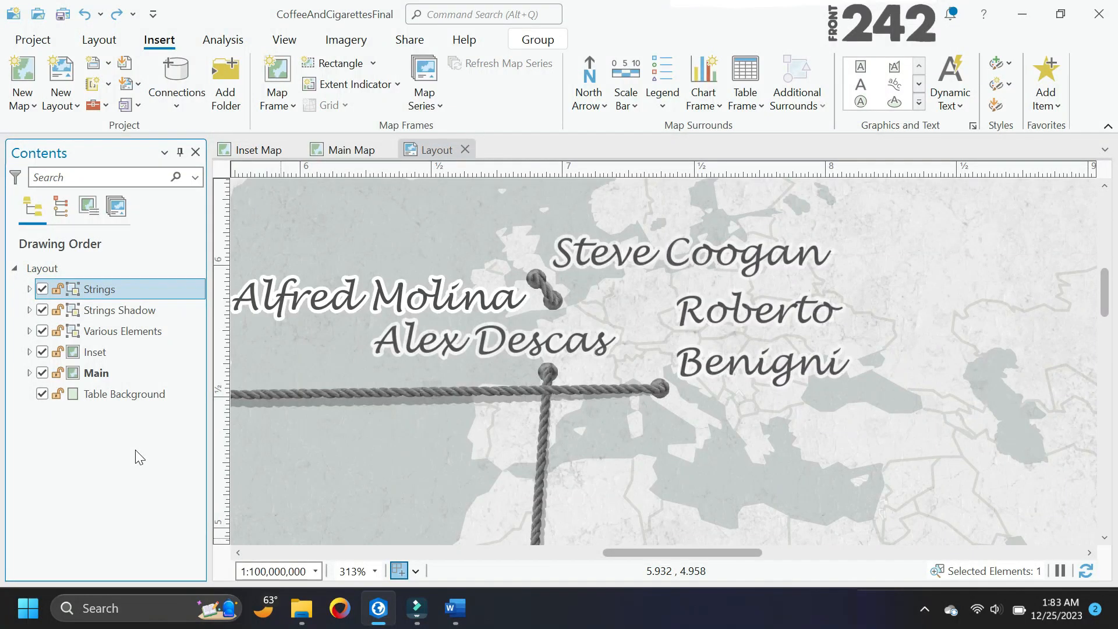
# - Group the Strings and Strings Shadow elements together, and ungroup them
pyautogui.keyDown('ctrl'); pyautogui.click(135, 310); pyautogui.keyUp('ctrl')
pyautogui.rightClick(135, 310)
pyautogui.click(205, 221)
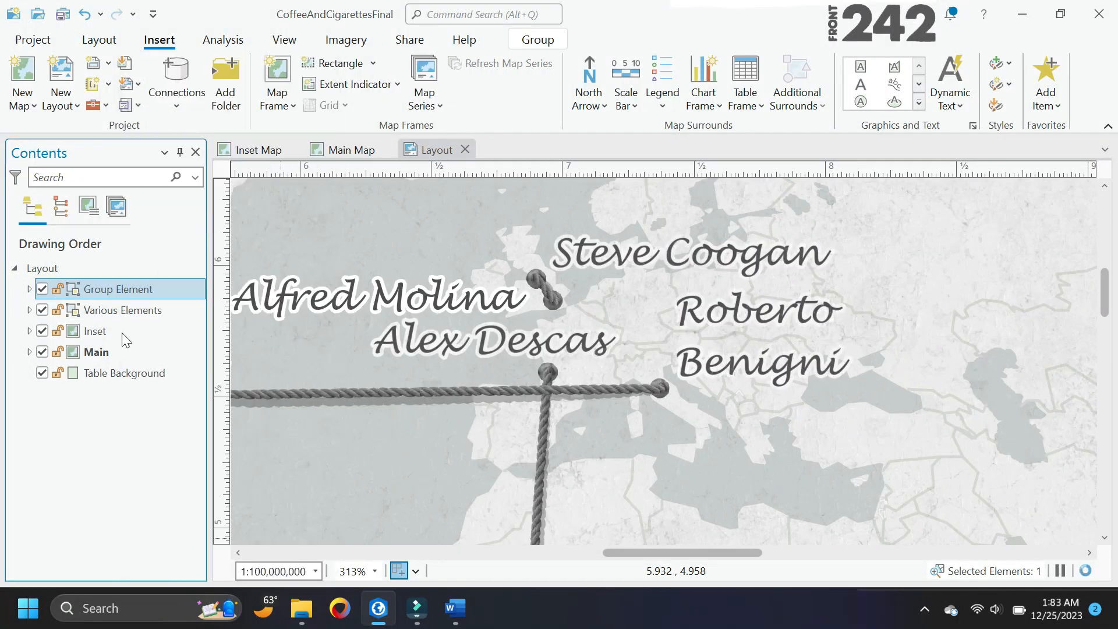
pyautogui.rightClick(125, 289)
pyautogui.click(155, 245)
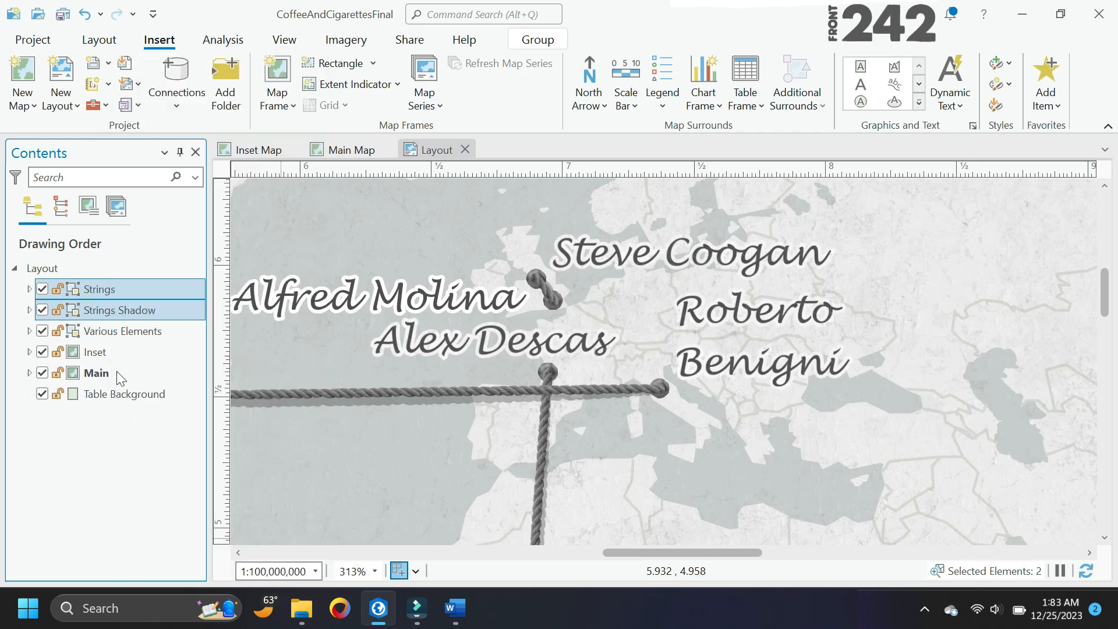
# - Regroup the Strings and Strings Shadow elements and rename the new group The Strings
pyautogui.rightClick(122, 310)
pyautogui.click(174, 222)
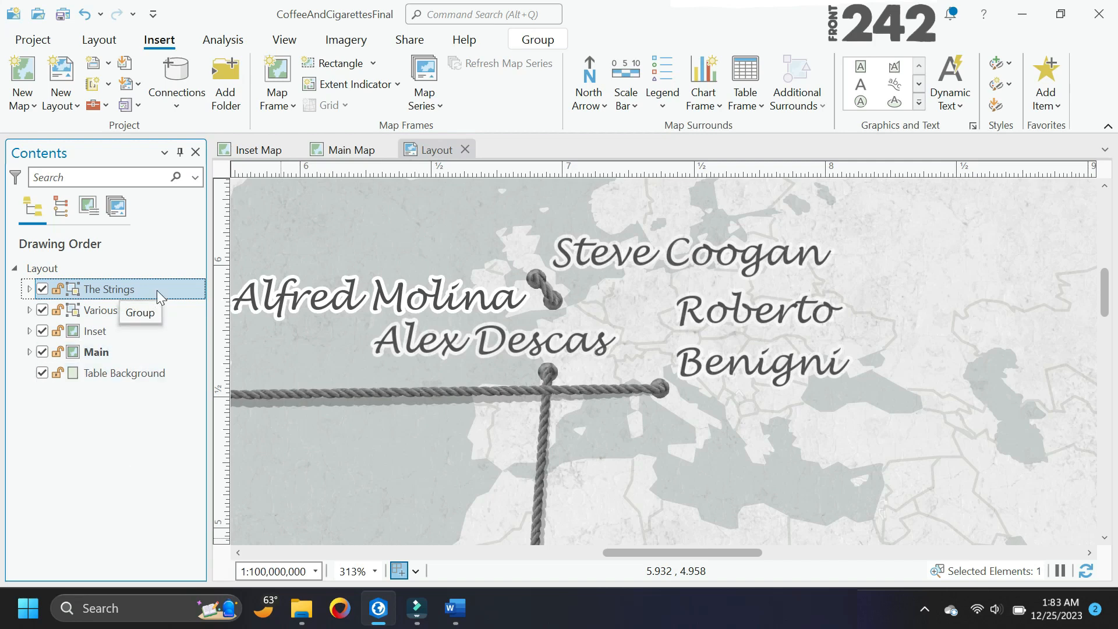
# - Move The Strings group below the Main map frame in the drawing order and return it to the top
pyautogui.moveTo(156, 293); pyautogui.dragTo(117, 352)
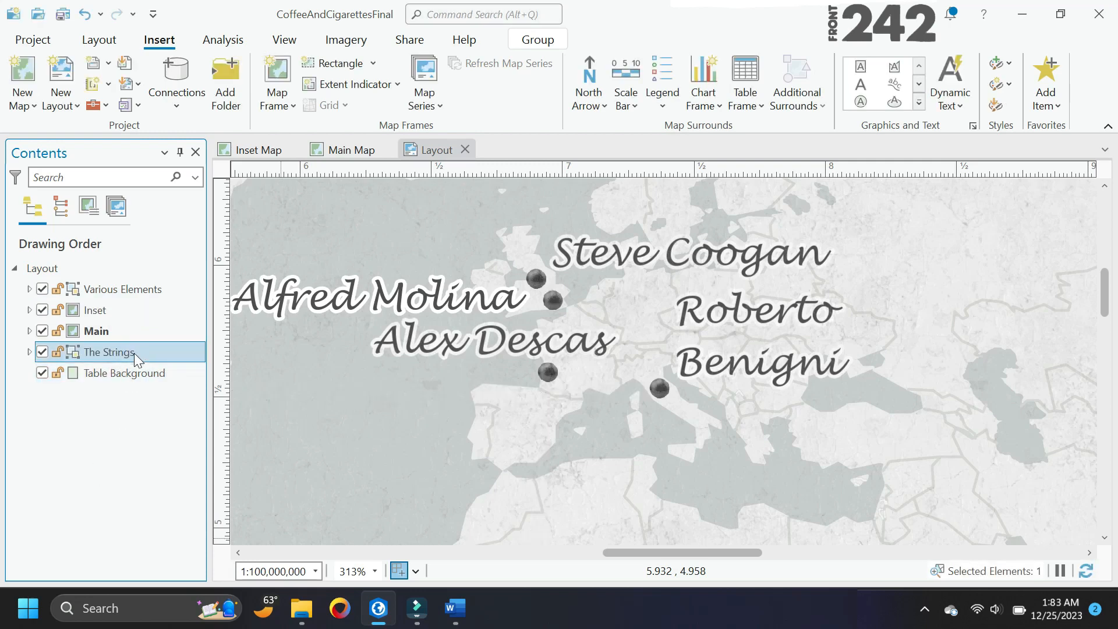
pyautogui.moveTo(151, 291); pyautogui.dragTo(150, 287)
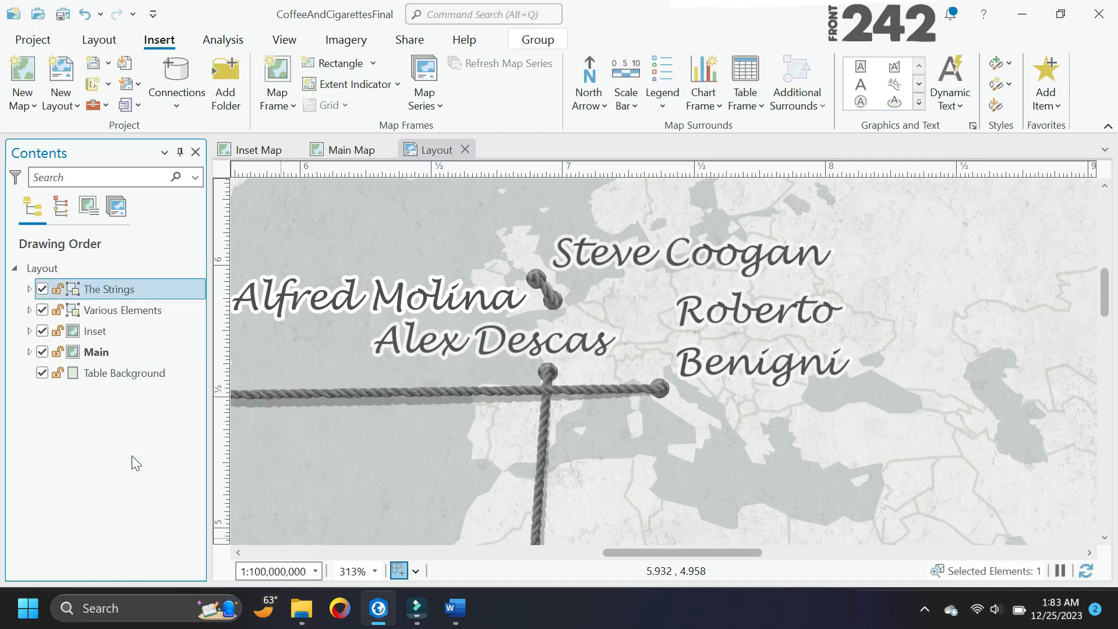
# - Create a map named Yet Another New Map and paste the CofCigFinal_XYTableToPoint layer from the Inset Map into it
pyautogui.click(22, 79)
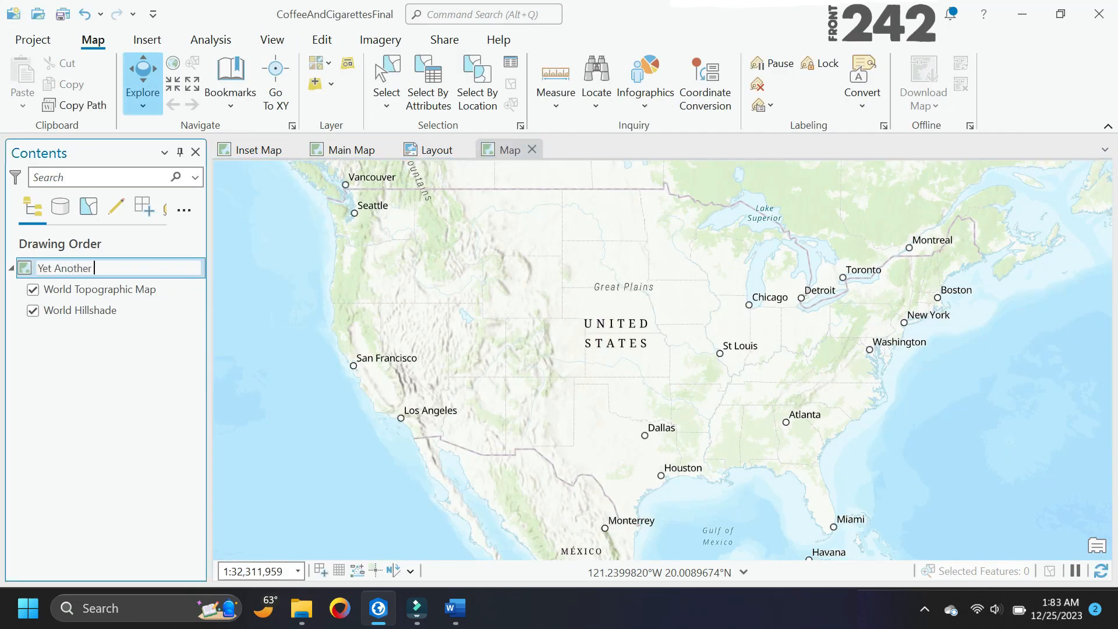
pyautogui.click(250, 150)
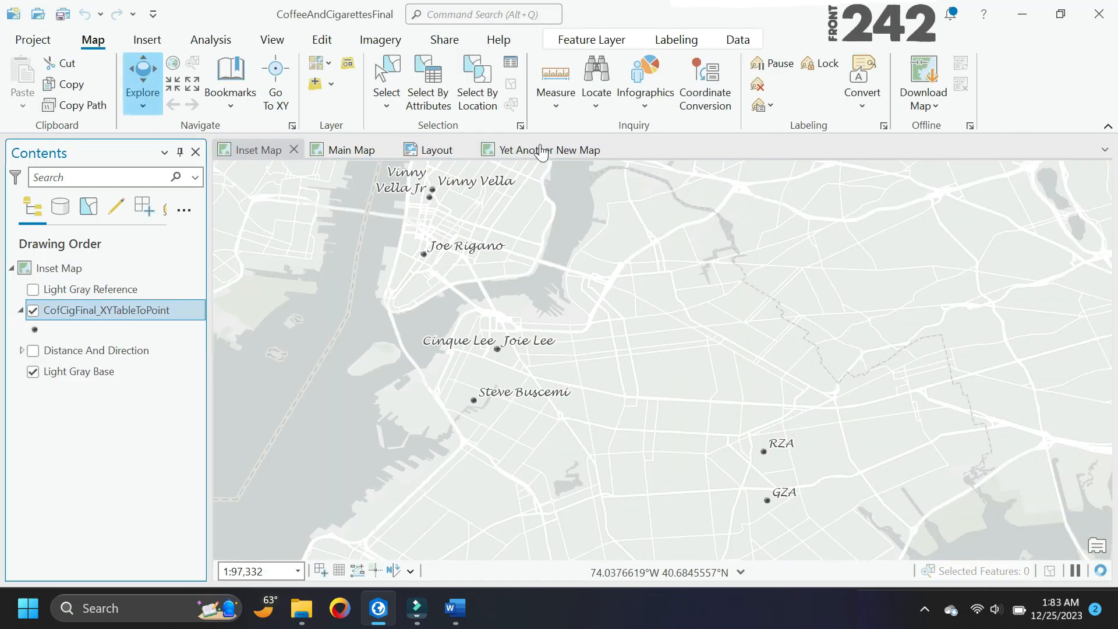
pyautogui.click(542, 150)
pyautogui.hotkey('ctrl', 'v')
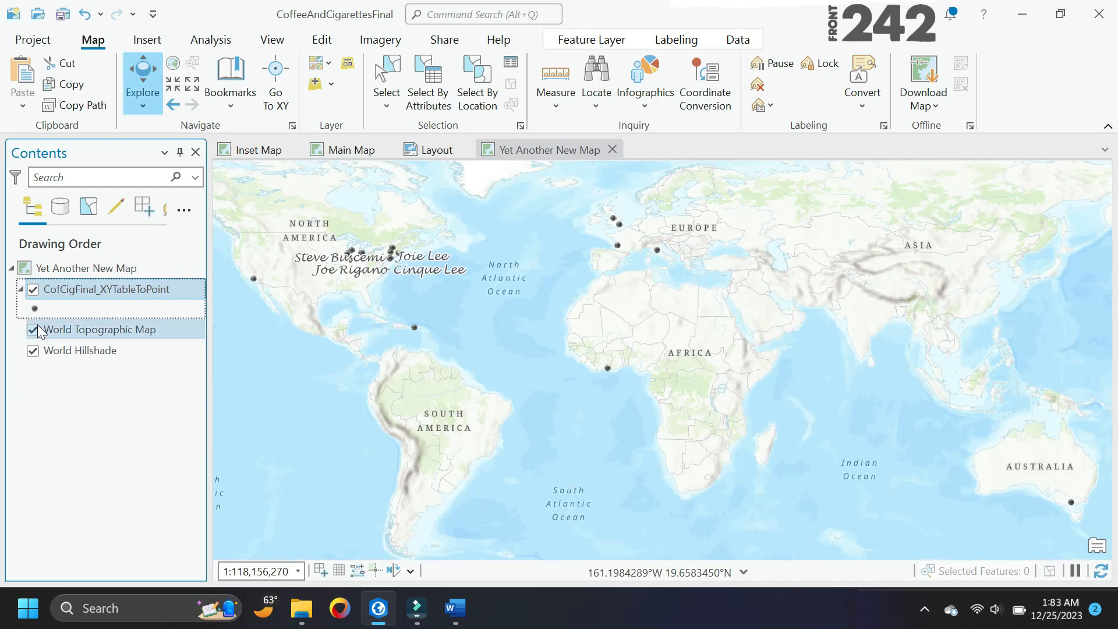
# - Hide the World Topographic Map and World Hillshade layers in the new map
pyautogui.click(33, 329)
pyautogui.click(32, 350)
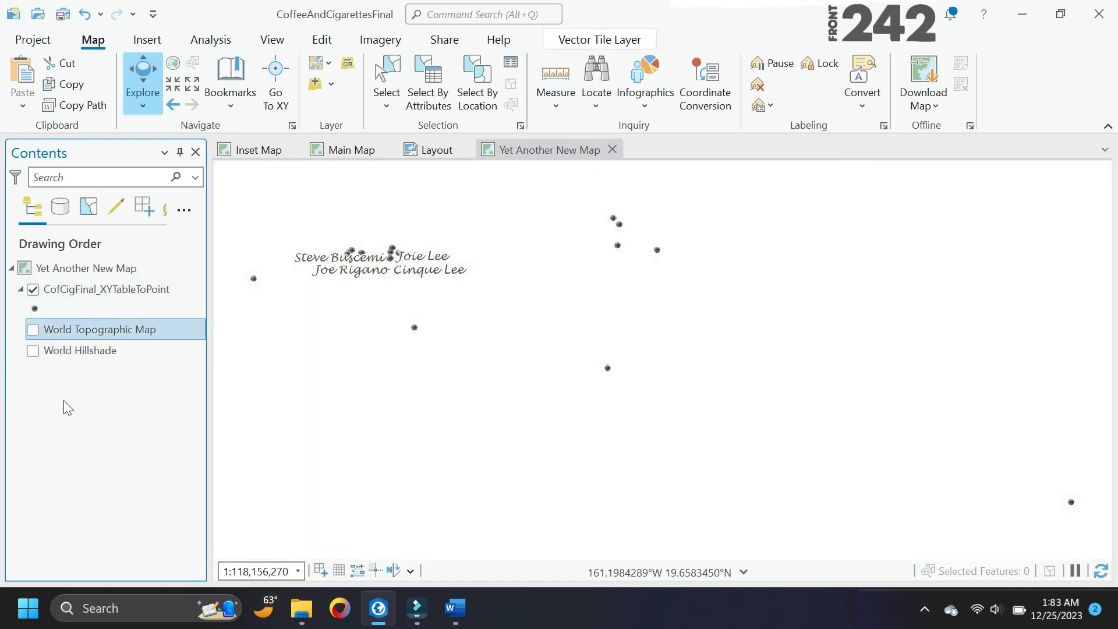
# - Set the new map's coordinate system to Robinson (world) and turn off the labels of the CofCigFinal_XYTableToPoint layer
pyautogui.doubleClick(75, 268)
pyautogui.click(279, 198)
pyautogui.click(484, 280)
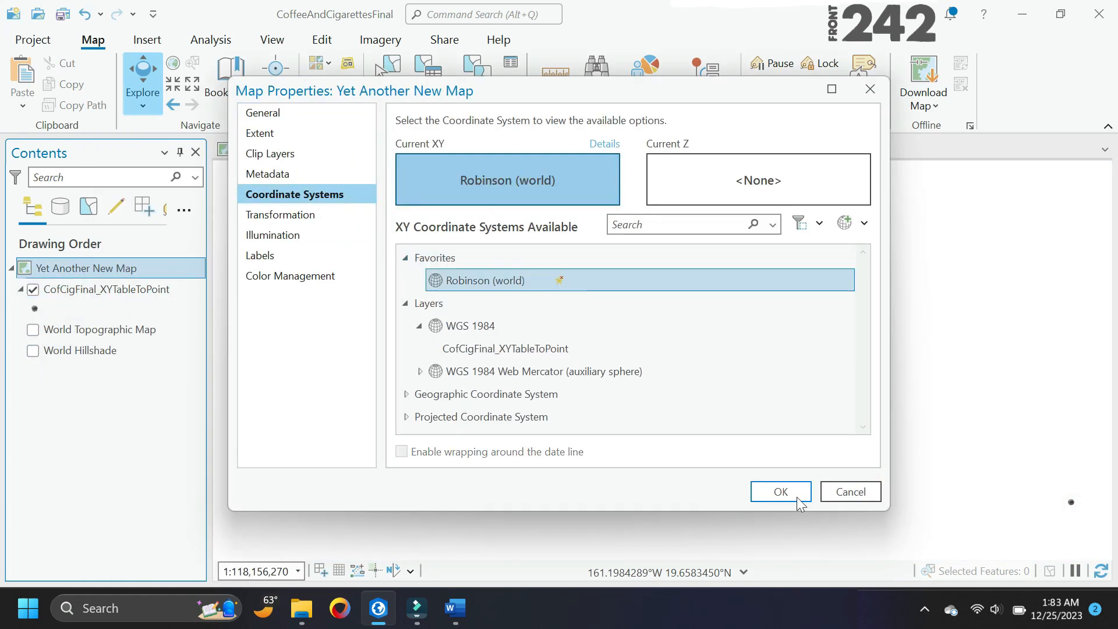
pyautogui.click(780, 491)
pyautogui.click(107, 289)
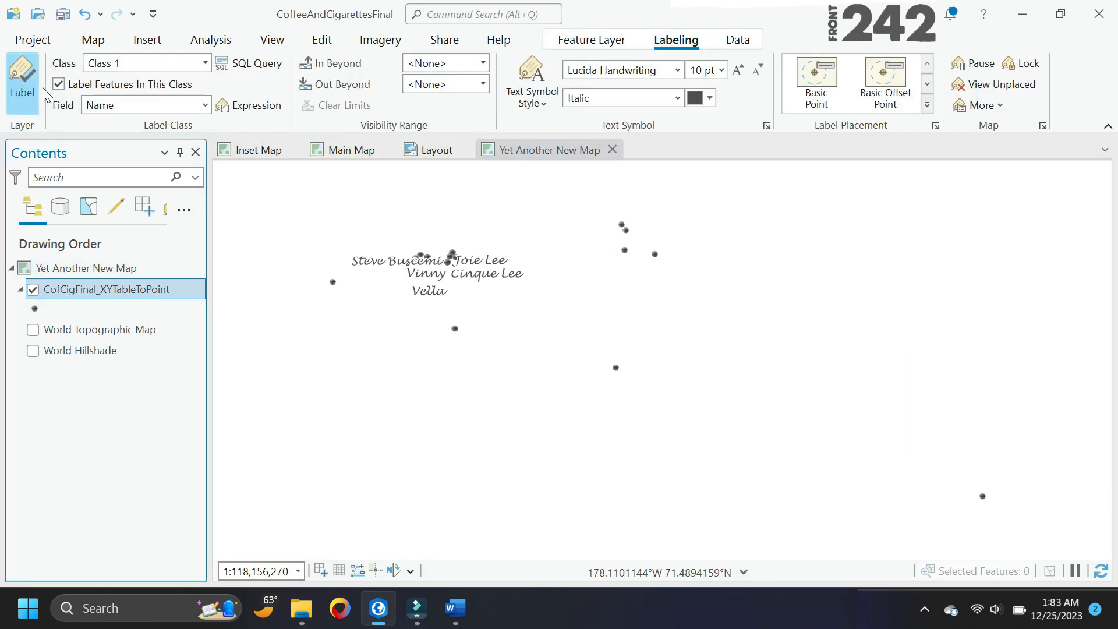
# - Add a map frame of Yet Another New Map to the layout, drawn over the existing map
pyautogui.click(433, 150)
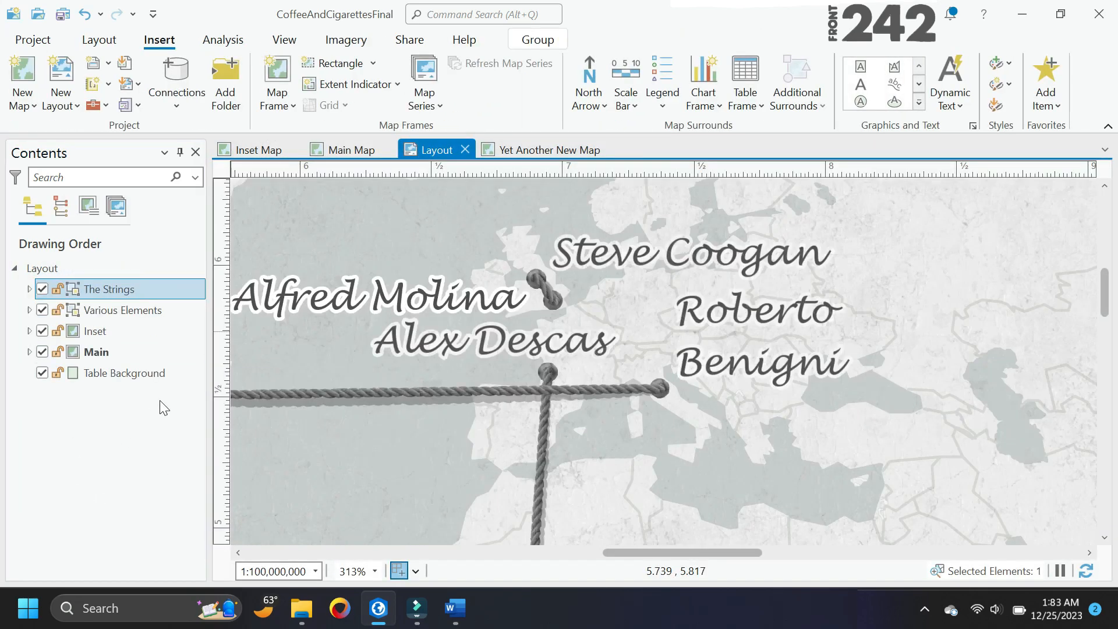
pyautogui.click(88, 349)
pyautogui.click(278, 84)
pyautogui.scroll(-5, 225, 406)
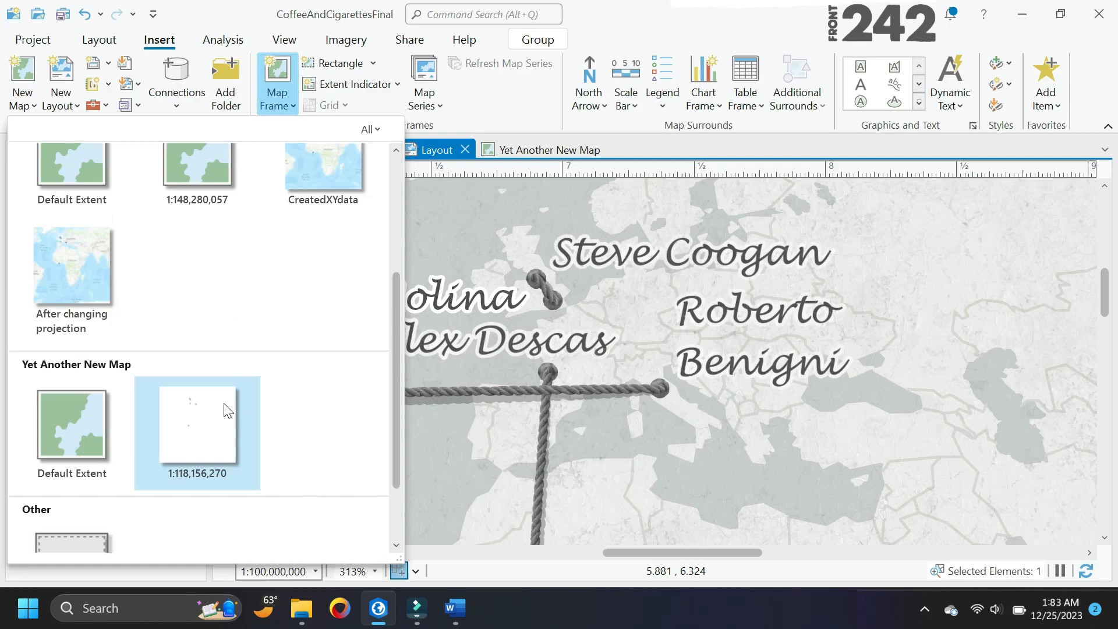
pyautogui.click(104, 436)
pyautogui.moveTo(388, 284); pyautogui.dragTo(670, 452)
pyautogui.click(28, 289)
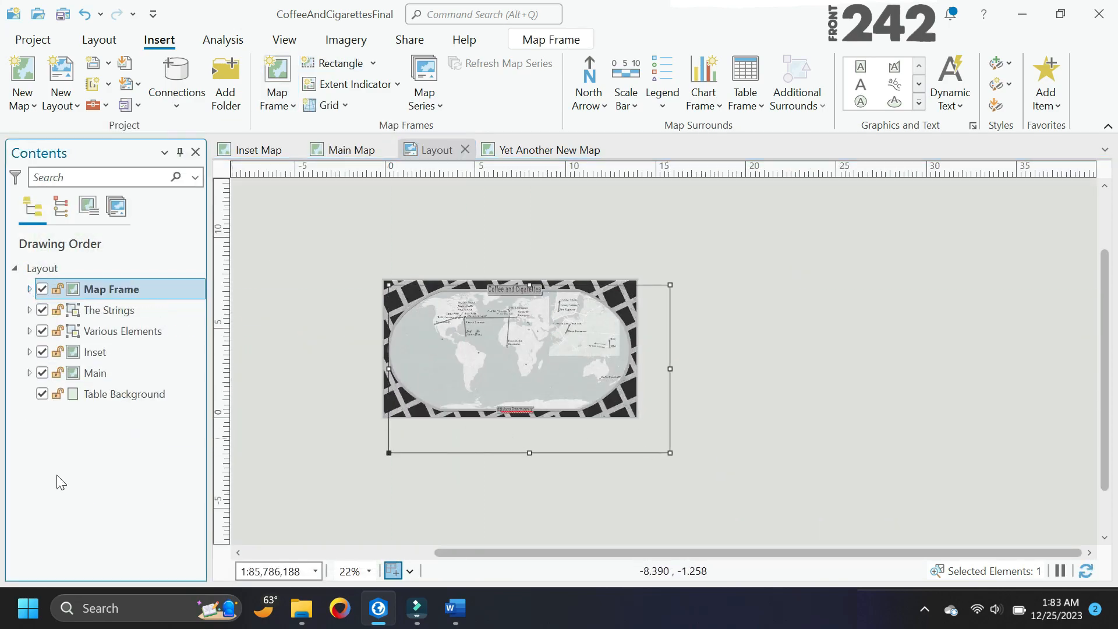
# - Rename the new map frame as Another Map and set its width to 14 in
pyautogui.doubleClick(87, 373)
pyautogui.click(116, 289)
pyautogui.click(978, 315)
pyautogui.write('14')
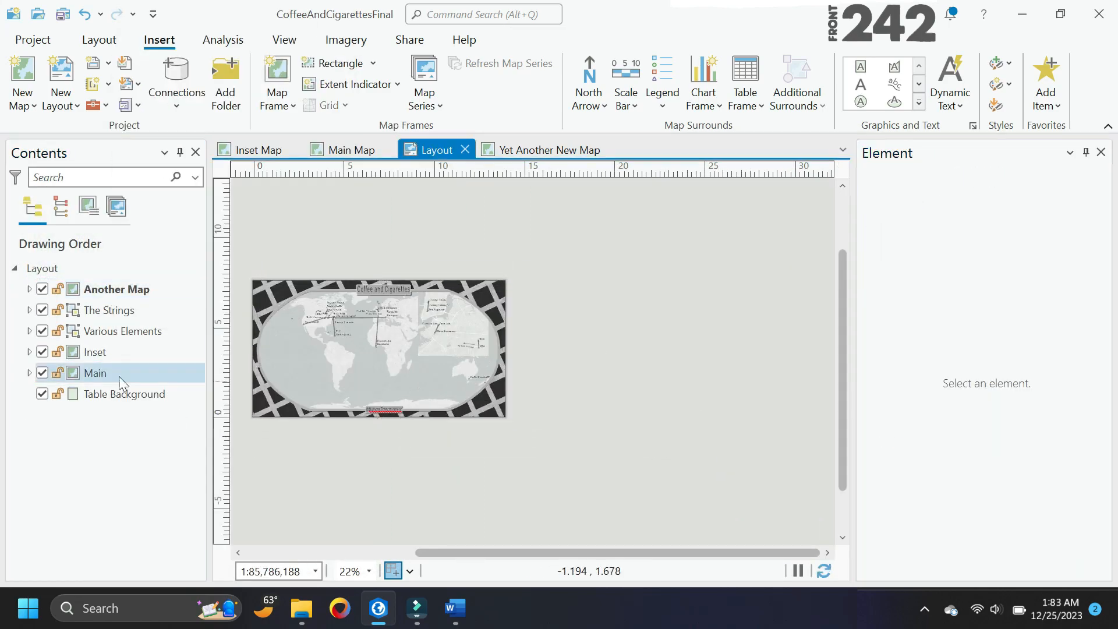
pyautogui.doubleClick(452, 330)
pyautogui.click(823, 171)
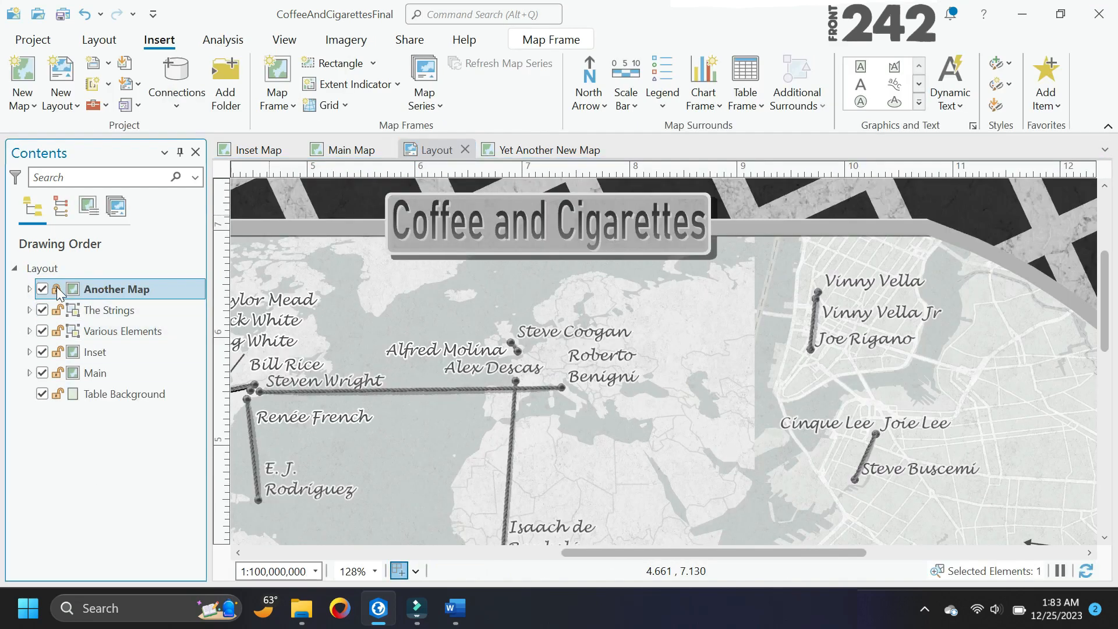
# - Lock the Another Map frame and select the Various Elements group beneath it
pyautogui.click(57, 289)
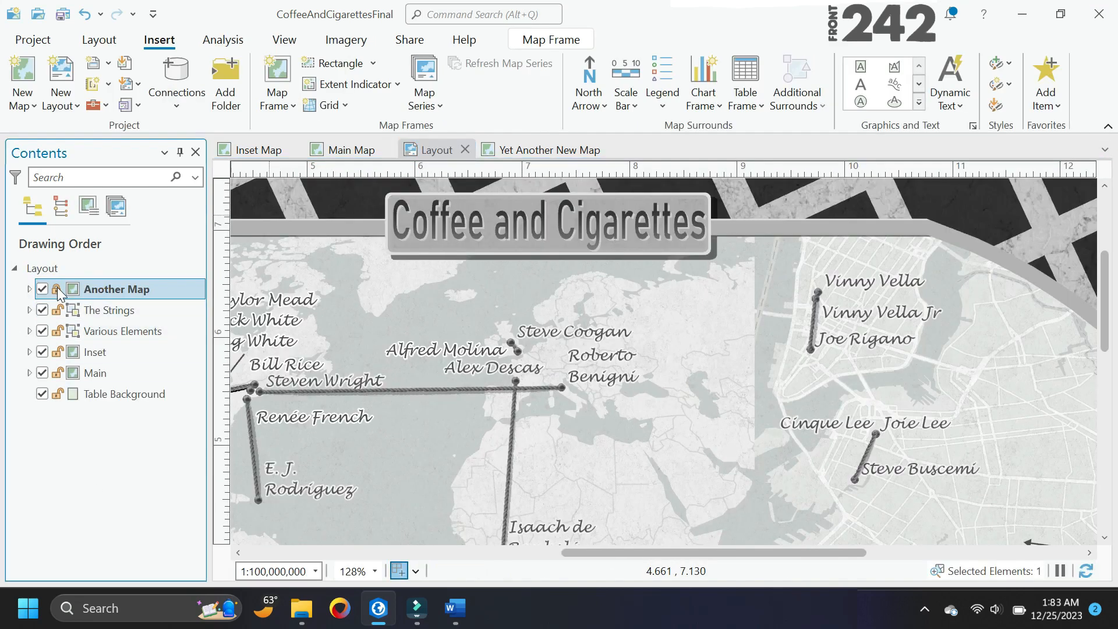
pyautogui.click(490, 313)
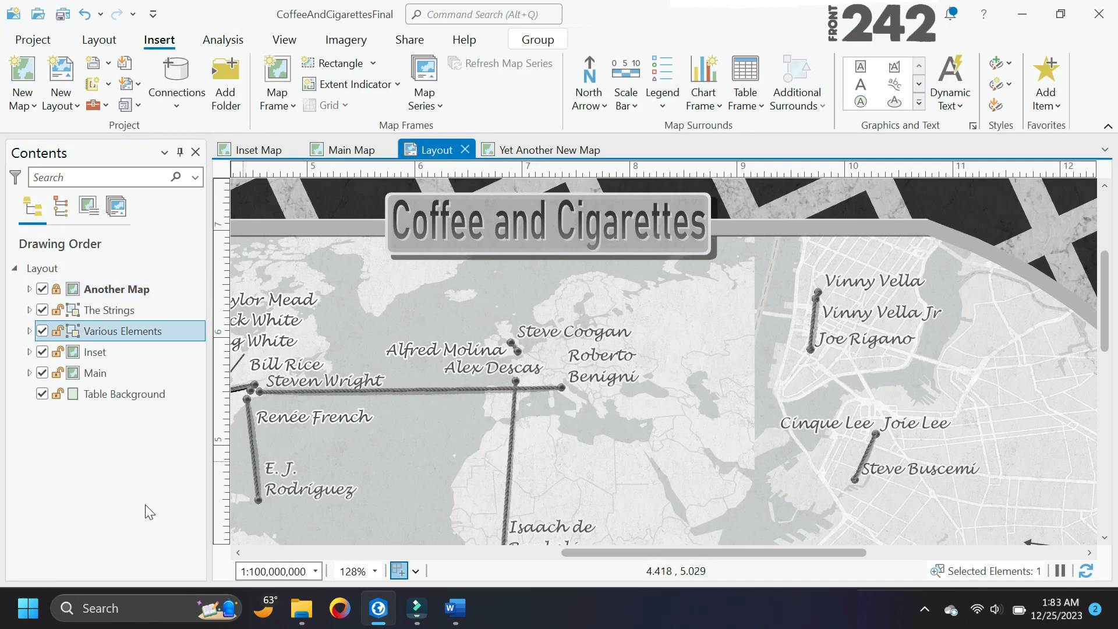
pyautogui.click(128, 513)
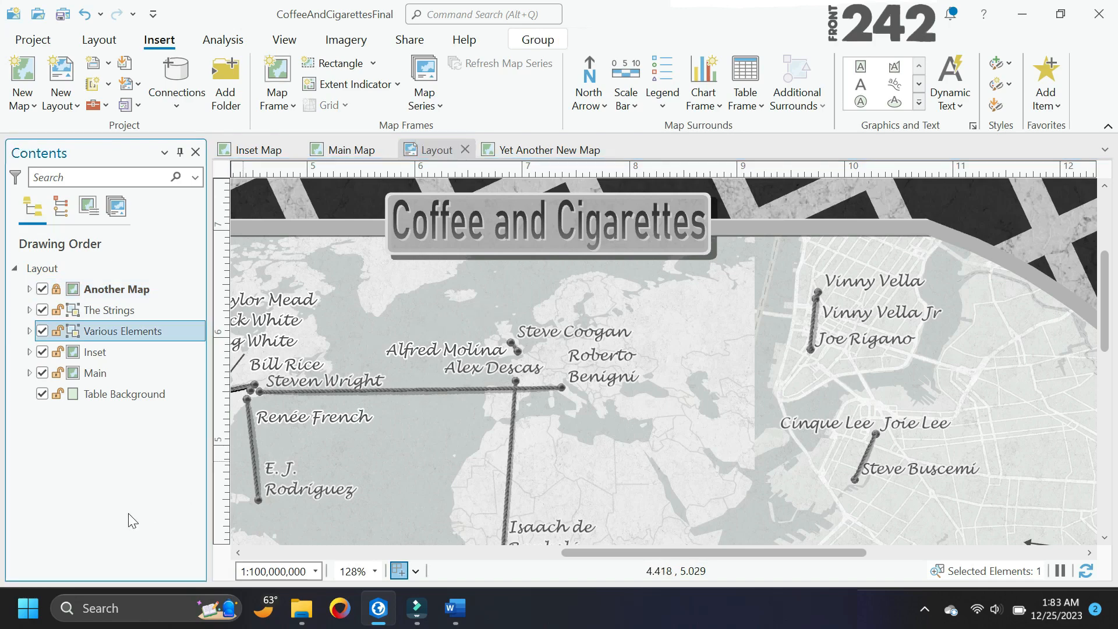
# - Show the Main map's Distance And Direction layer and select the first record in the Lines attribute table
pyautogui.click(29, 372)
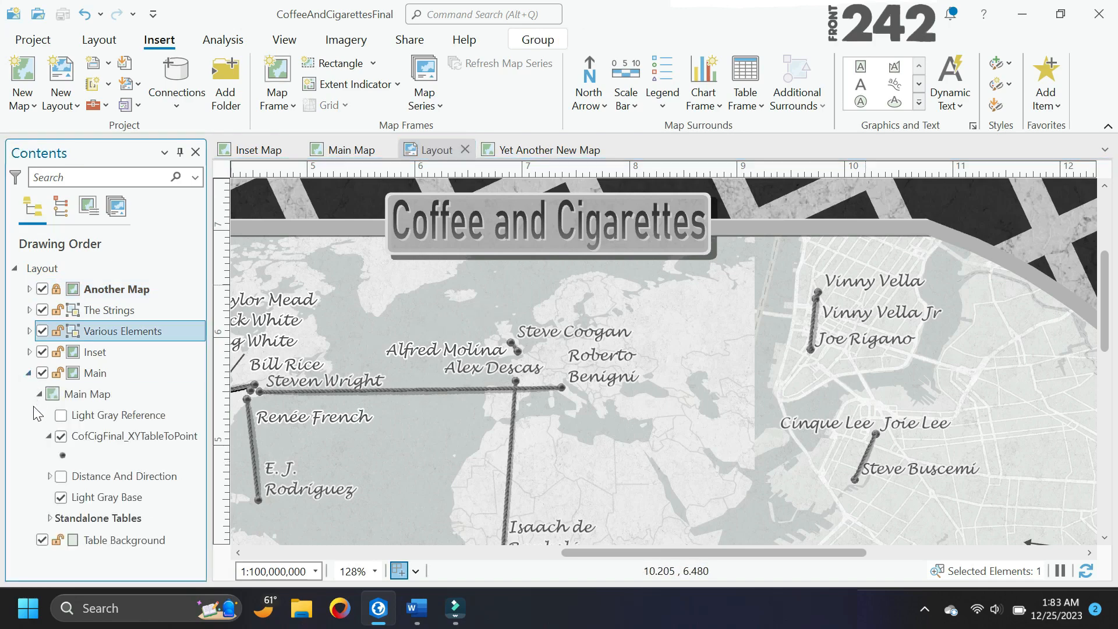
pyautogui.click(49, 475)
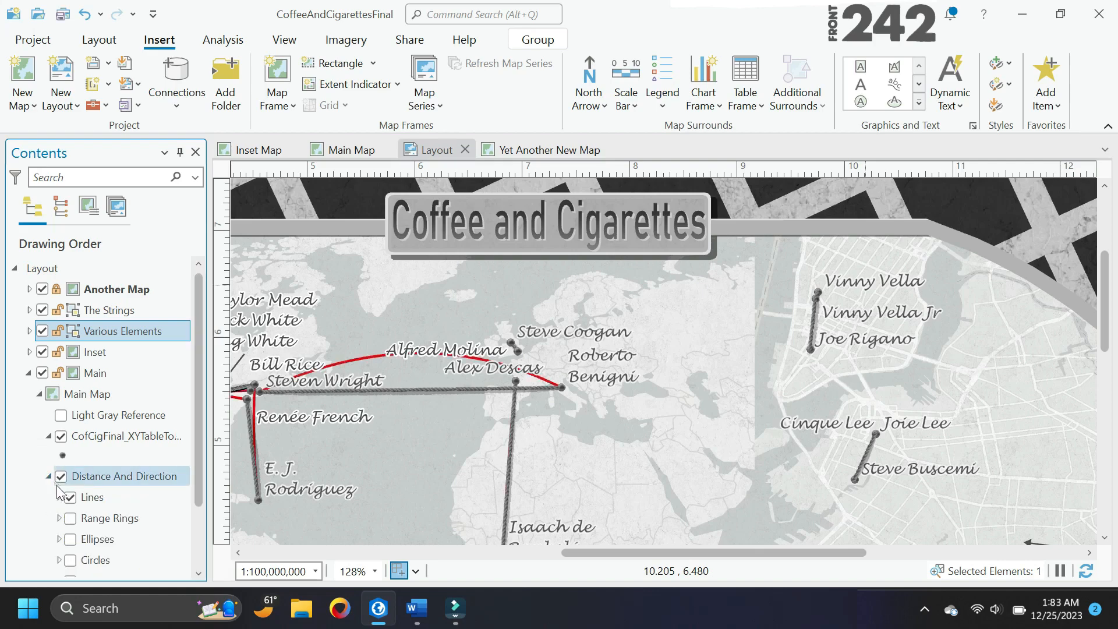
pyautogui.rightClick(97, 499)
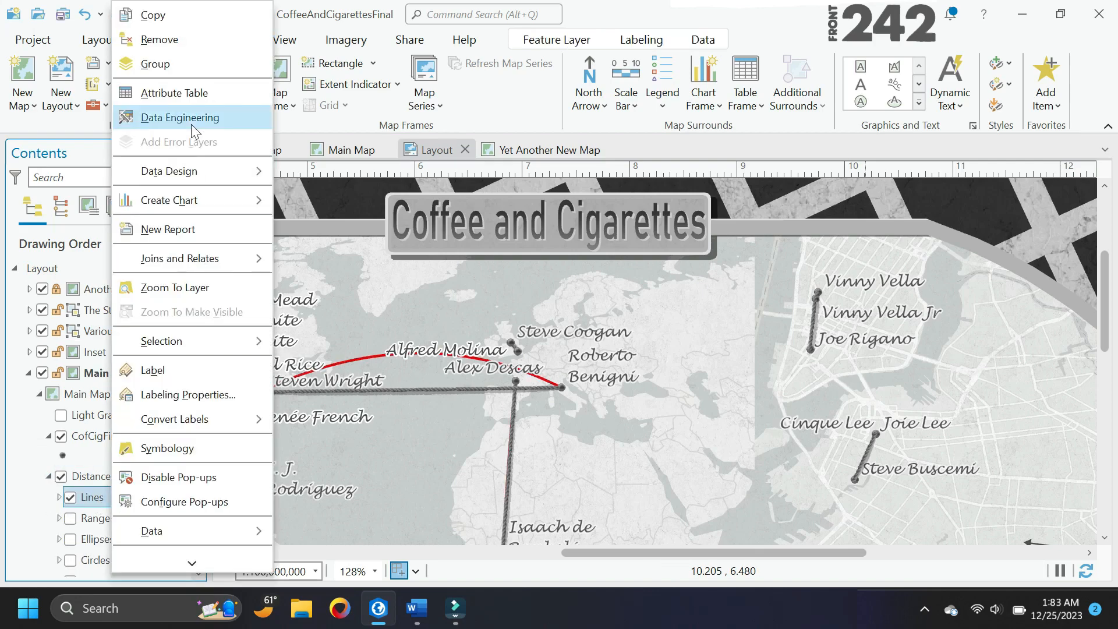
pyautogui.click(175, 90)
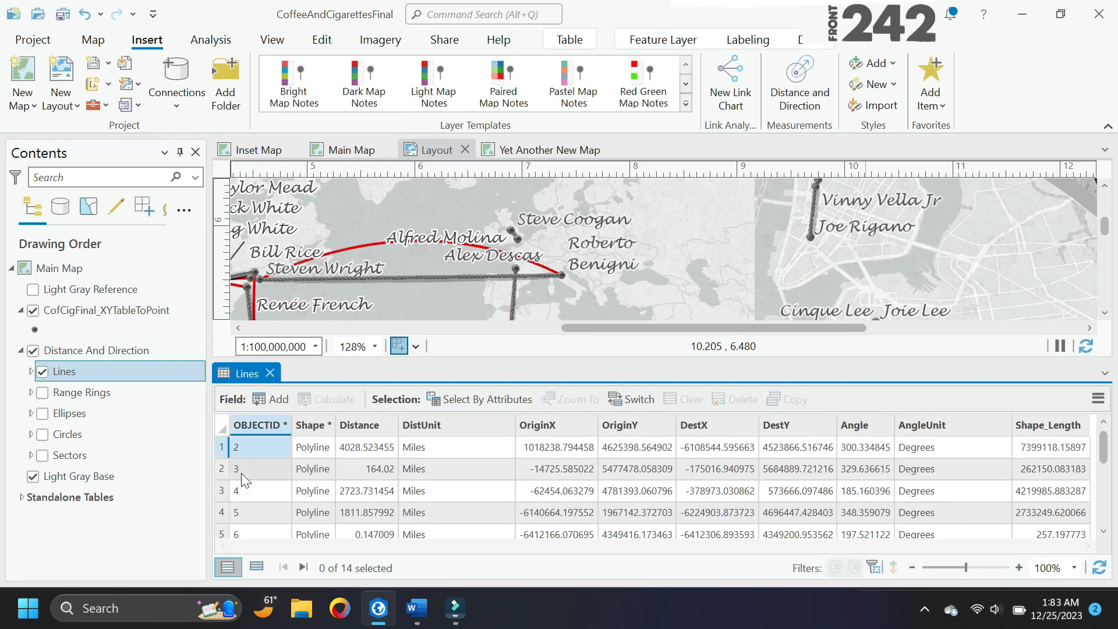
pyautogui.click(222, 447)
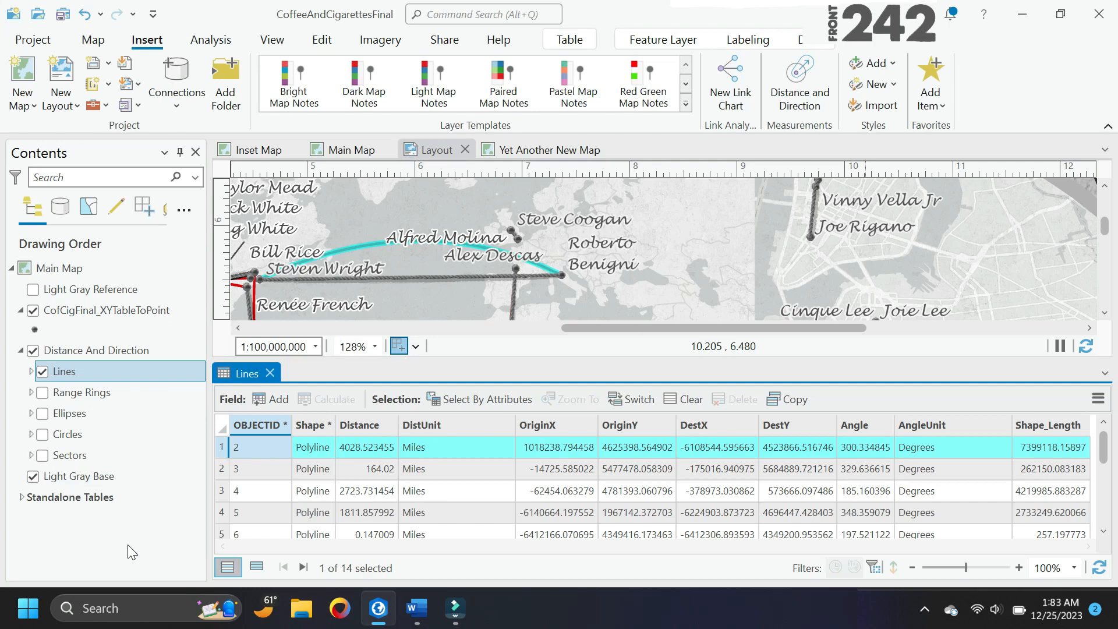
# - Duplicate the Taylor Mead, Jack White and Meg White label, name the copy RB SW, and place it in the Pacific
pyautogui.click(436, 150)
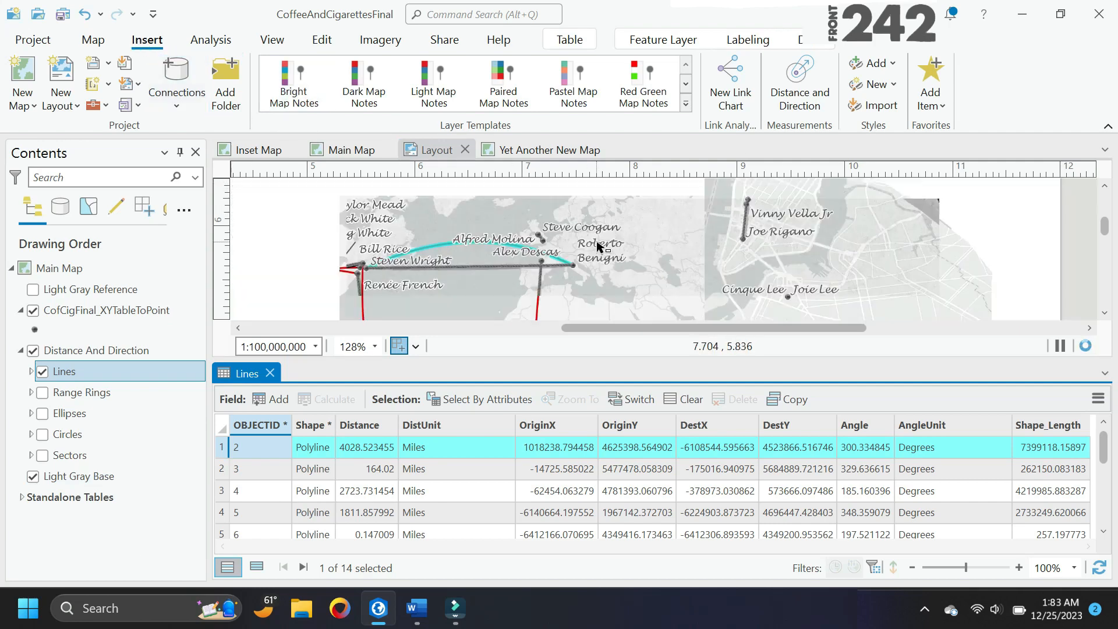
pyautogui.scroll(-5, 711, 241)
pyautogui.click(589, 191)
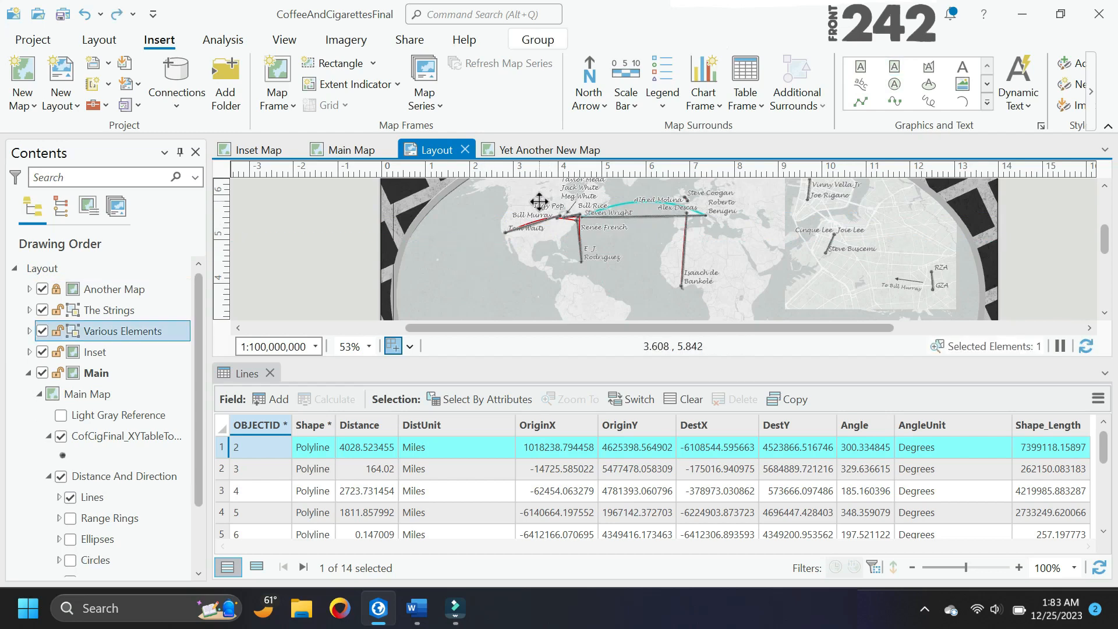
pyautogui.click(90, 289)
pyautogui.write('RB SW')
pyautogui.moveTo(589, 191); pyautogui.dragTo(465, 241)
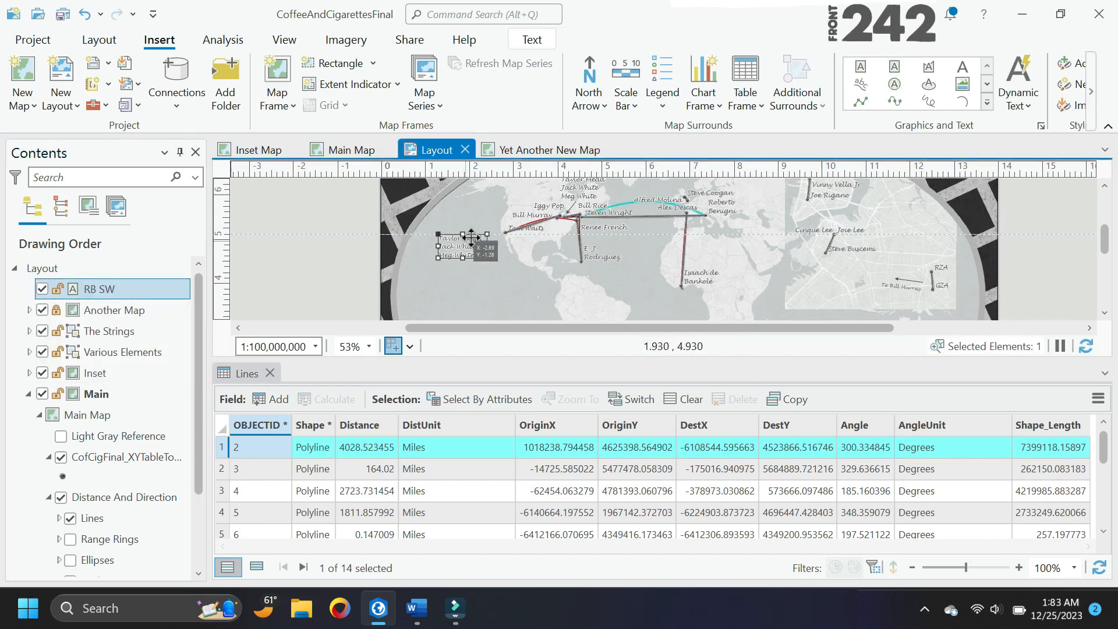
pyautogui.scroll(4, 452, 250)
pyautogui.scroll(-2, 451, 250)
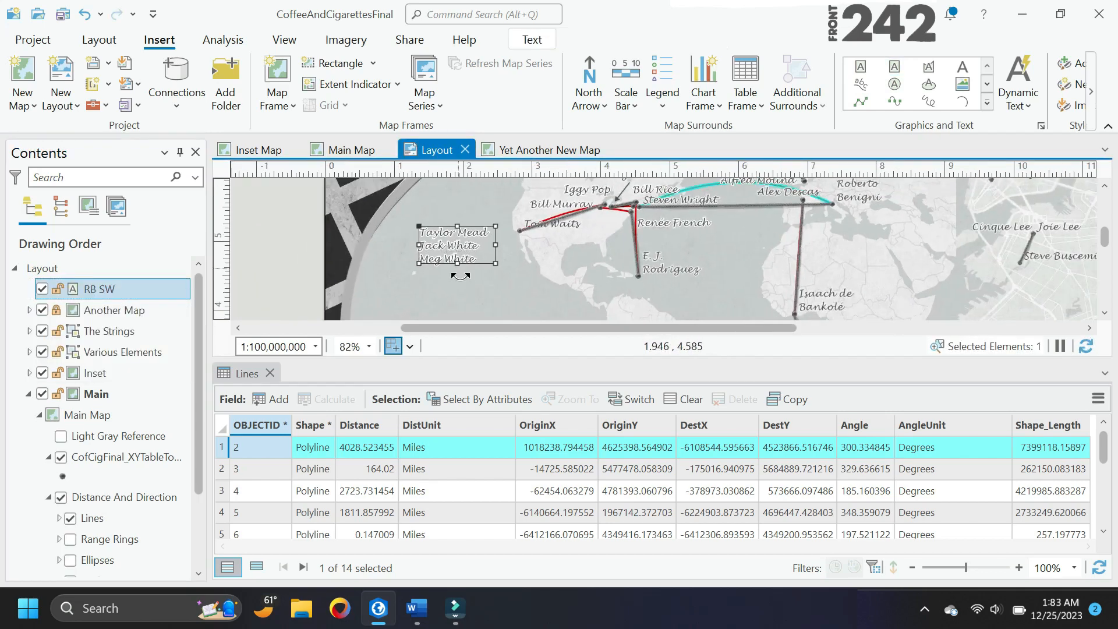
# - Open the RB SW text's properties and place the Jack Shows Meg His Tesla Coil and Cousins? legend texts below the Cousins entry
pyautogui.rightClick(116, 291)
pyautogui.click(172, 563)
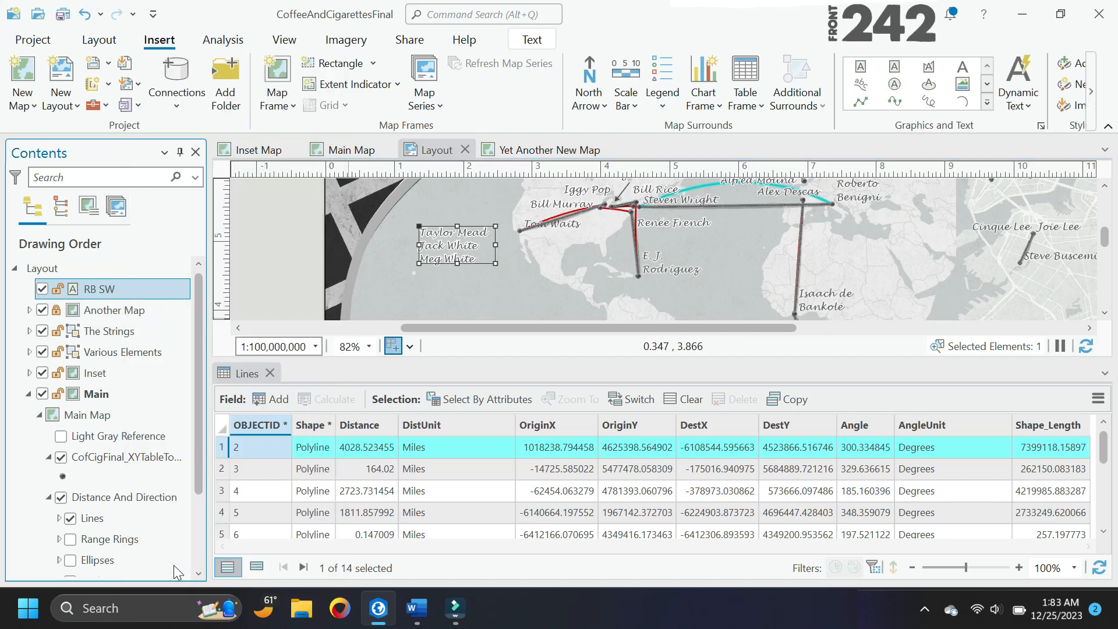
pyautogui.click(875, 238)
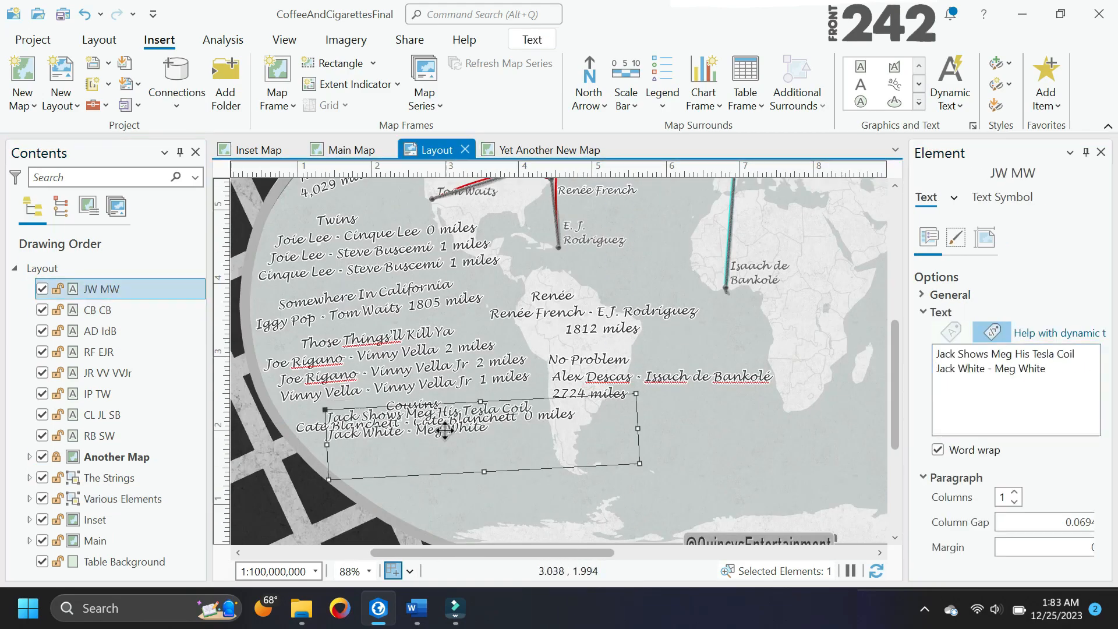
pyautogui.moveTo(487, 460); pyautogui.dragTo(479, 466)
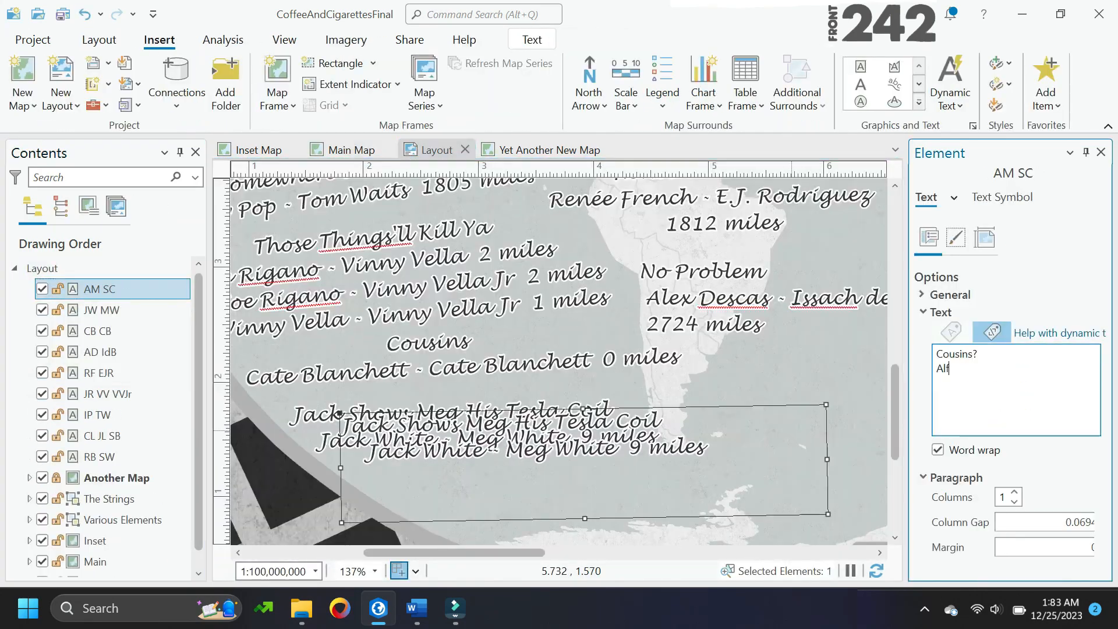
pyautogui.moveTo(538, 428); pyautogui.dragTo(546, 431)
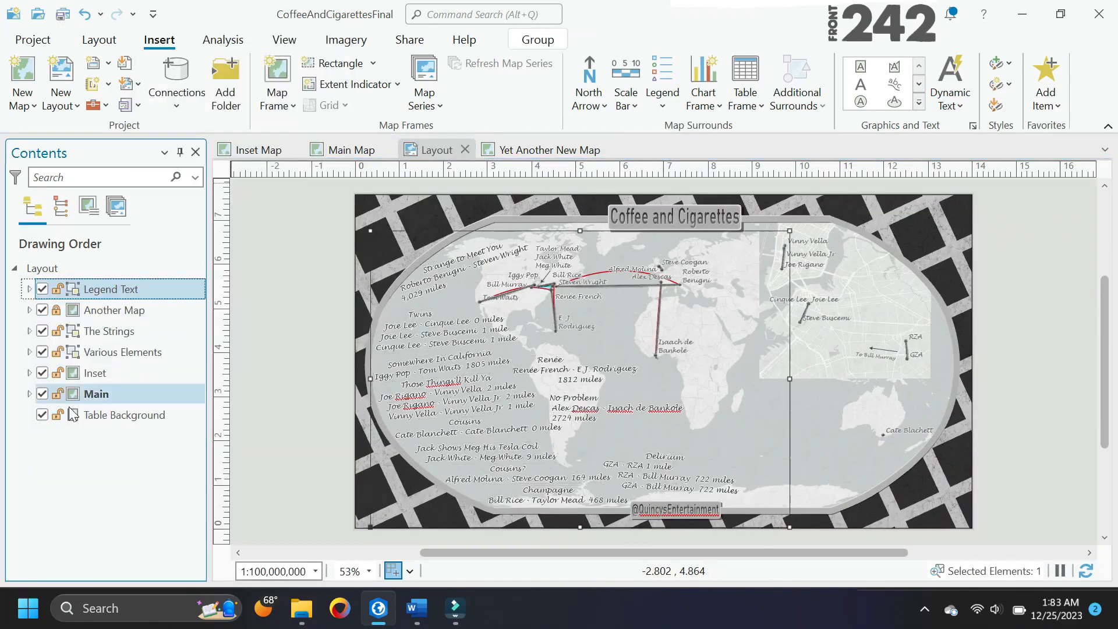
# - Draw a rectangular polygon about 3.9 by 1.8 in over the New York inset's lower part and finish the folded inset corner
pyautogui.scroll(5, 750, 502)
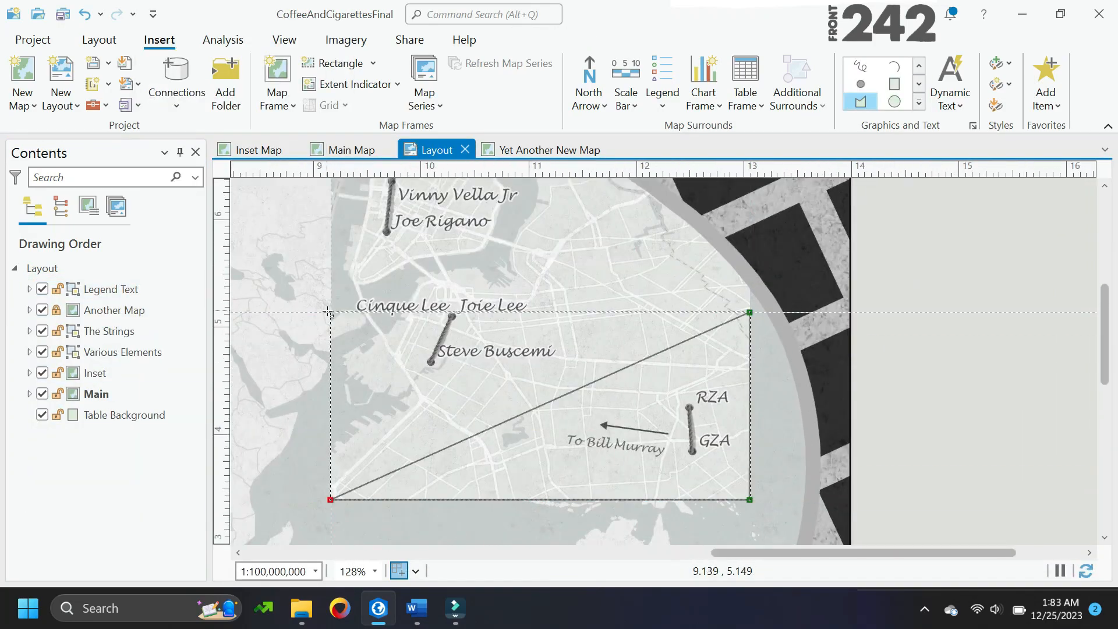
pyautogui.doubleClick(330, 313)
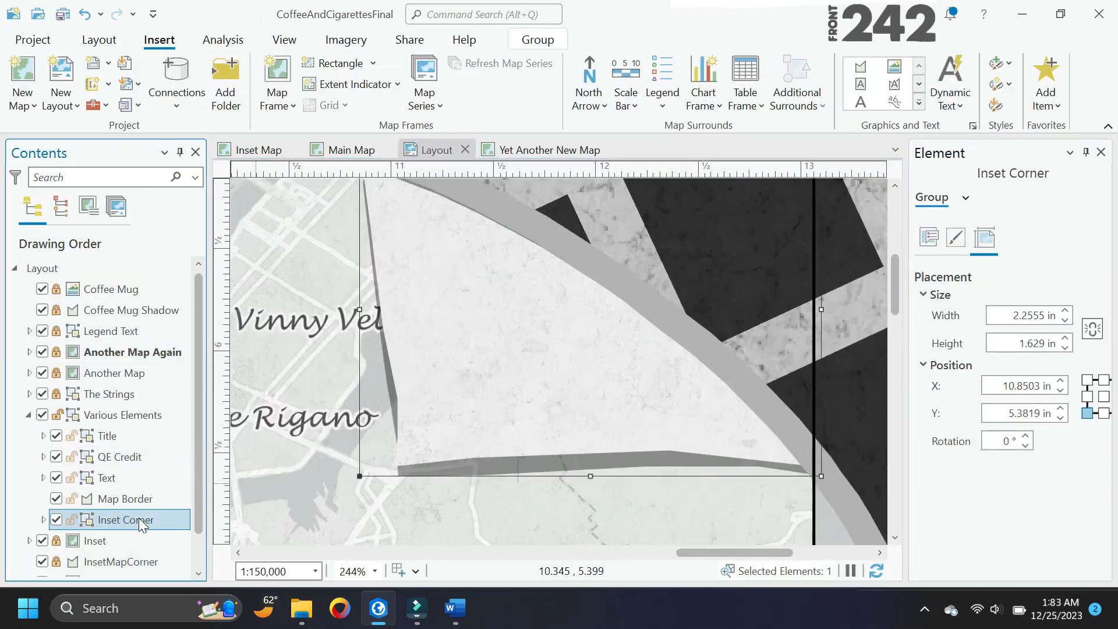
pyautogui.doubleClick(441, 472)
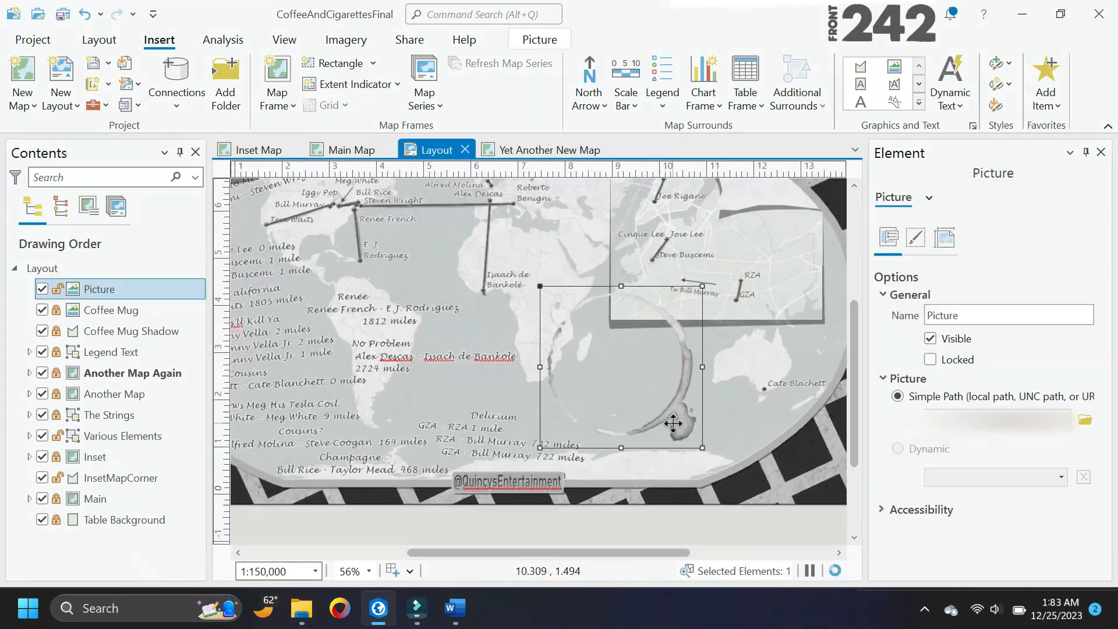
# - Rotate the coffee stain picture south of Africa to about 328°
pyautogui.scroll(2, 673, 423)
pyautogui.moveTo(719, 226); pyautogui.dragTo(745, 315)
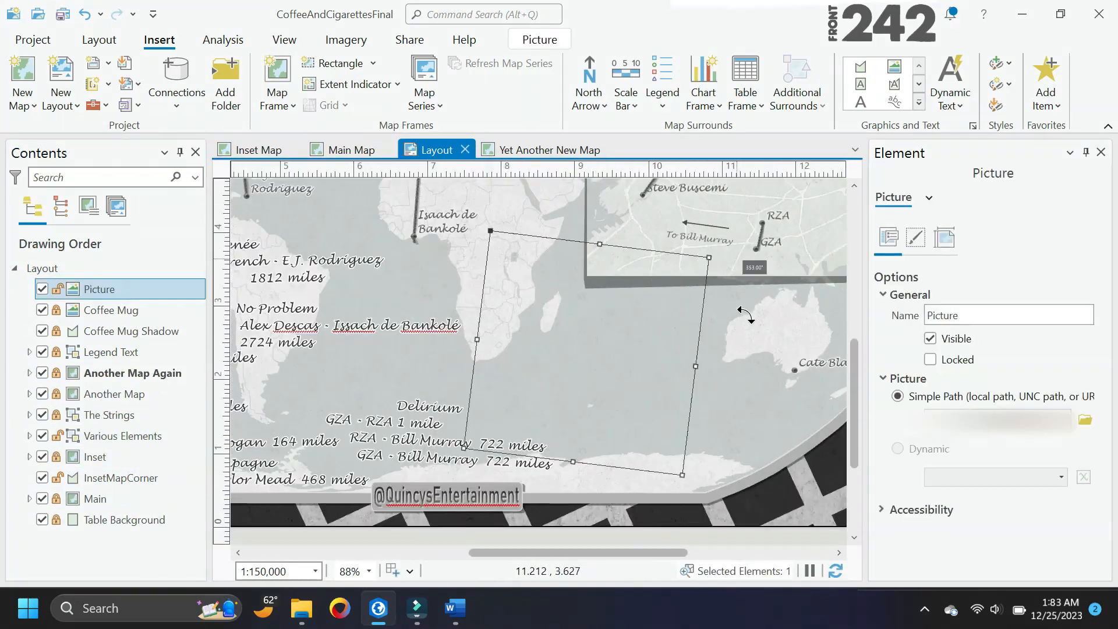
pyautogui.click(944, 237)
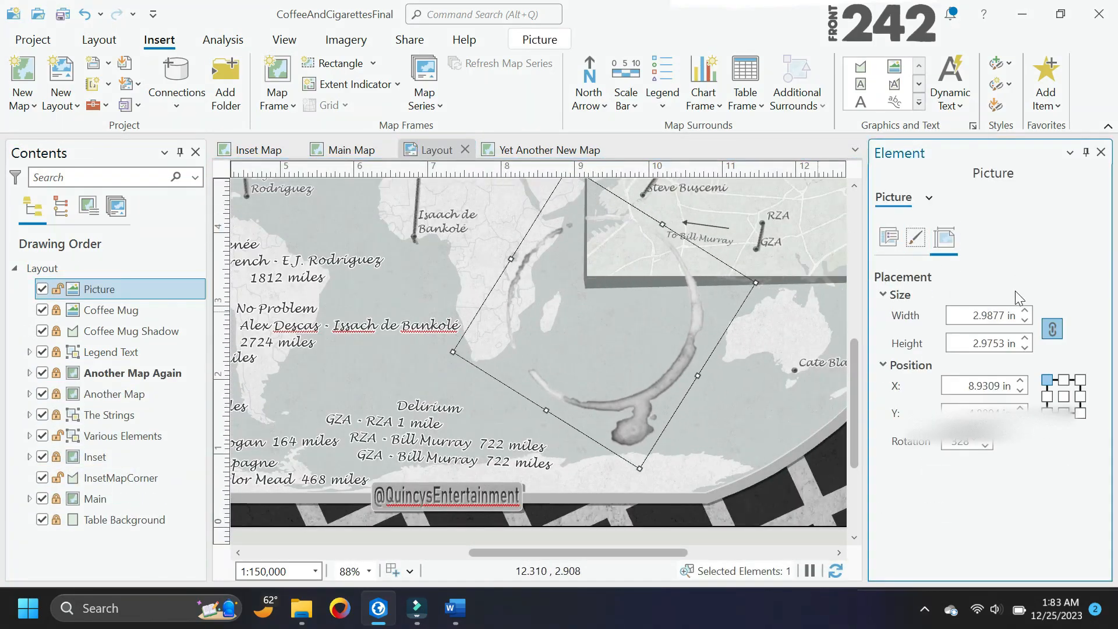
# - Set the stain picture's transparency to 60%, name it Coffee Stain, and move it below InsetMapCorner in the drawing order
pyautogui.click(915, 237)
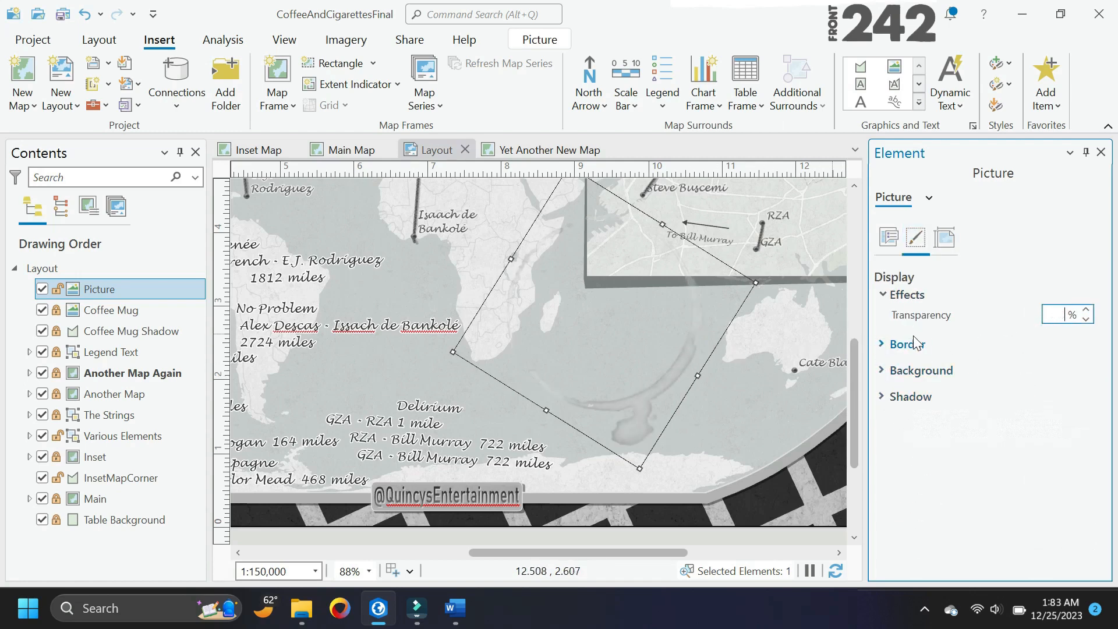
pyautogui.moveTo(105, 293); pyautogui.dragTo(108, 486)
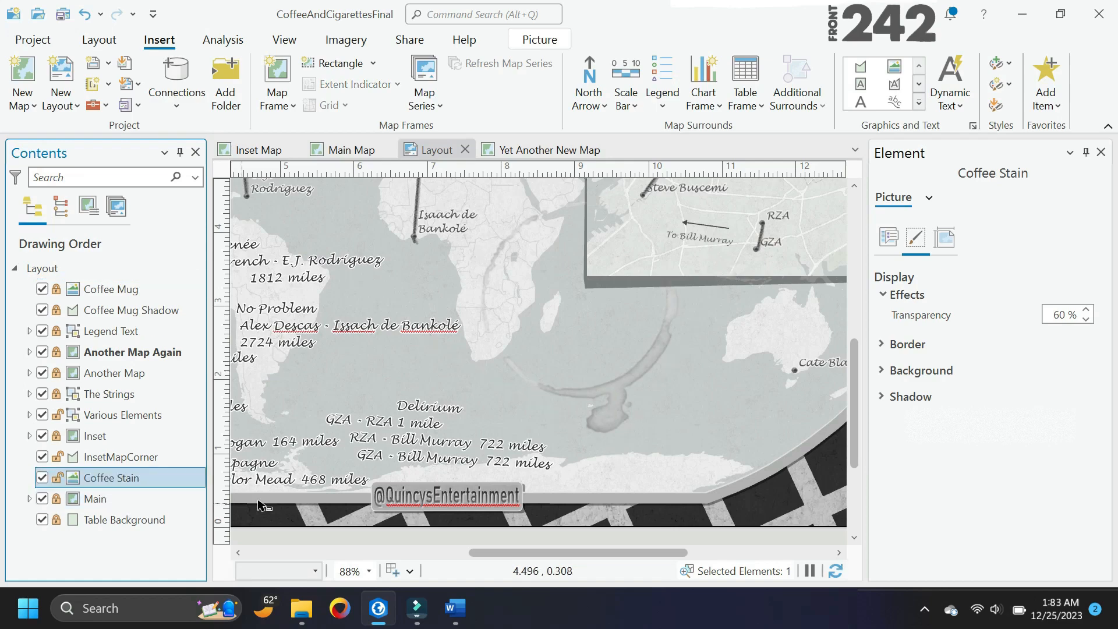
pyautogui.click(617, 426)
pyautogui.scroll(-2, 693, 350)
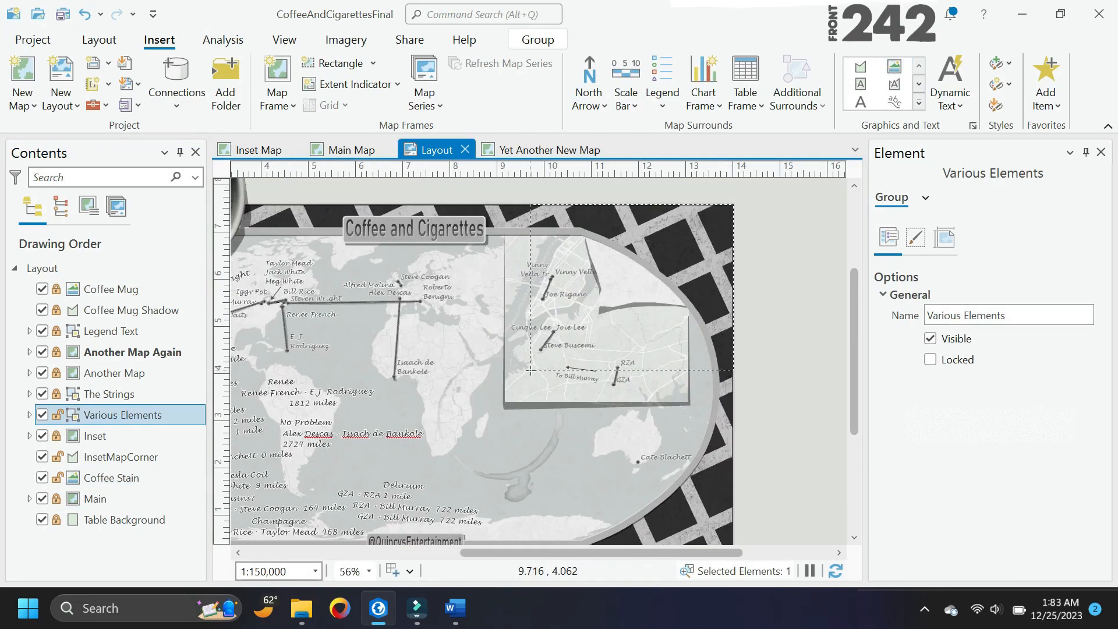
# - Insert the ash tray picture over the layout's upper-right corner and position it beyond the page edge
pyautogui.moveTo(530, 370); pyautogui.dragTo(493, 444)
pyautogui.moveTo(587, 377); pyautogui.dragTo(684, 253)
pyautogui.scroll(2, 685, 253)
pyautogui.click(944, 237)
# - Draw a shadow polygon around the ash tray, following its lower-left outline and the cigarette end
pyautogui.moveTo(425, 436); pyautogui.dragTo(492, 481)
pyautogui.moveTo(499, 387); pyautogui.dragTo(480, 365)
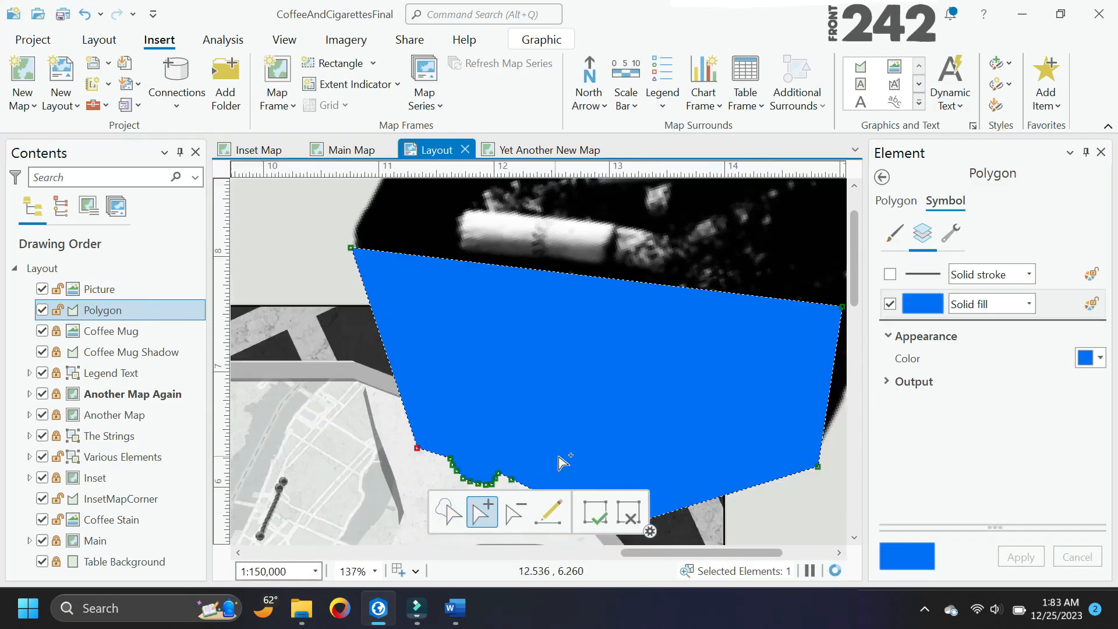
pyautogui.moveTo(559, 456); pyautogui.dragTo(540, 357)
pyautogui.moveTo(505, 388); pyautogui.dragTo(500, 395)
# - Add and move vertices so the ash tray shadow's left edge steps where it crosses the map border
pyautogui.scroll(5, 387, 275)
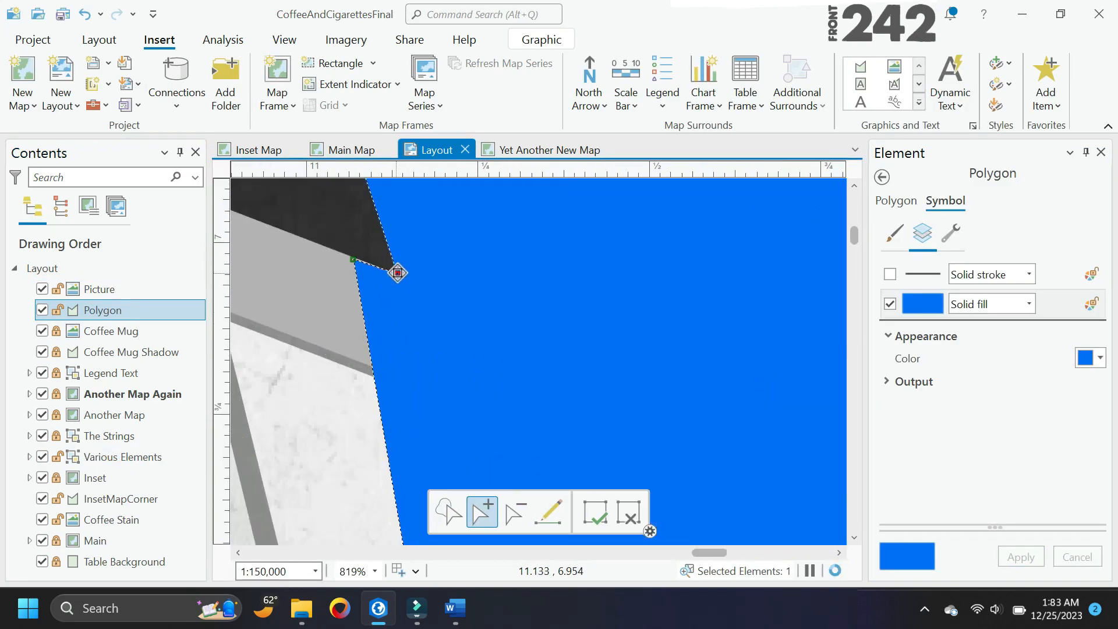
pyautogui.click(411, 390)
pyautogui.scroll(-4, 455, 376)
pyautogui.scroll(4, 409, 332)
pyautogui.click(452, 446)
pyautogui.scroll(-8, 396, 332)
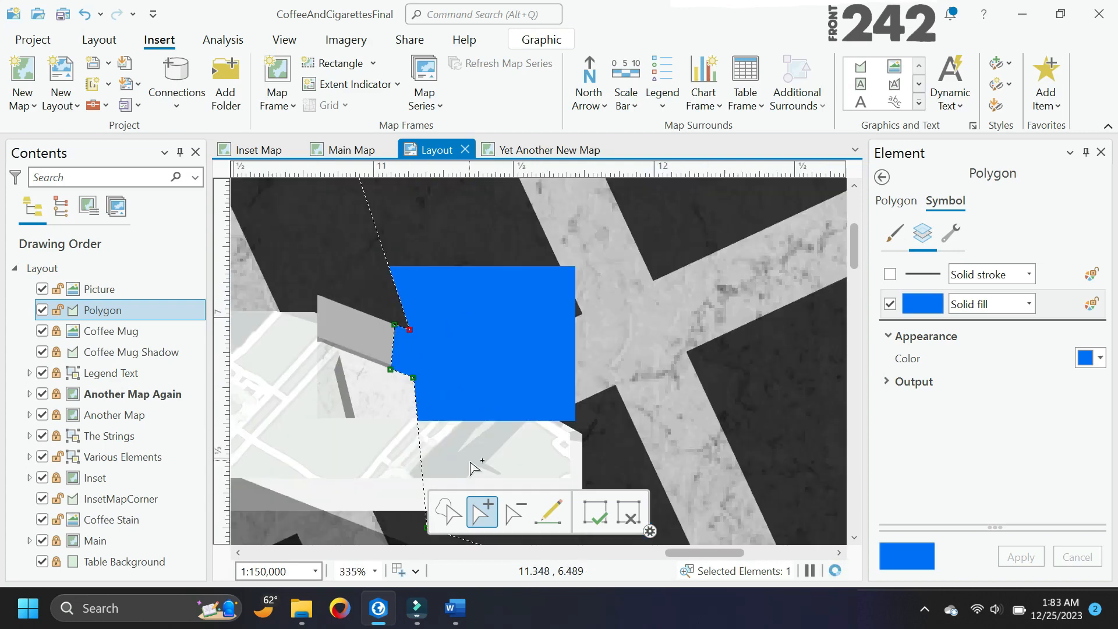
pyautogui.scroll(4, 426, 400)
pyautogui.click(415, 389)
# - Shape the ash tray shadow around the map border at its lower tip and finish editing the vertices
pyautogui.scroll(5, 415, 389)
pyautogui.scroll(-8, 466, 343)
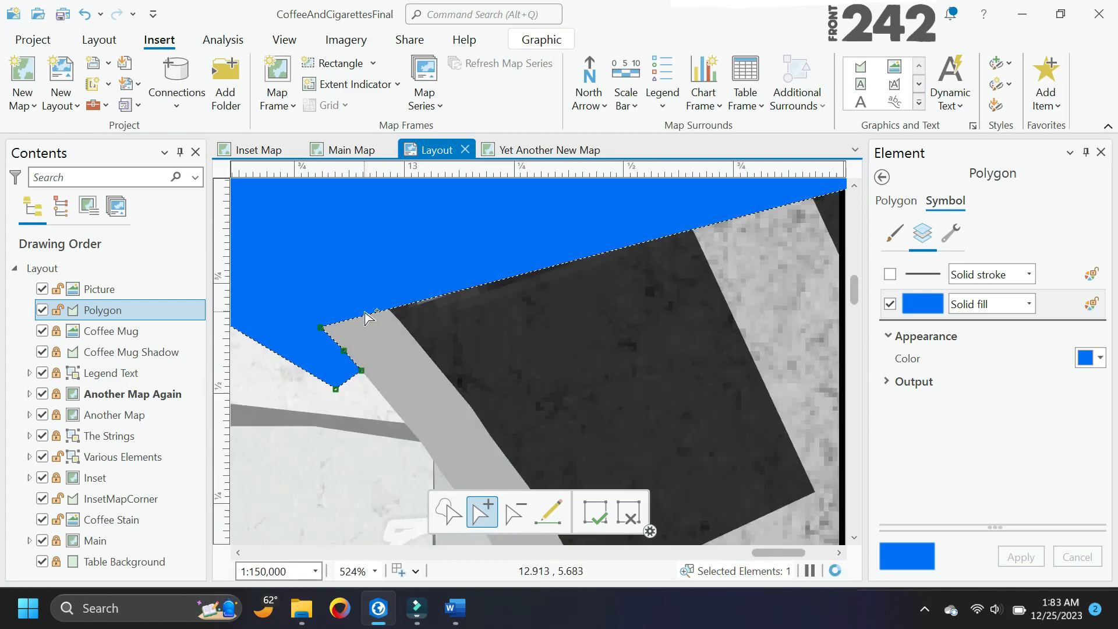
pyautogui.scroll(5, 411, 340)
pyautogui.scroll(-6, 379, 342)
pyautogui.scroll(6, 349, 400)
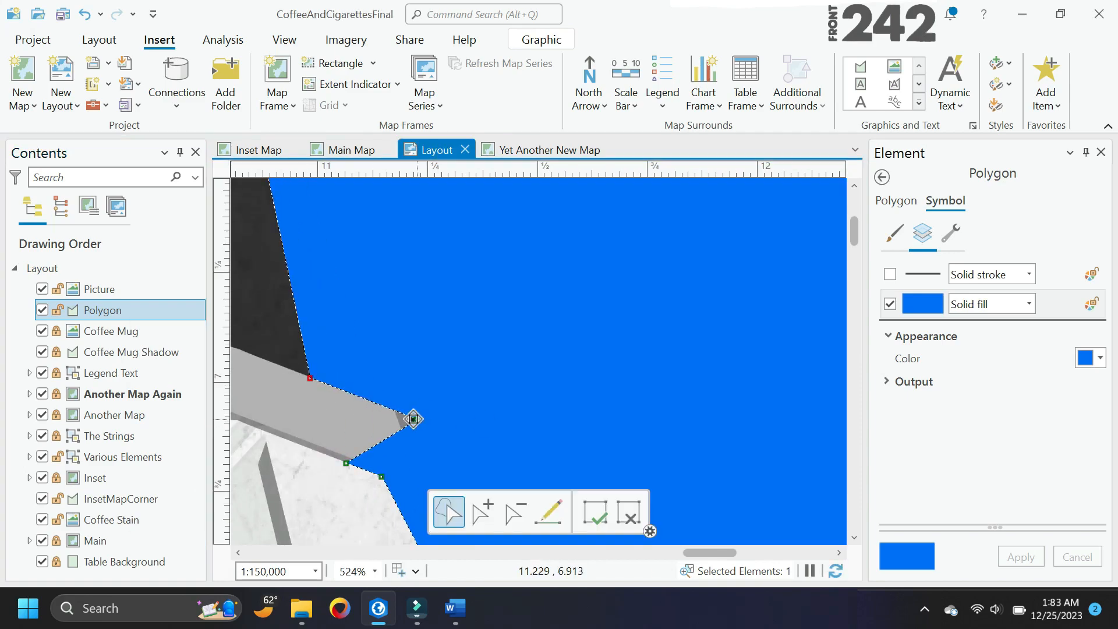
pyautogui.click(596, 512)
# - Reopen the shadow polygon's vertices, adjust one vertex near the map border, and finish the edit
pyautogui.scroll(-3, 265, 361)
pyautogui.scroll(2, 471, 524)
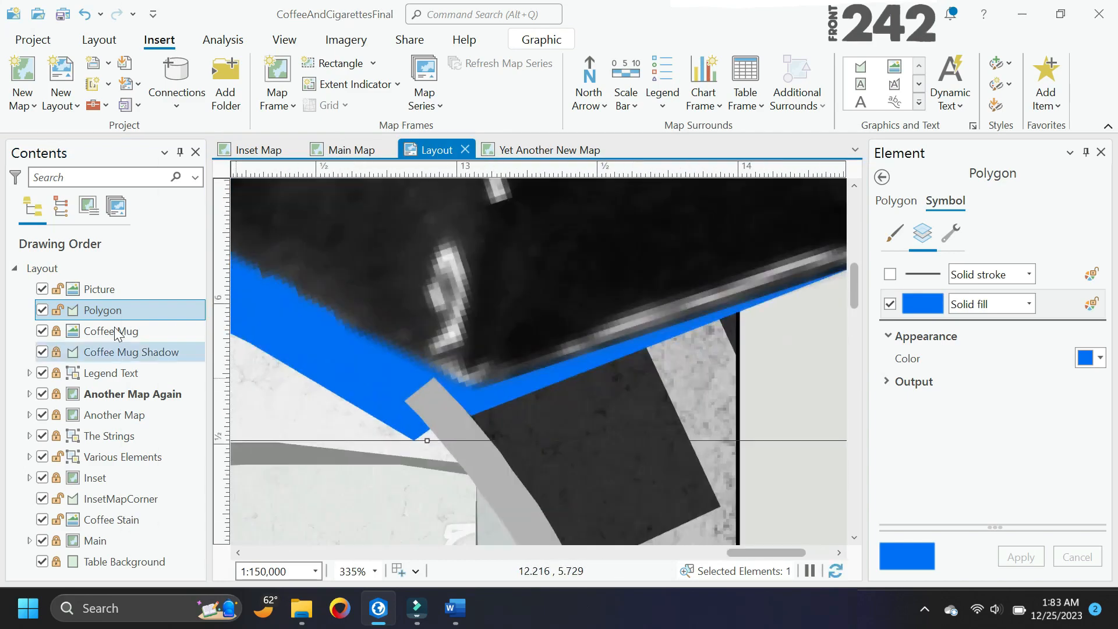
pyautogui.rightClick(102, 310)
pyautogui.click(146, 373)
pyautogui.scroll(4, 472, 425)
pyautogui.moveTo(368, 435); pyautogui.dragTo(377, 456)
pyautogui.click(596, 512)
# - Fill the polygon with a semi-transparent gray and rename it as Ash Tray Shadow
pyautogui.scroll(-10, 466, 361)
pyautogui.click(1090, 357)
pyautogui.click(1021, 557)
pyautogui.scroll(2, 454, 343)
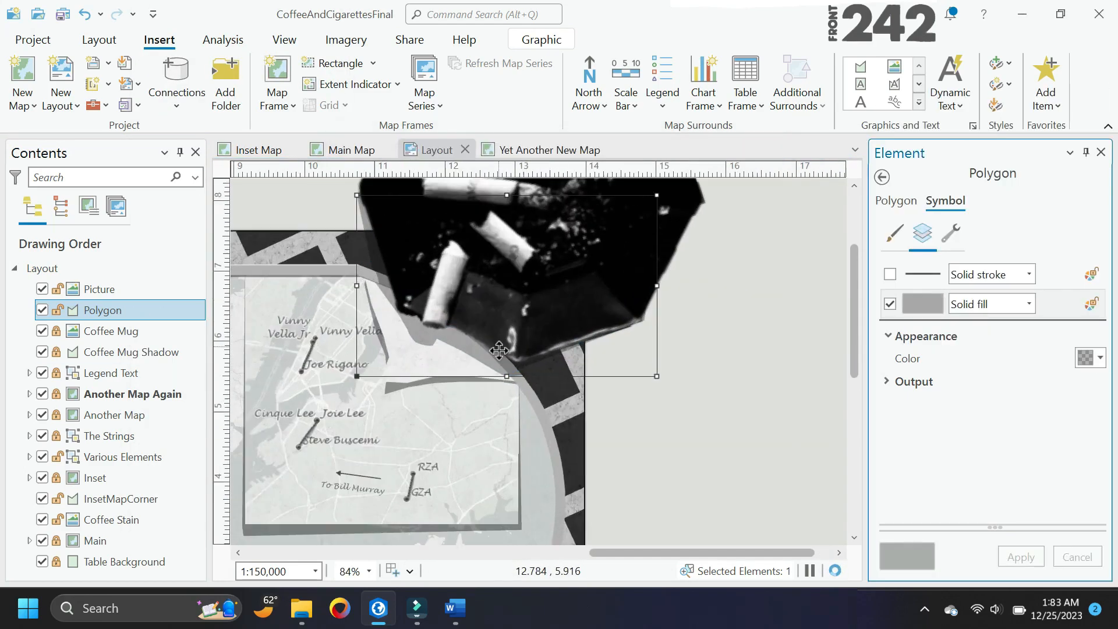
pyautogui.write('Ash Tray Shadow')
# - Rename the ash tray picture as SUBSCRIBE! and group it with Ash Tray Shadow, Coffee Mug and Coffee Mug Shadow as Other Elements
pyautogui.click(106, 294)
pyautogui.click(105, 295)
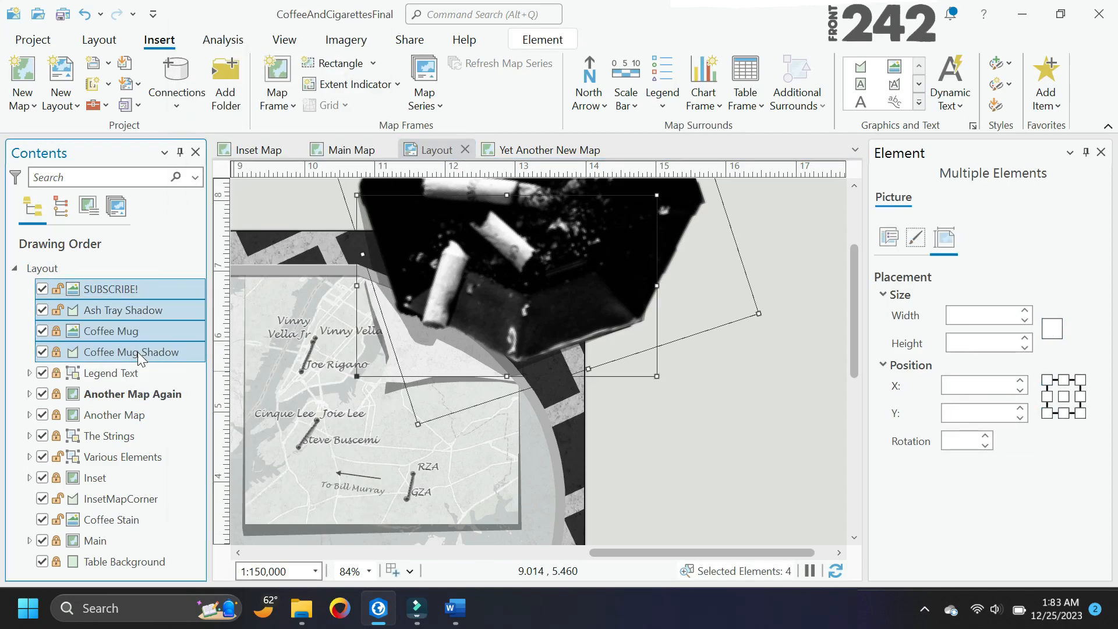
pyautogui.hotkey('ctrl', 'g')
# - Add a picture stroke layer to the symbol of Map Border in the Various Elements group
pyautogui.click(29, 394)
pyautogui.click(125, 478)
pyautogui.click(946, 200)
pyautogui.click(950, 233)
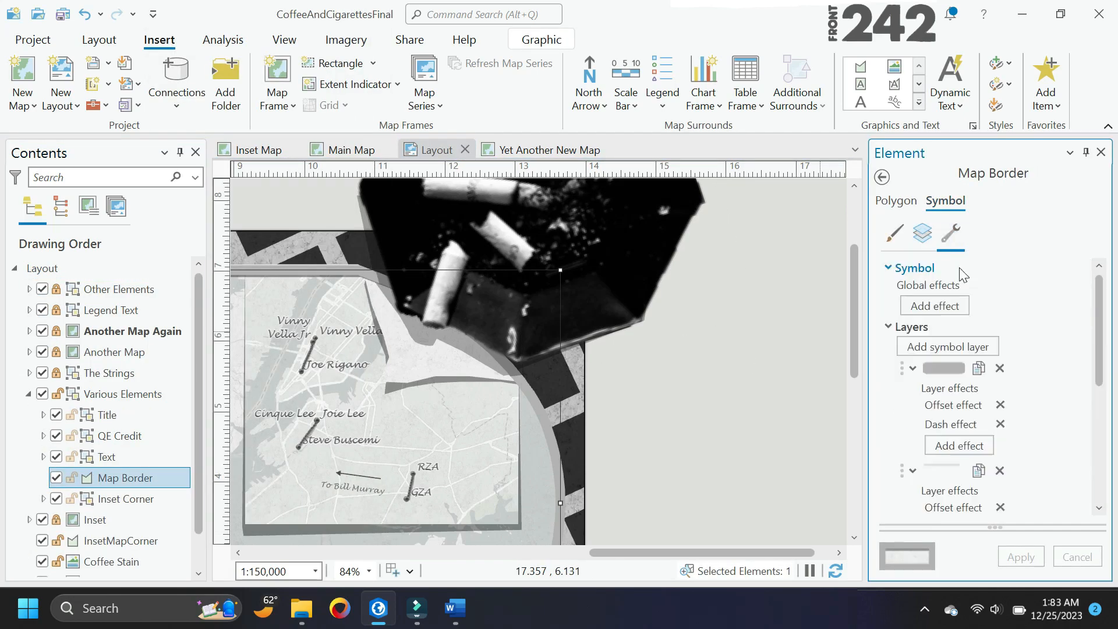
pyautogui.click(922, 233)
# - Set the size of the Map Border's picture stroke to 100 pt
pyautogui.scroll(7, 574, 399)
pyautogui.scroll(8, 524, 326)
pyautogui.moveTo(1060, 481); pyautogui.dragTo(948, 481)
pyautogui.write('10')
pyautogui.press('Return')
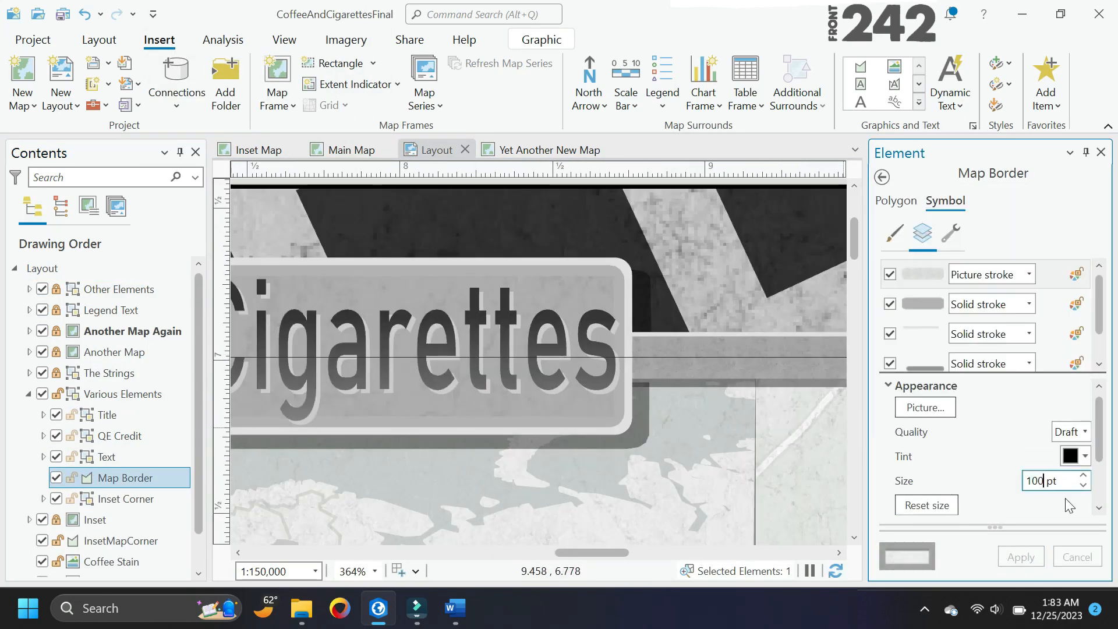
pyautogui.press('Return')
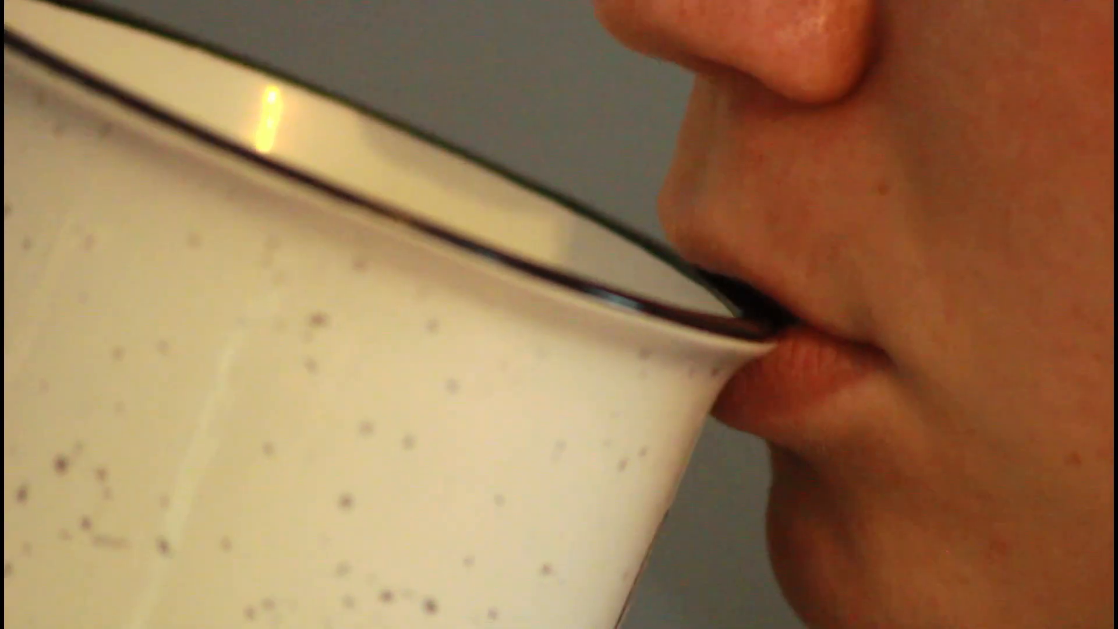